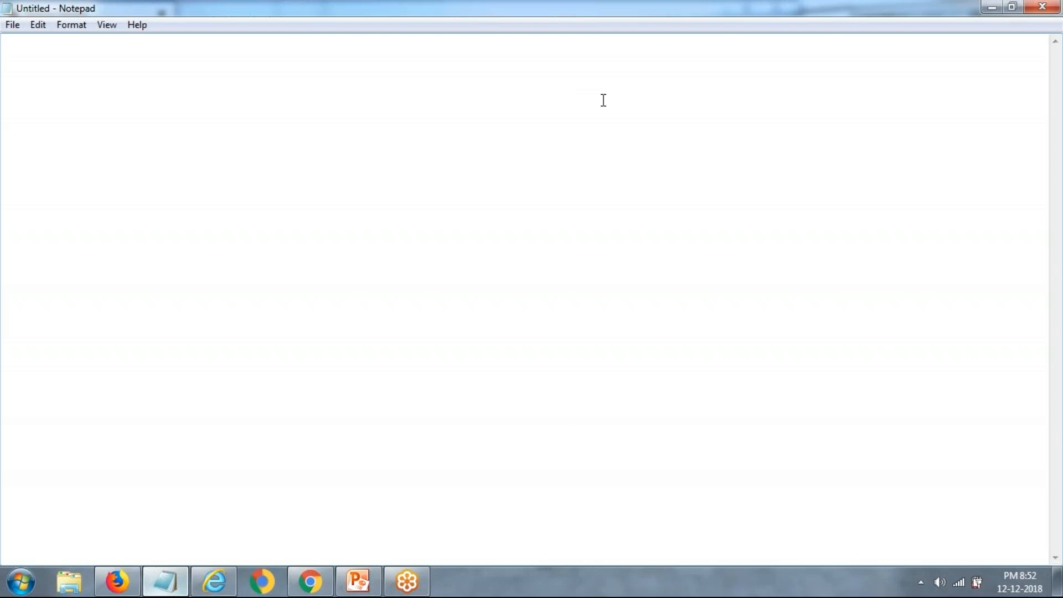
# Step: Write a 'Recap :' note in Notepad with 'SAP HANA Cockpit' indented beneath it
pyautogui.write('Recap :')
pyautogui.press('Return')
pyautogui.press('Return')
pyautogui.press('Tab')
pyautogui.write('SAP ')
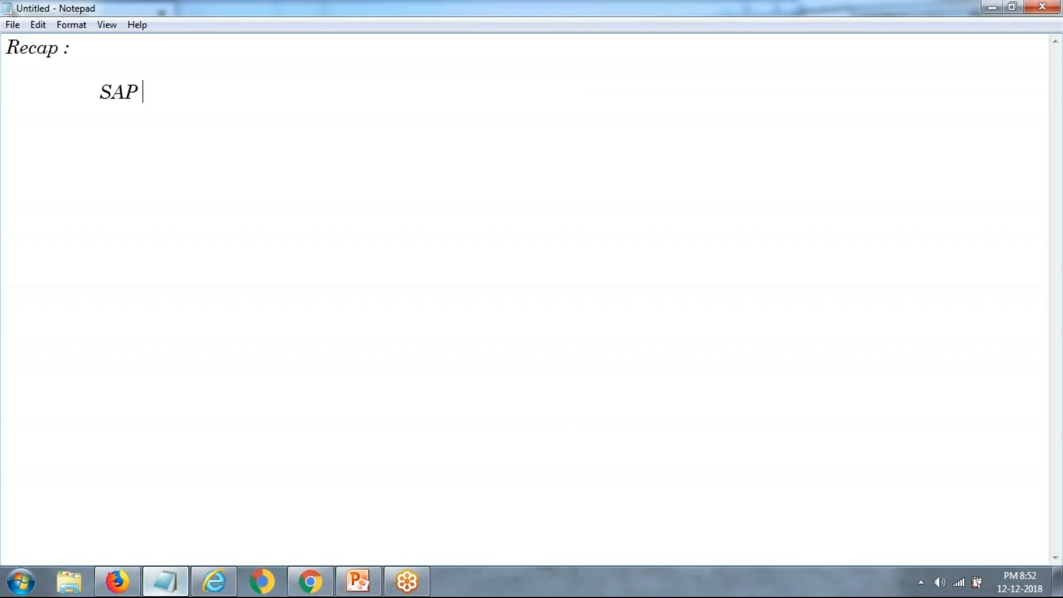
pyautogui.write('HANA Cockpit')
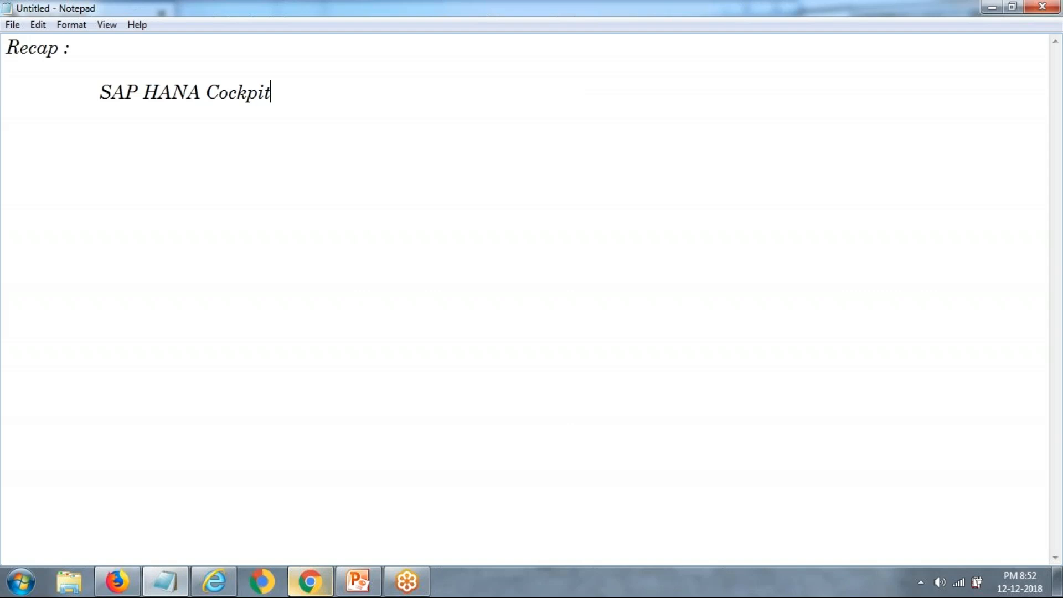
pyautogui.click(310, 582)
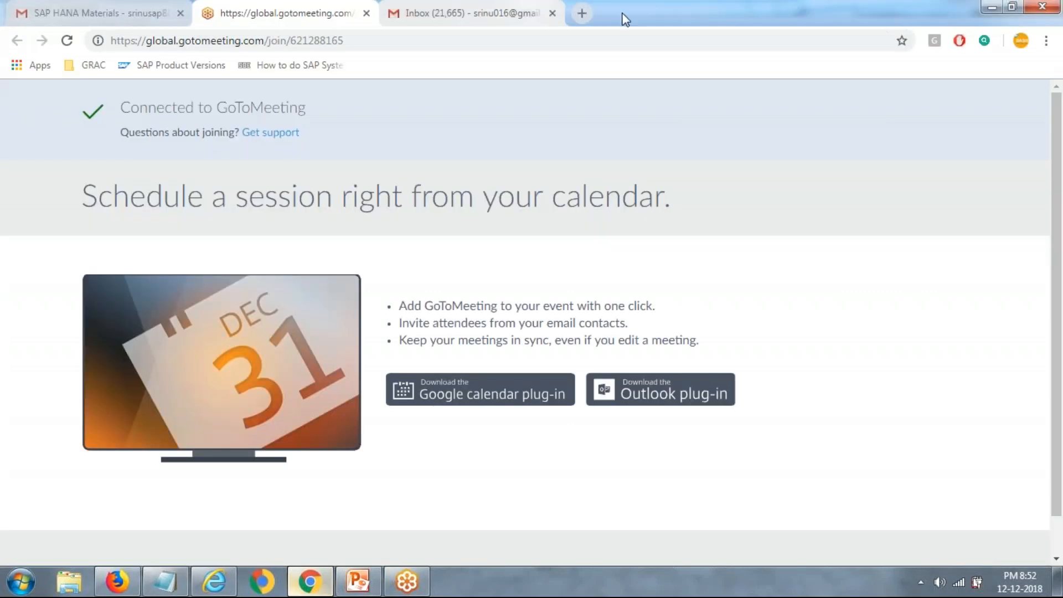
# Step: Search Google for 'access sap' in a new tab and open the External Virtual Desktop Access result
pyautogui.click(579, 14)
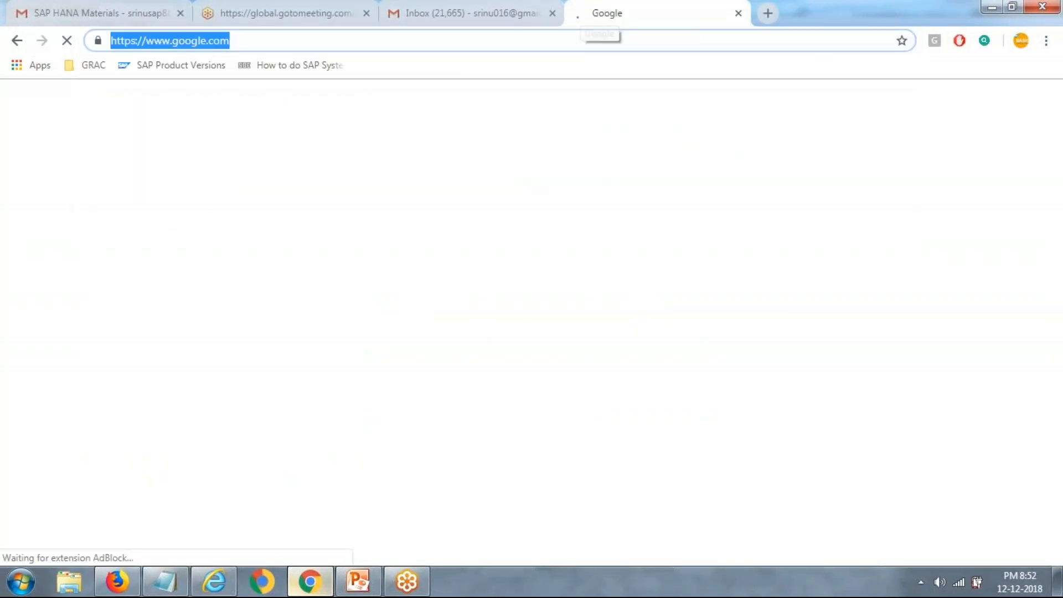
pyautogui.click(459, 344)
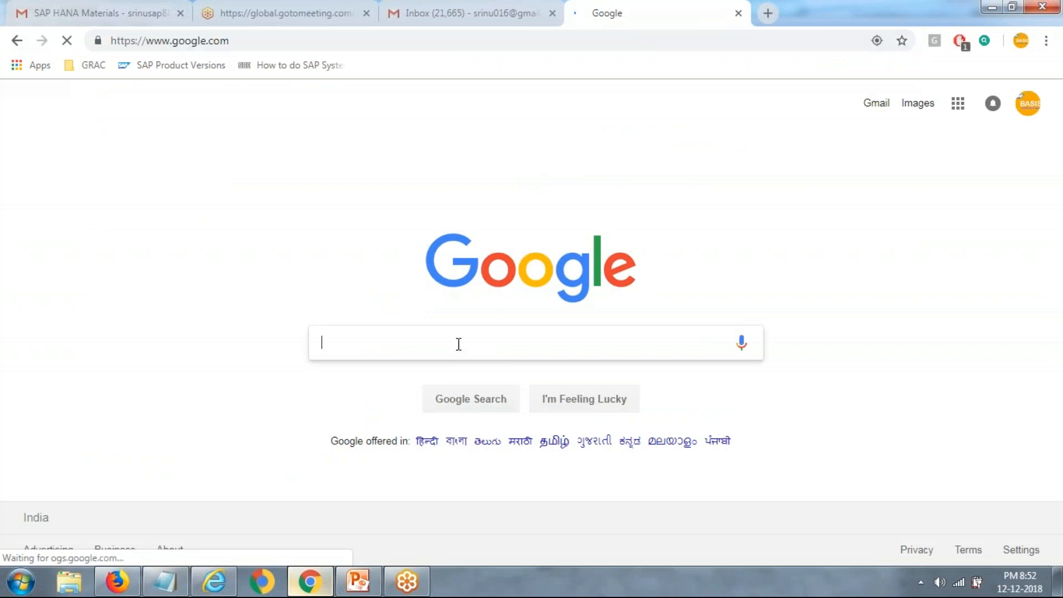
pyautogui.write('acc')
pyautogui.press('Down')
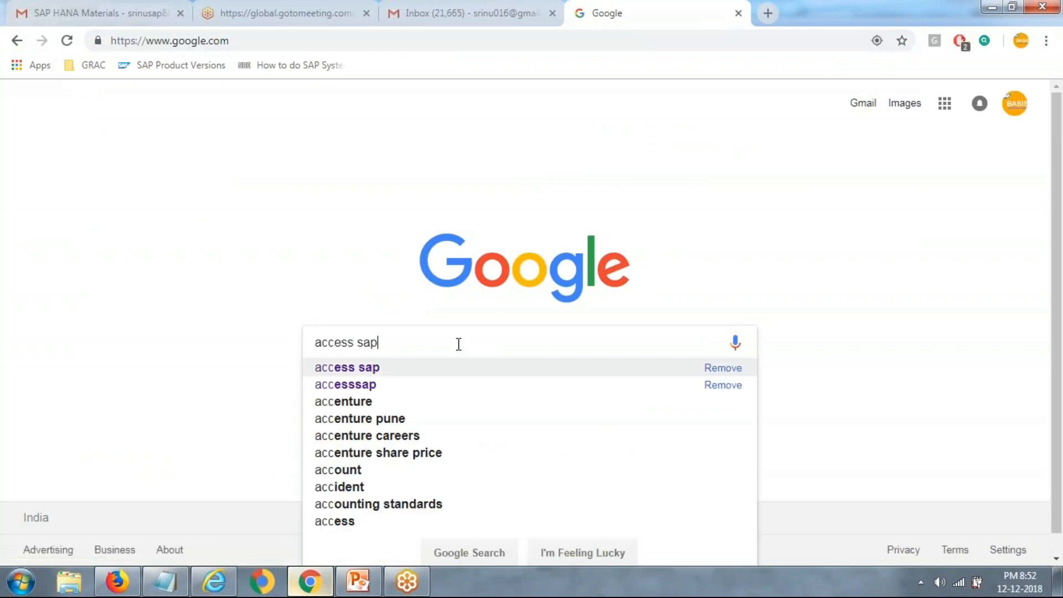
pyautogui.press('Return')
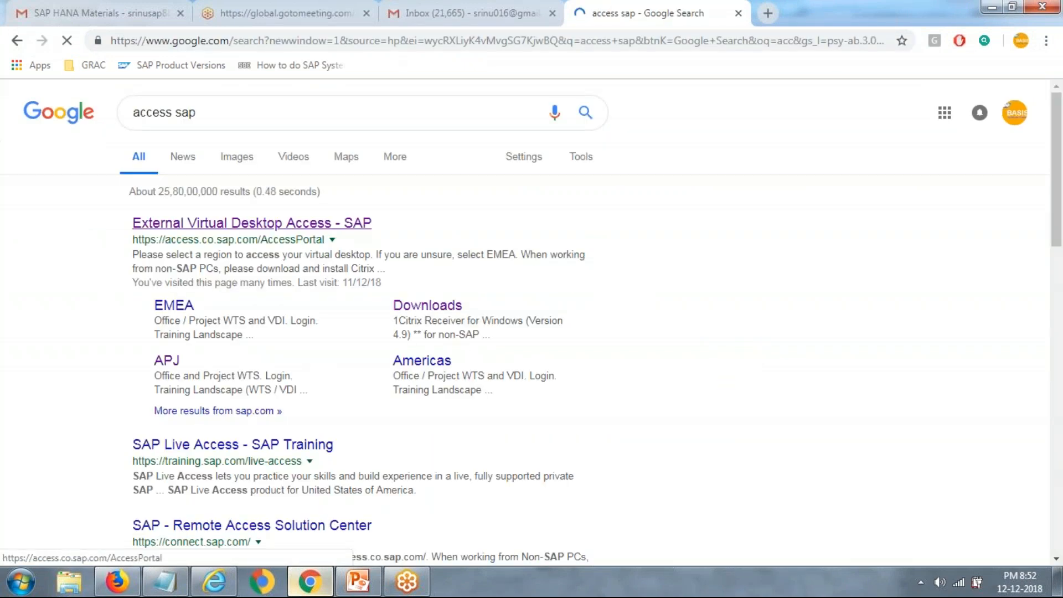
pyautogui.click(251, 223)
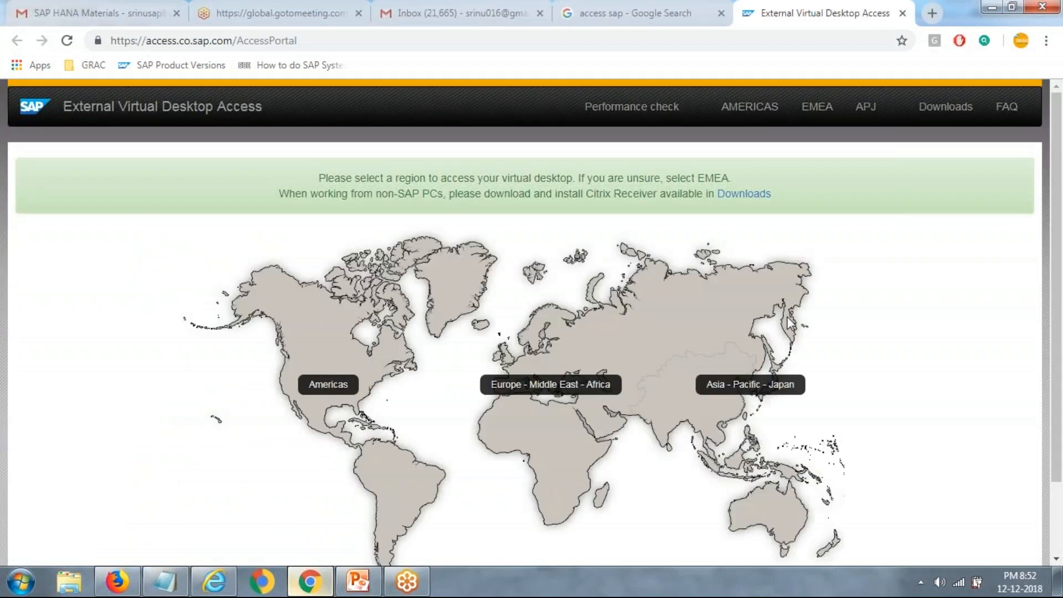
# Step: Pick the Asia-Pacific-Japan region and log in to the Training Landscape (WTS / VDI Training)
pyautogui.click(704, 410)
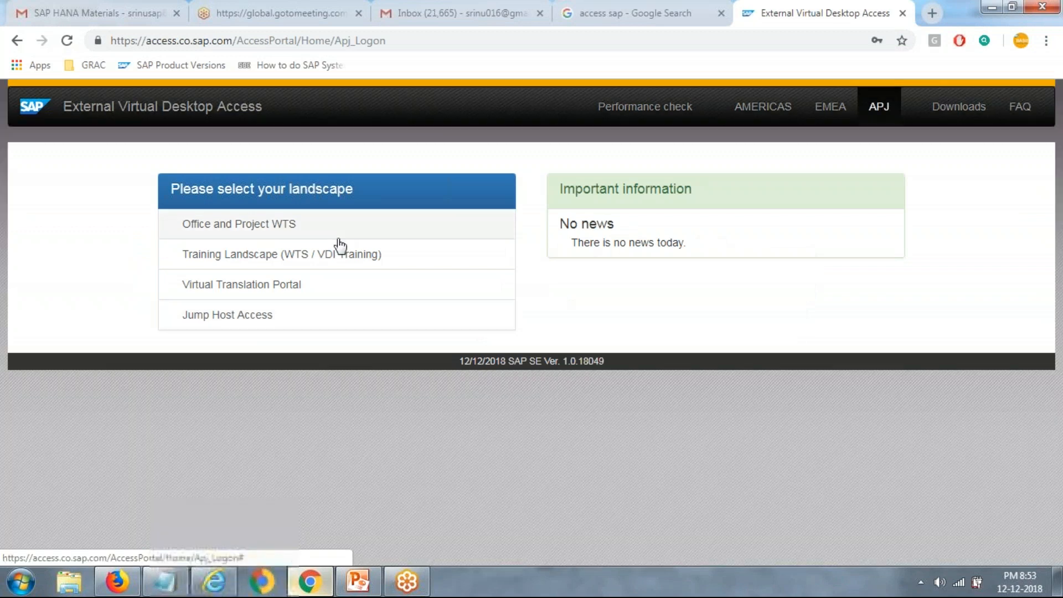
pyautogui.click(274, 260)
pyautogui.click(221, 366)
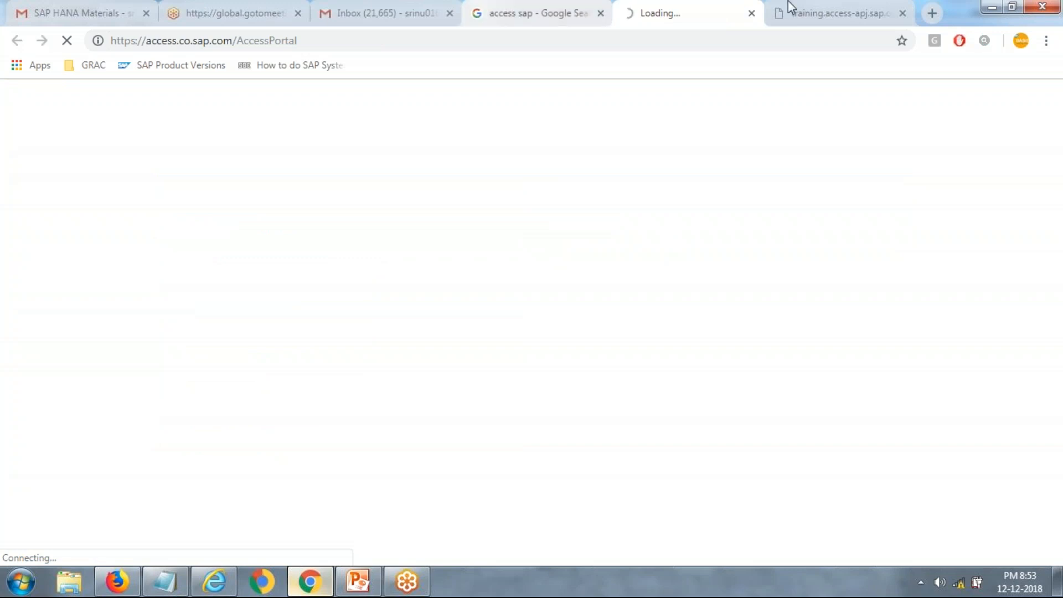
# Step: Retry the unreachable training landscape tab and connect to a different wireless network
pyautogui.click(830, 7)
pyautogui.click(74, 40)
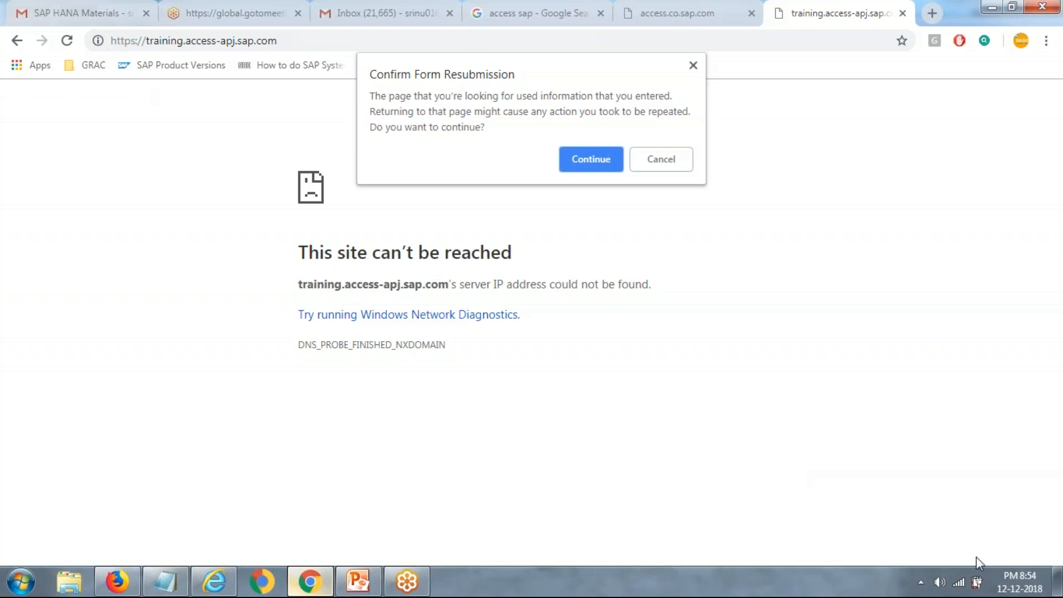
pyautogui.click(959, 576)
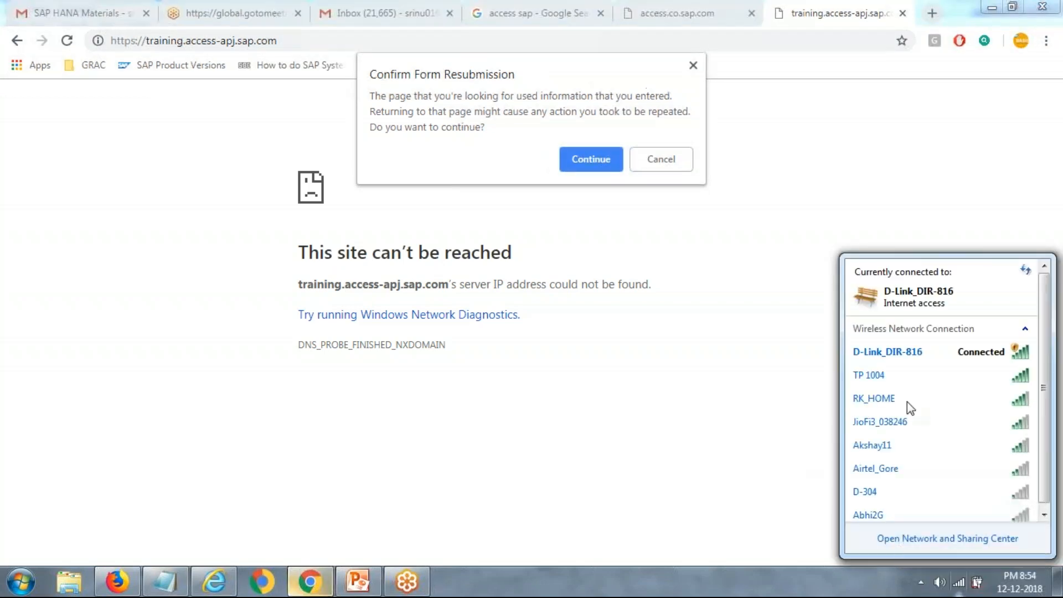
pyautogui.click(899, 378)
pyautogui.click(987, 400)
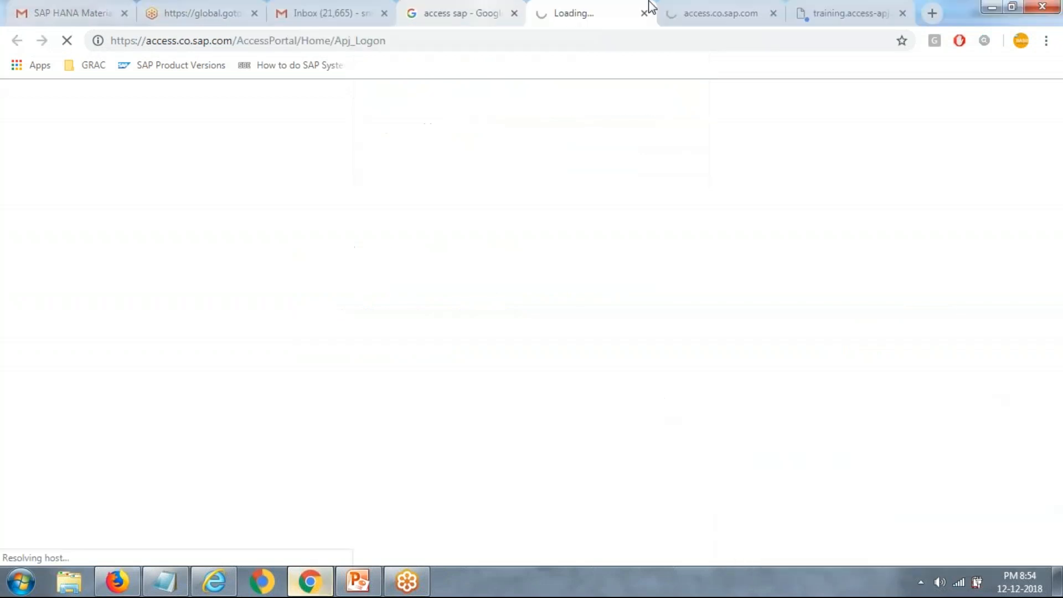
# Step: Close the timed-out access portal tab and the unreachable training landscape tab
pyautogui.click(725, 11)
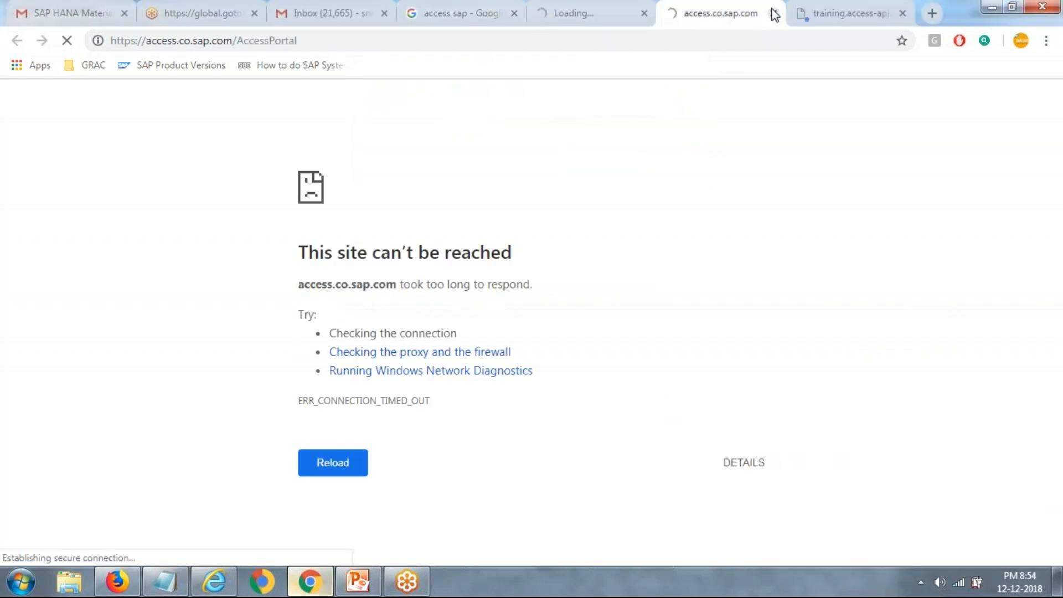
pyautogui.click(774, 13)
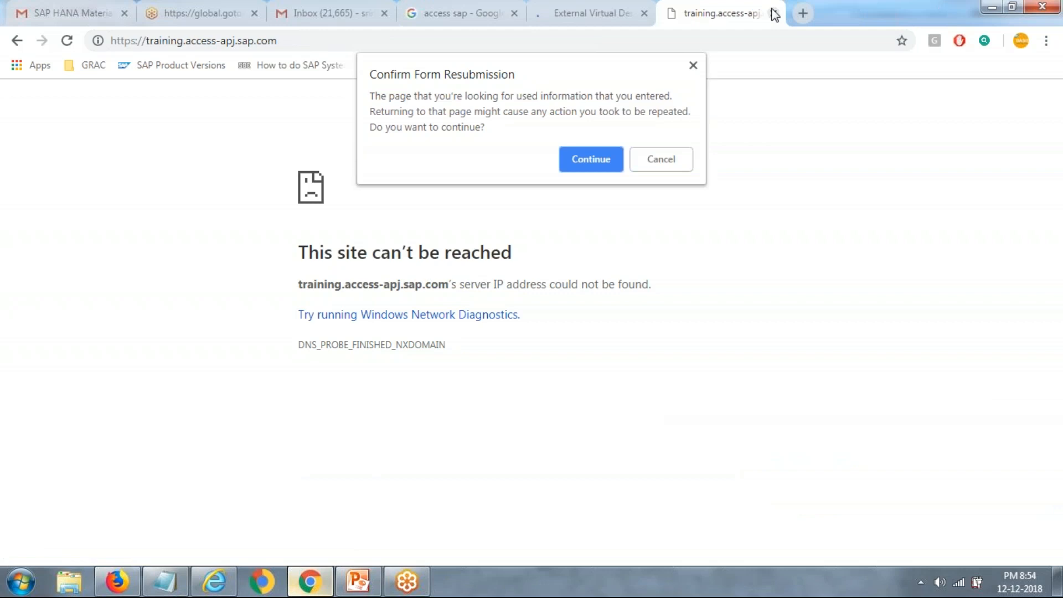
pyautogui.click(774, 13)
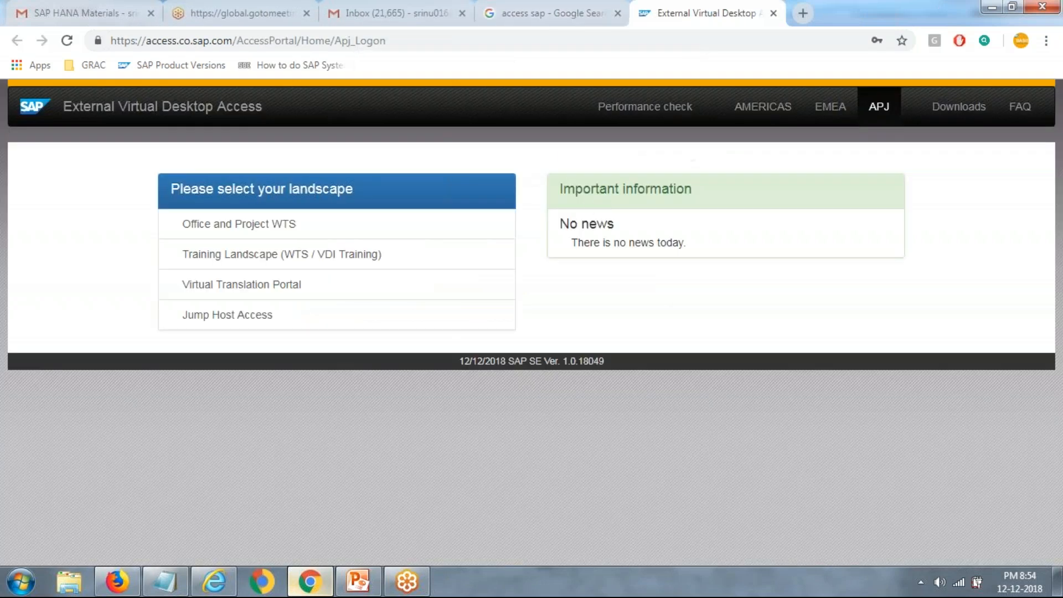
# Step: Log in to the Training Landscape and launch Remote Desktop Connection, bringing up the downloaded .ica file's options
pyautogui.click(354, 256)
pyautogui.click(221, 367)
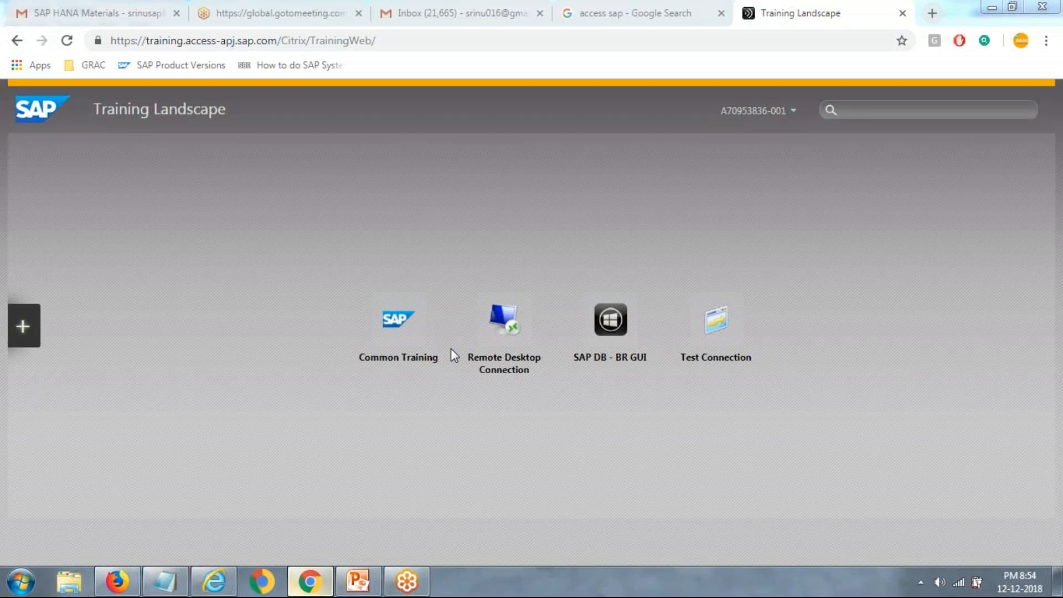
pyautogui.click(504, 343)
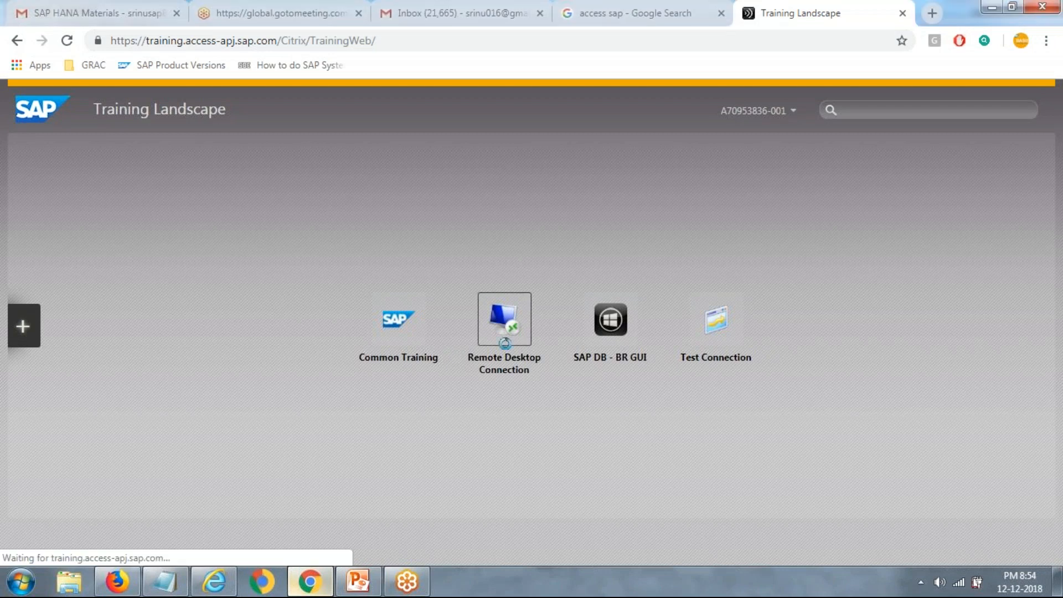
pyautogui.click(160, 547)
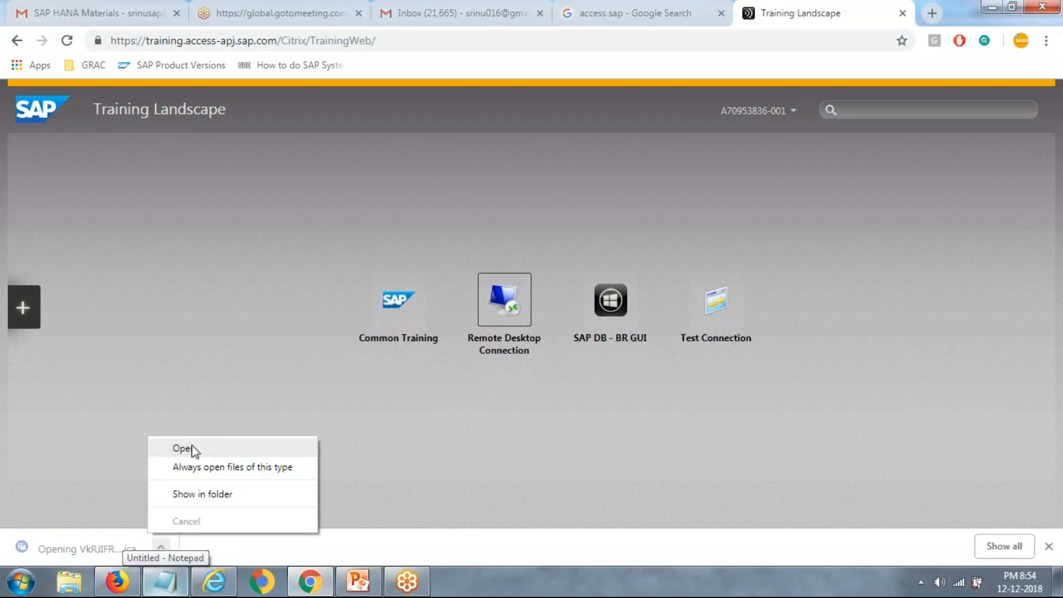
# Step: Open the downloaded .ica launch file and connect Remote Desktop to computer TA-UT40L-003
pyautogui.click(183, 449)
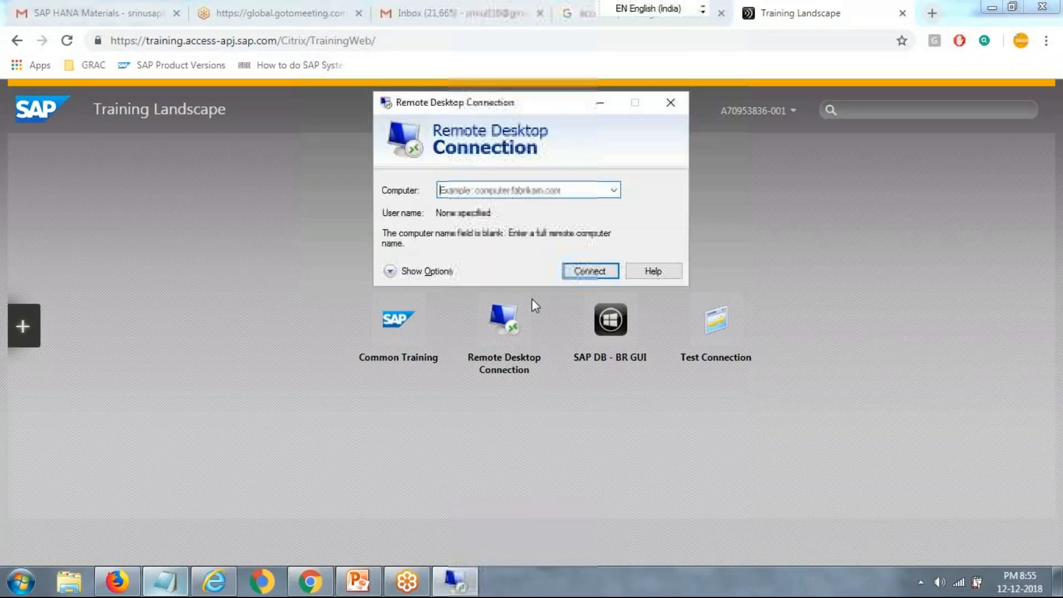
pyautogui.write('TA-UT40')
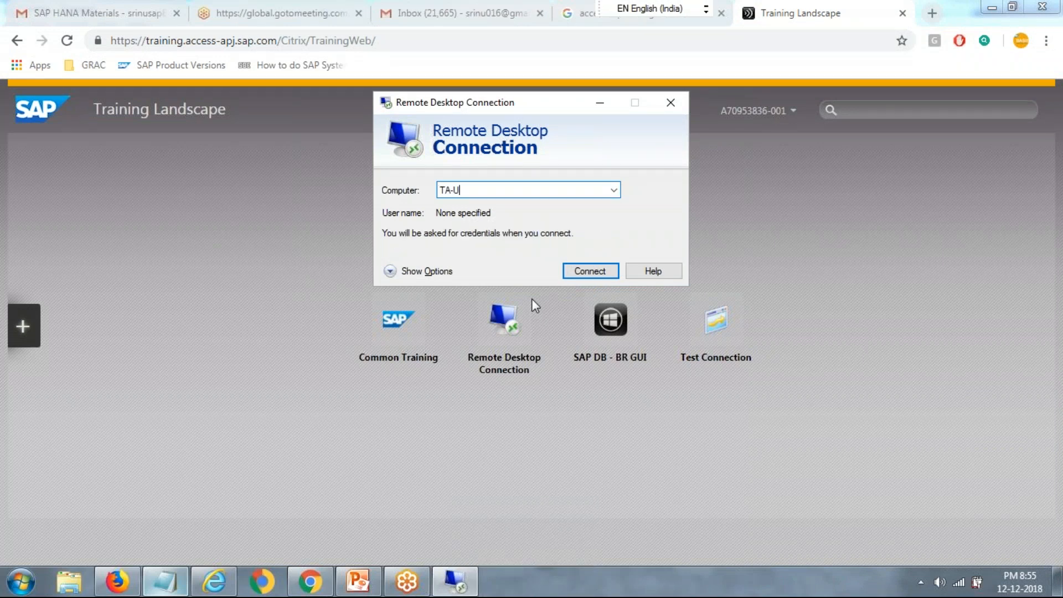
pyautogui.write('L-003')
pyautogui.press('Return')
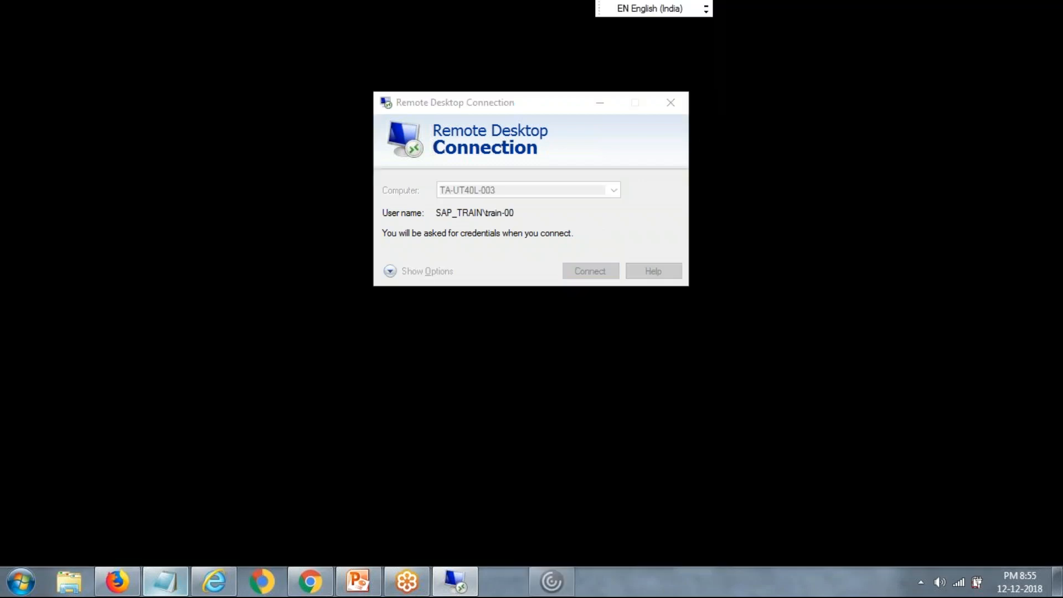
# Step: Sign in to TA-UT40L-003 with the account password, retrying once, and accept the certificate warning
pyautogui.write('*******')
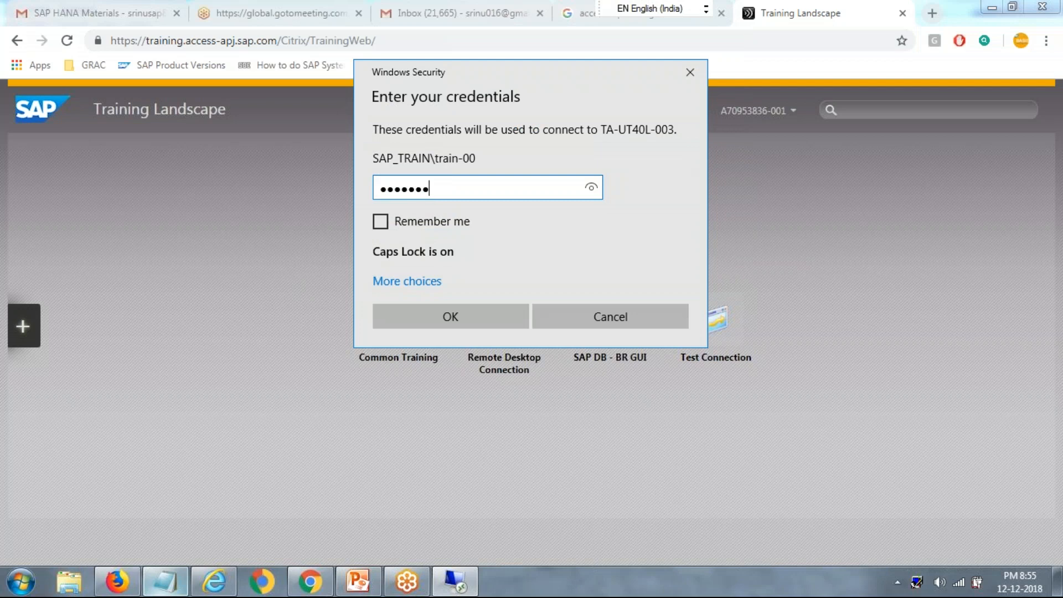
pyautogui.press('Return')
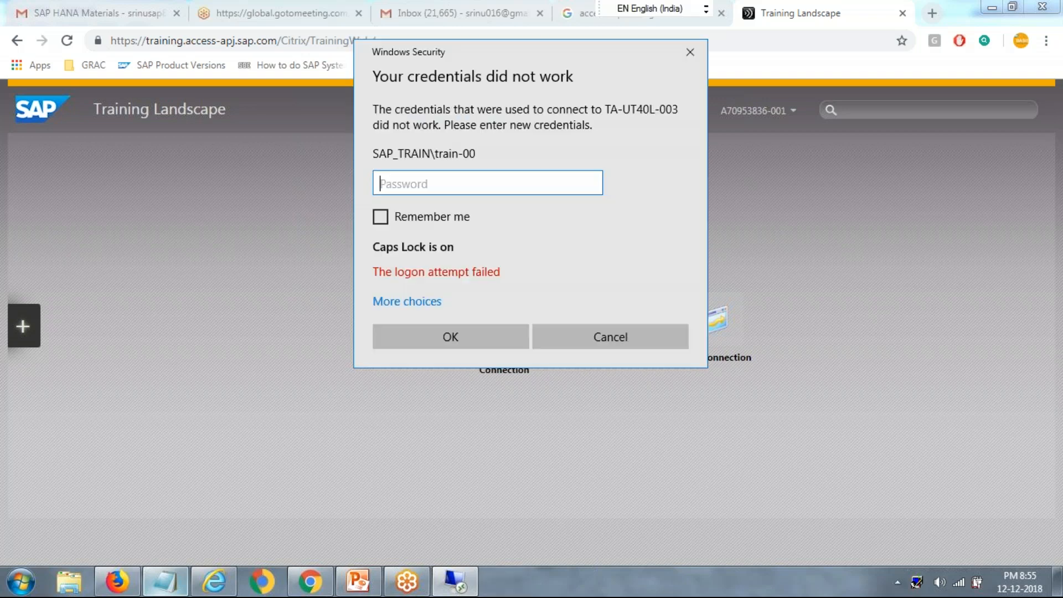
pyautogui.write('*******')
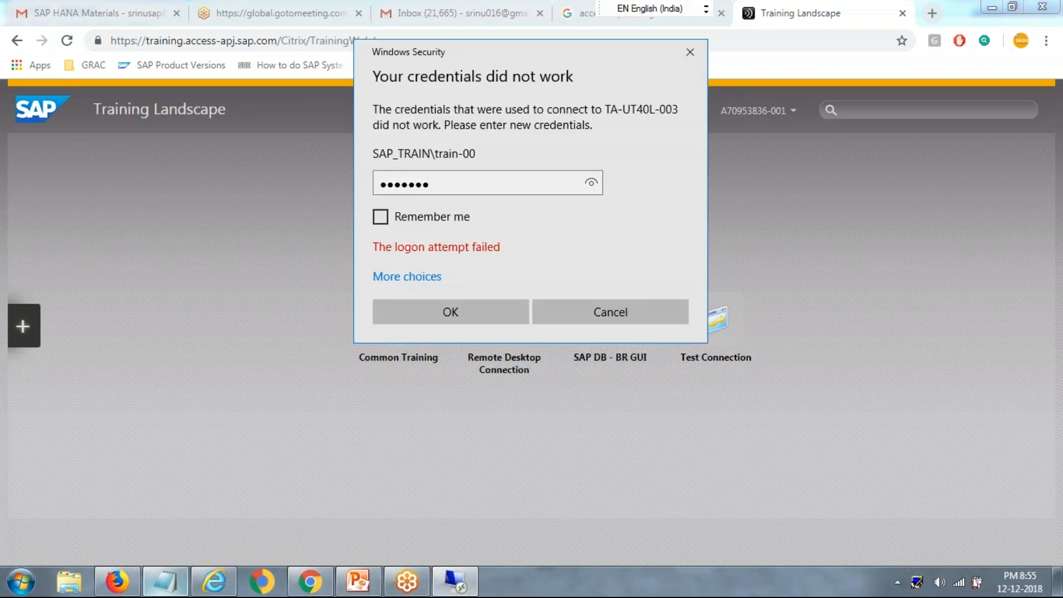
pyautogui.press('Return')
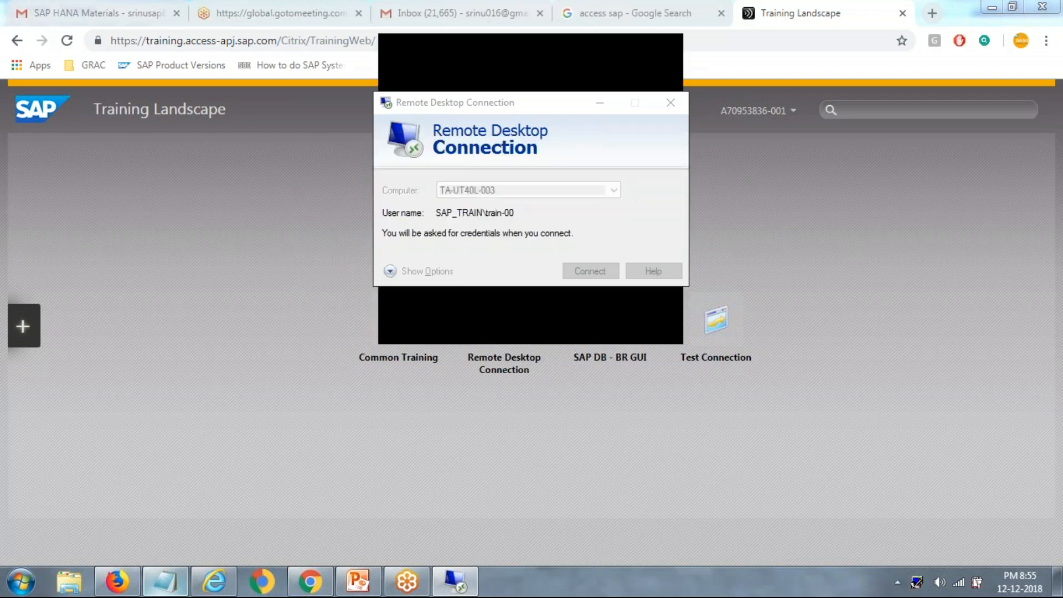
pyautogui.press('Left')
pyautogui.press('Return')
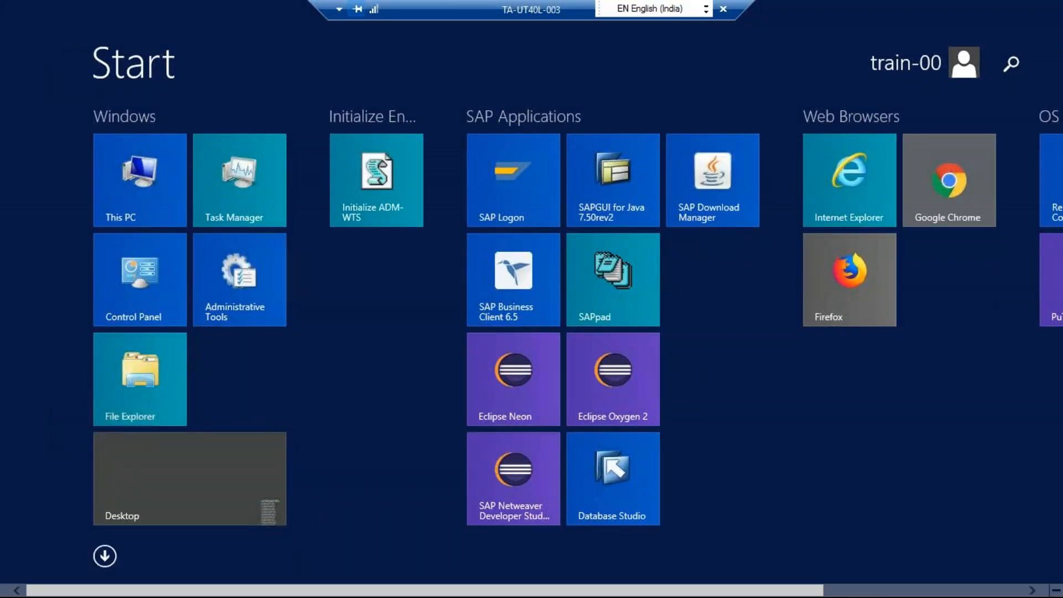
# Step: Open the 00 HAD SAP HANA Cockpit bookmark from Favorites > 00 Development > hadhost in Internet Explorer
pyautogui.click(823, 181)
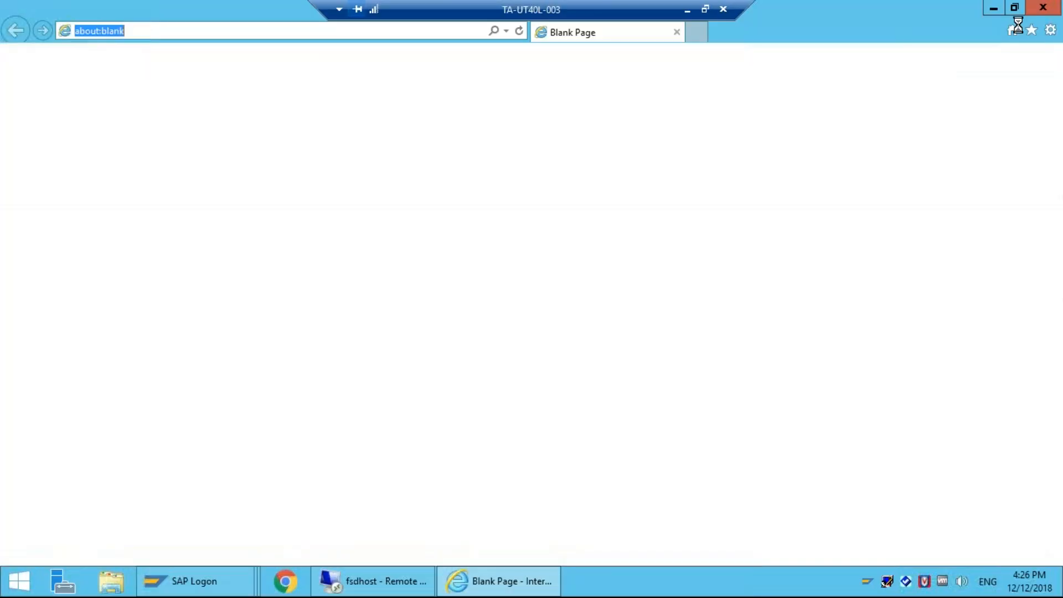
pyautogui.click(1031, 30)
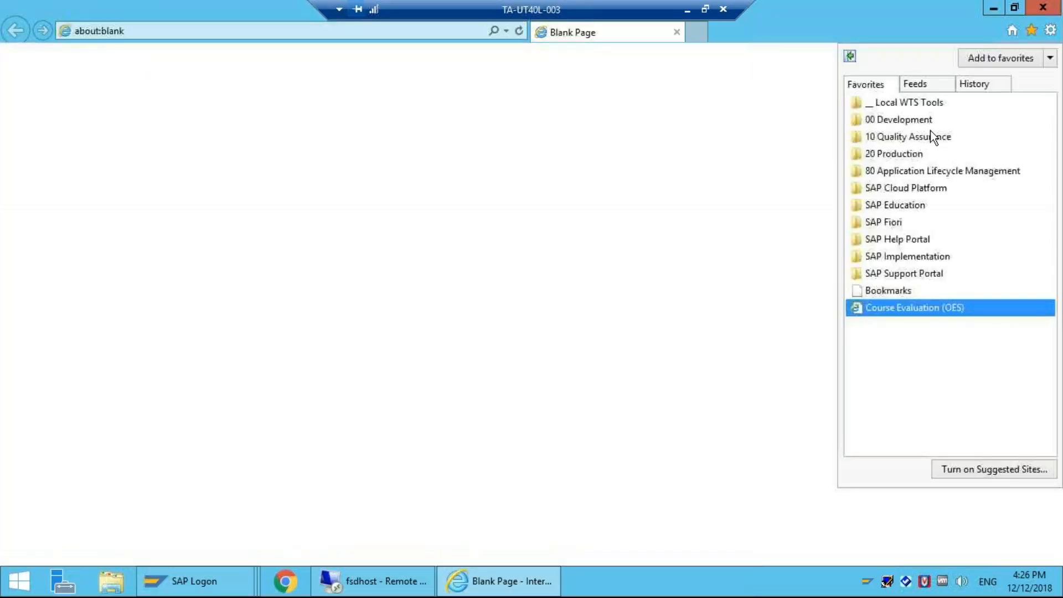
pyautogui.click(911, 121)
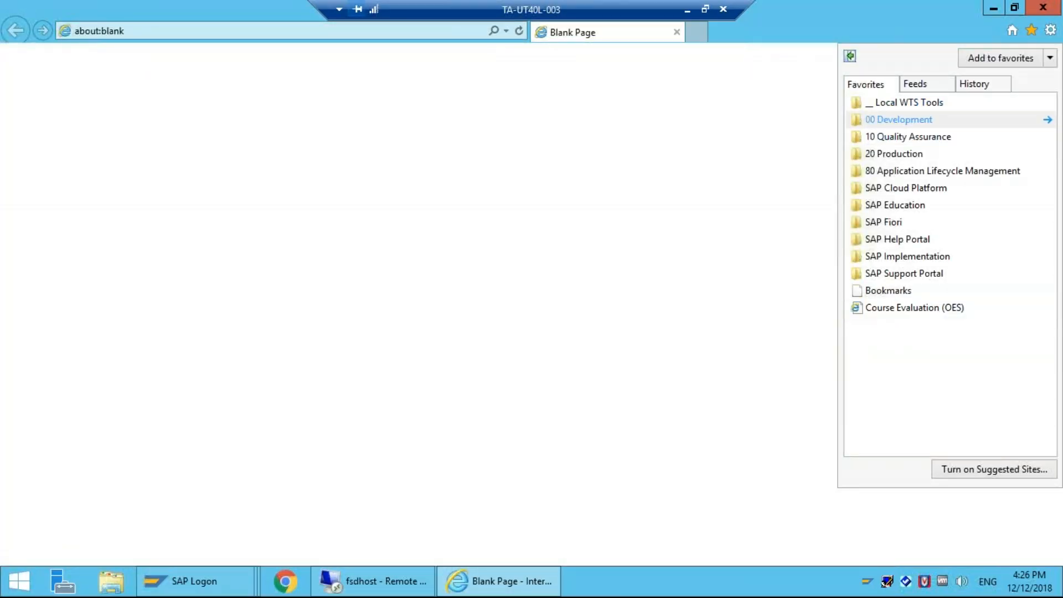
pyautogui.click(897, 154)
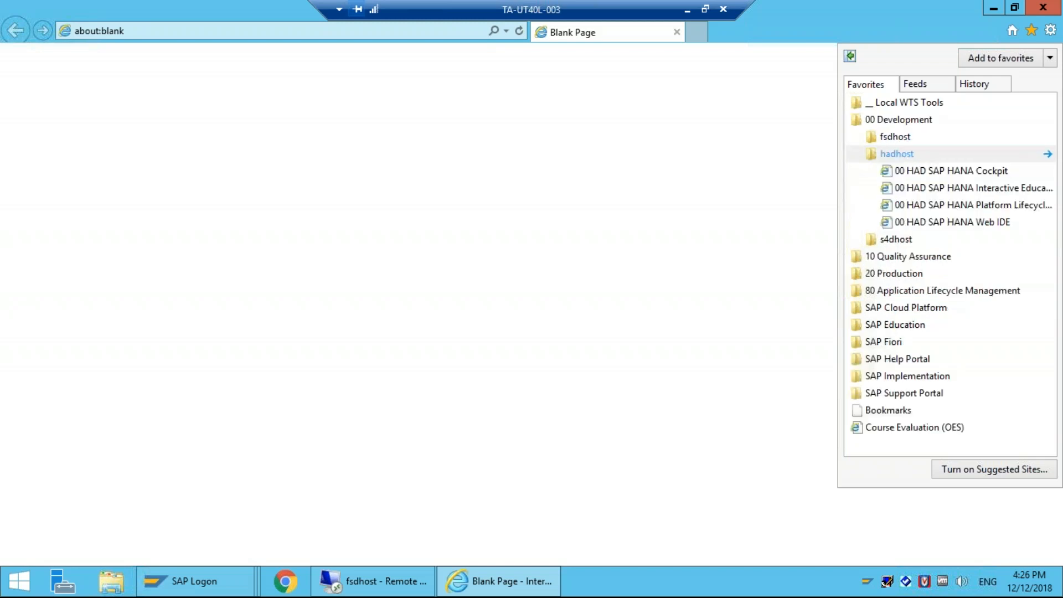
pyautogui.click(931, 171)
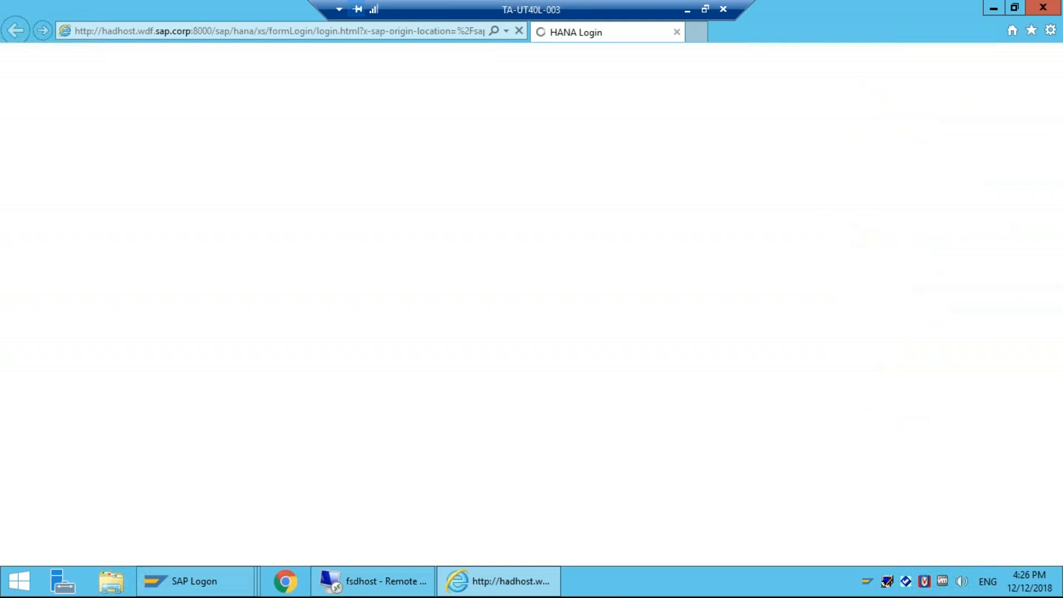
# Step: Sign in to the cockpit with the training user name and account password
pyautogui.write('train00')
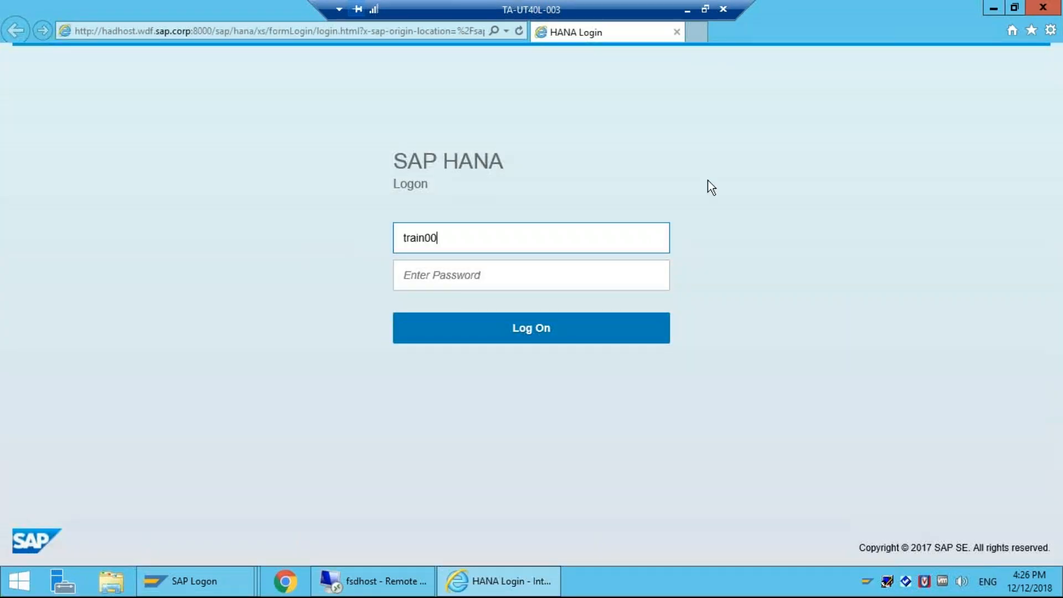
pyautogui.press('Tab')
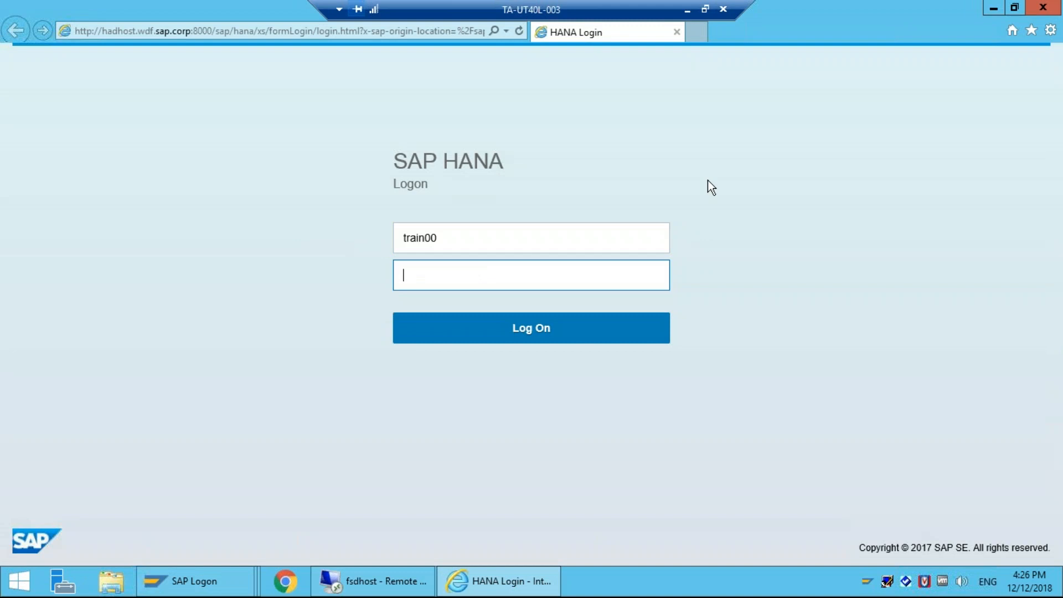
pyautogui.write('*******')
pyautogui.press('Return')
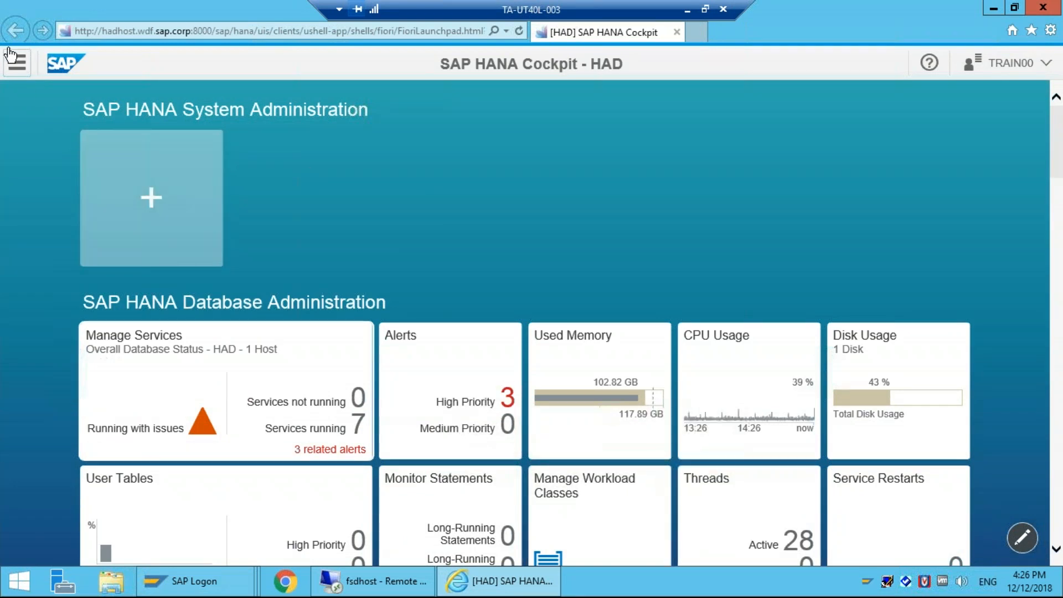
# Step: Jump to the SAP HANA Backup group from the launchpad group list and scroll to its Data Backup tile
pyautogui.click(17, 62)
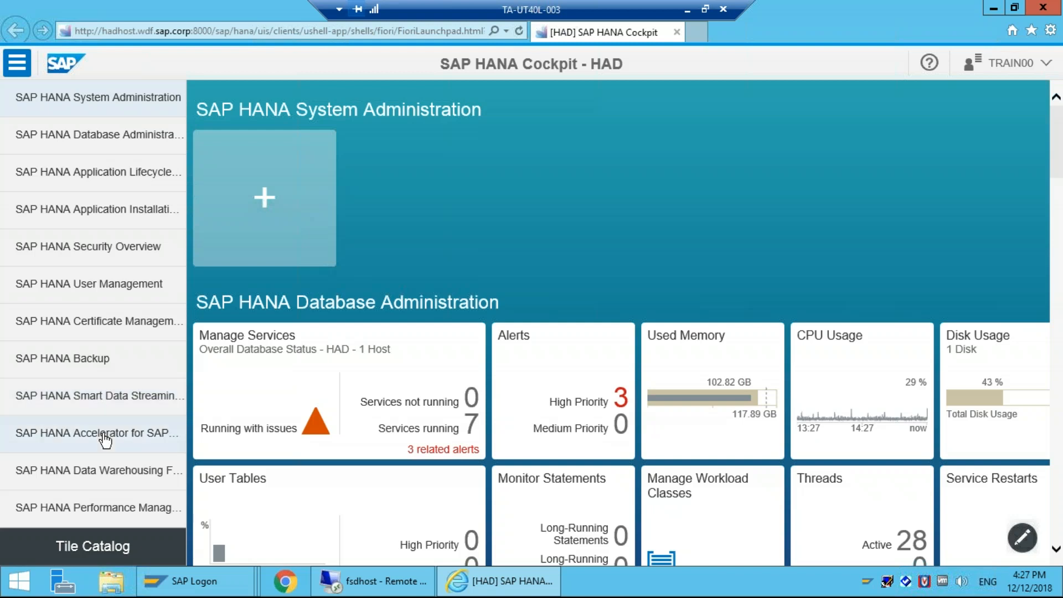
pyautogui.click(111, 370)
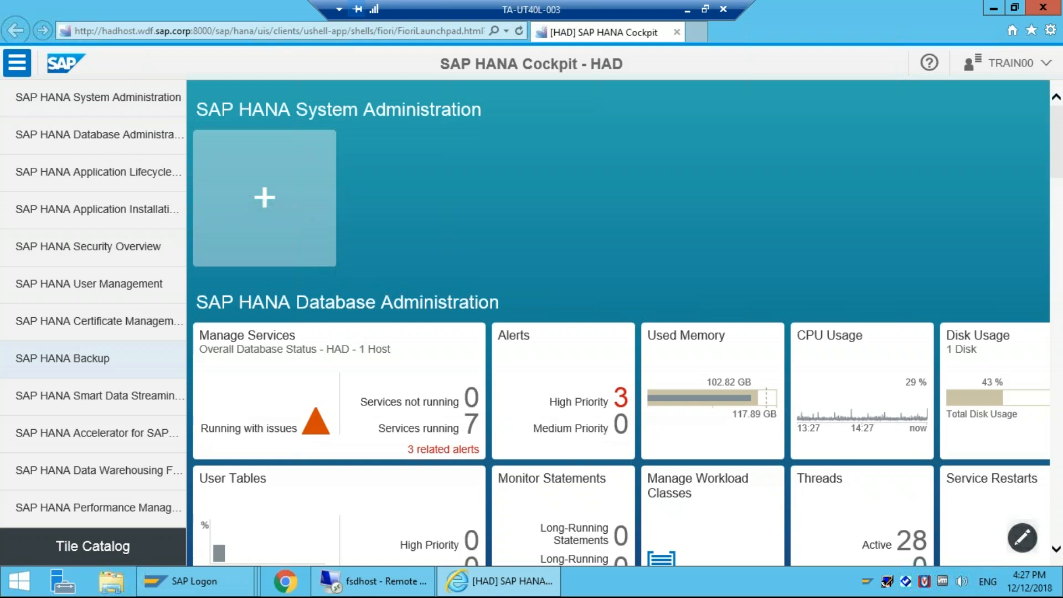
pyautogui.scroll(-1, 622, 328)
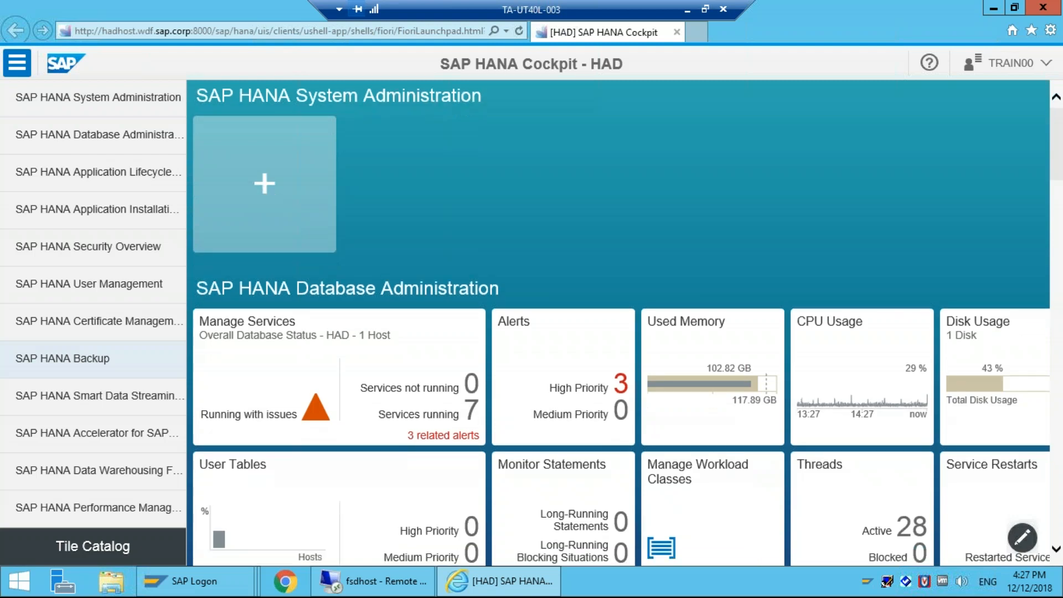
pyautogui.scroll(-5, 622, 327)
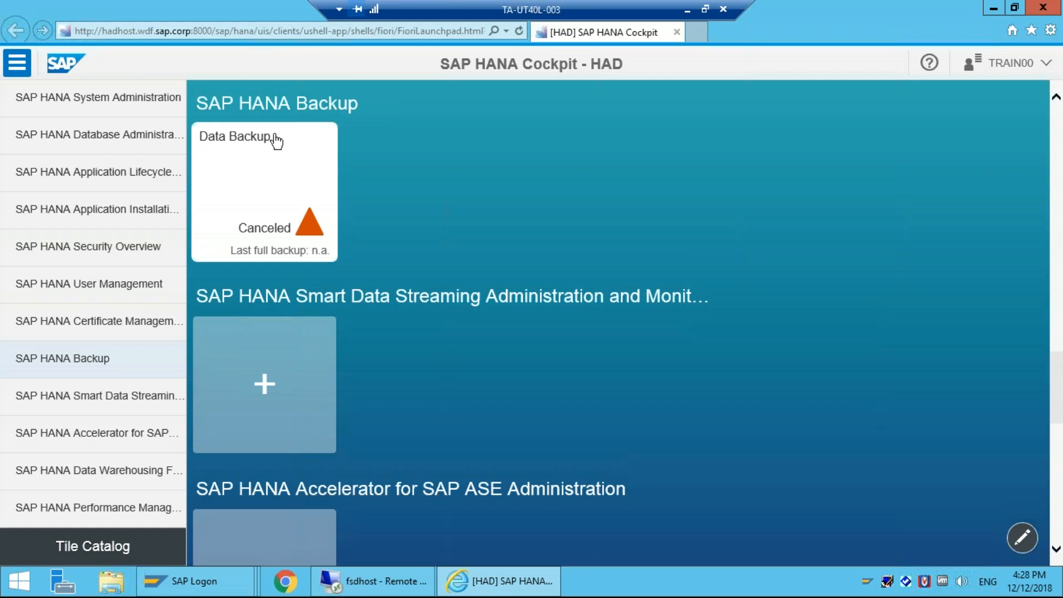
# Step: Open the Data Backup app and highlight the estimated backup size
pyautogui.click(247, 164)
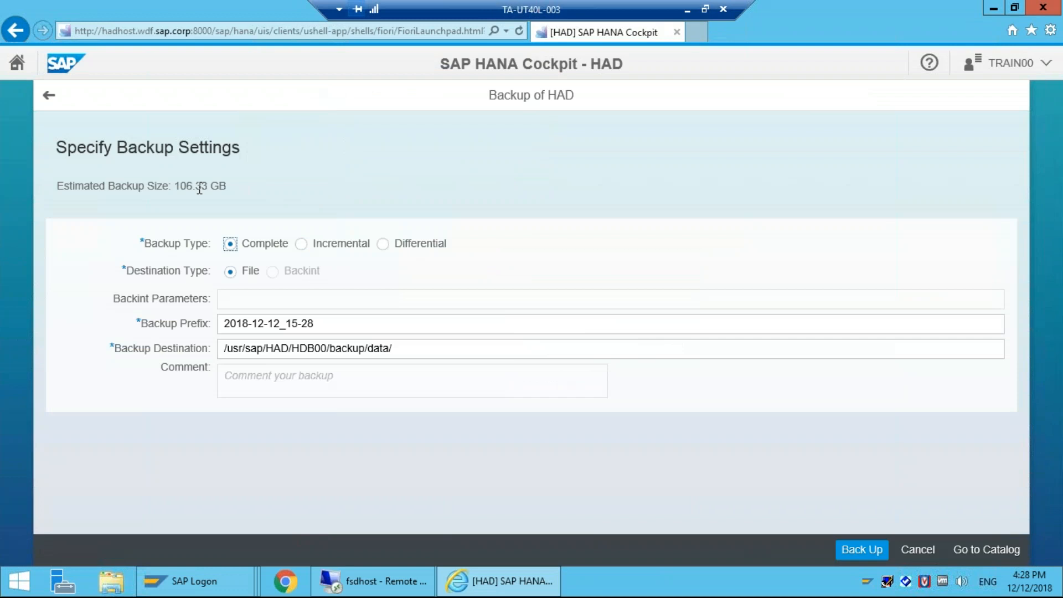
pyautogui.moveTo(226, 186); pyautogui.dragTo(168, 176)
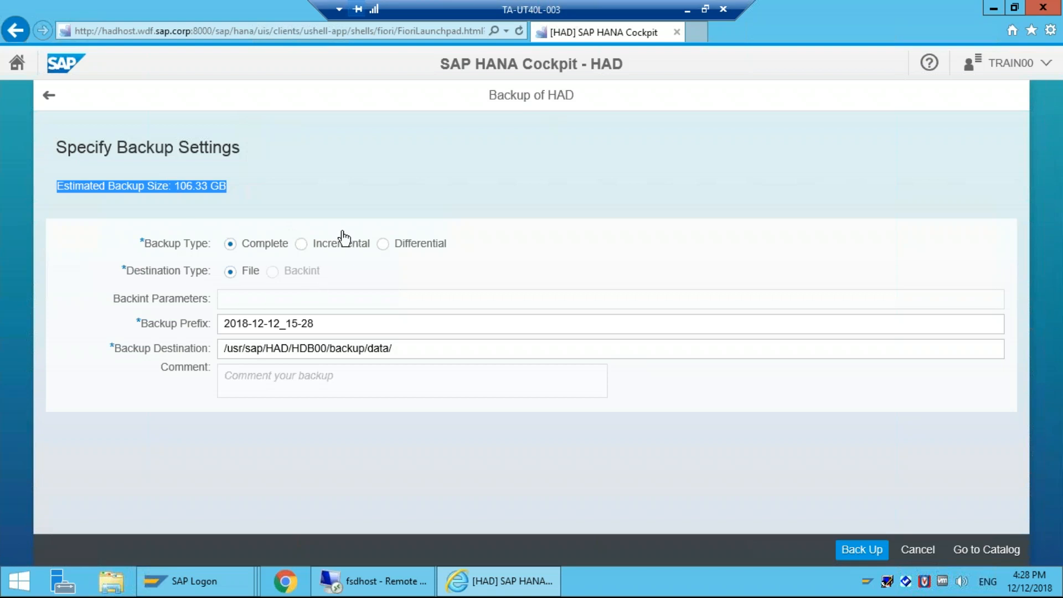
pyautogui.click(301, 243)
# Step: Try Incremental and Differential backup types, return to Complete, and check the Backup Prefix and Destination fields
pyautogui.click(301, 244)
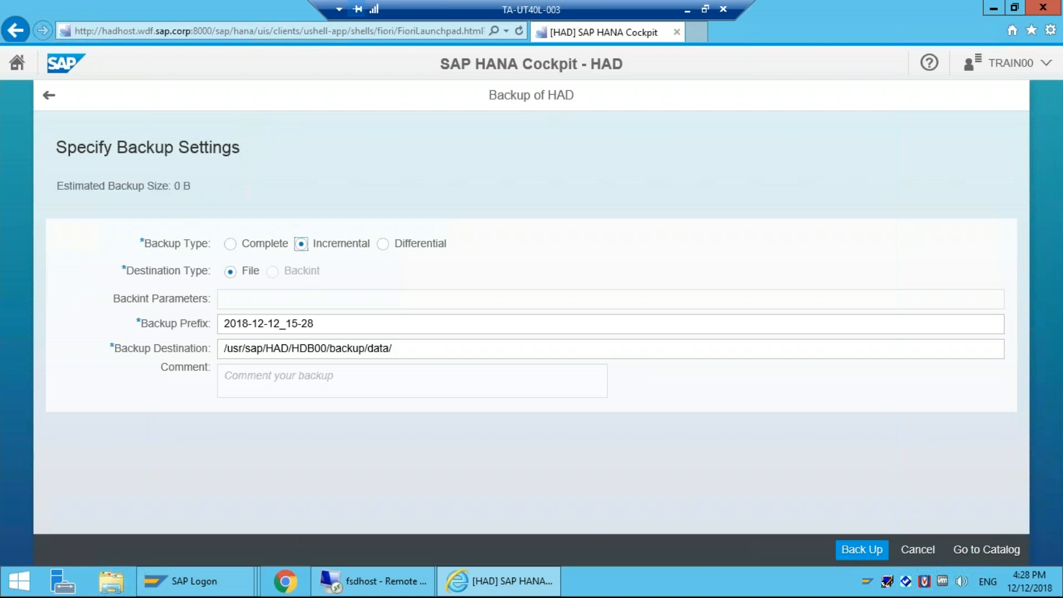
pyautogui.click(382, 244)
pyautogui.click(244, 243)
pyautogui.click(272, 276)
pyautogui.click(306, 323)
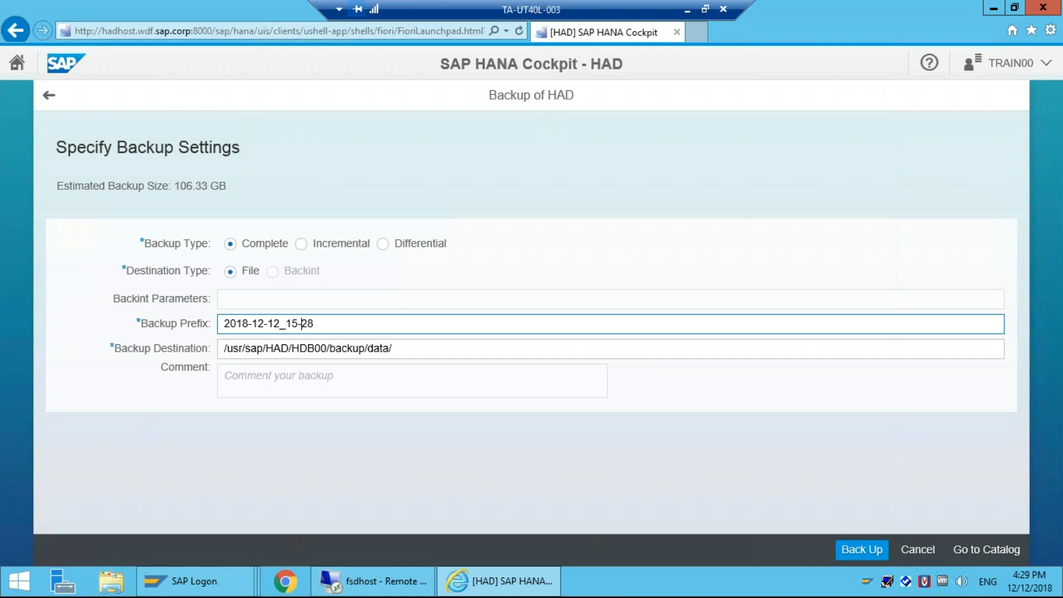
pyautogui.click(354, 348)
# Step: Launch the complete data backup, watch its progress reach 2 of 3 services, then request cancellation
pyautogui.click(864, 550)
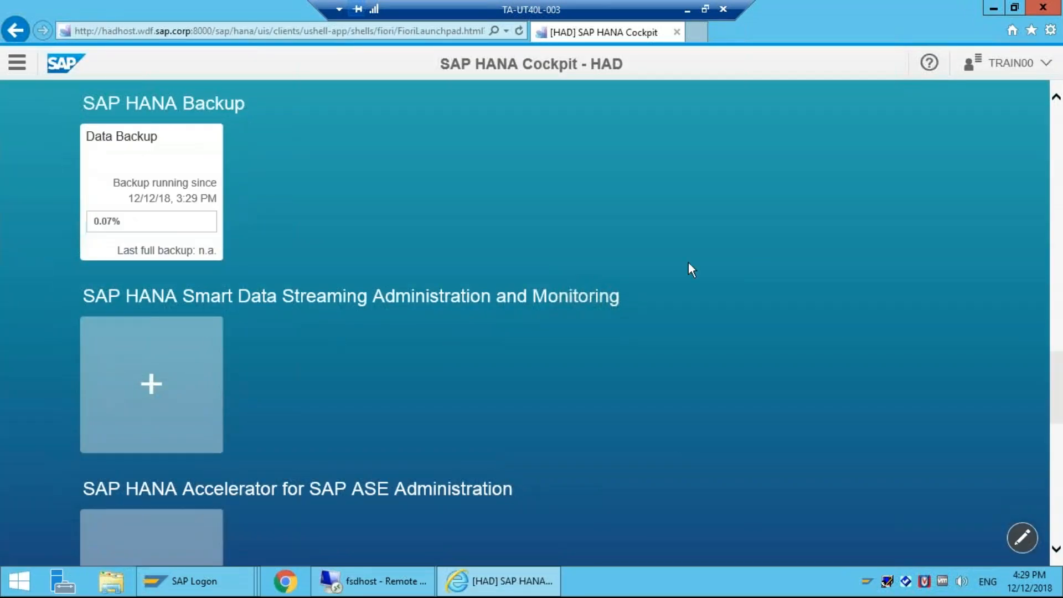
pyautogui.click(191, 147)
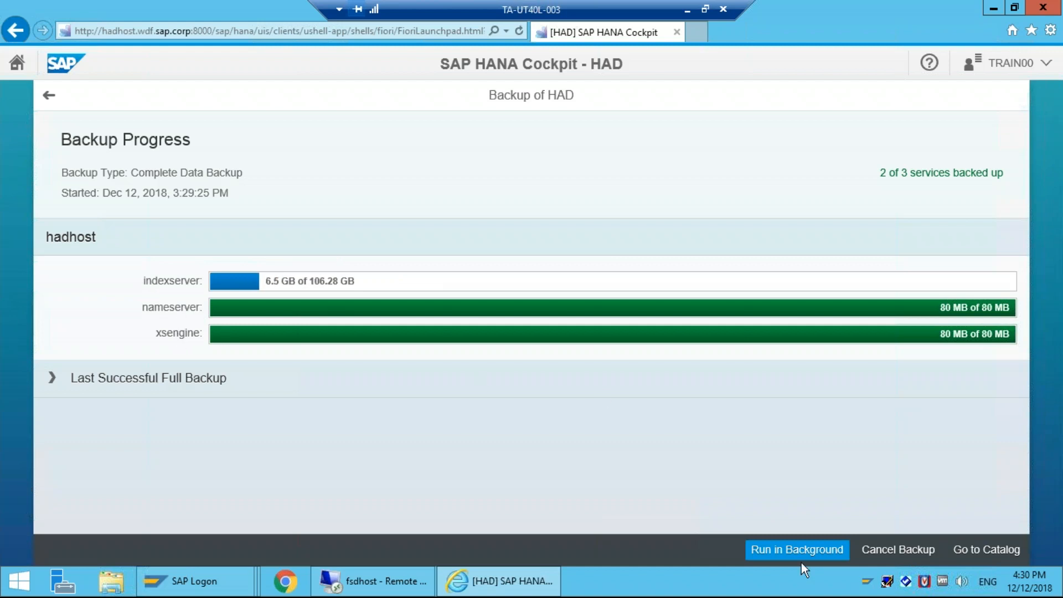
pyautogui.click(882, 554)
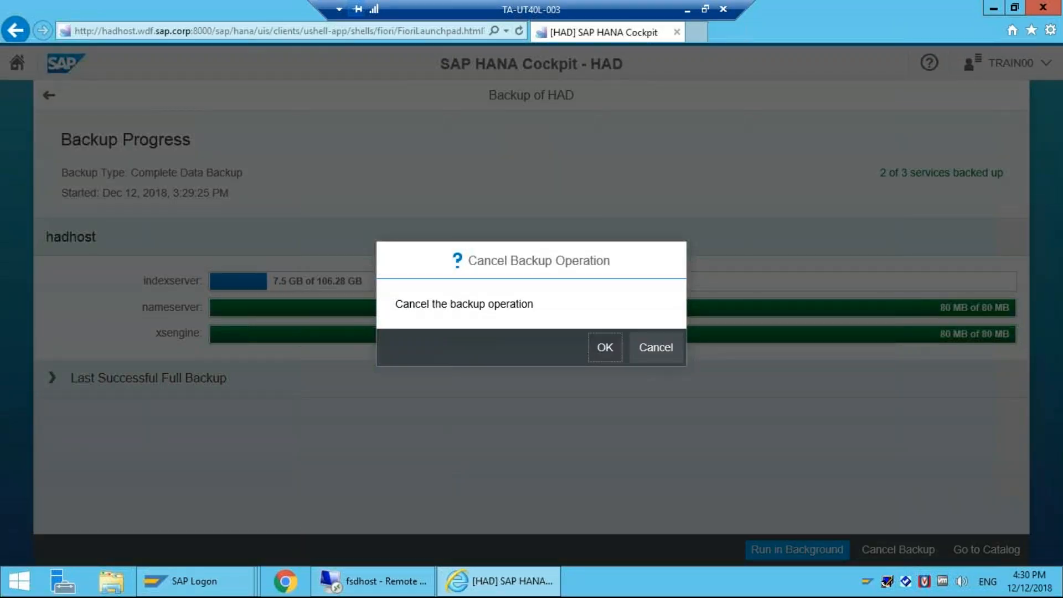
# Step: Confirm the backup cancellation, review the details showing it canceled after 160 MB, and go back
pyautogui.click(605, 347)
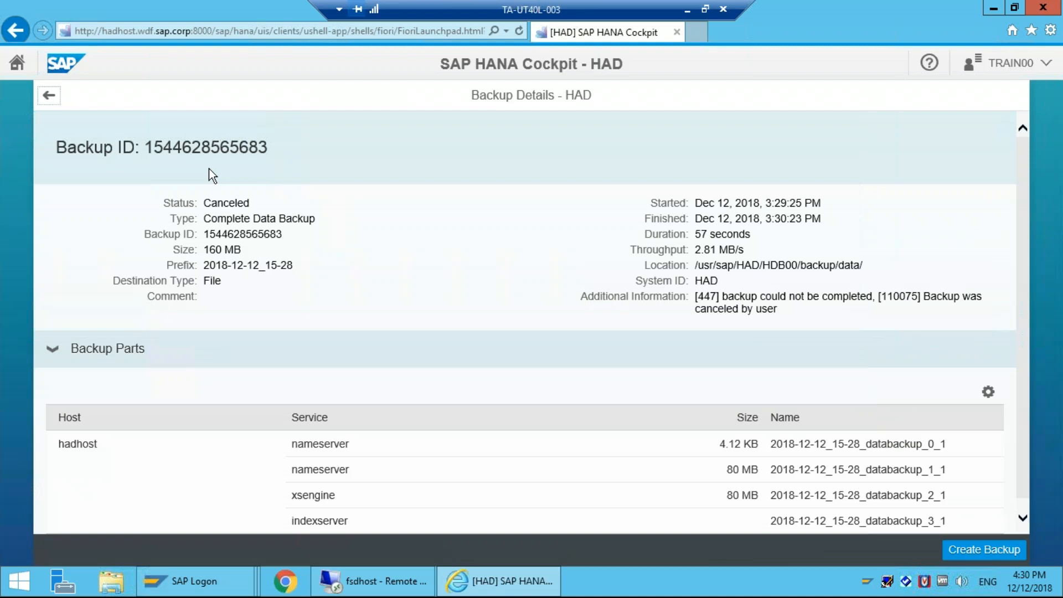
pyautogui.scroll(-1, 115, 416)
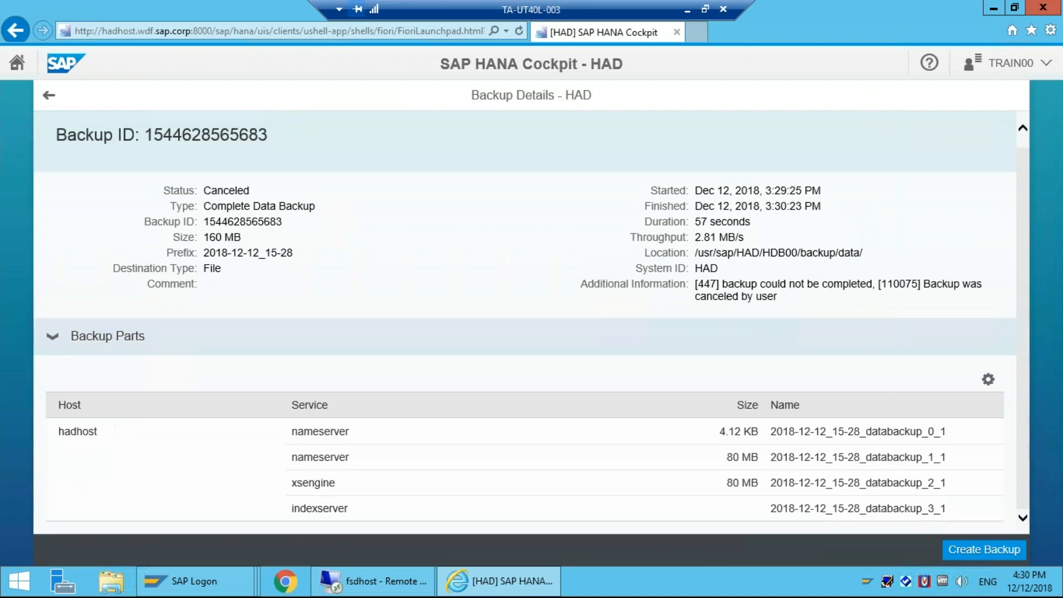
pyautogui.click(49, 95)
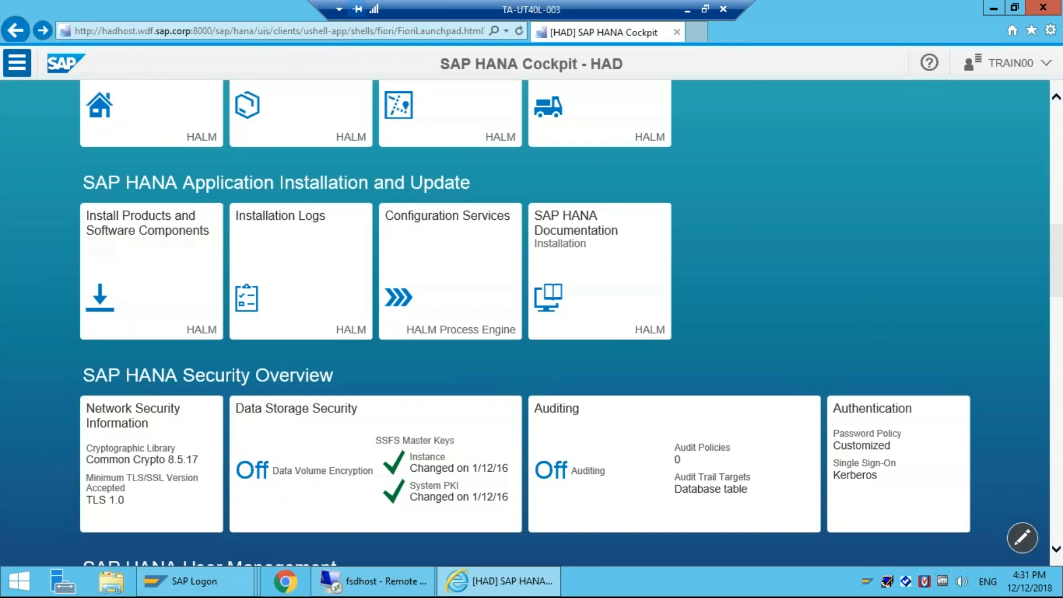
# Step: Jump to the SAP HANA Security Overview group and open HAD's Network Security Information tile
pyautogui.click(18, 63)
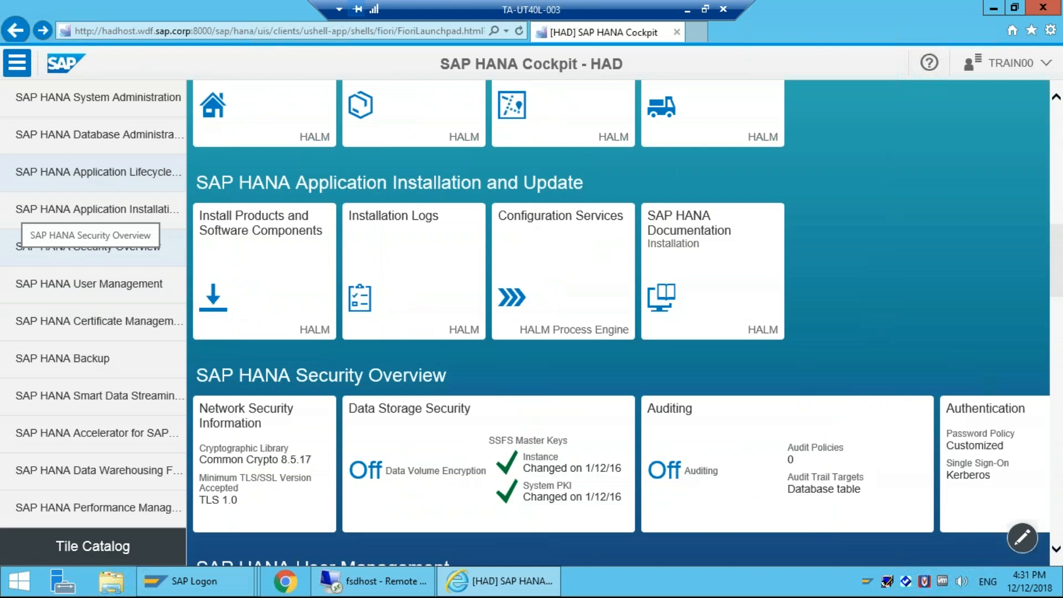
pyautogui.click(90, 249)
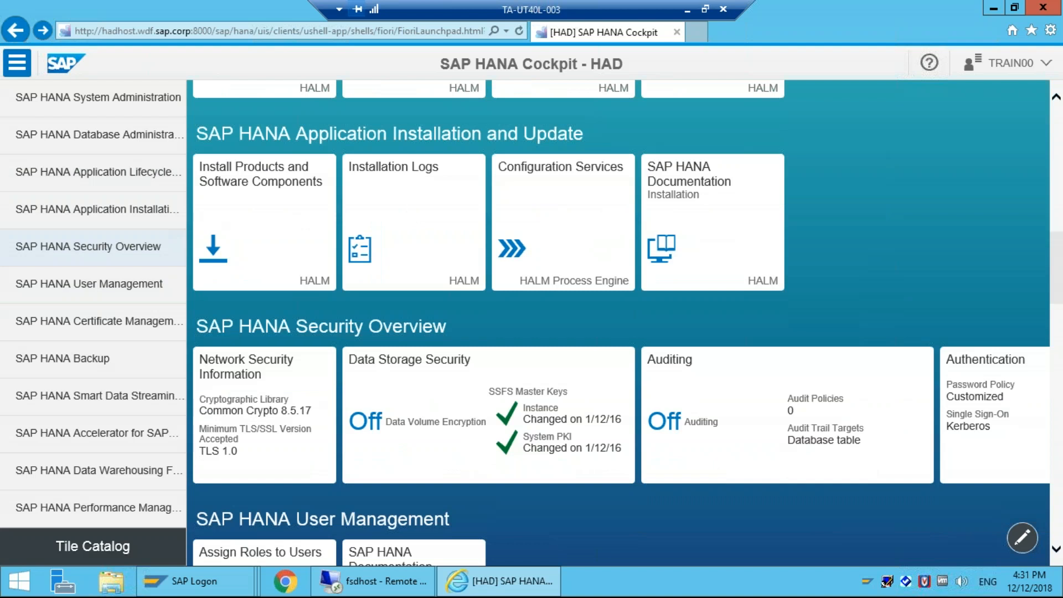
pyautogui.scroll(-3, 269, 217)
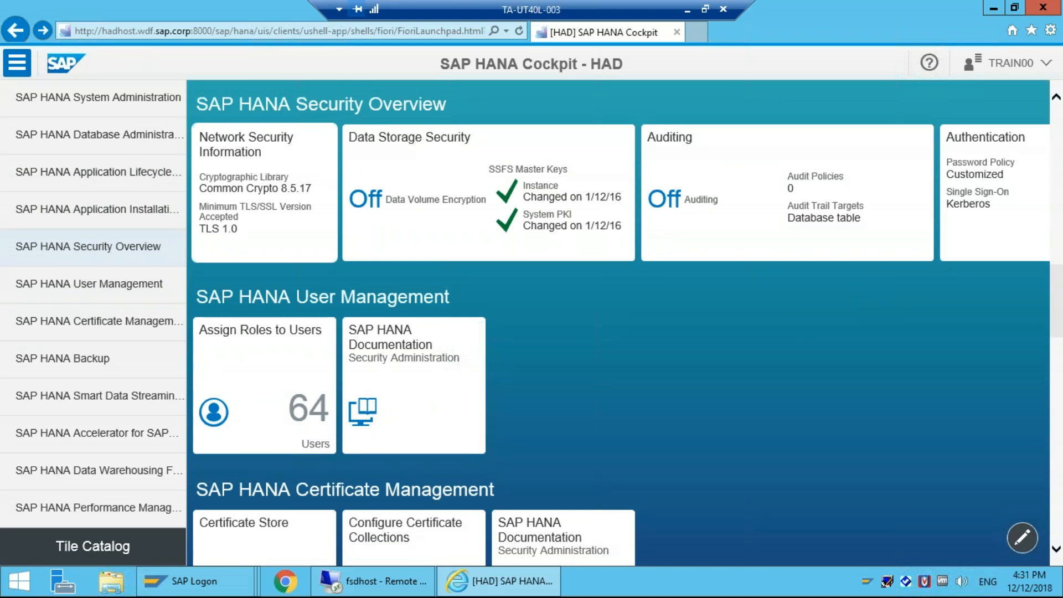
pyautogui.click(266, 205)
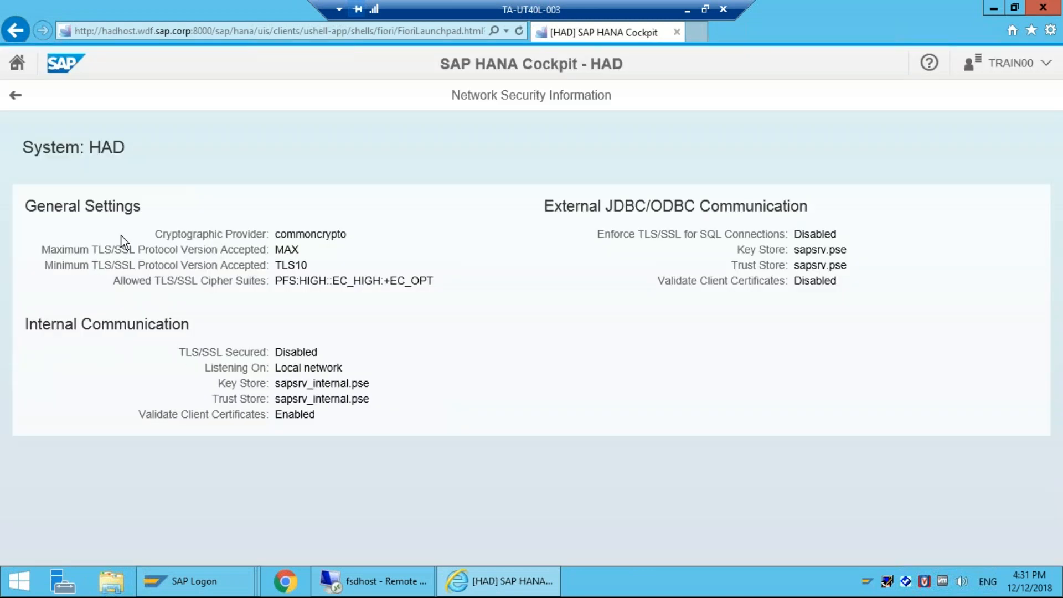
# Step: Go back from HAD's Network Security Information to the Security Overview launchpad
pyautogui.click(15, 95)
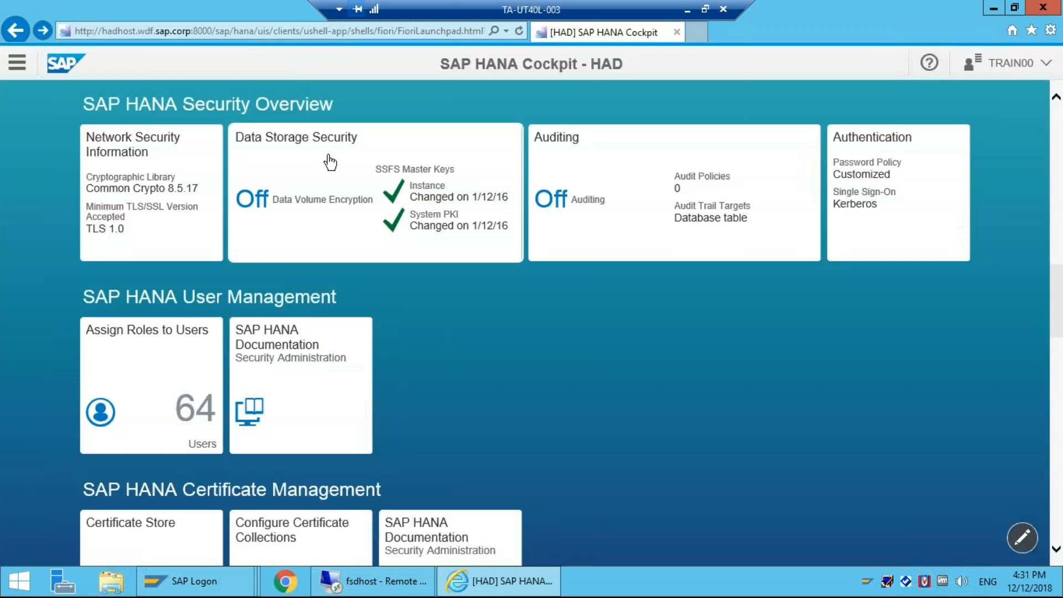
pyautogui.click(330, 162)
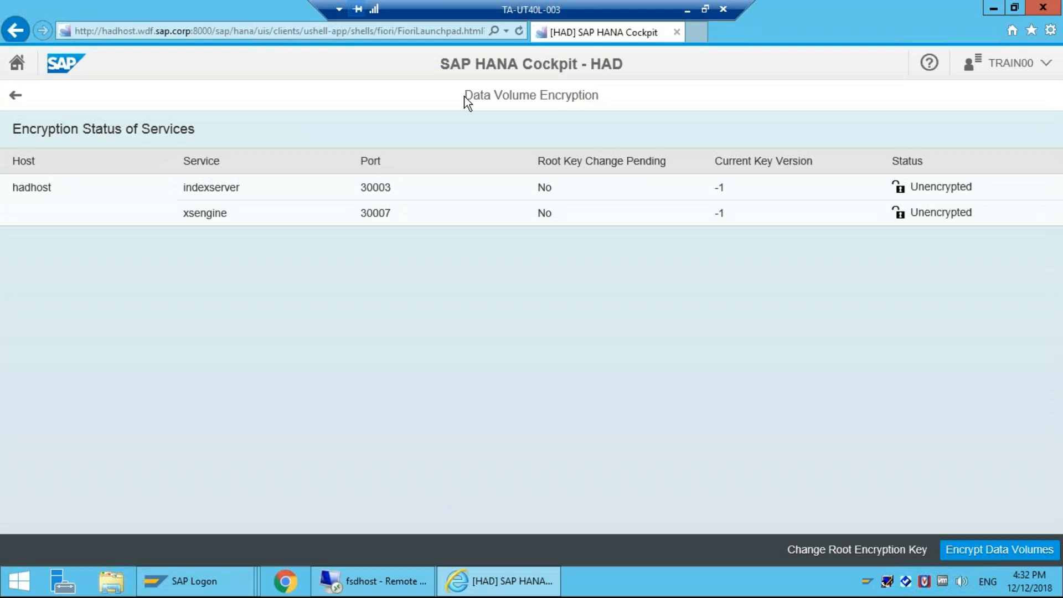
pyautogui.click(953, 9)
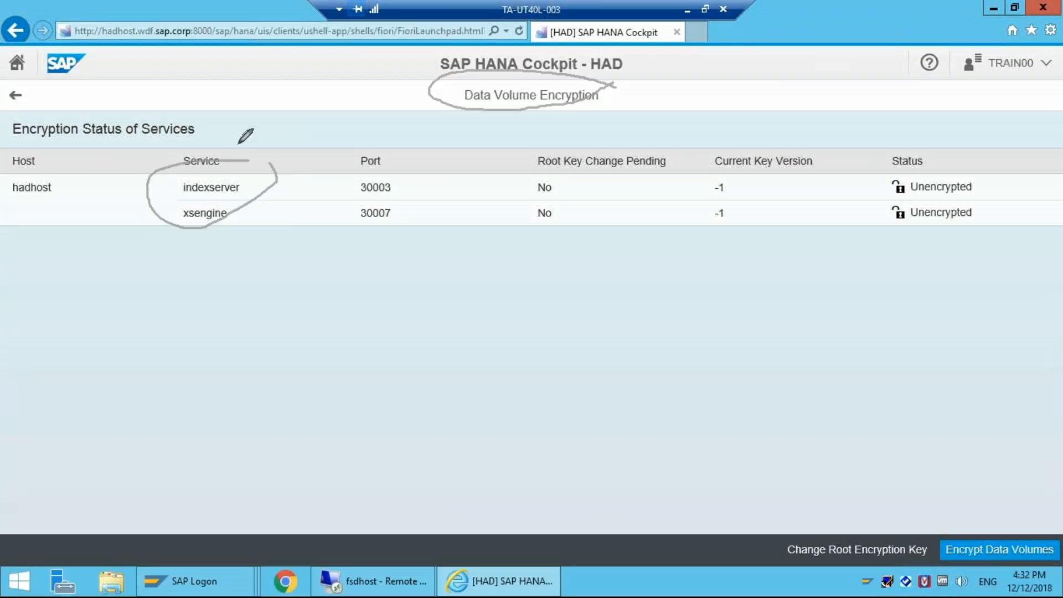
pyautogui.moveTo(409, 160)
pyautogui.mouseDown()
pyautogui.moveTo(355, 182)
pyautogui.moveTo(419, 185)
pyautogui.mouseUp()
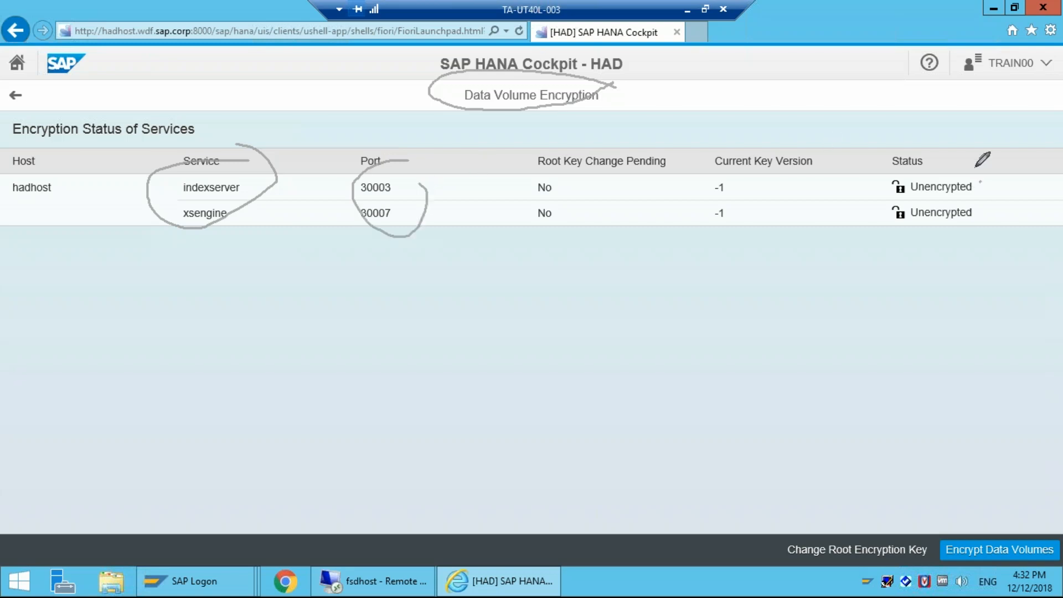
pyautogui.moveTo(904, 160); pyautogui.dragTo(964, 163)
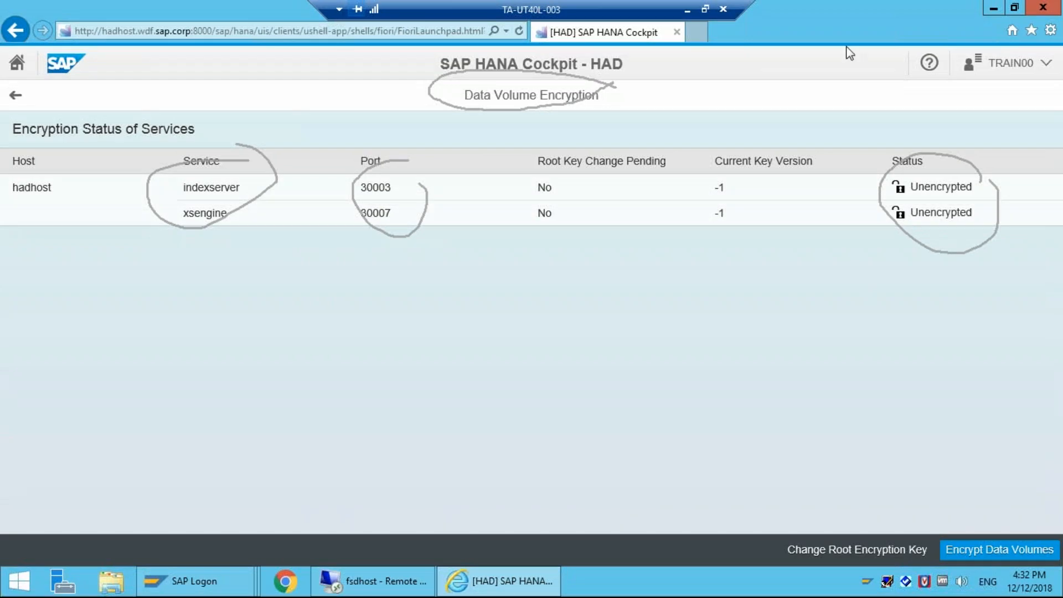
pyautogui.press('Escape')
# Step: Request encryption of the indexserver and xsengine data volumes, then return to the Security Overview
pyautogui.click(999, 550)
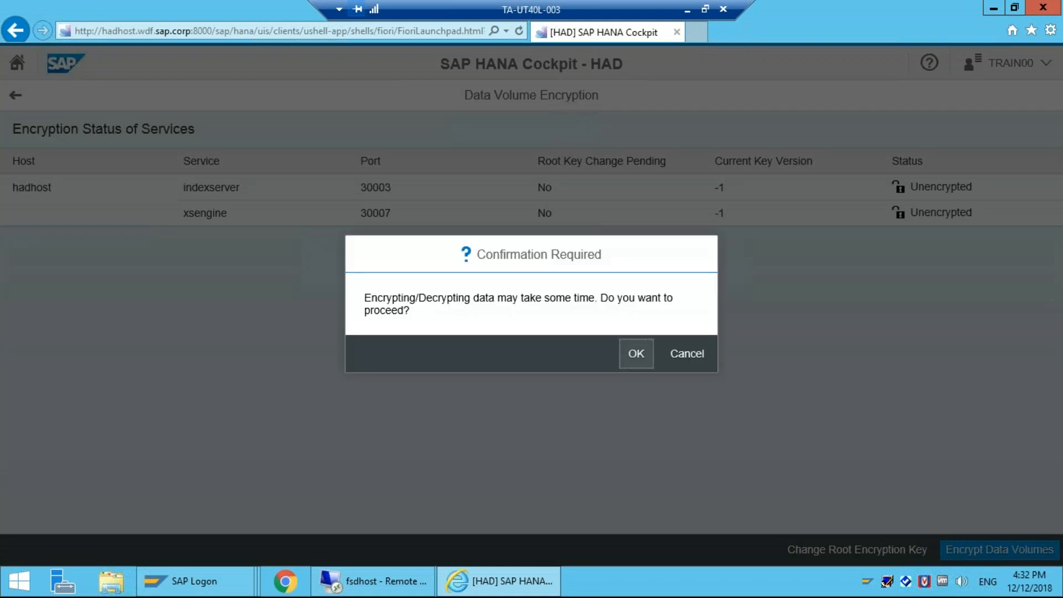
pyautogui.press('Return')
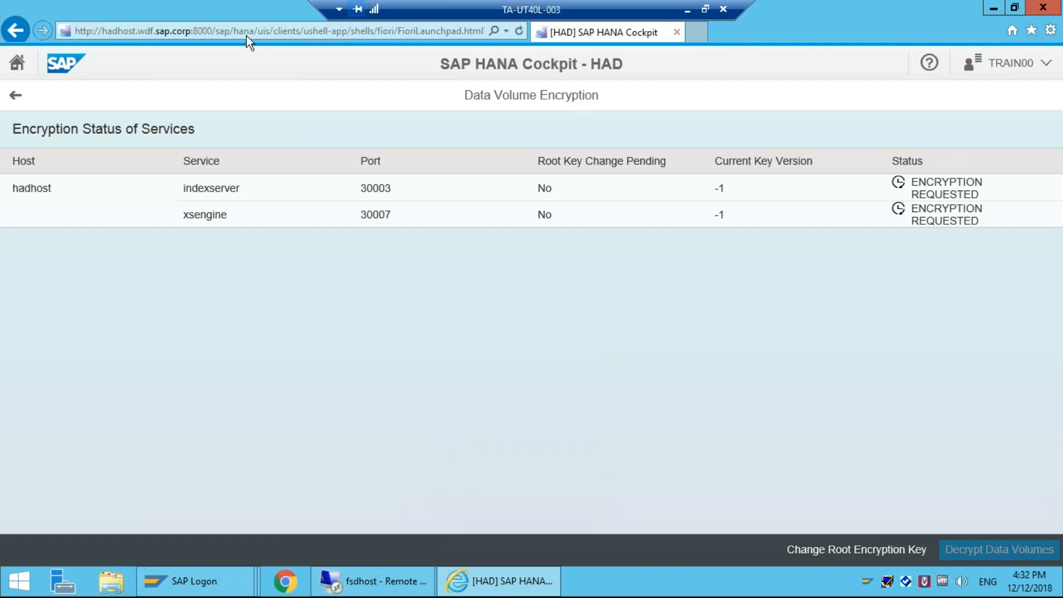
pyautogui.click(15, 97)
pyautogui.moveTo(1048, 498); pyautogui.dragTo(1021, 496)
# Step: Open the Auditing tile and check its Configuration (Disabled, Database table target) and the empty Audit Policies
pyautogui.click(15, 96)
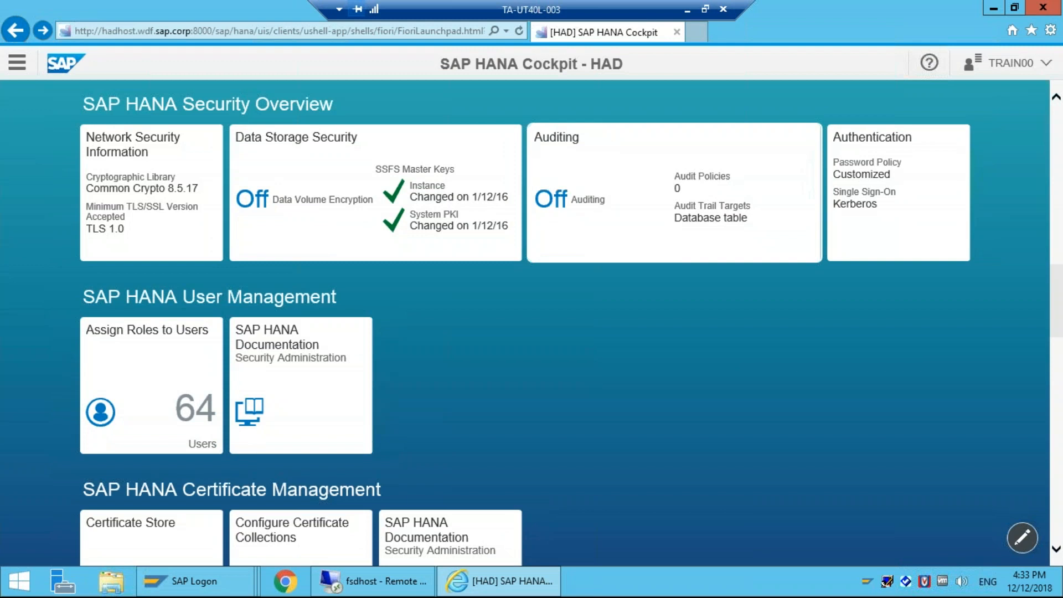
pyautogui.click(775, 177)
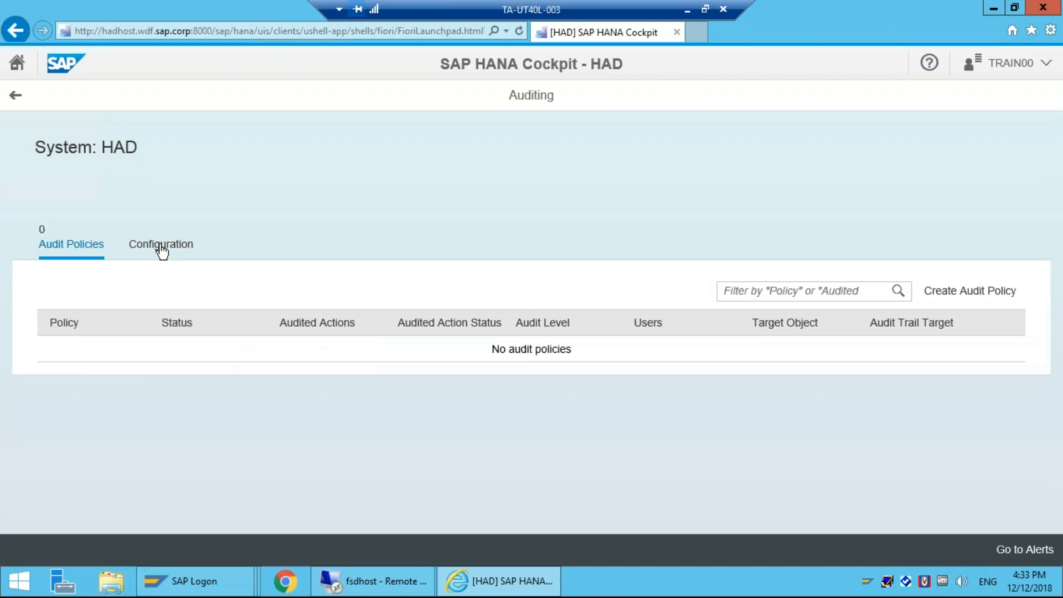
pyautogui.click(162, 251)
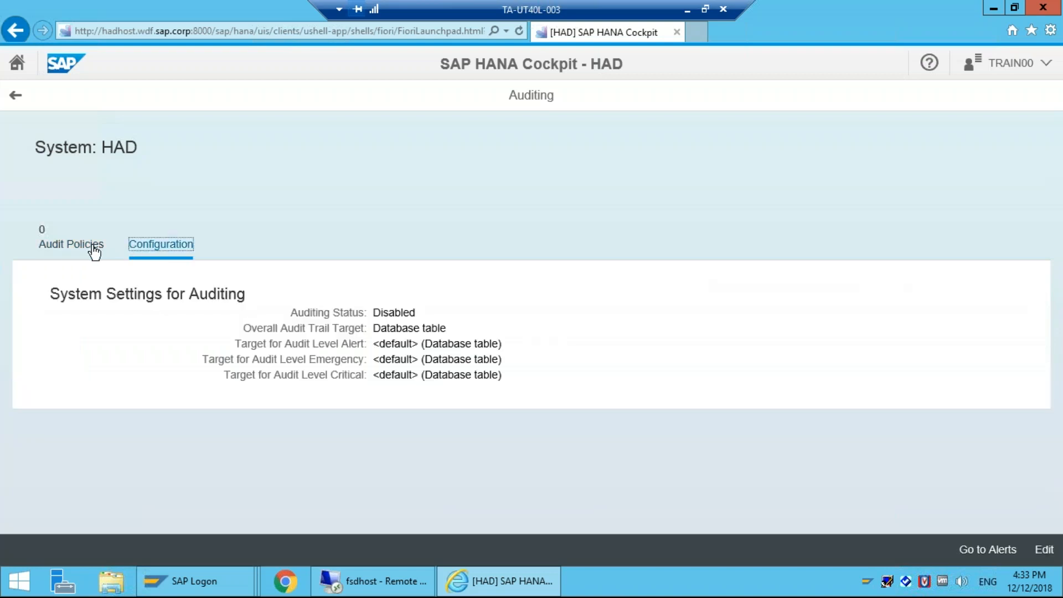
pyautogui.click(95, 251)
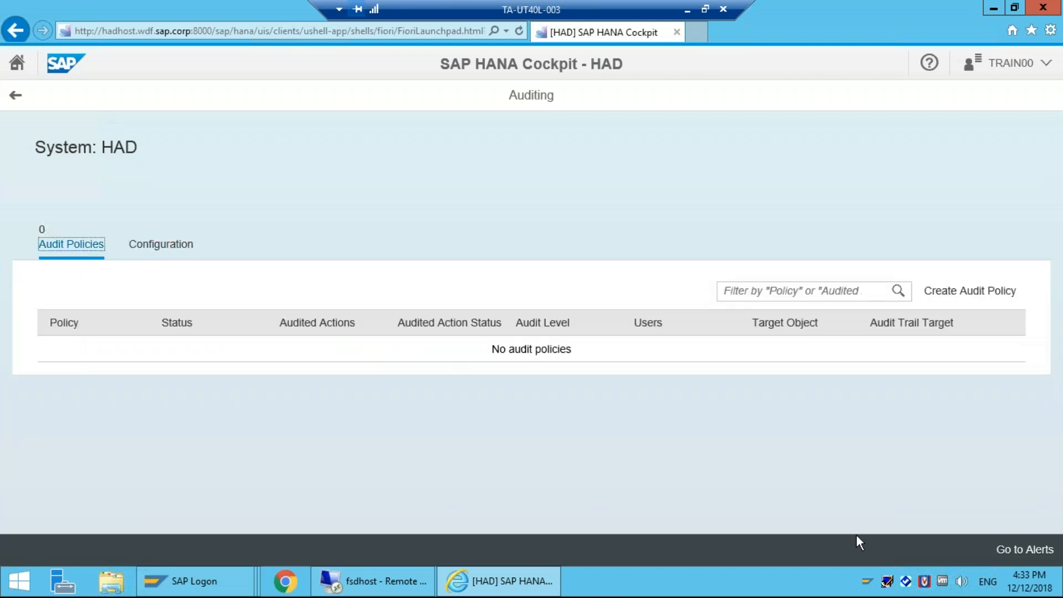
# Step: View the empty auditing alerts, then open the Authentication tile's Password Policy page
pyautogui.click(1033, 552)
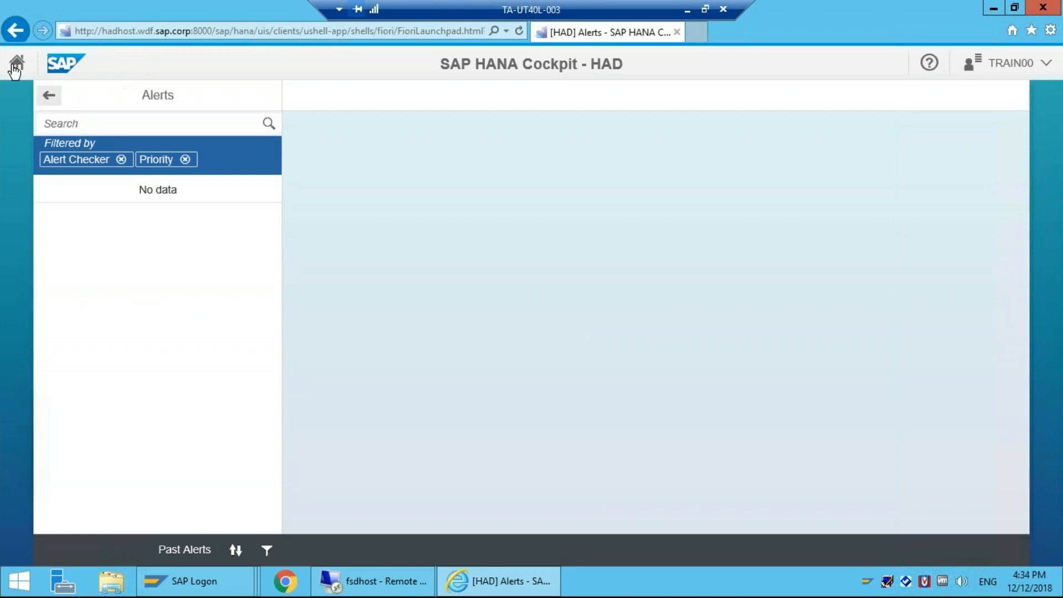
pyautogui.click(49, 97)
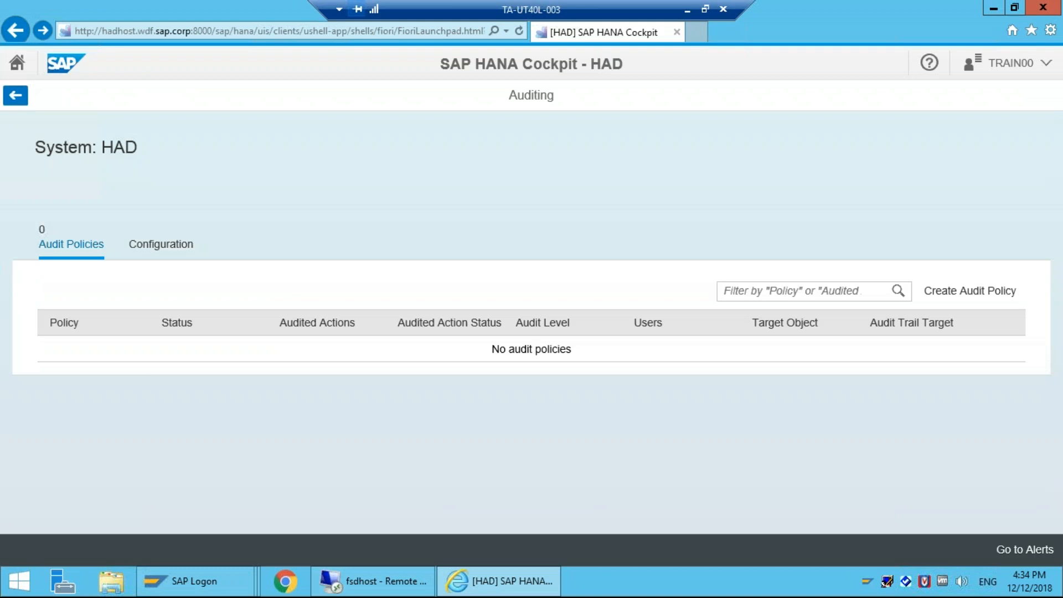
pyautogui.click(15, 96)
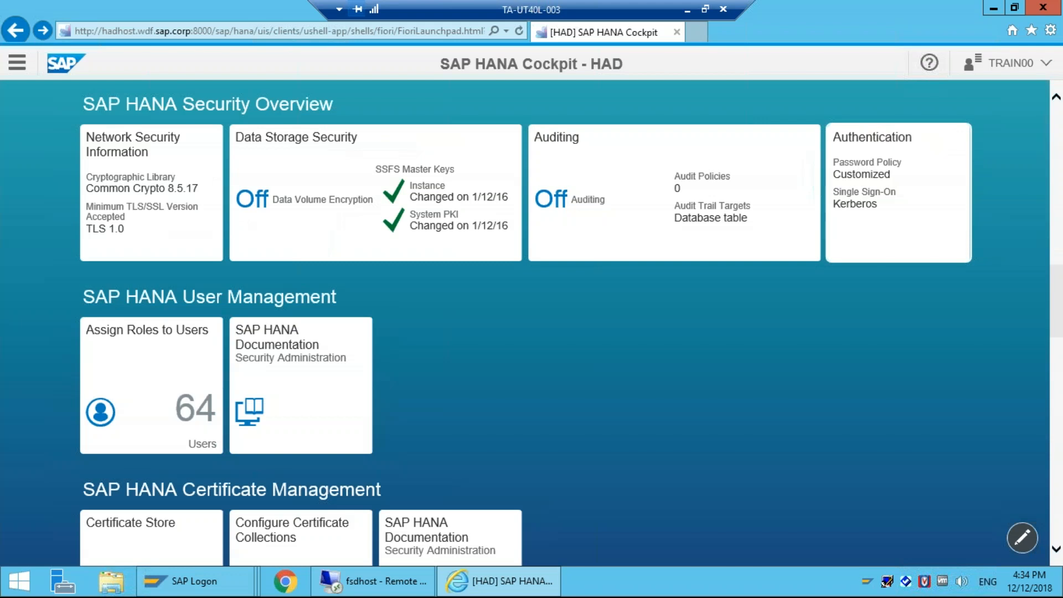
pyautogui.click(898, 199)
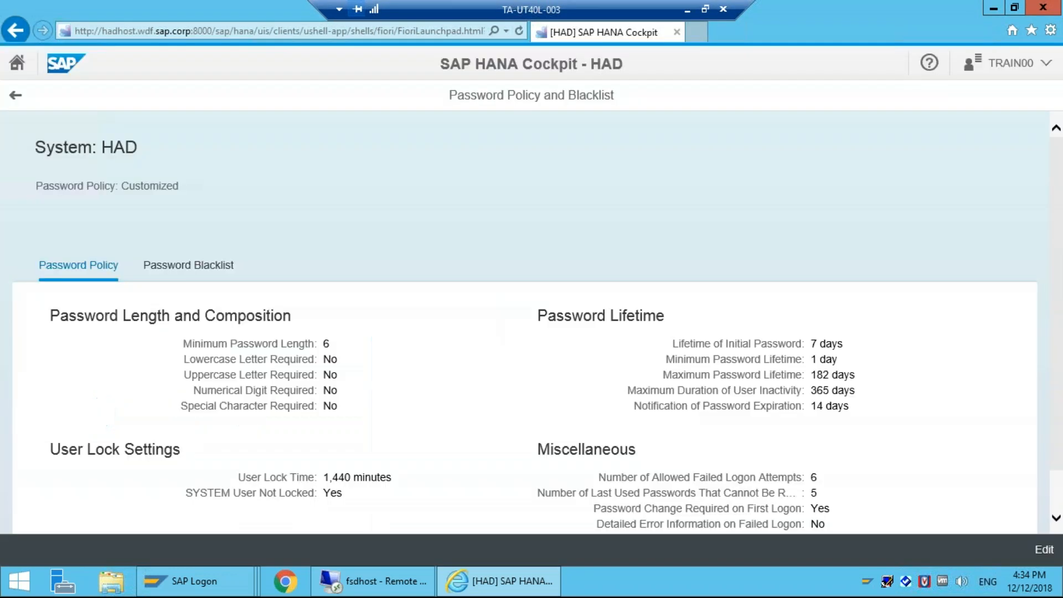
# Step: Edit the password policy to change Minimum Password Length from 6 to 8 and check the empty blacklist
pyautogui.scroll(-2, 323, 290)
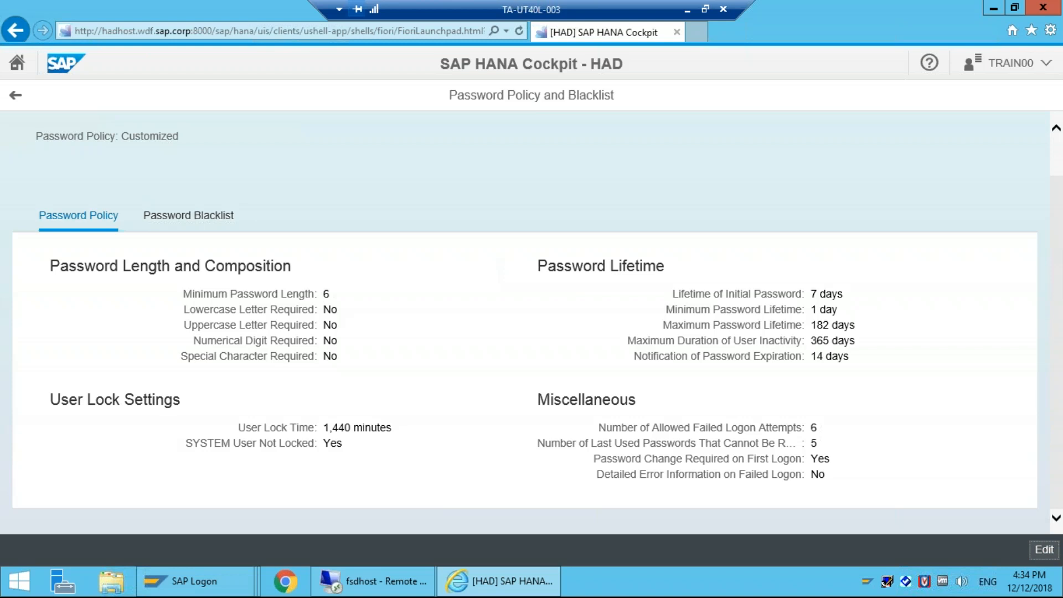
pyautogui.click(1044, 550)
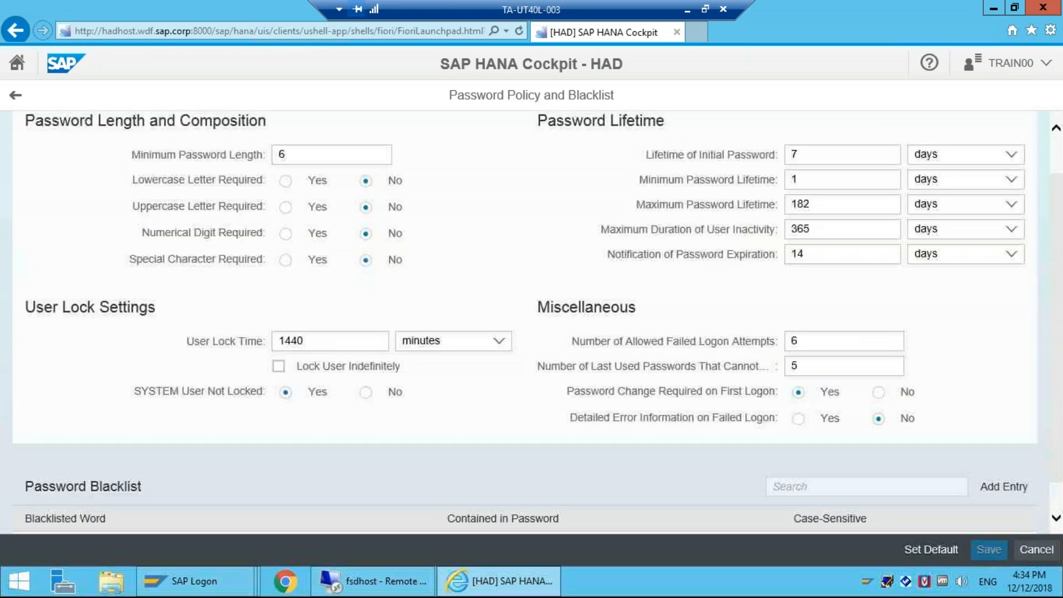
pyautogui.click(304, 159)
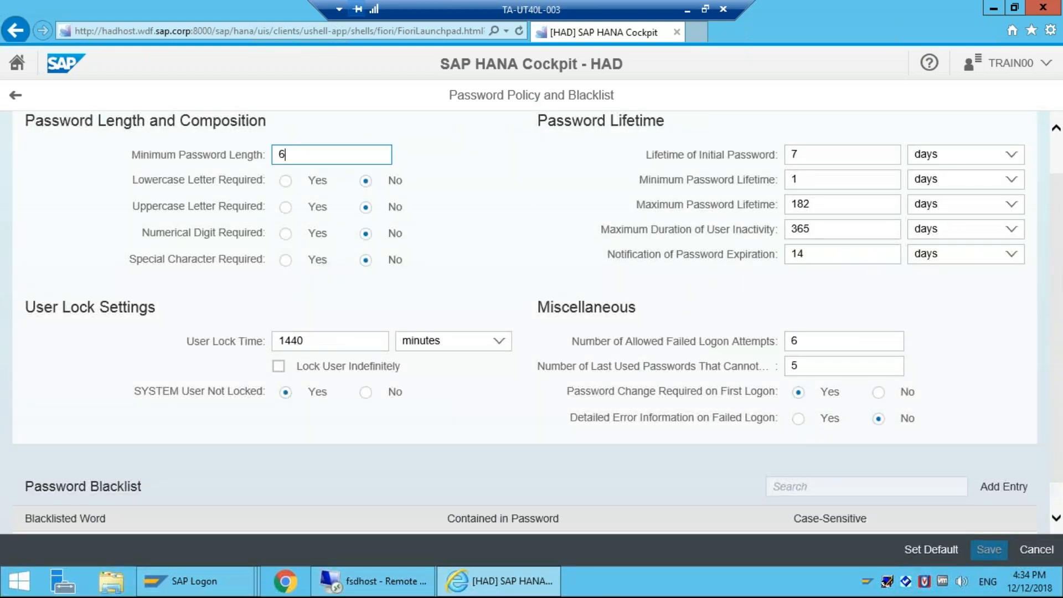
pyautogui.press('BackSpace')
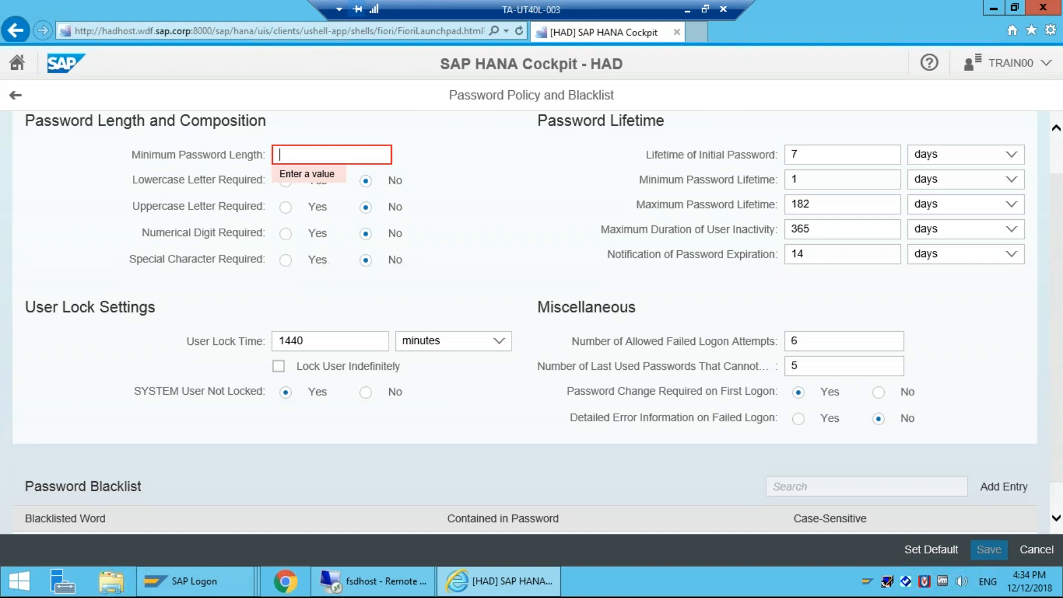
pyautogui.write('8')
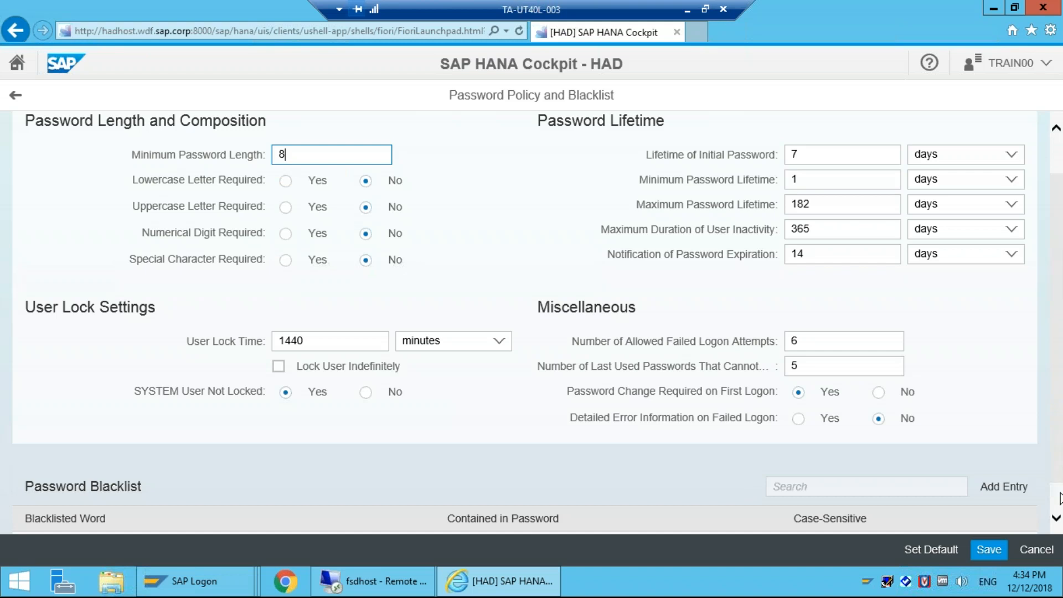
pyautogui.scroll(-1, 1059, 497)
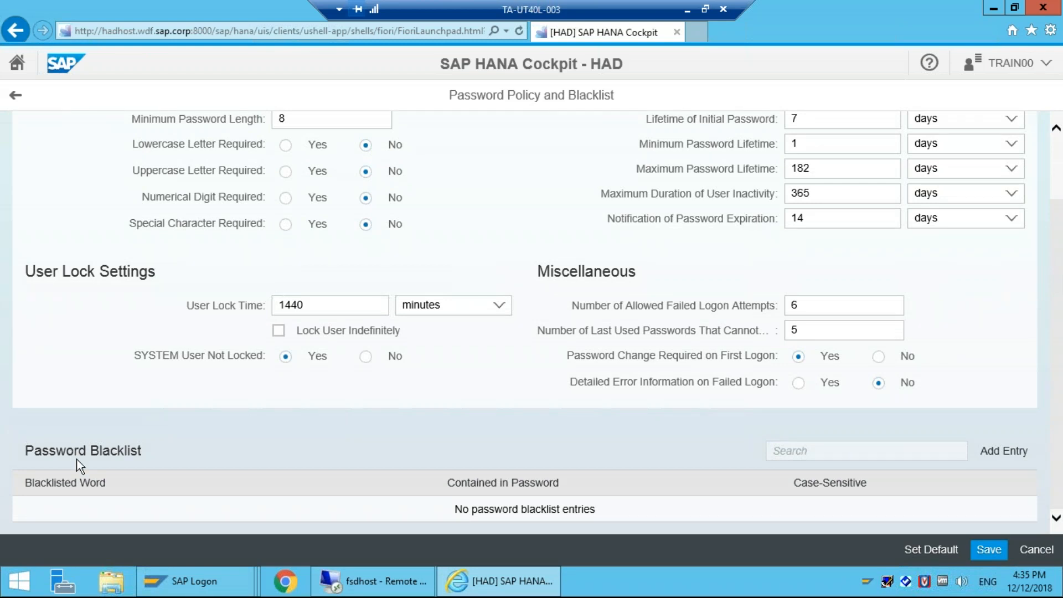
# Step: Leave the Password Policy editor, discarding the unsaved length change of 8
pyautogui.click(15, 100)
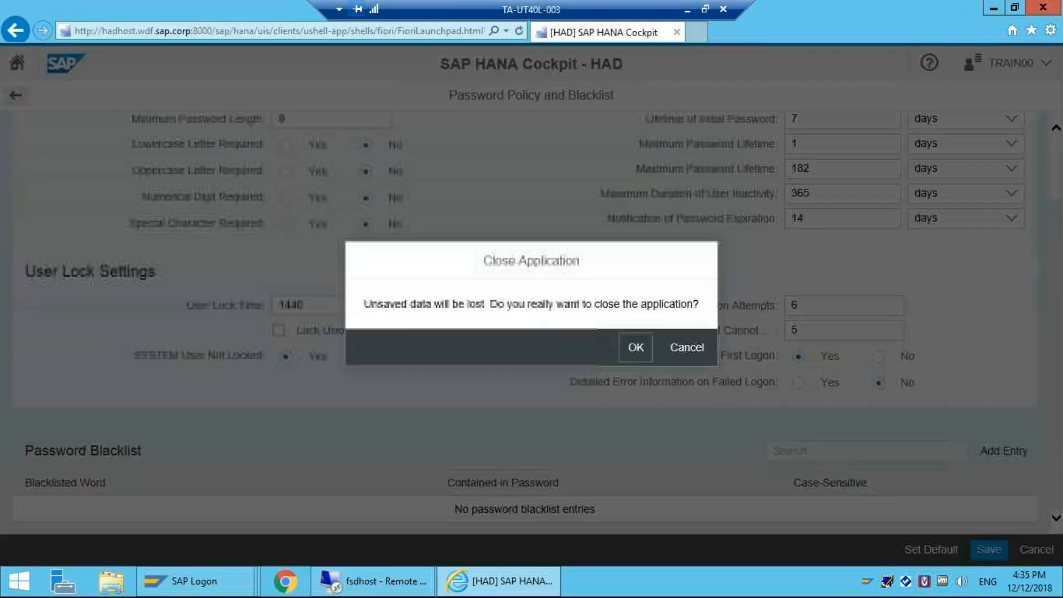
pyautogui.press('Return')
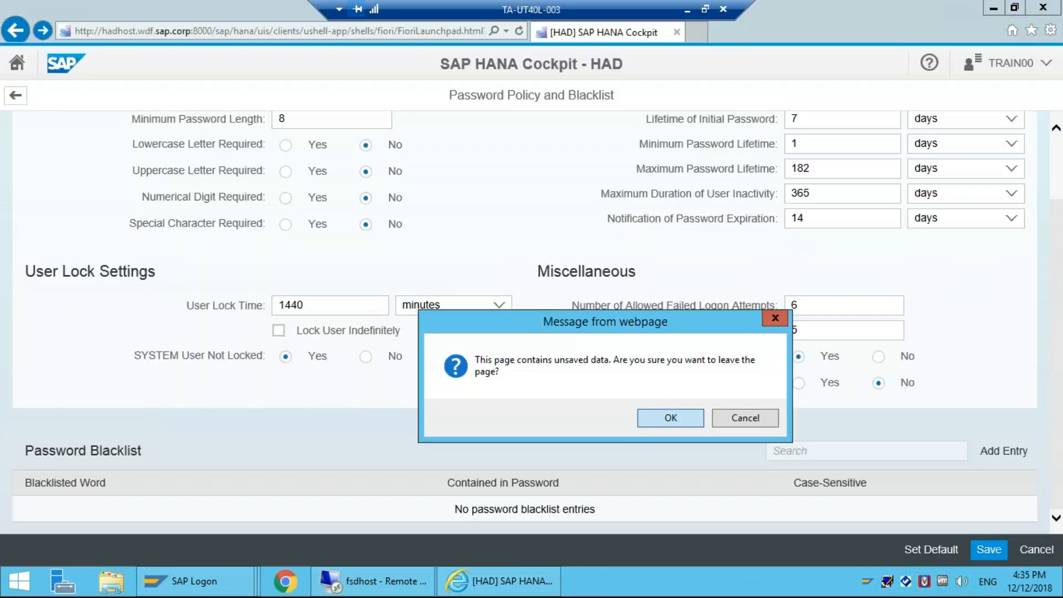
pyautogui.click(674, 423)
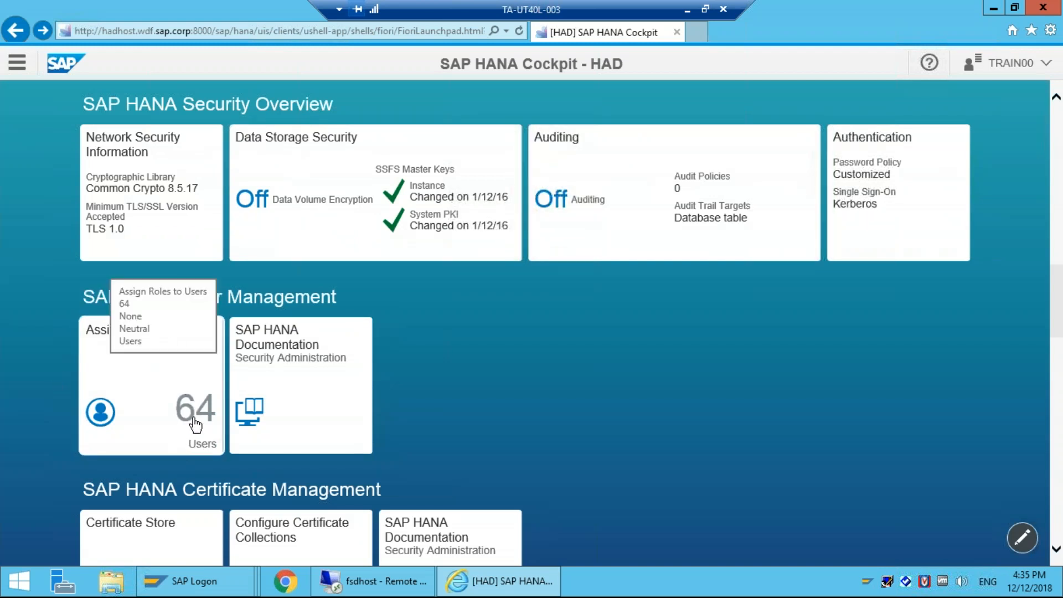
# Step: Open Assign Roles to Users and select the training user from the User field suggestions
pyautogui.click(173, 395)
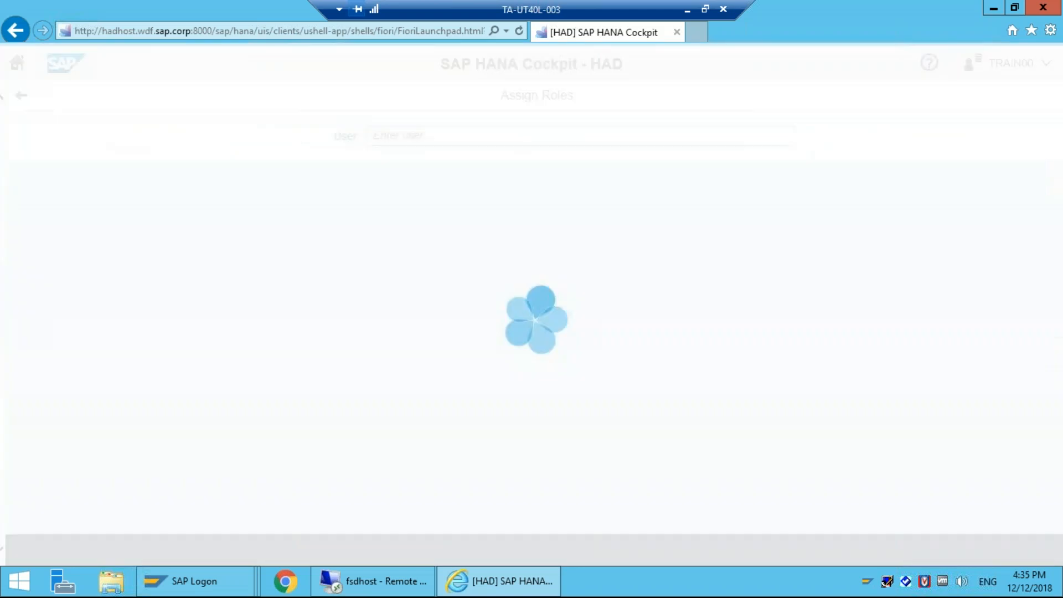
pyautogui.write('train')
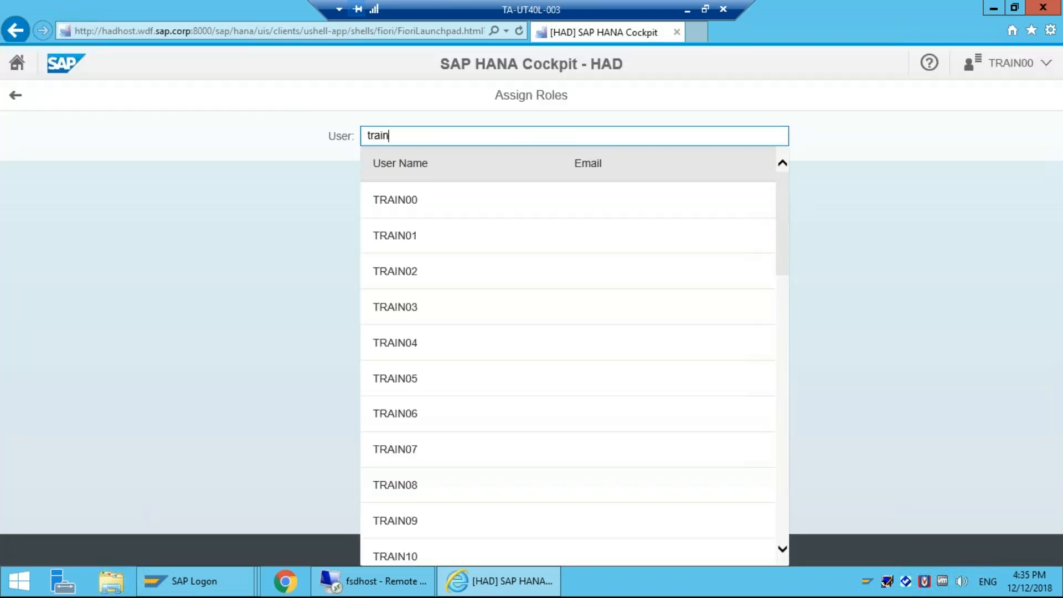
pyautogui.write('0')
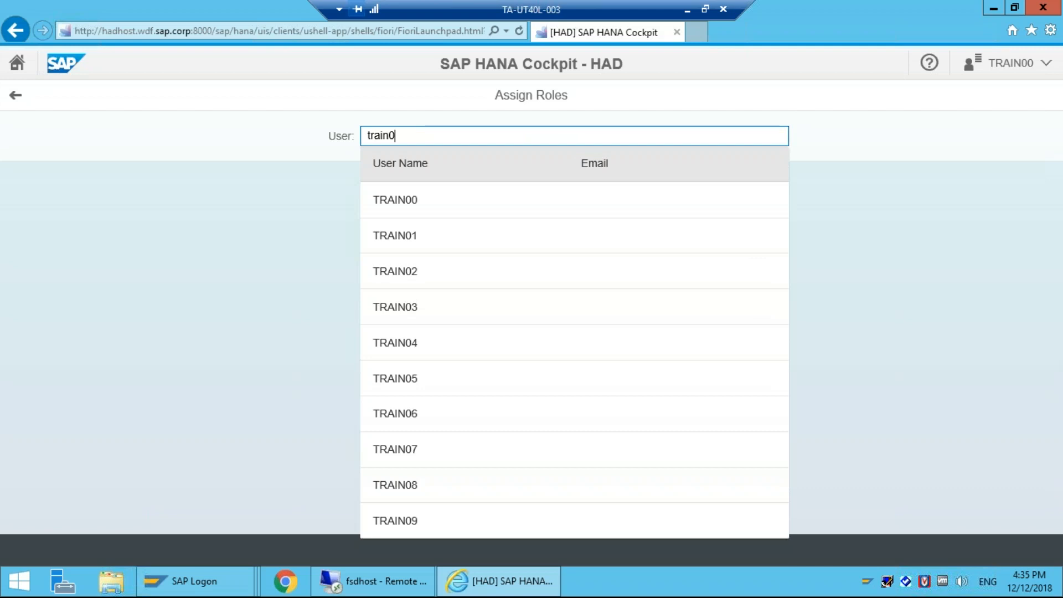
pyautogui.write('4')
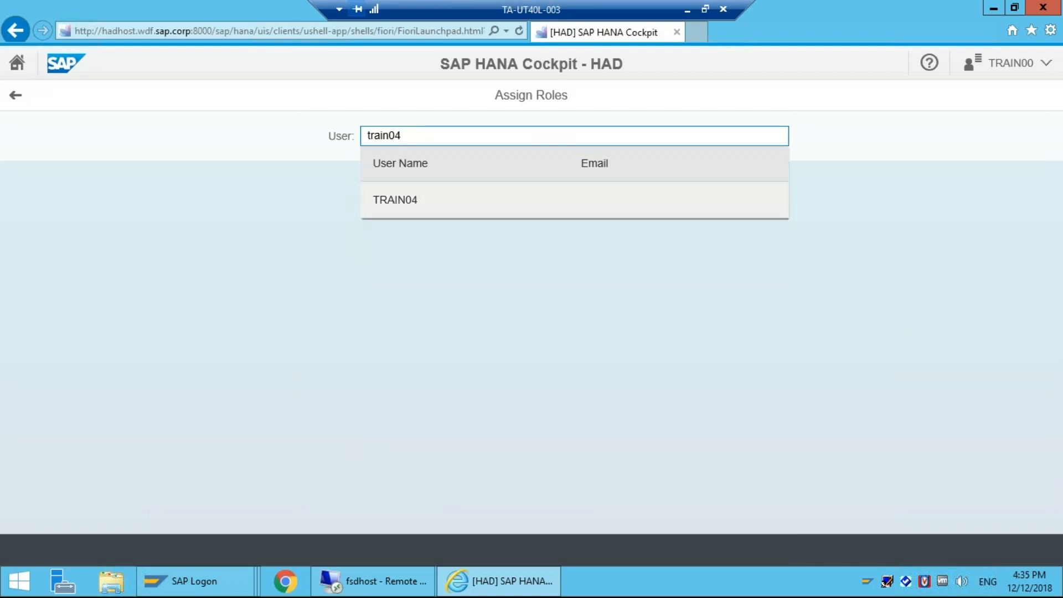
pyautogui.click(396, 200)
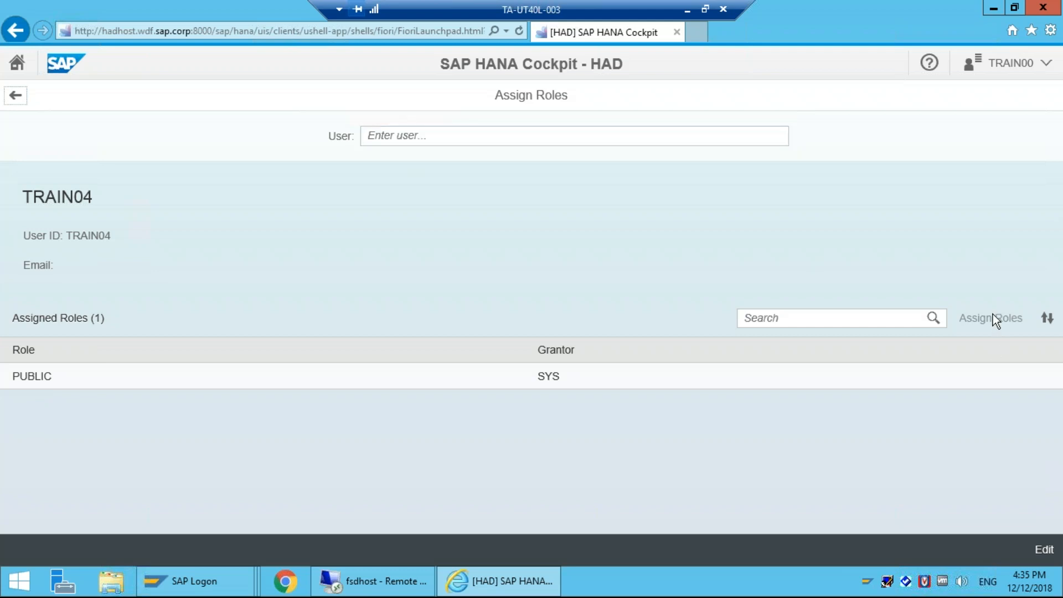
# Step: Make TRAIN04's roles editable and browse the Assign Roles list, closing it without adding roles
pyautogui.click(1045, 550)
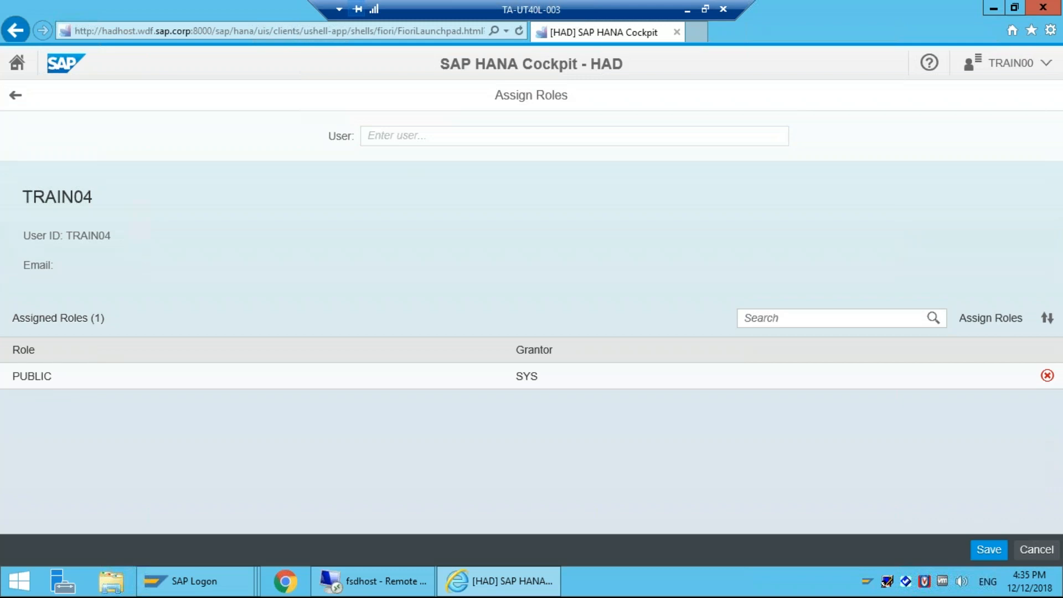
pyautogui.click(988, 320)
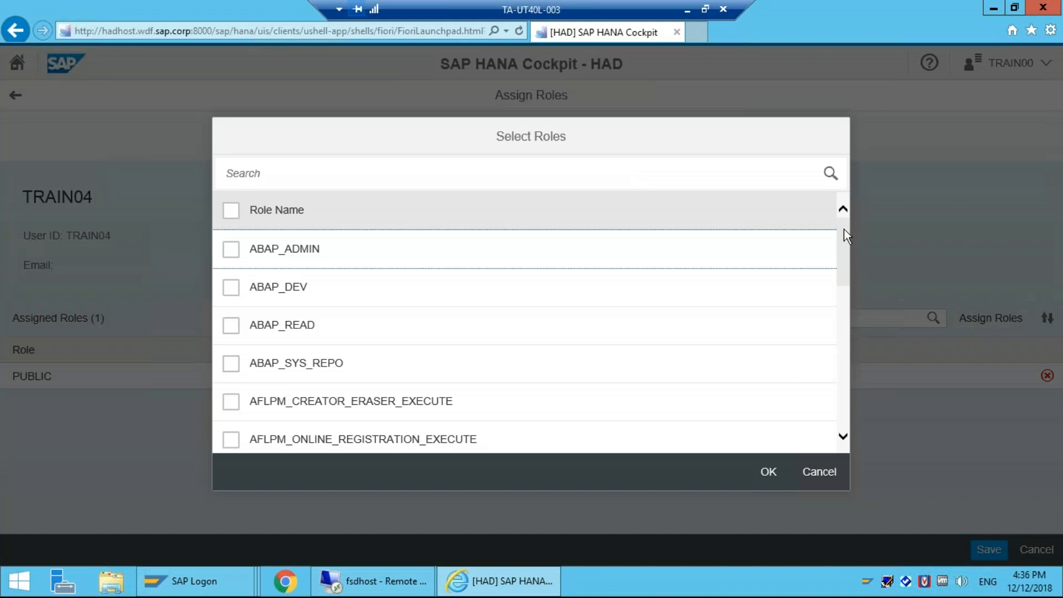
pyautogui.scroll(-10, 821, 372)
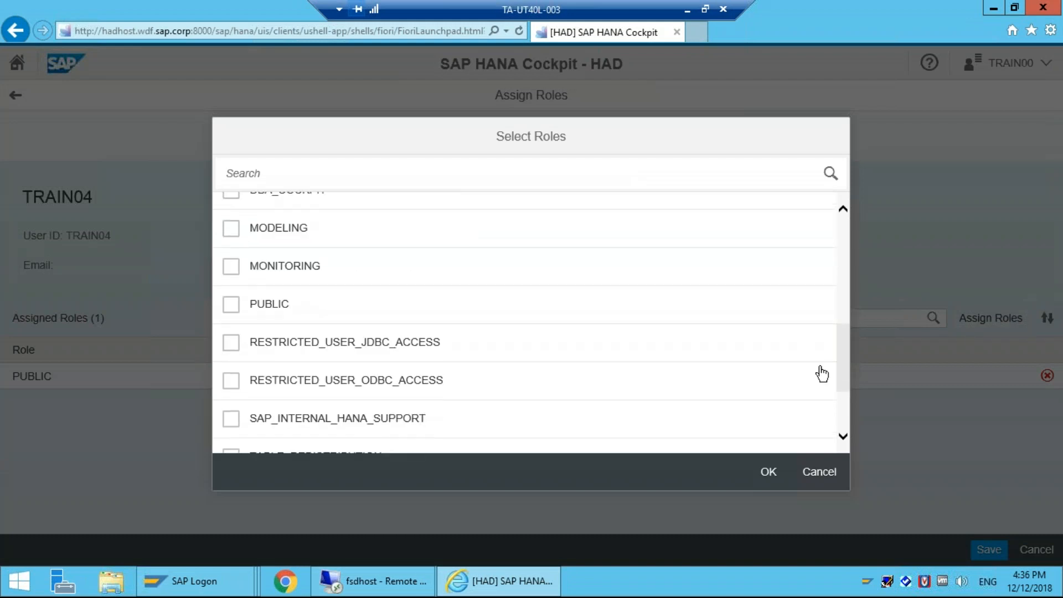
pyautogui.doubleClick(823, 390)
pyautogui.keyDown('shift'); pyautogui.click(828, 435); pyautogui.keyUp('shift')
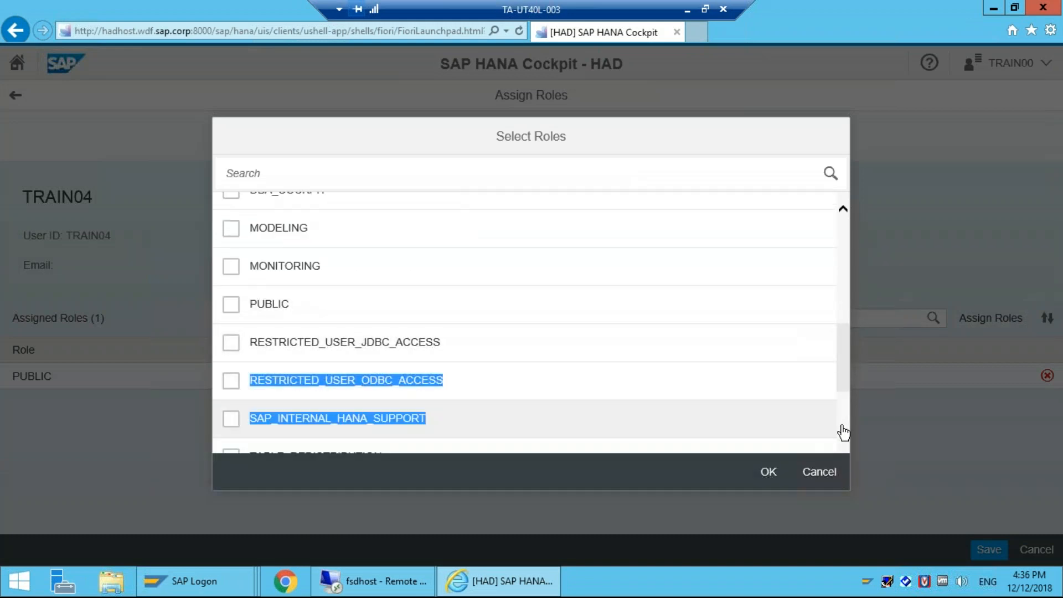
pyautogui.scroll(-3, 526, 322)
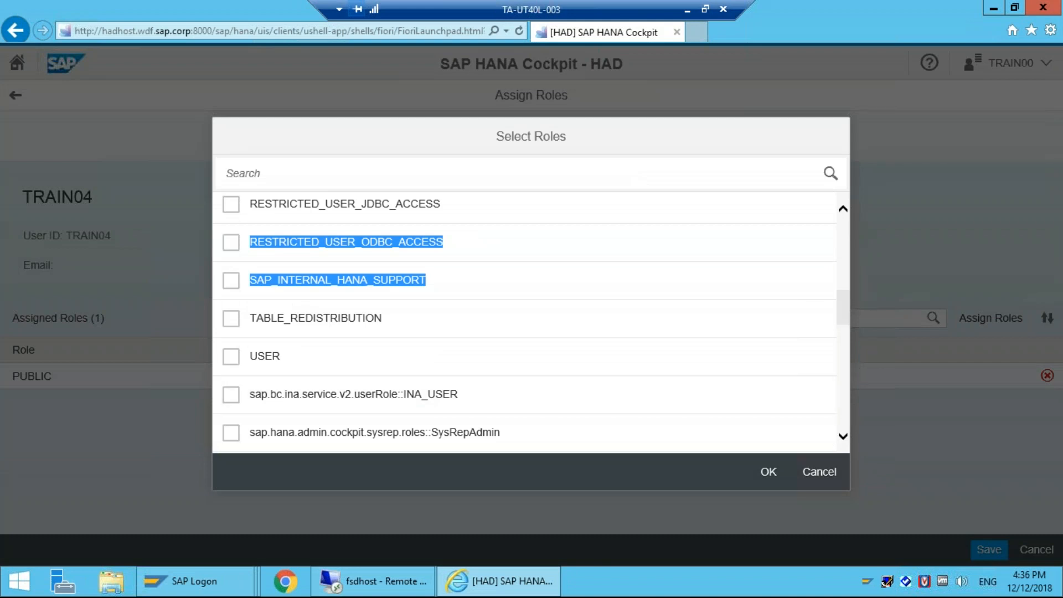
pyautogui.scroll(-15, 526, 321)
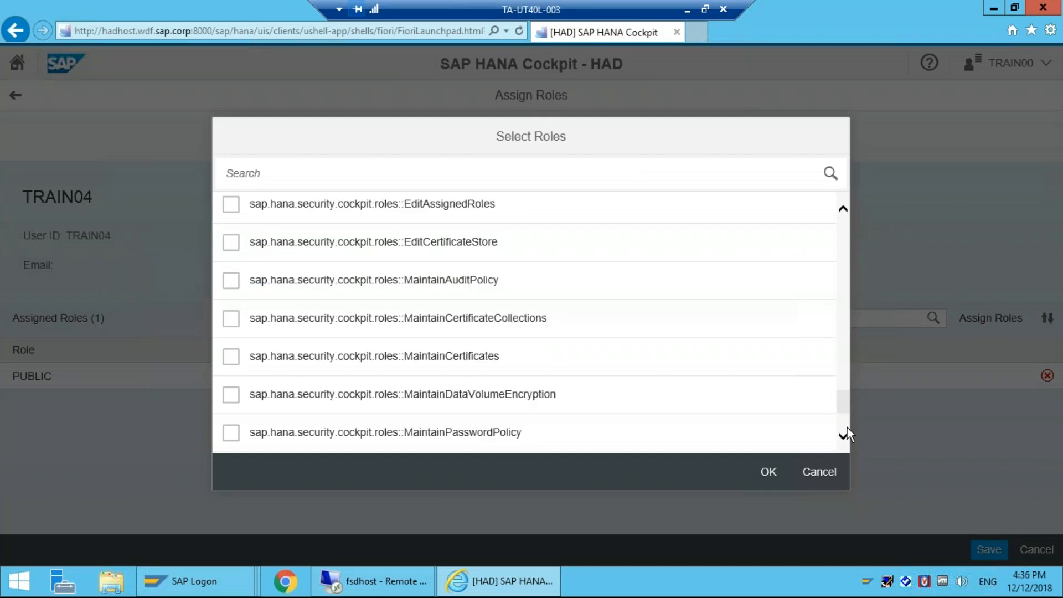
pyautogui.scroll(-3, 847, 435)
pyautogui.click(764, 474)
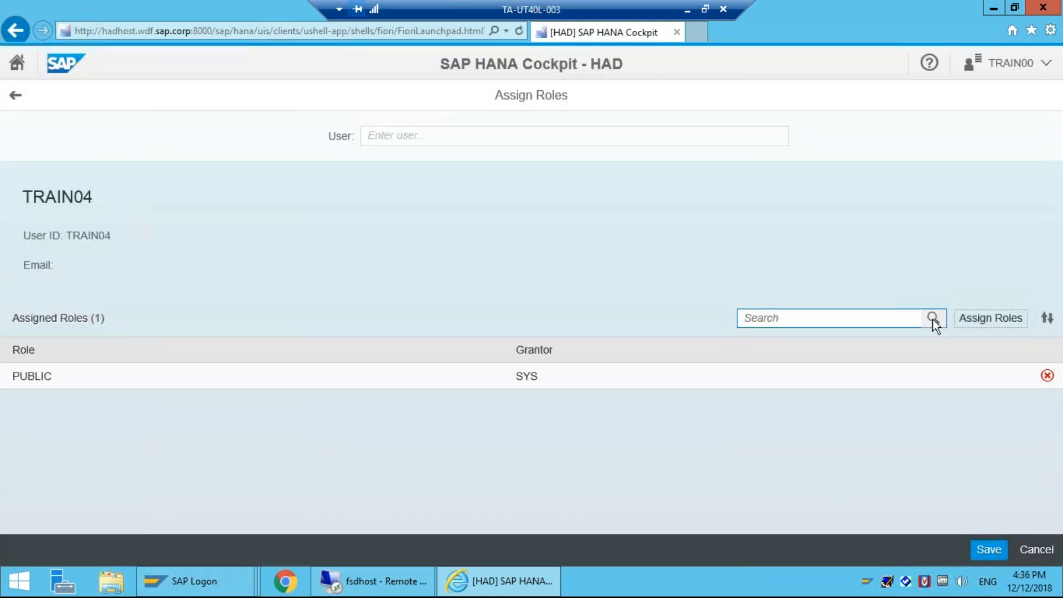
# Step: Assign ABAP_ADMIN, then search 'sap.hana.admin' and add its Administrator and Monitoring roles
pyautogui.click(992, 320)
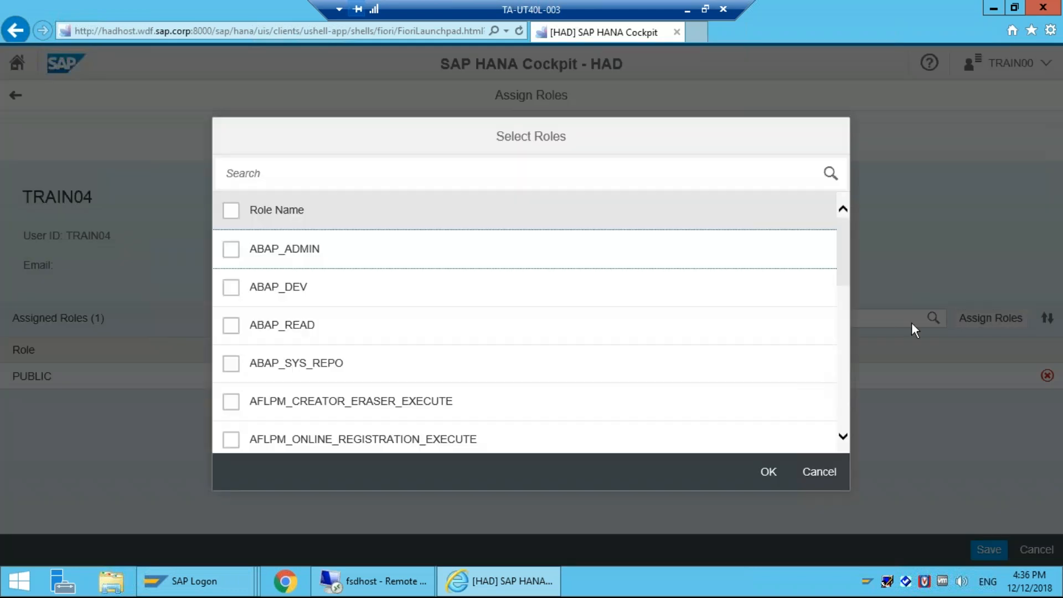
pyautogui.click(231, 249)
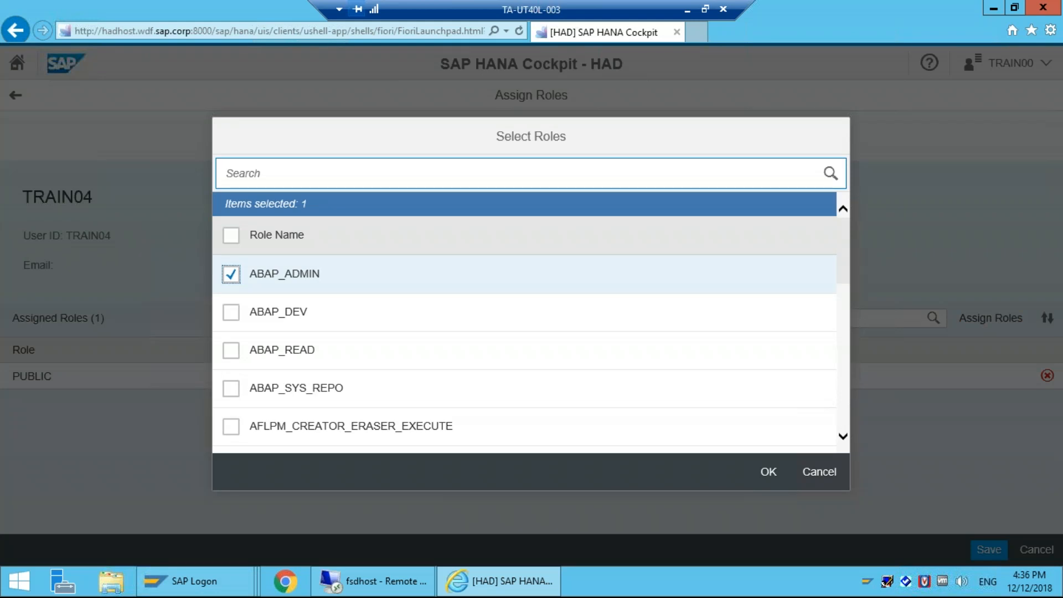
pyautogui.click(334, 180)
pyautogui.write('sap.hana')
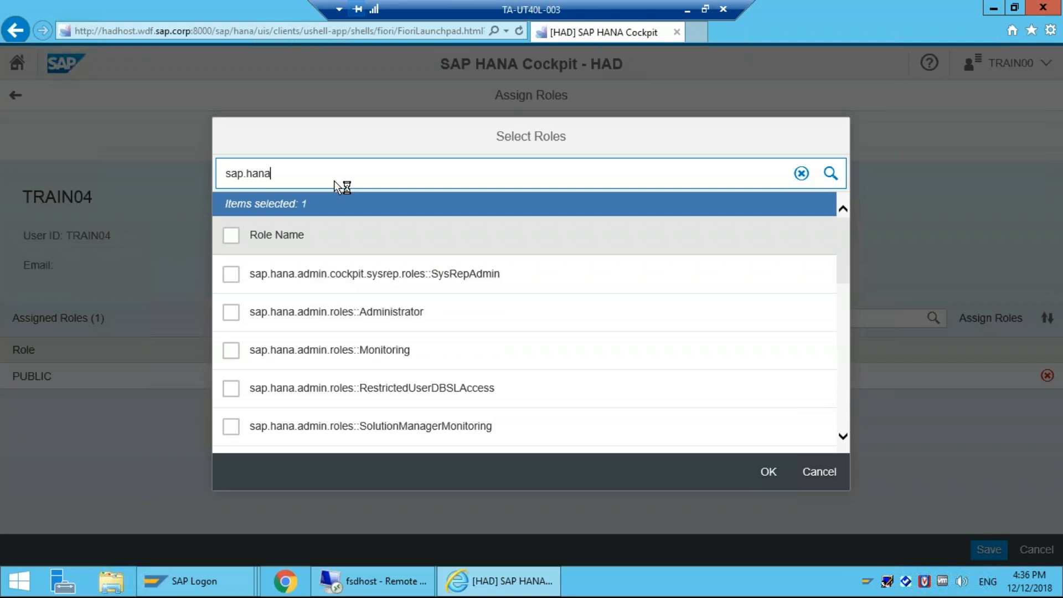
pyautogui.write('.admin')
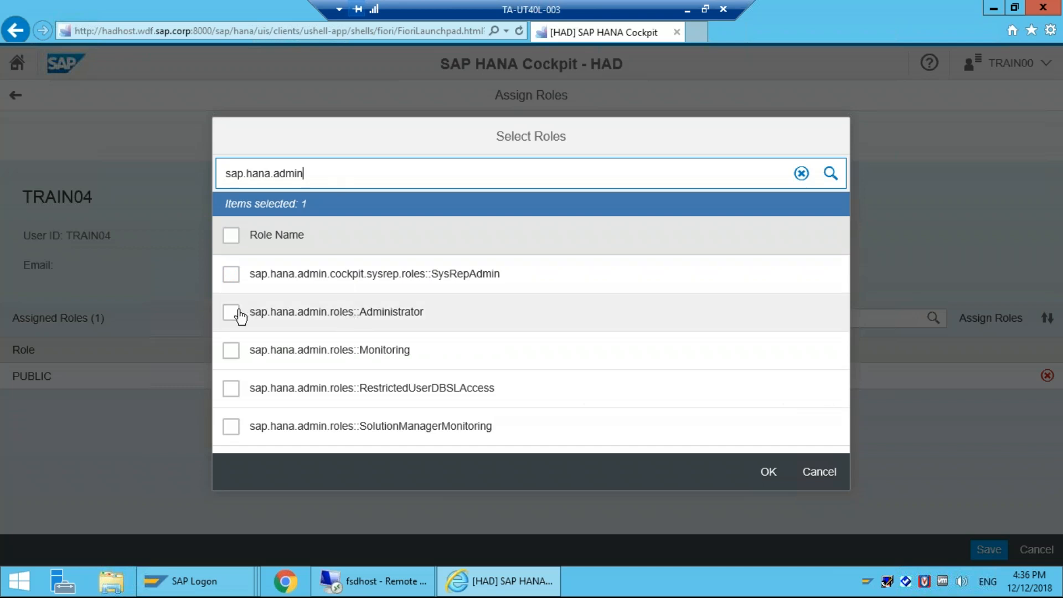
pyautogui.click(230, 312)
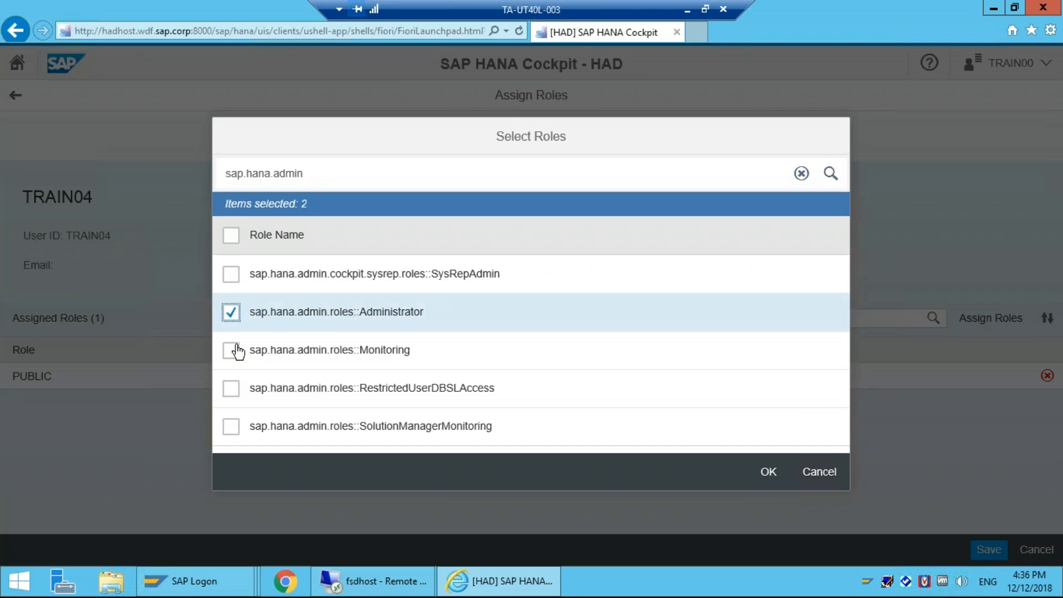
pyautogui.click(231, 350)
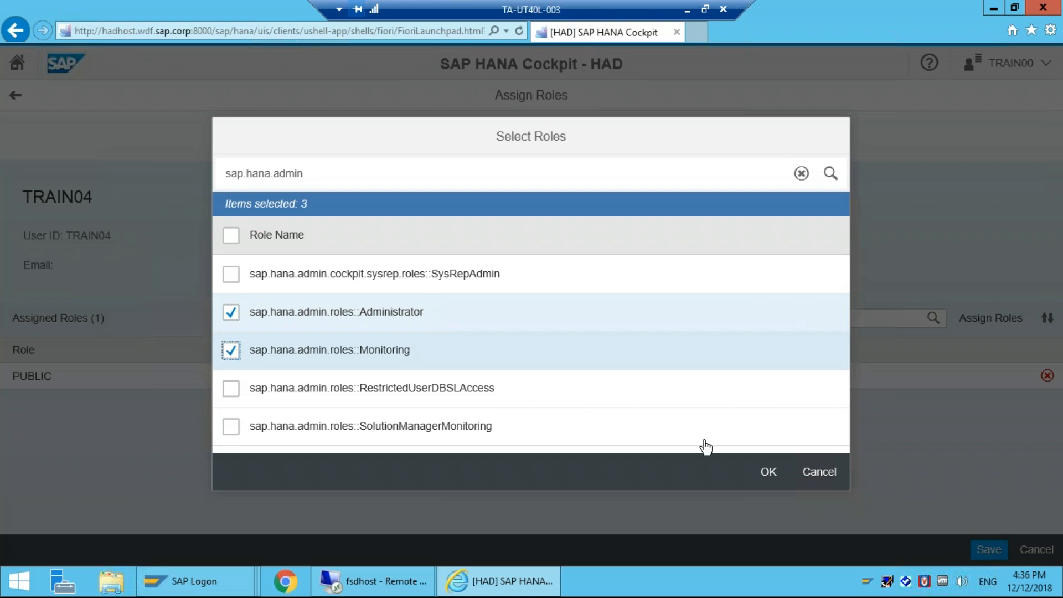
pyautogui.click(771, 473)
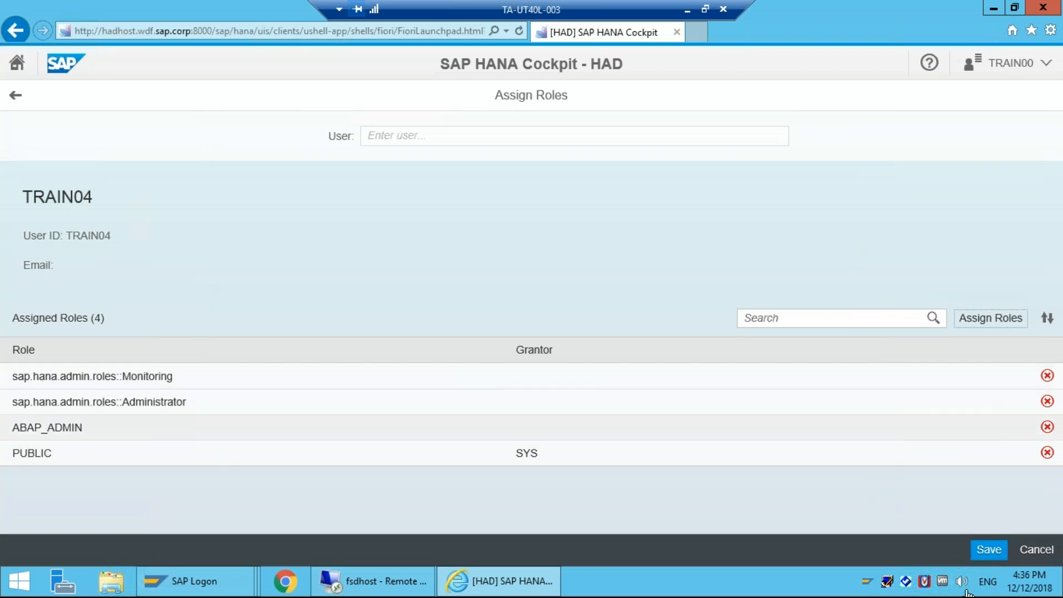
# Step: Save TRAIN04's four role assignments and navigate back to the launchpad home
pyautogui.click(989, 551)
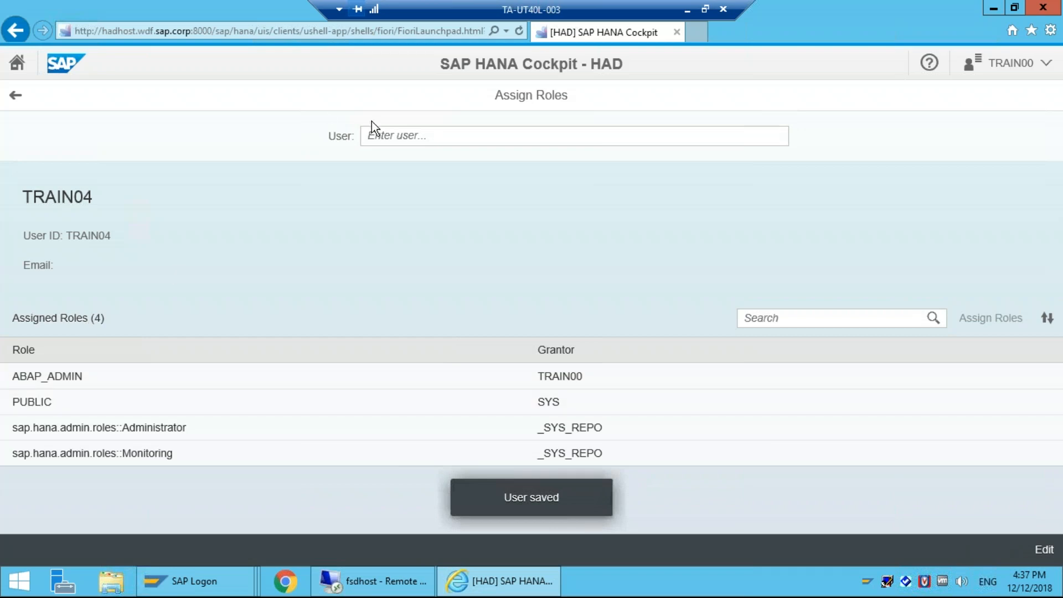
pyautogui.click(390, 138)
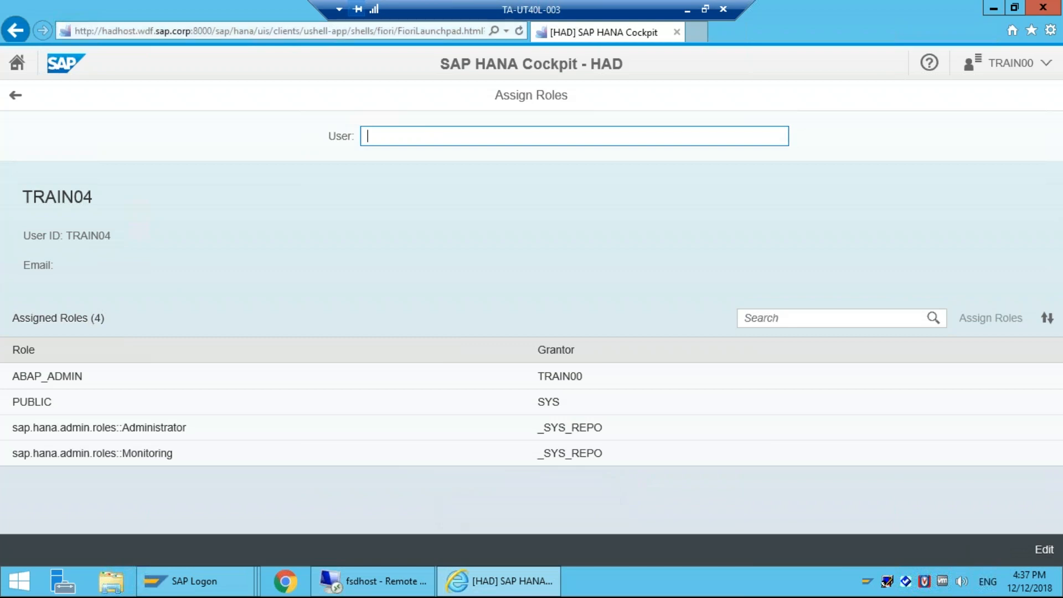
pyautogui.click(15, 95)
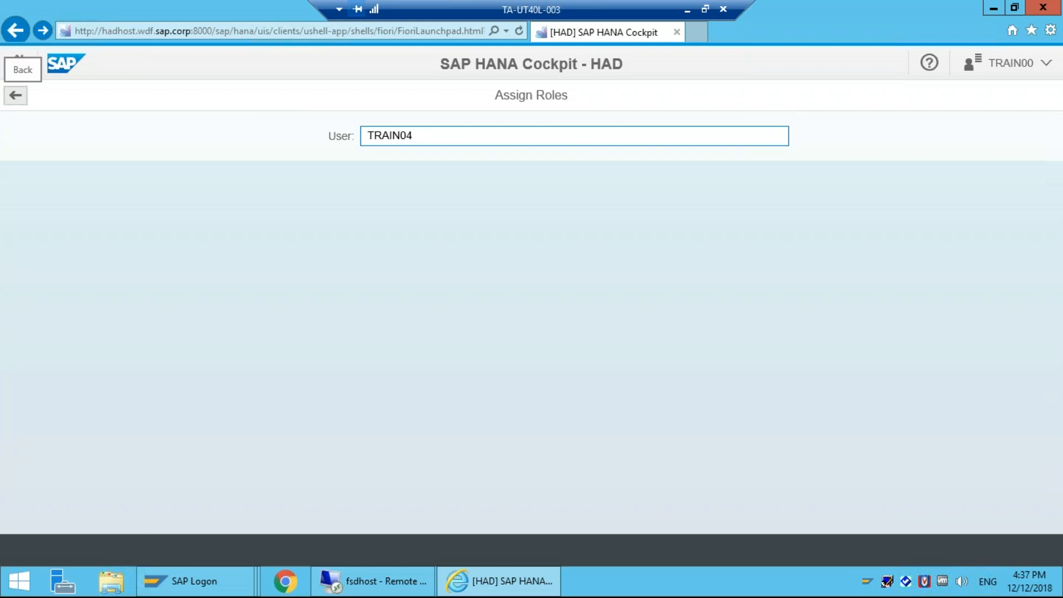
pyautogui.click(16, 95)
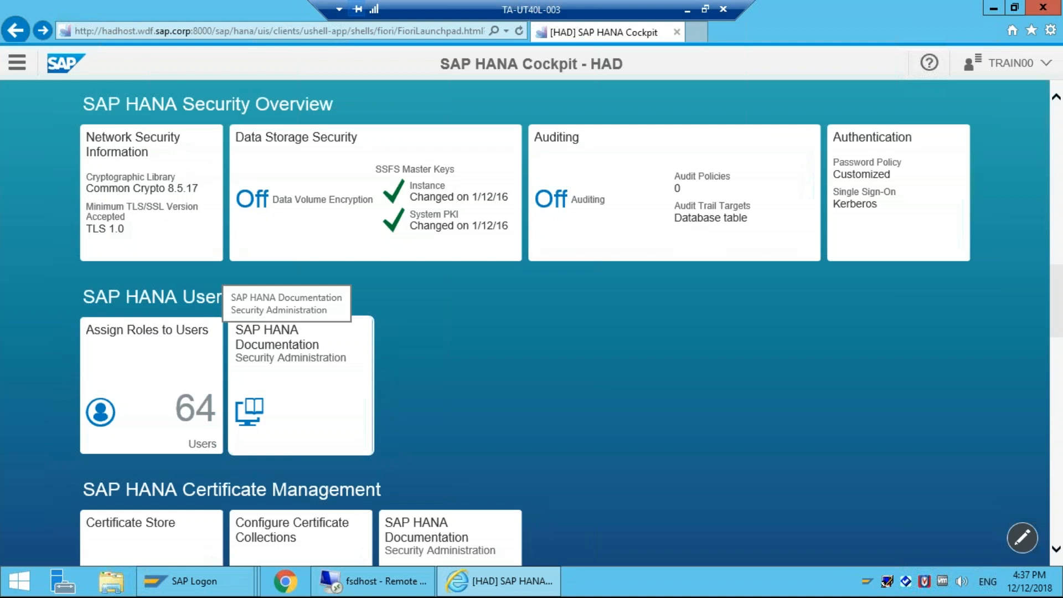
# Step: Open the SAP HANA Documentation security Getting Started page, then return to the [HAD] Cockpit tab
pyautogui.click(288, 358)
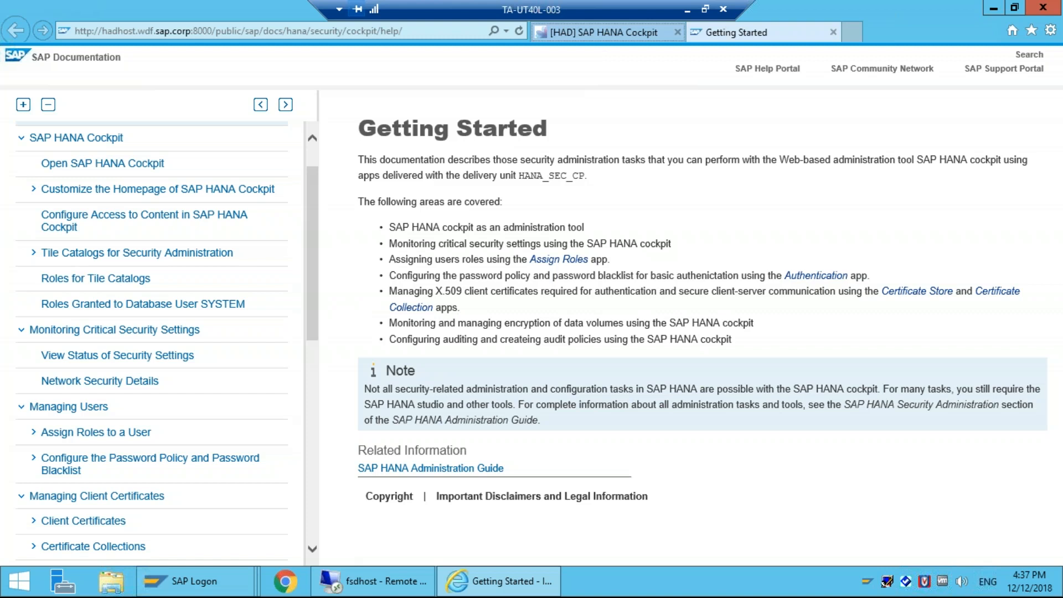
pyautogui.click(604, 33)
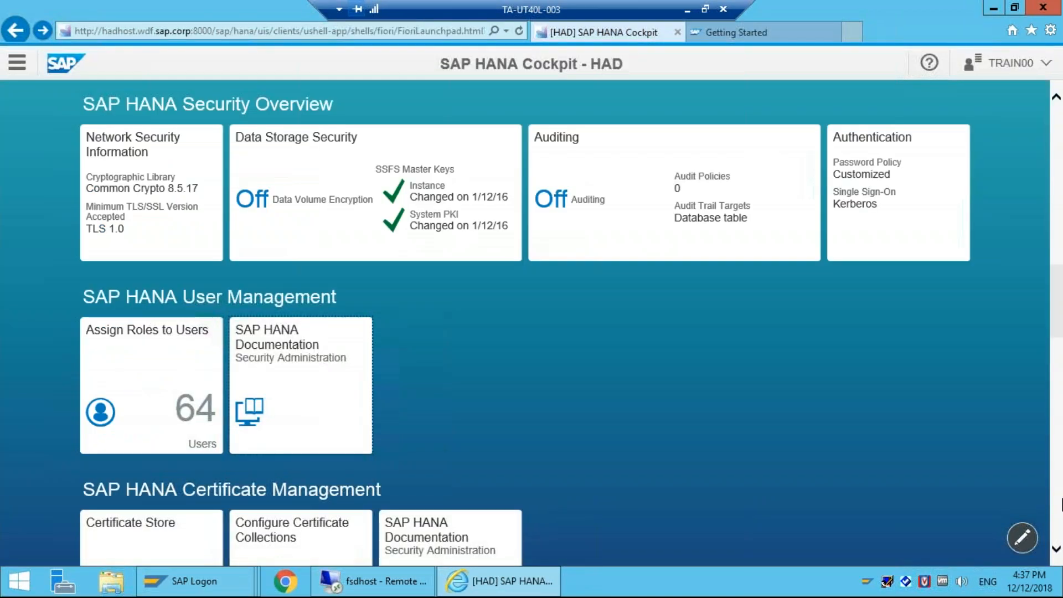
# Step: Display the tile-group panel beside the launchpad and scroll back to the top of the tiles
pyautogui.scroll(-5, 531, 321)
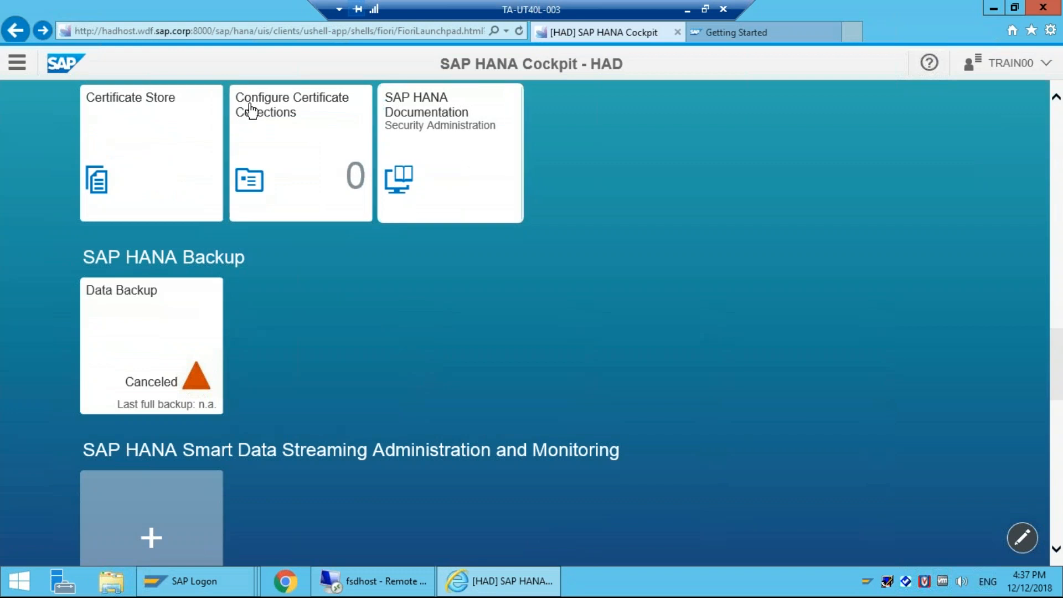
pyautogui.click(16, 62)
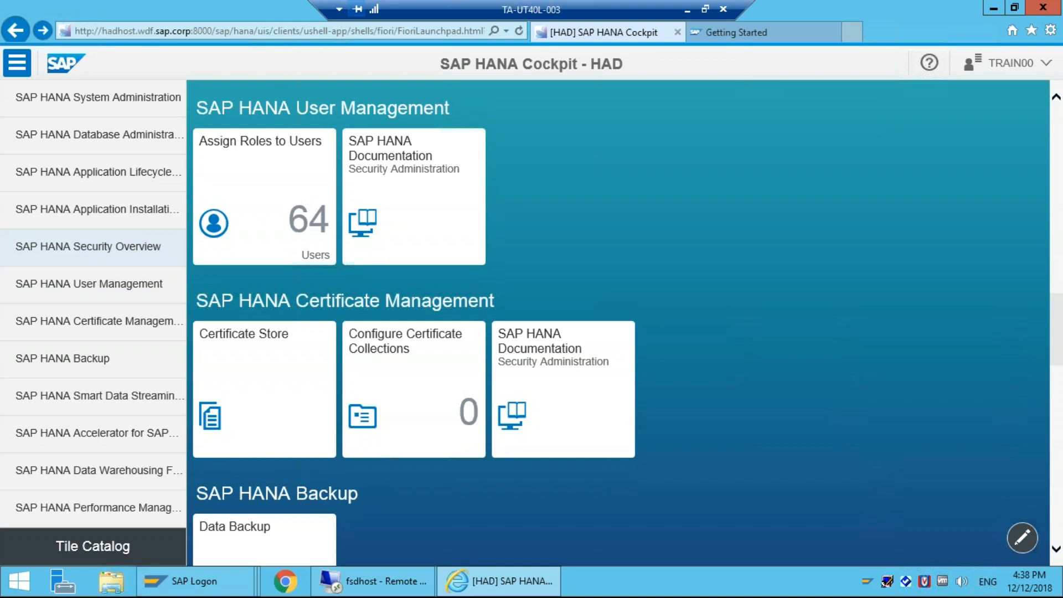
pyautogui.scroll(1, 618, 322)
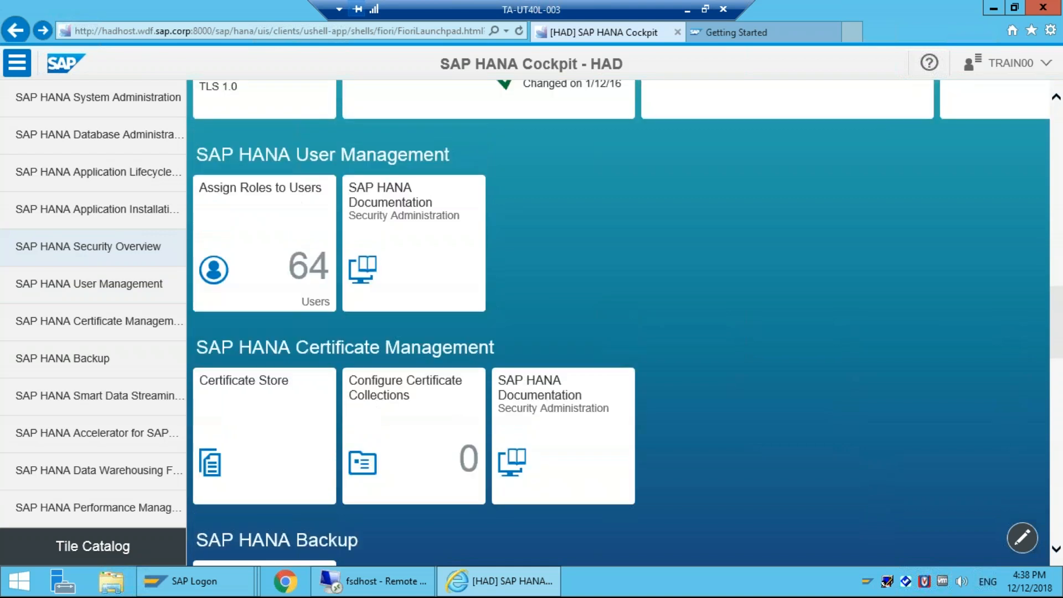
pyautogui.scroll(3, 618, 323)
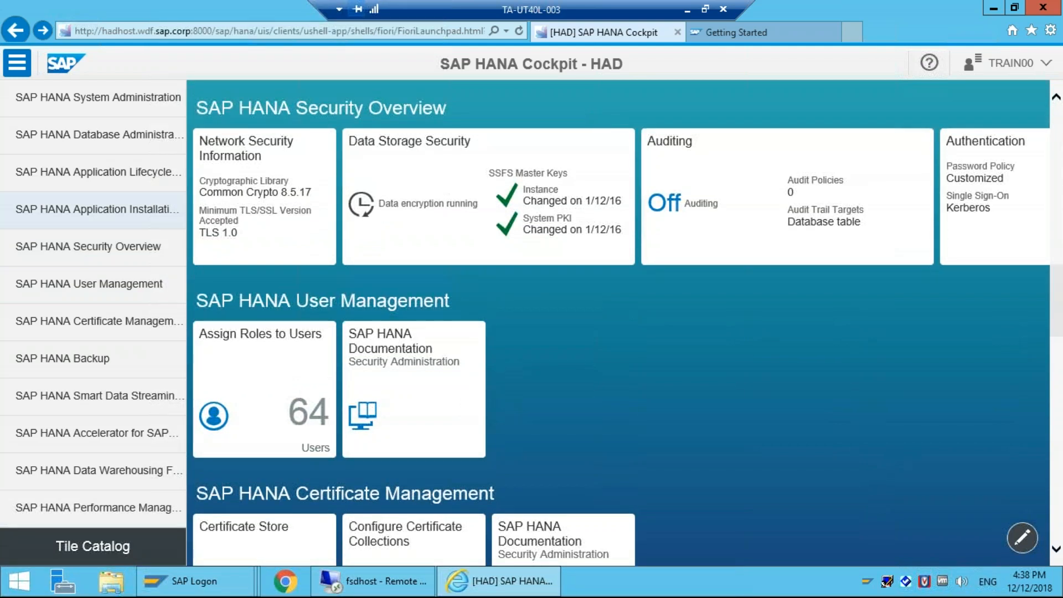
# Step: Open Install Products and Software Components and cancel the archive file chooser, leaving Archives empty
pyautogui.click(264, 191)
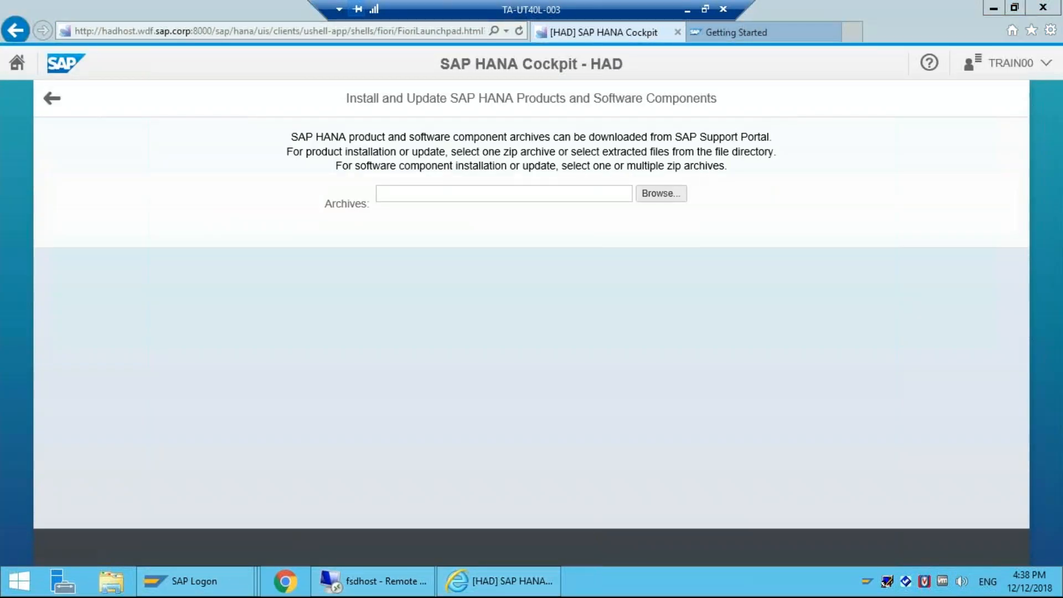
pyautogui.click(661, 193)
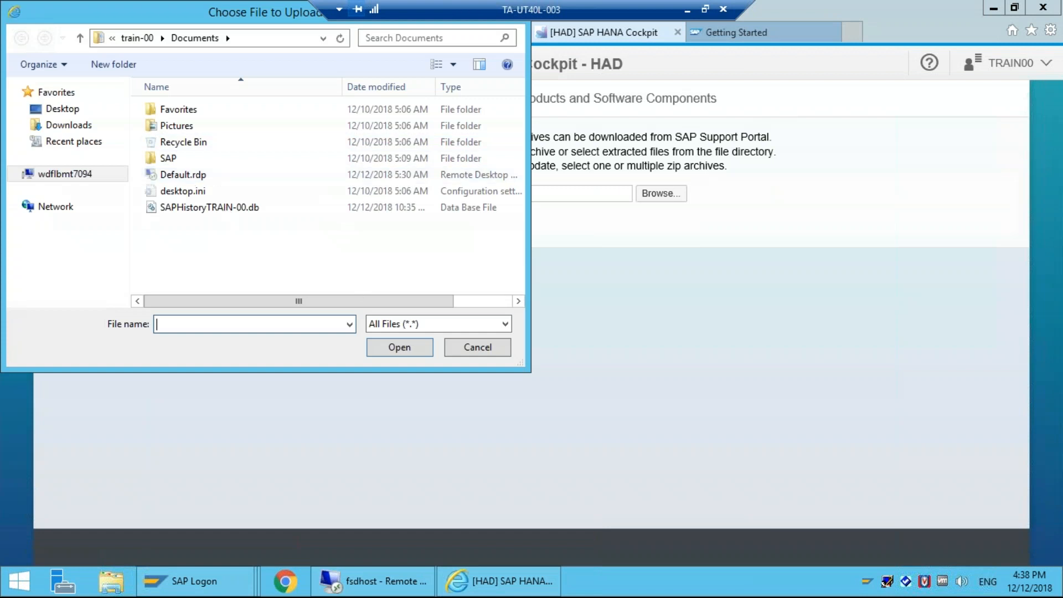
pyautogui.click(463, 347)
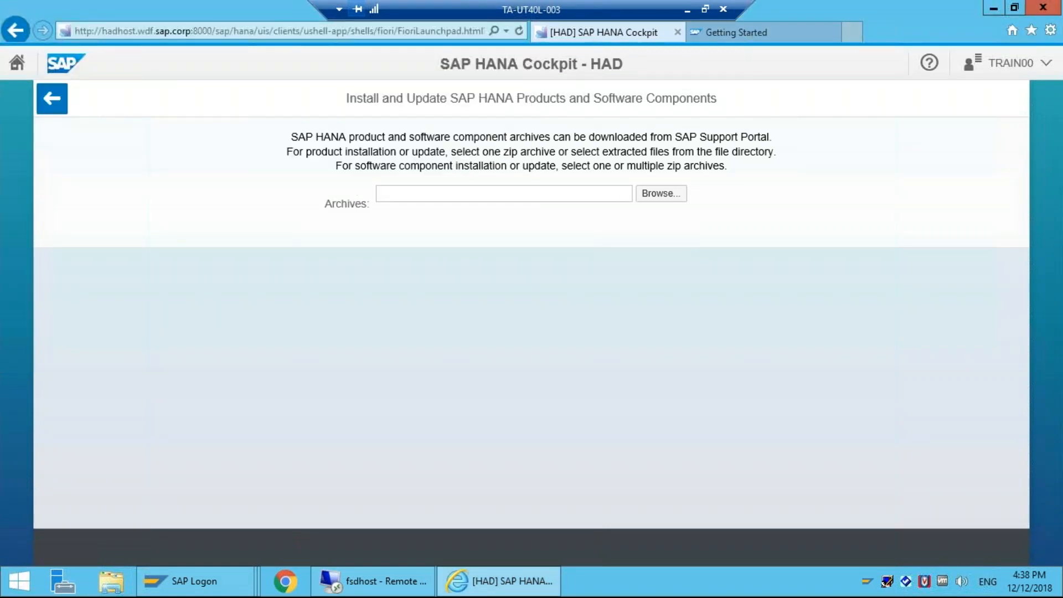
# Step: Glance at the Getting Started tab, then switch to the Lifecycle Management tab's installation page
pyautogui.click(52, 99)
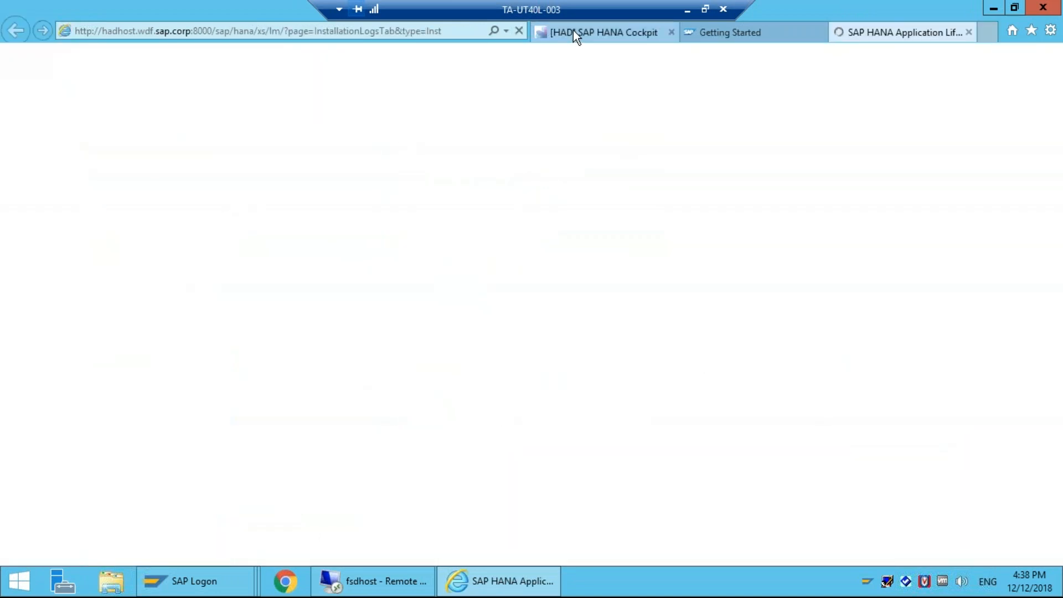
pyautogui.click(638, 31)
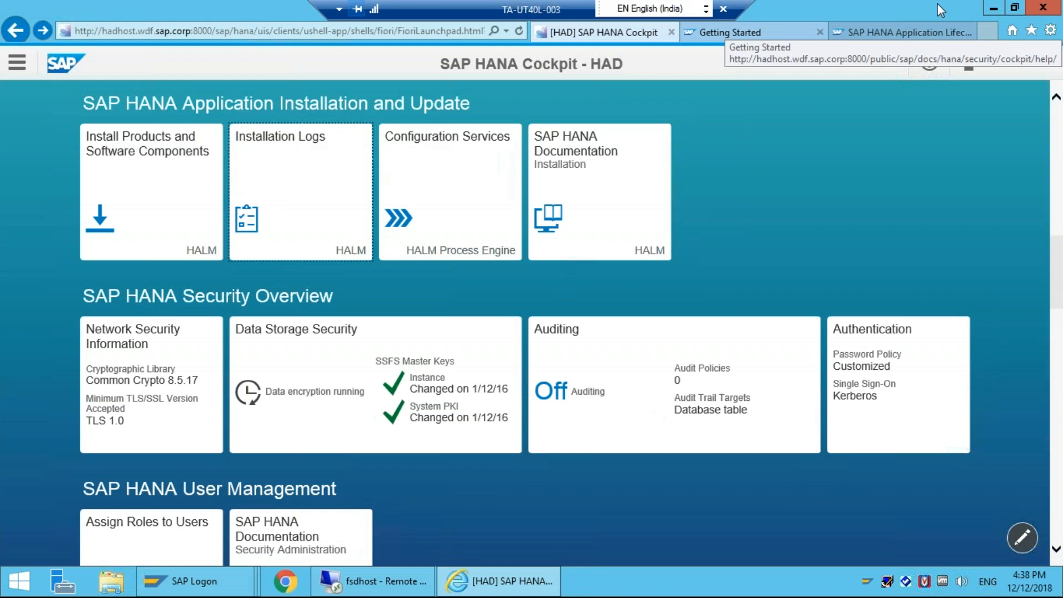
pyautogui.click(1062, 42)
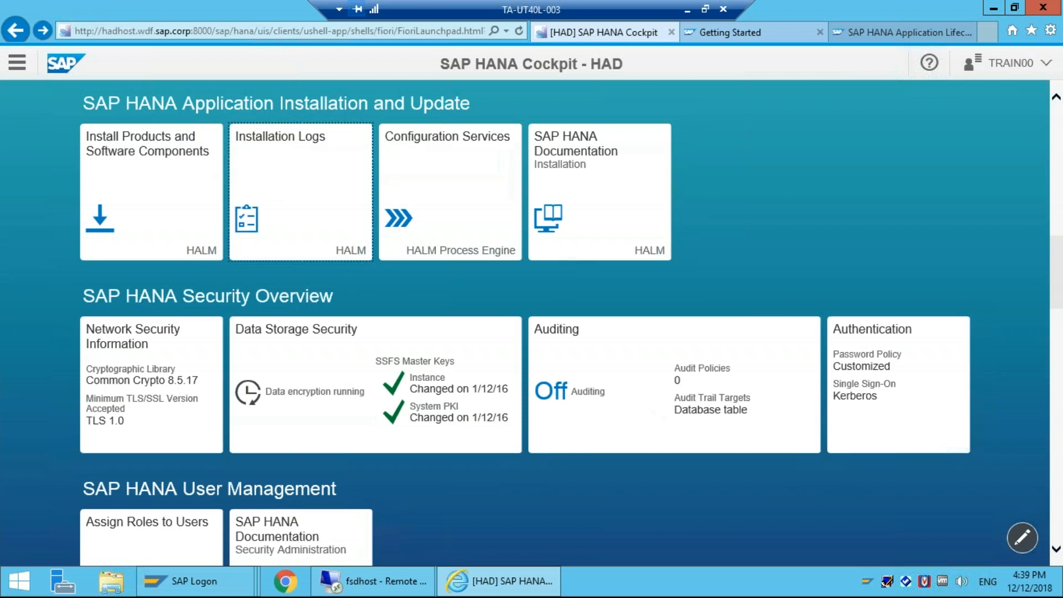
pyautogui.click(736, 32)
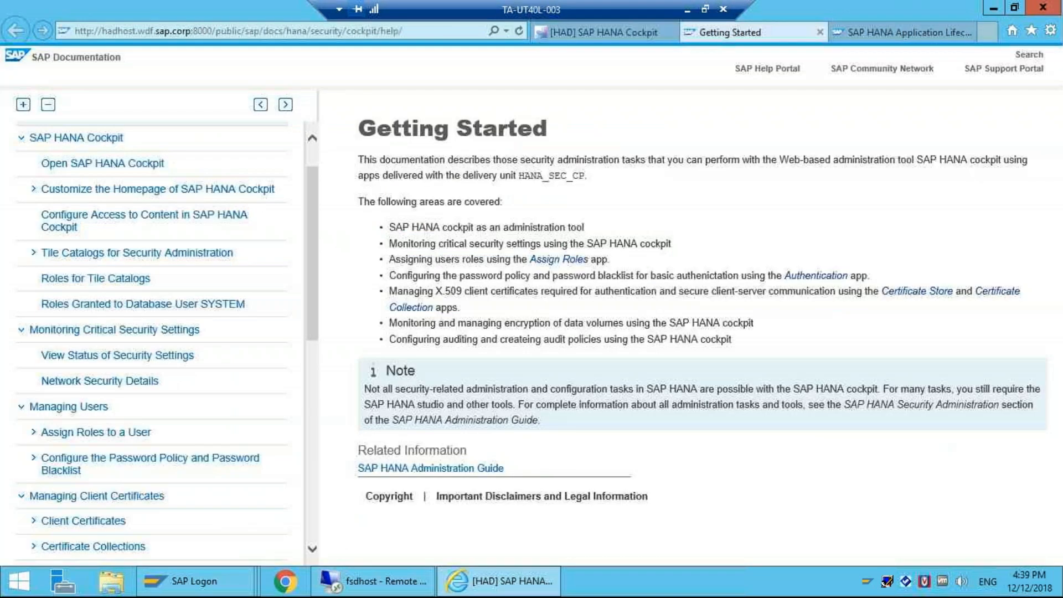
pyautogui.hotkey('ctrl', 'shift', 'Tab')
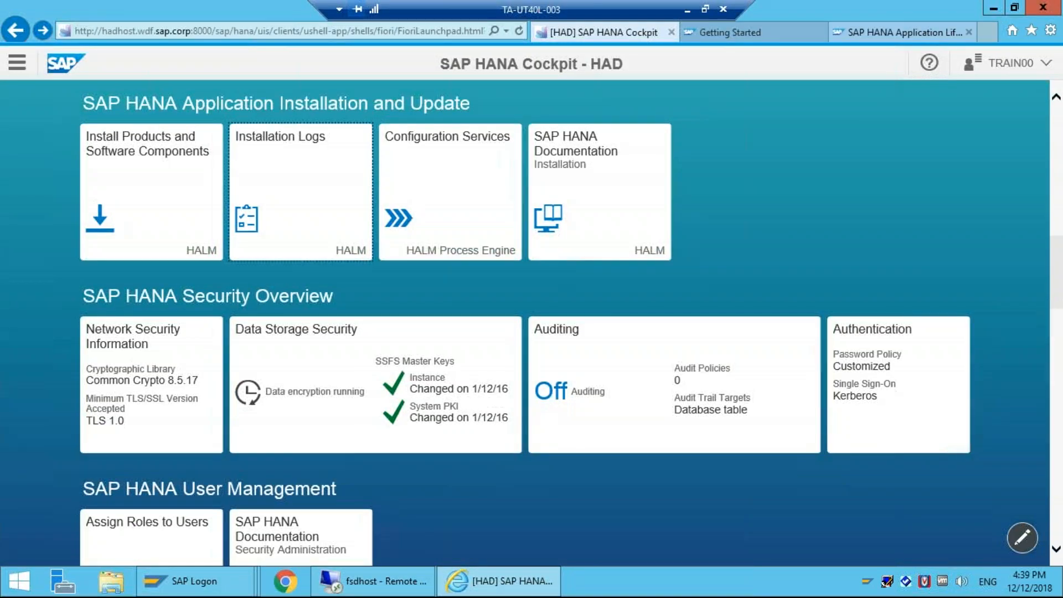
pyautogui.hotkey('ctrl', 'shift', 'Tab')
pyautogui.click(282, 91)
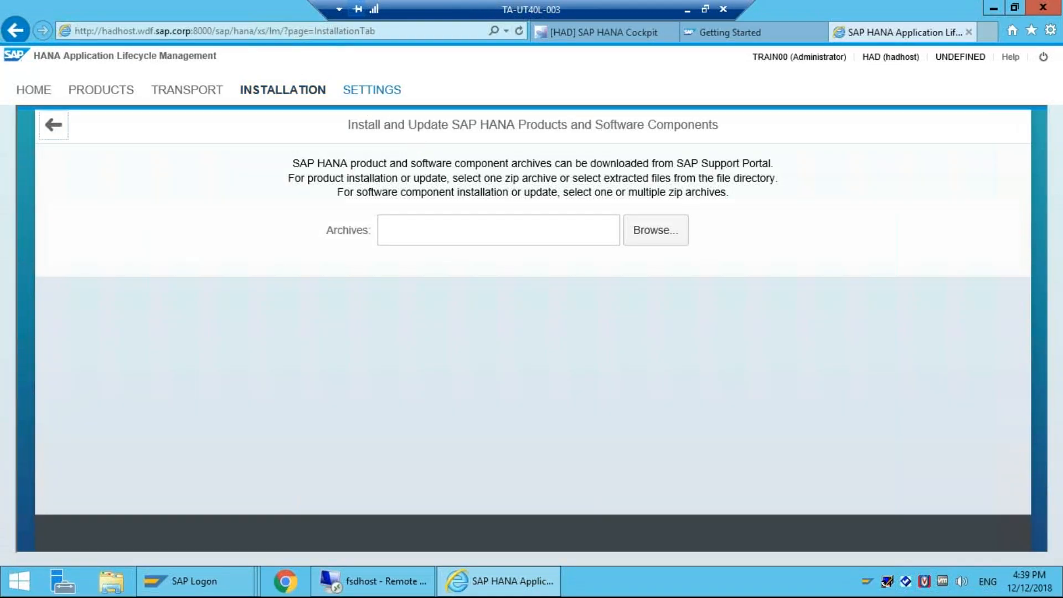
# Step: View the Lifecycle Management Settings and Home pages, then open the Install and Update tile
pyautogui.click(372, 90)
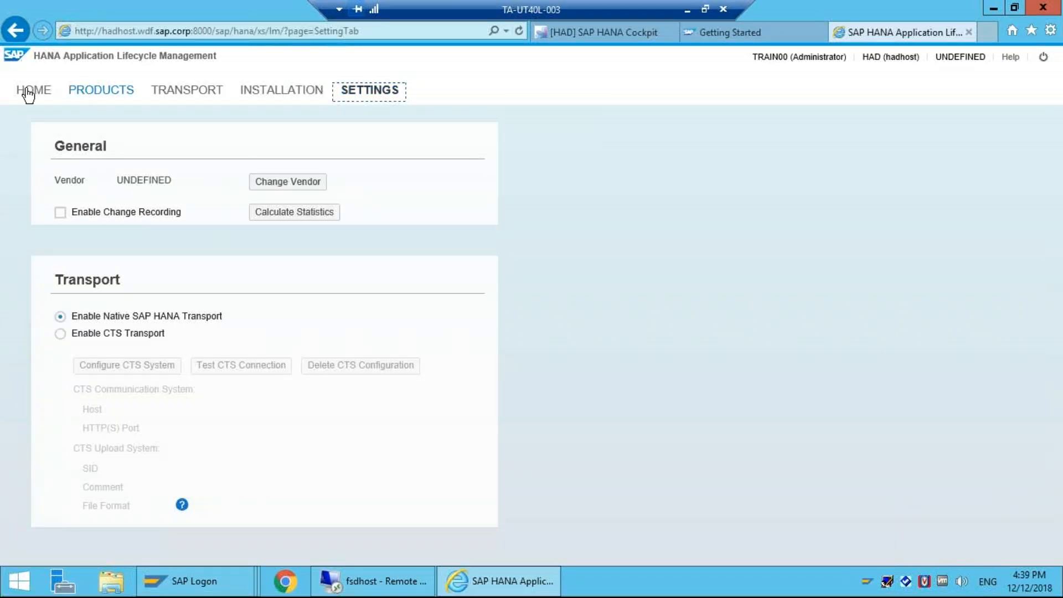
pyautogui.click(29, 92)
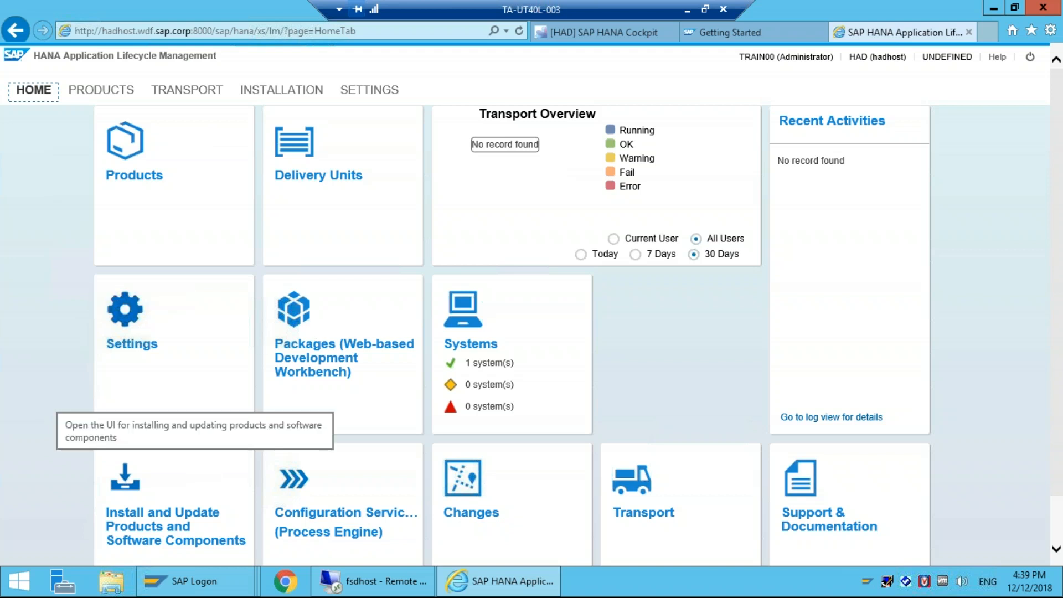
pyautogui.click(194, 481)
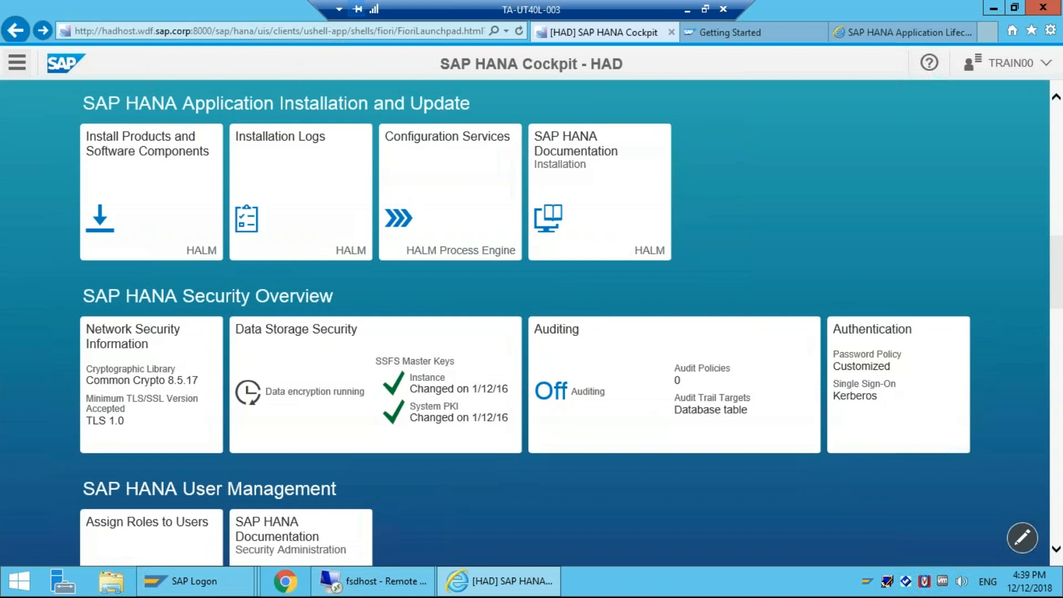
# Step: Jump to the SAP HANA Database Administration tile group from the group list
pyautogui.click(16, 63)
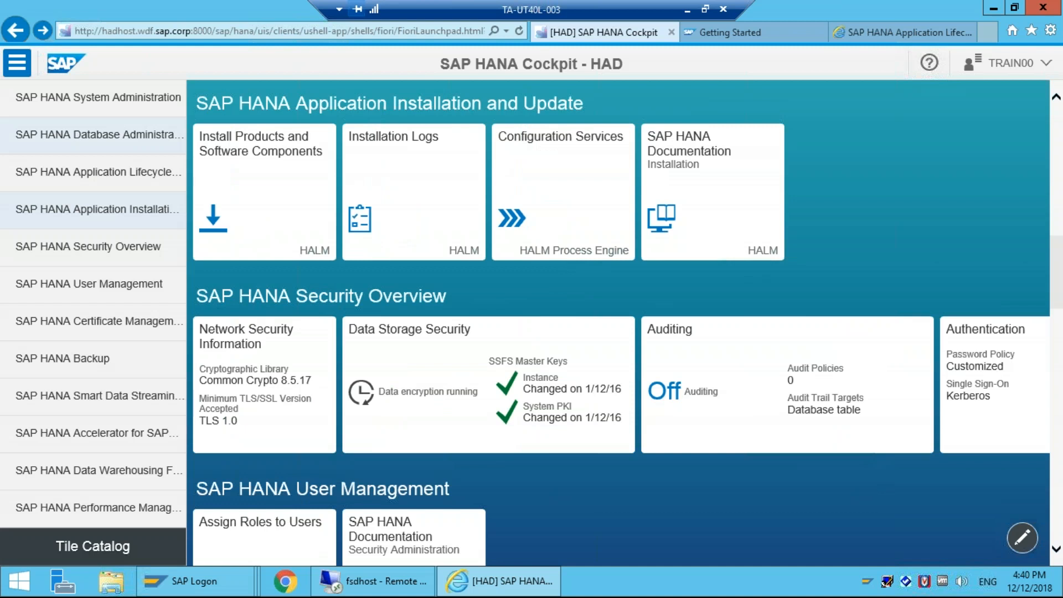
pyautogui.click(99, 136)
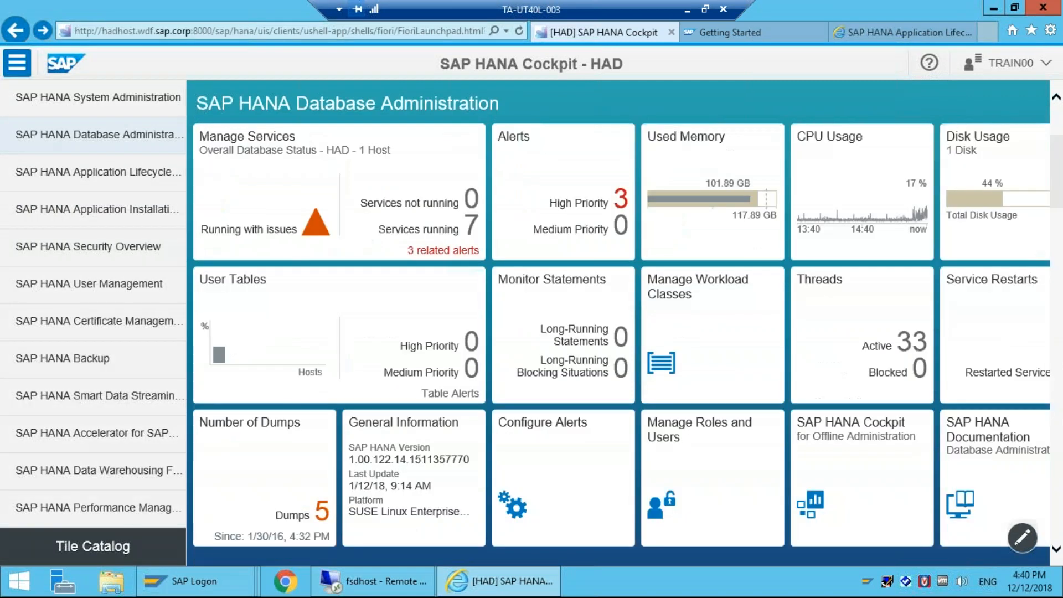
# Step: Open the high-priority mergedog parameter alert's details and its checker's Configure Alert page
pyautogui.click(574, 161)
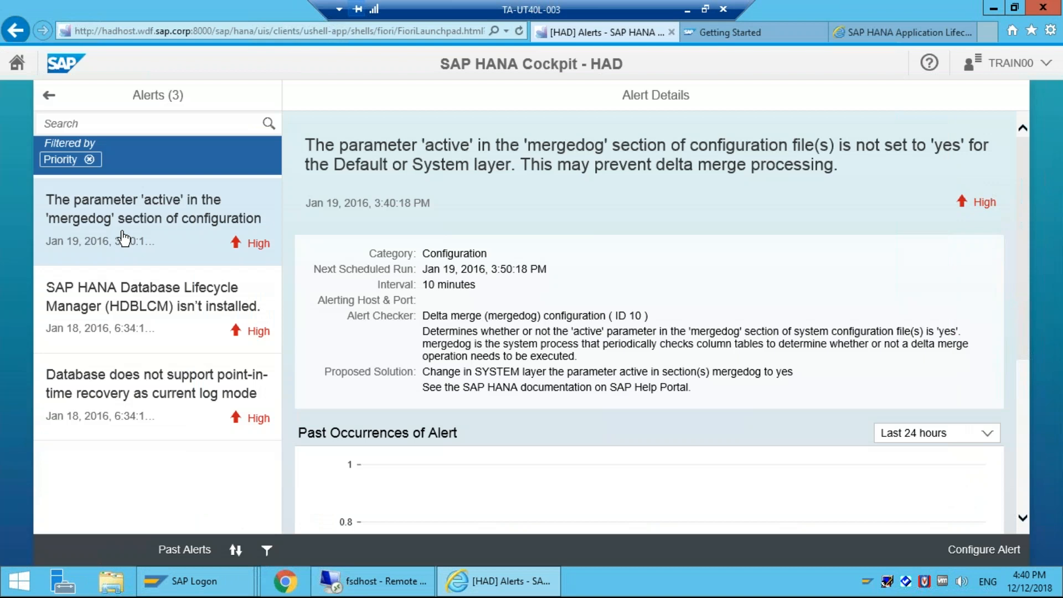
pyautogui.click(123, 233)
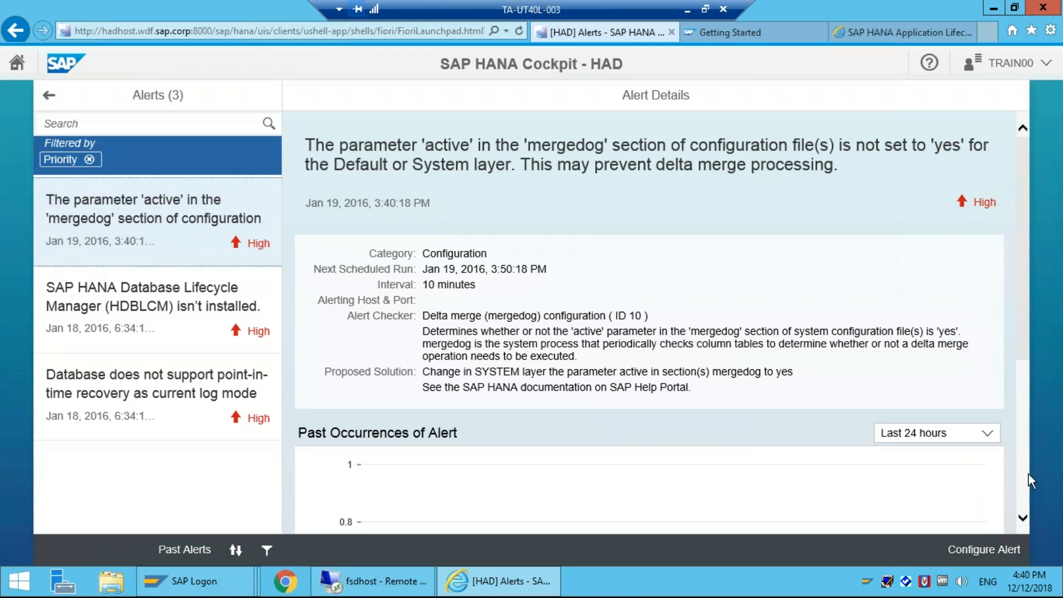
pyautogui.scroll(-5, 1029, 473)
pyautogui.click(966, 548)
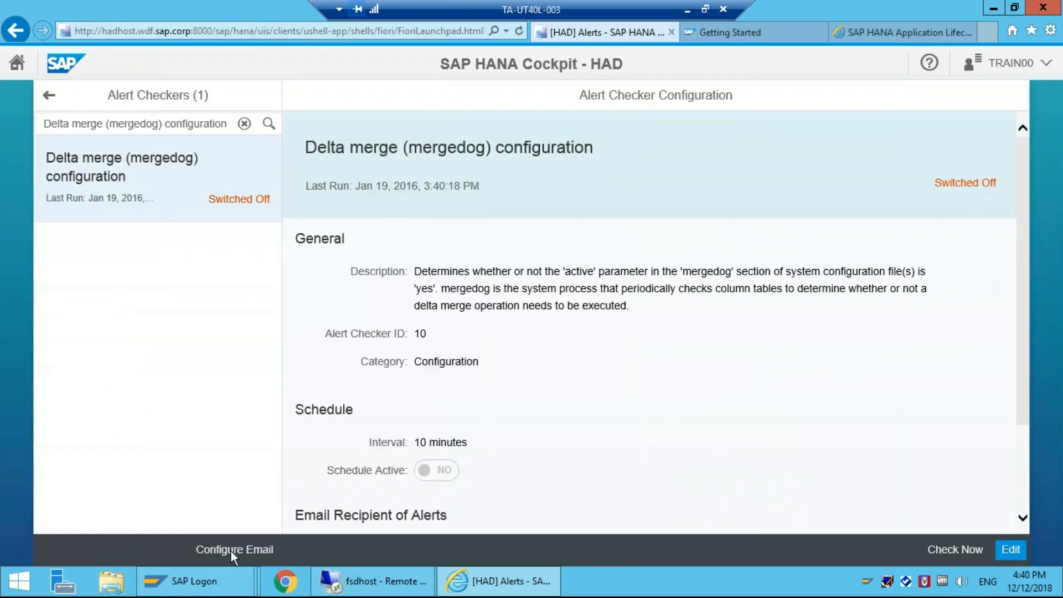
# Step: Attempt an immediate mergedog check, dismiss the 'Alert checker can't run' message, and navigate back
pyautogui.click(231, 550)
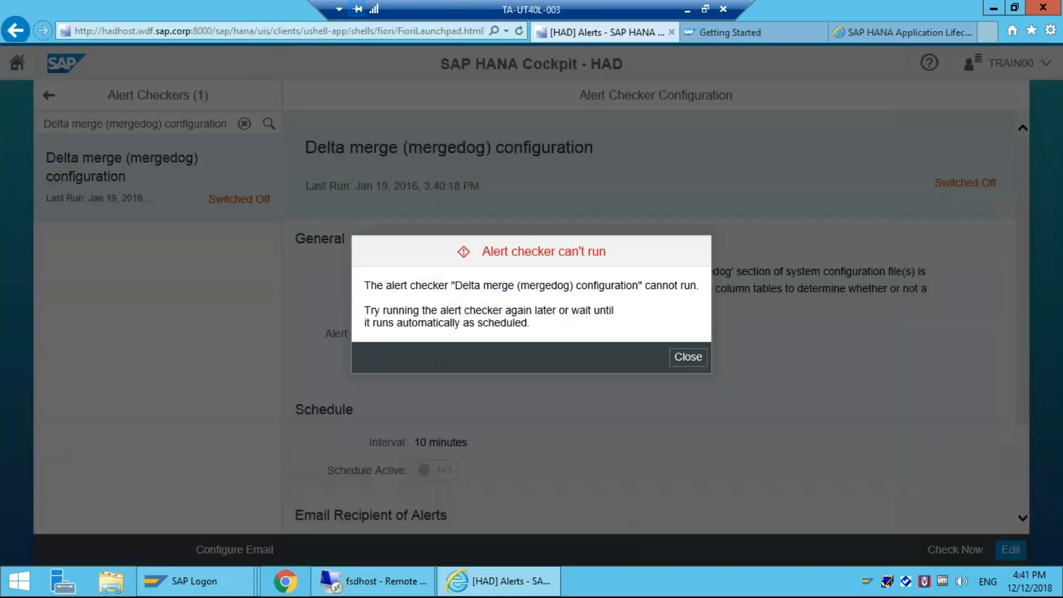
pyautogui.click(682, 356)
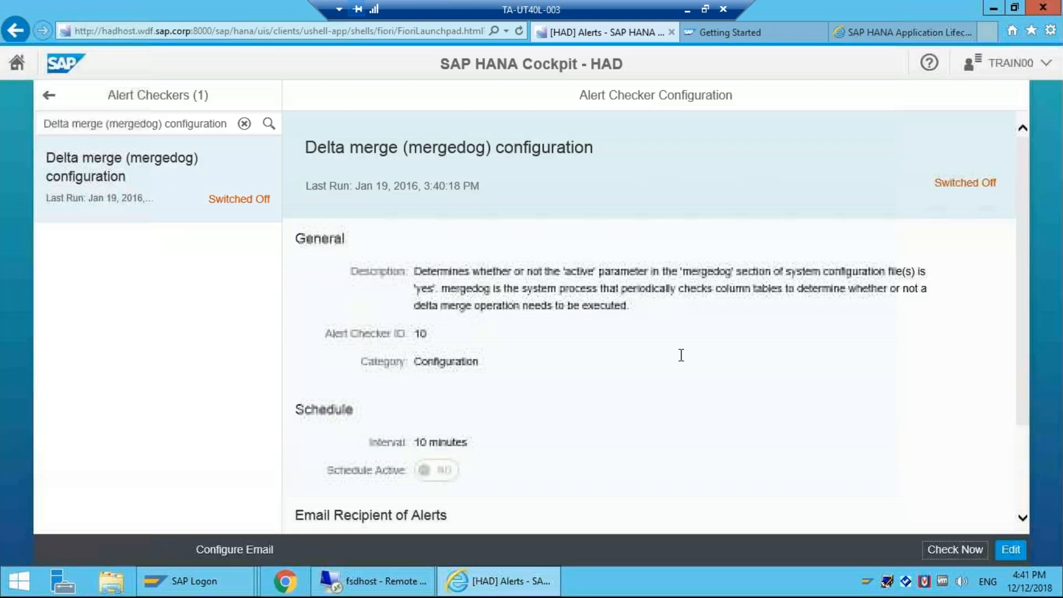
pyautogui.click(49, 94)
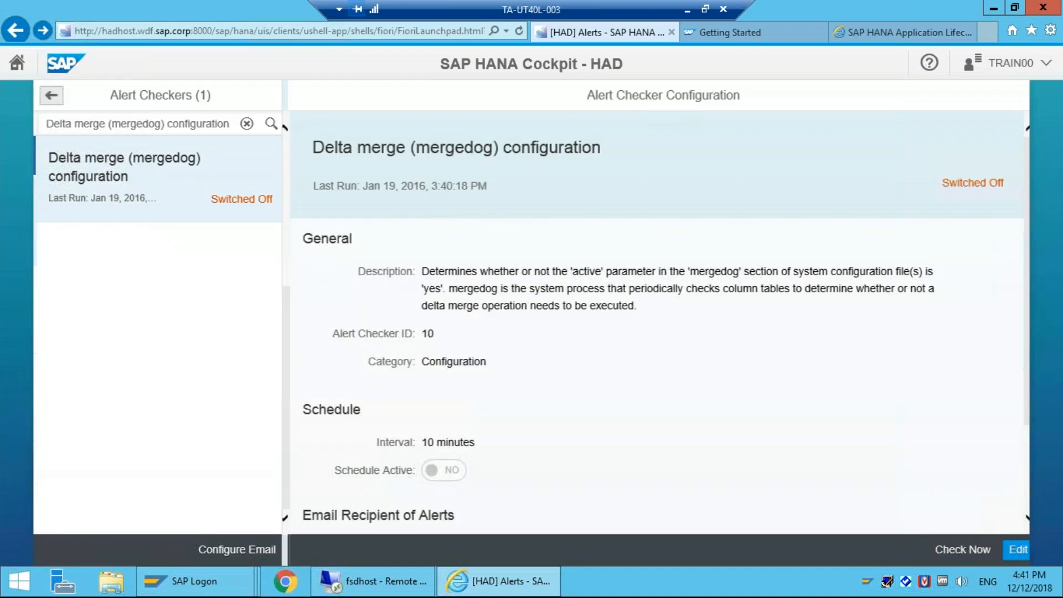
pyautogui.click(49, 95)
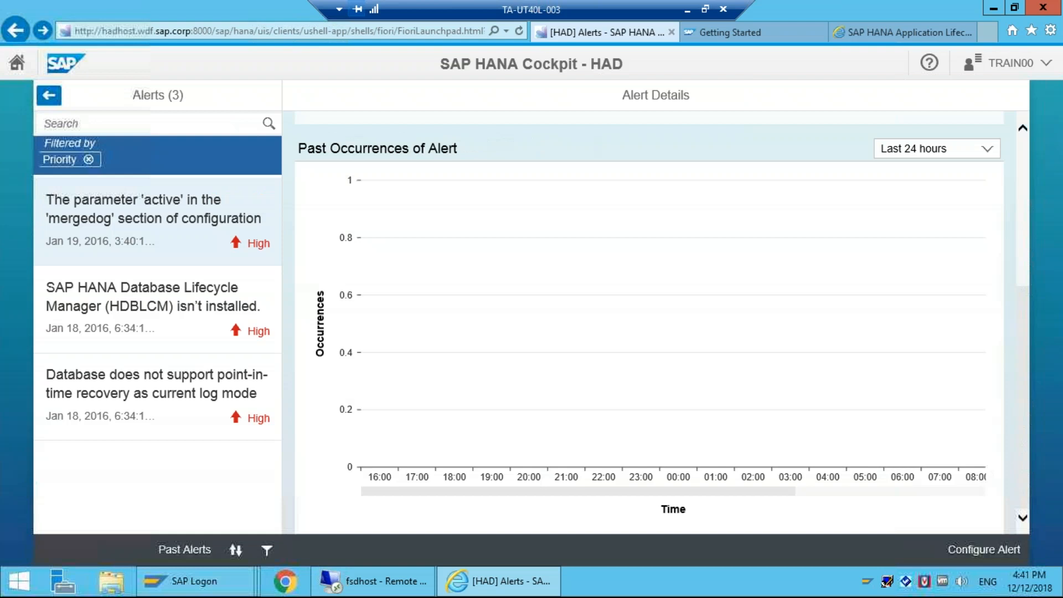
pyautogui.click(48, 95)
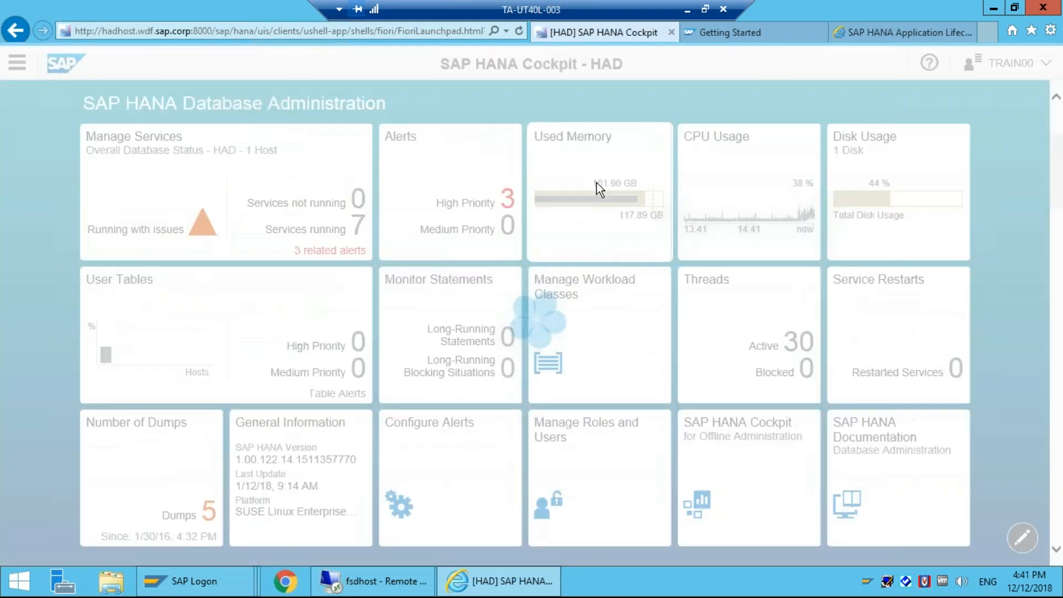
# Step: Open the Used Memory performance monitor and filter it to host hadhost and service indexserver@hadhost:30003
pyautogui.click(596, 181)
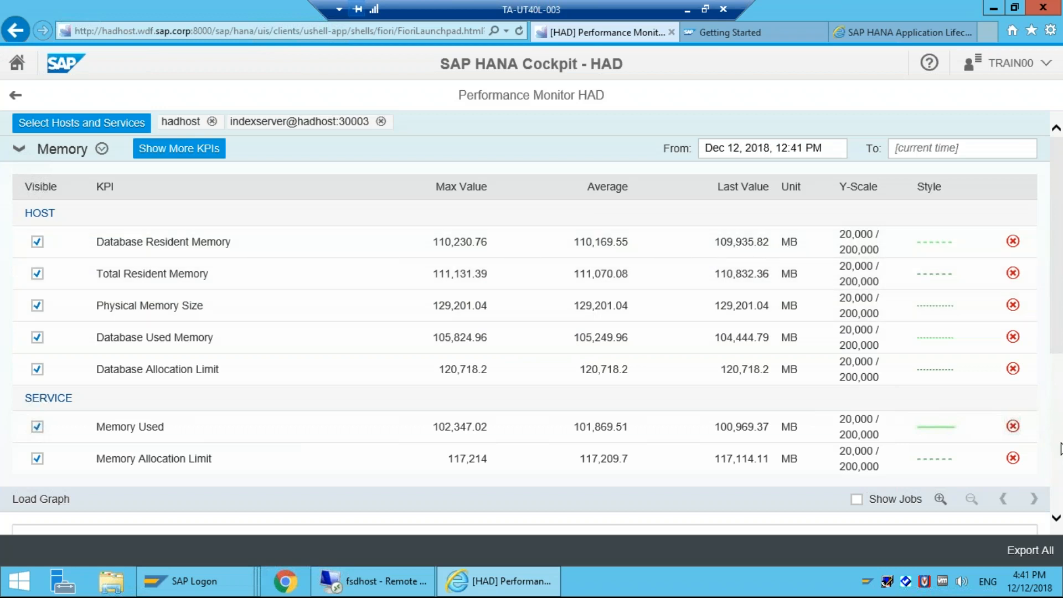
pyautogui.scroll(-5, 1061, 448)
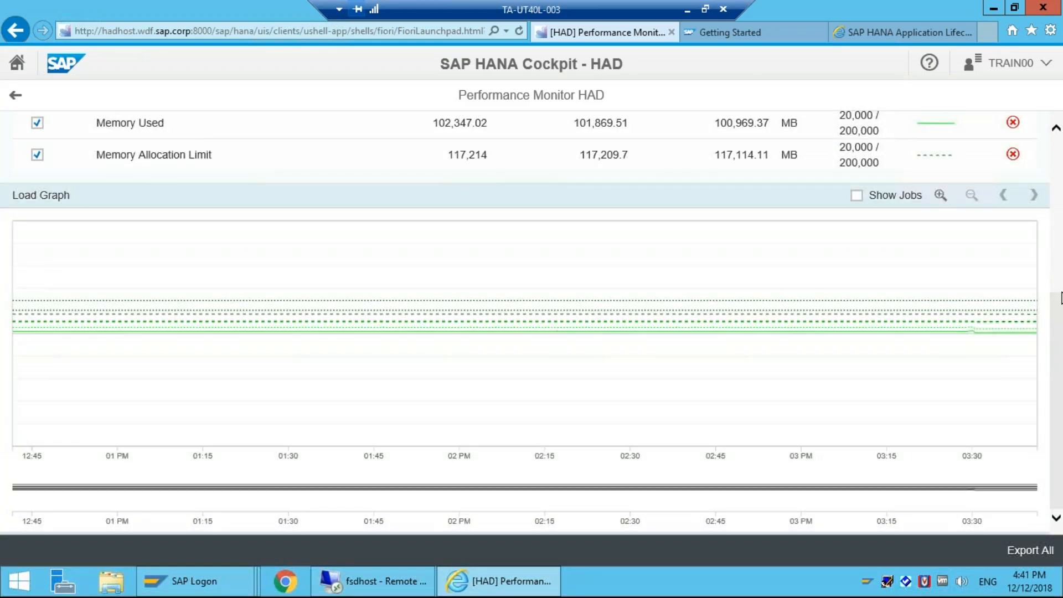
pyautogui.scroll(5, 1061, 298)
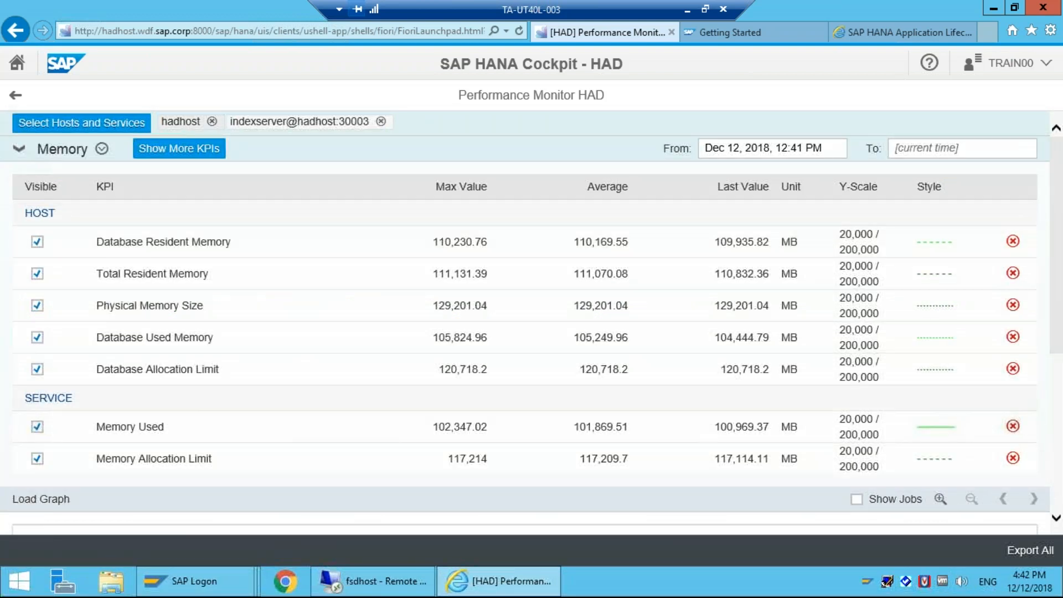
pyautogui.click(177, 122)
pyautogui.click(303, 122)
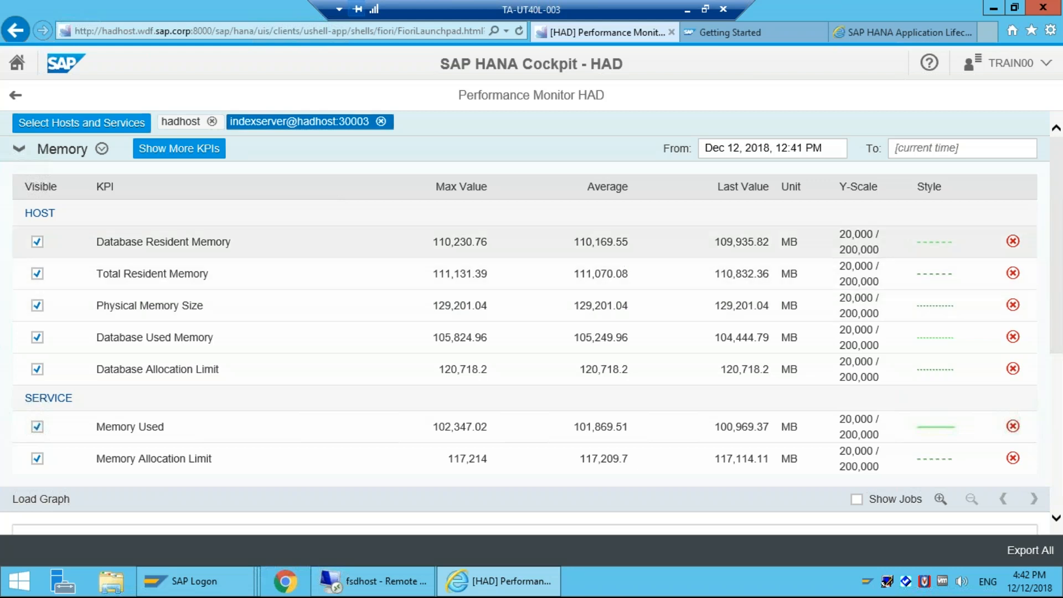
# Step: Select the Database Resident Memory KPI and its Y-scale minimum, then view the Load Graph
pyautogui.click(924, 245)
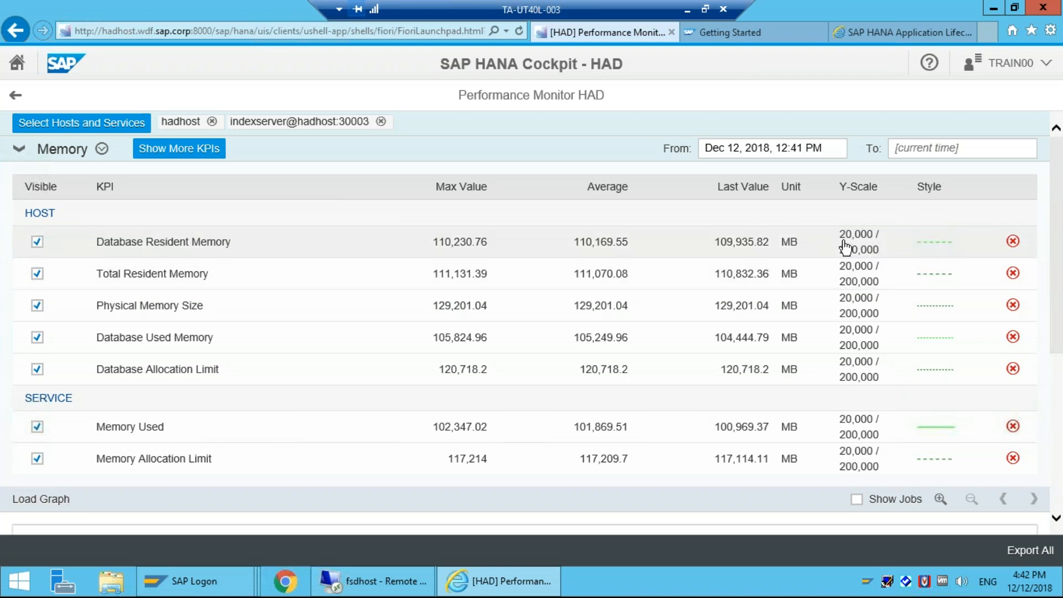
pyautogui.doubleClick(844, 243)
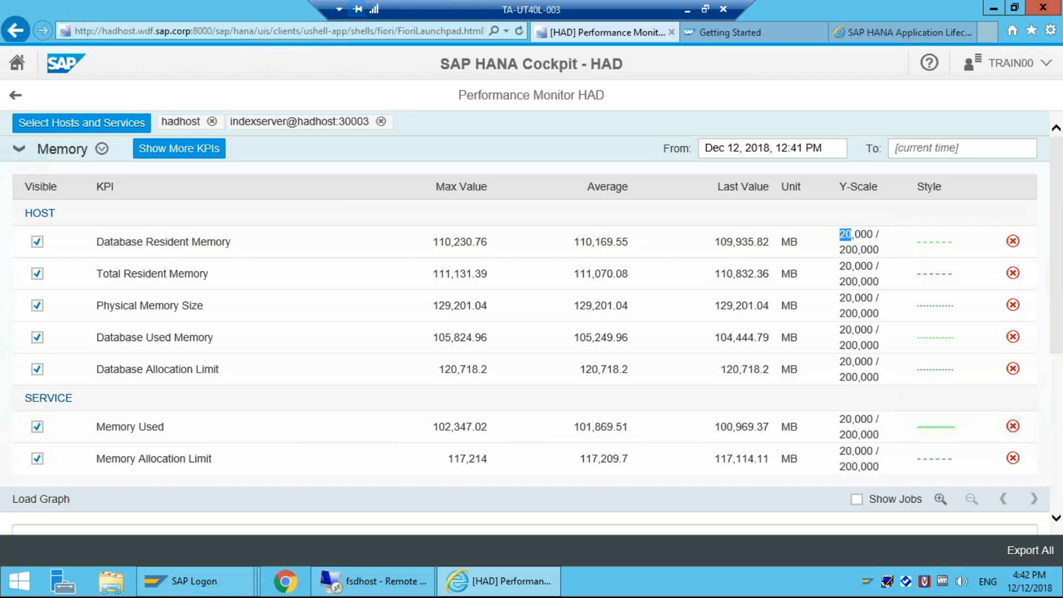
pyautogui.scroll(-1, 532, 319)
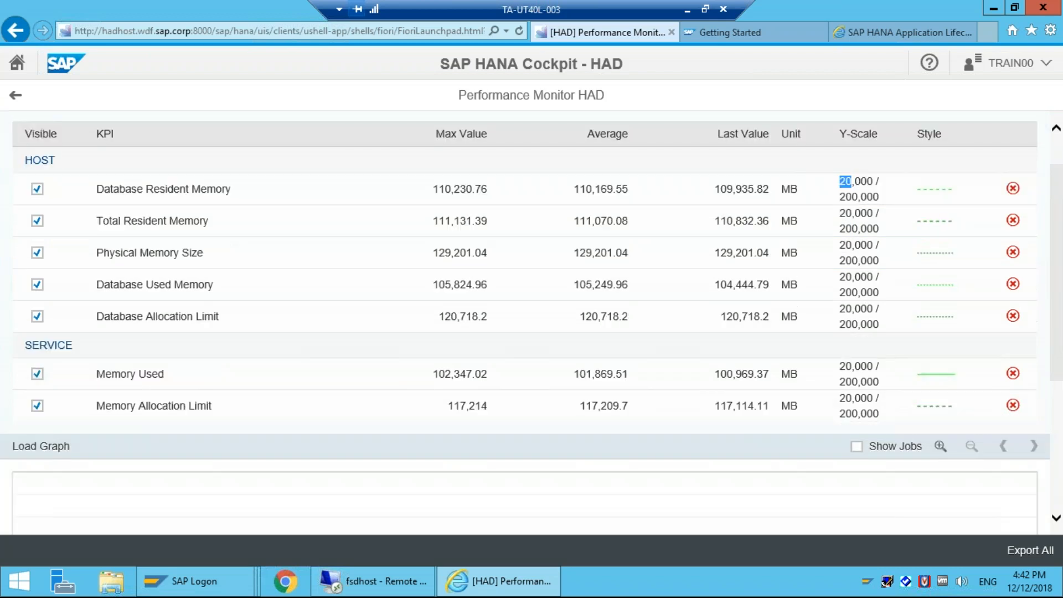
pyautogui.scroll(-1, 532, 319)
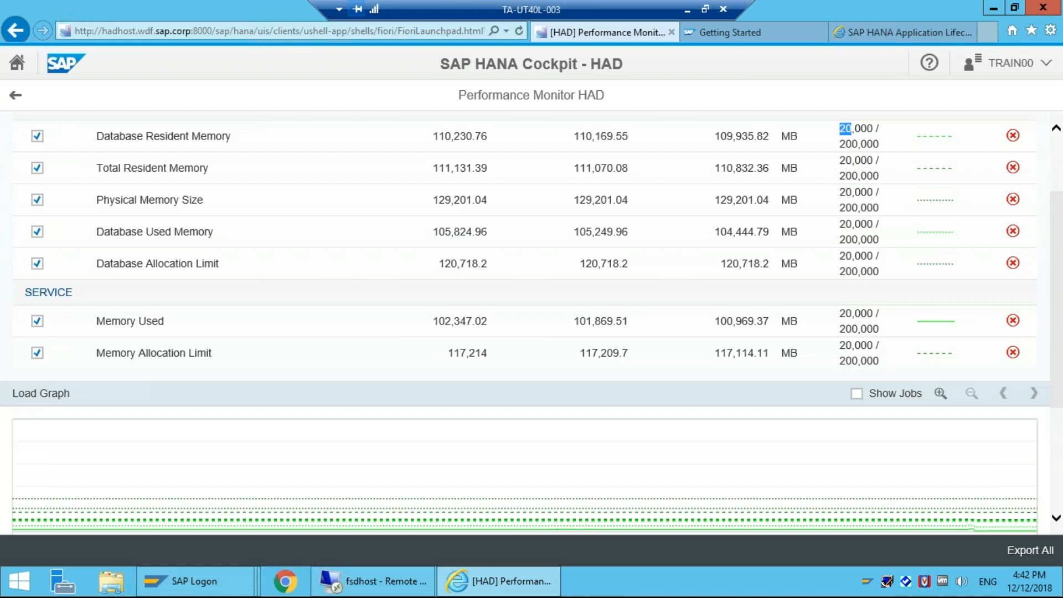
pyautogui.scroll(-1, 532, 319)
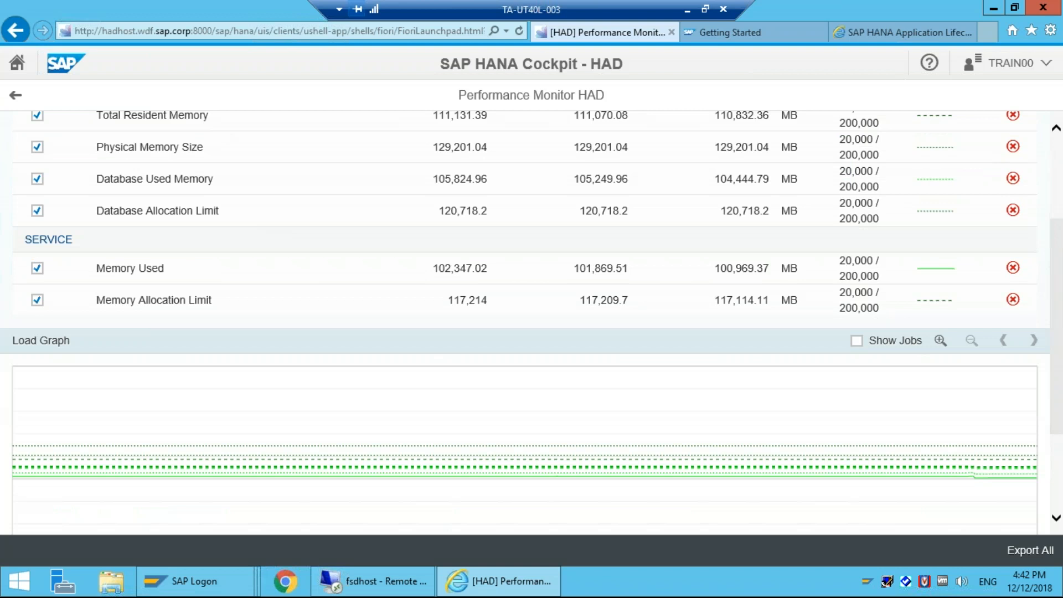
pyautogui.scroll(-3, 532, 319)
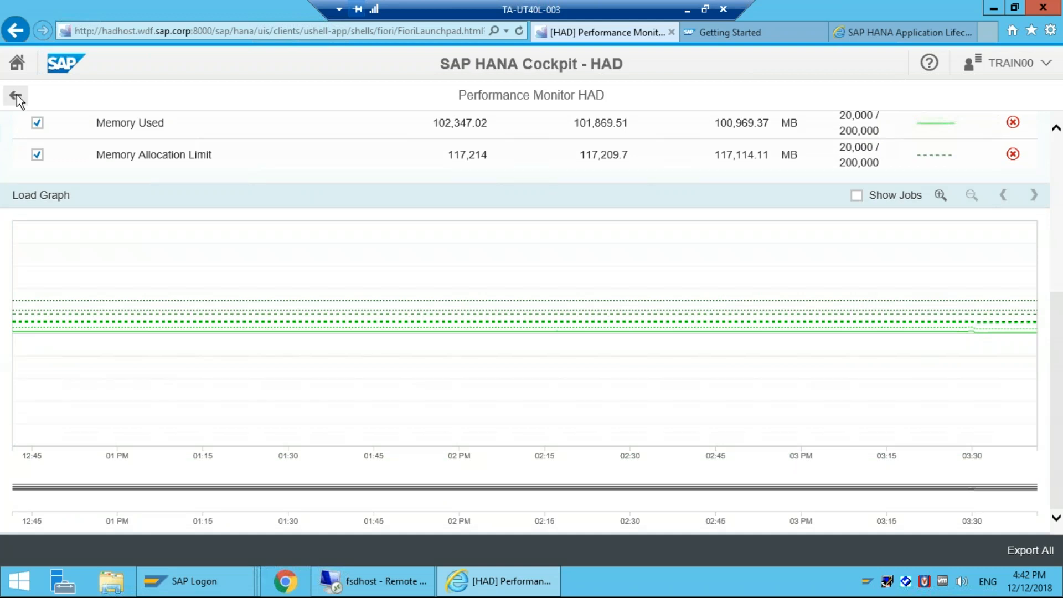
# Step: Review the CPU KPI table and load graph, then go back to the Database Administration launchpad
pyautogui.click(17, 96)
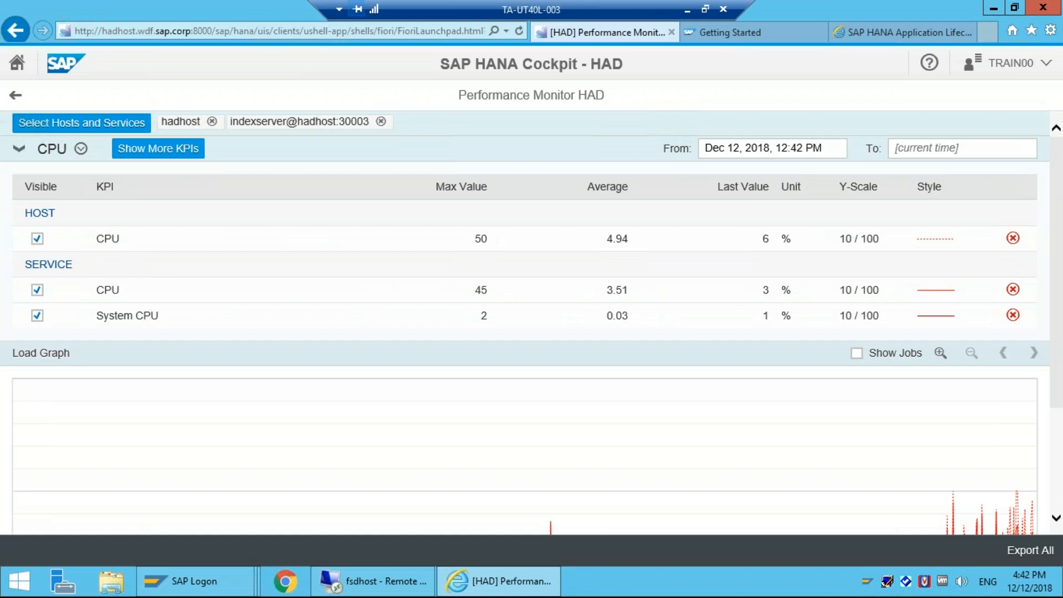
pyautogui.scroll(-3, 71, 457)
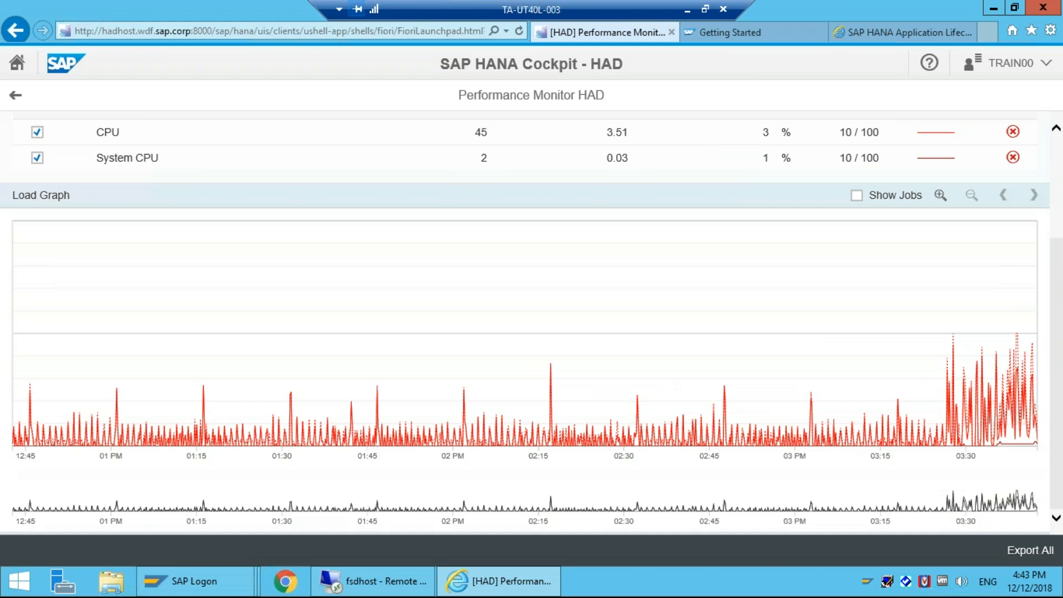
pyautogui.scroll(1, 111, 141)
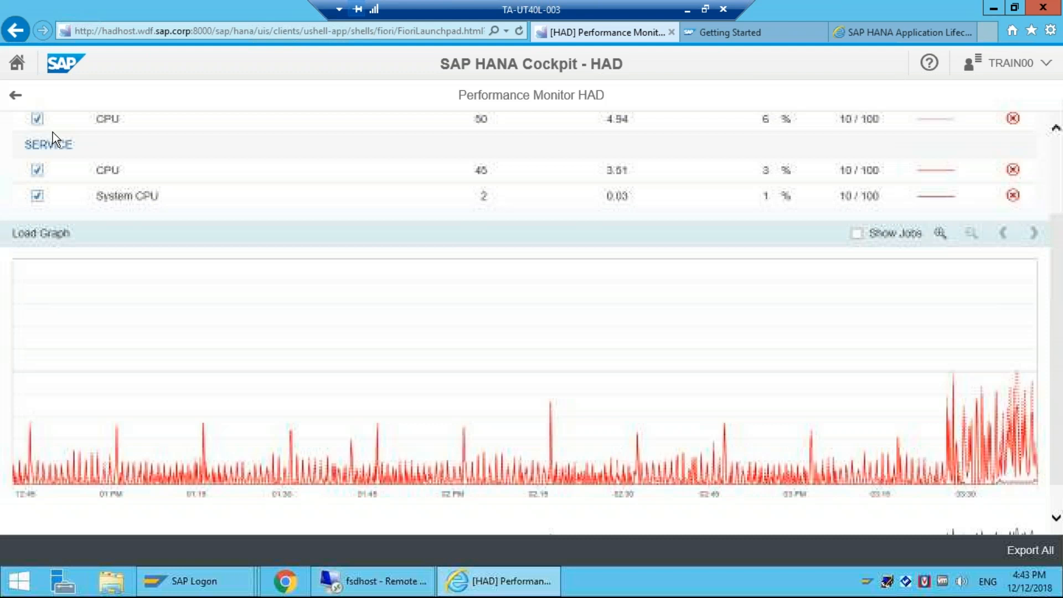
pyautogui.click(15, 95)
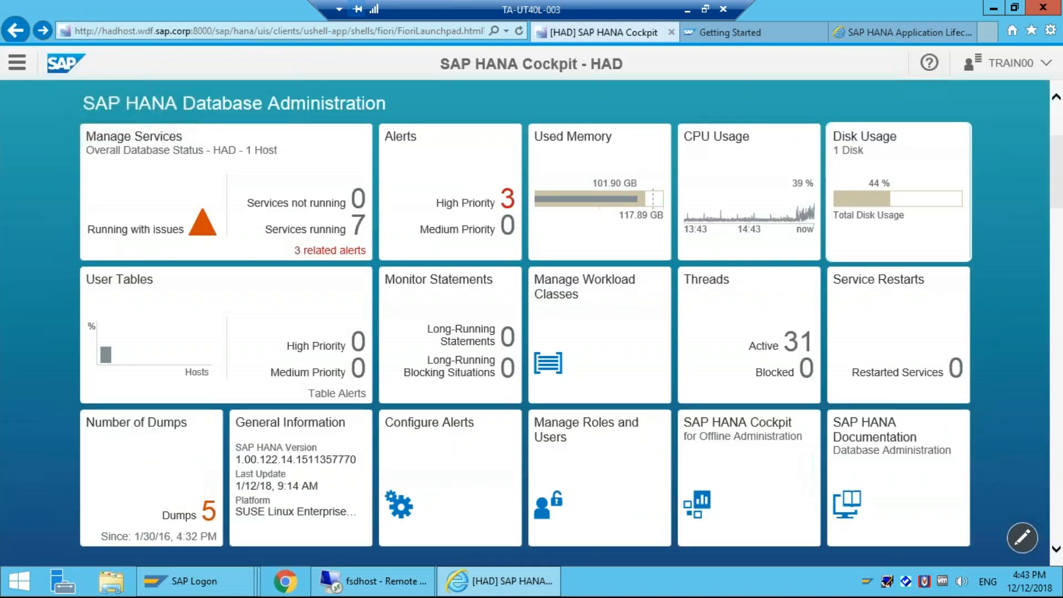
pyautogui.click(898, 192)
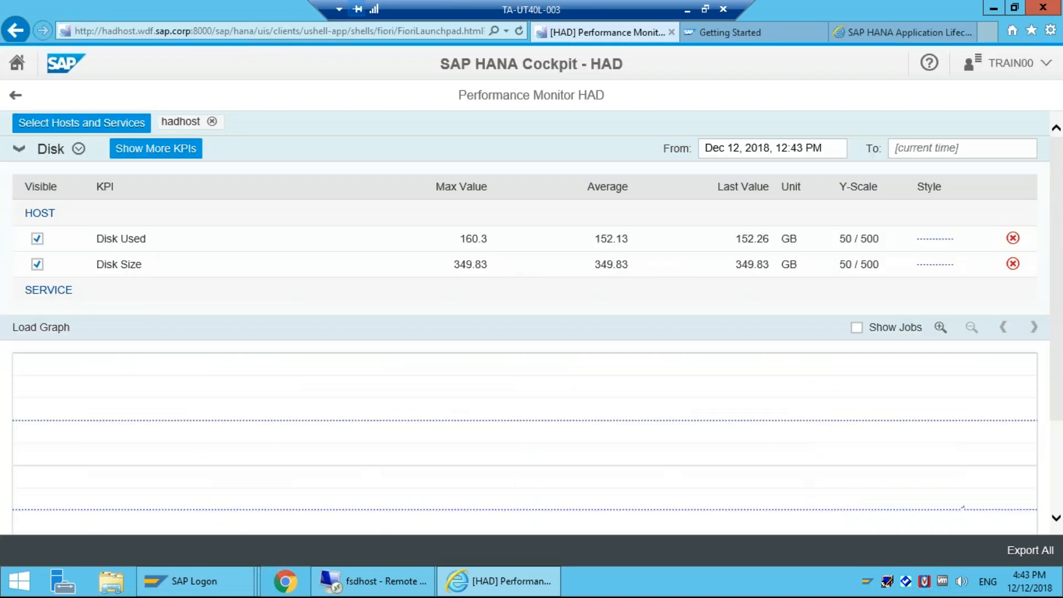
pyautogui.scroll(-2, 817, 259)
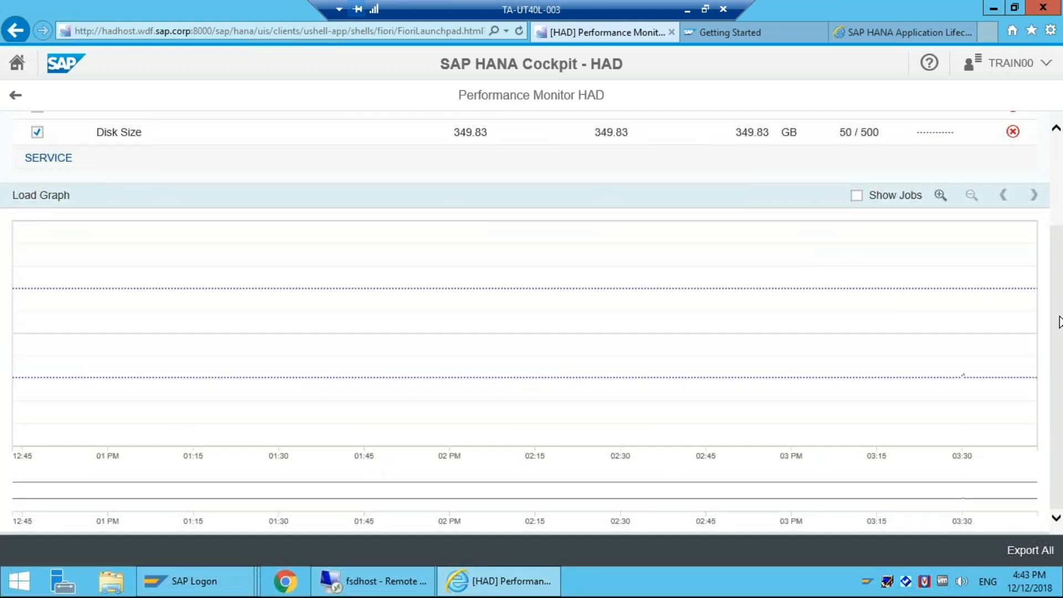
pyautogui.moveTo(1060, 317); pyautogui.dragTo(1060, 264)
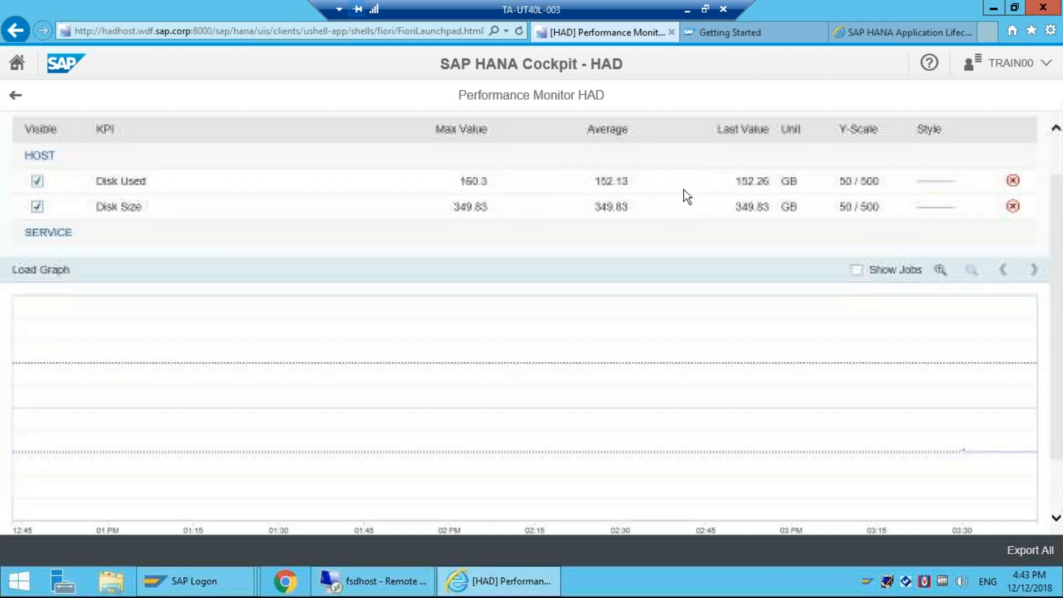
pyautogui.scroll(1, 891, 271)
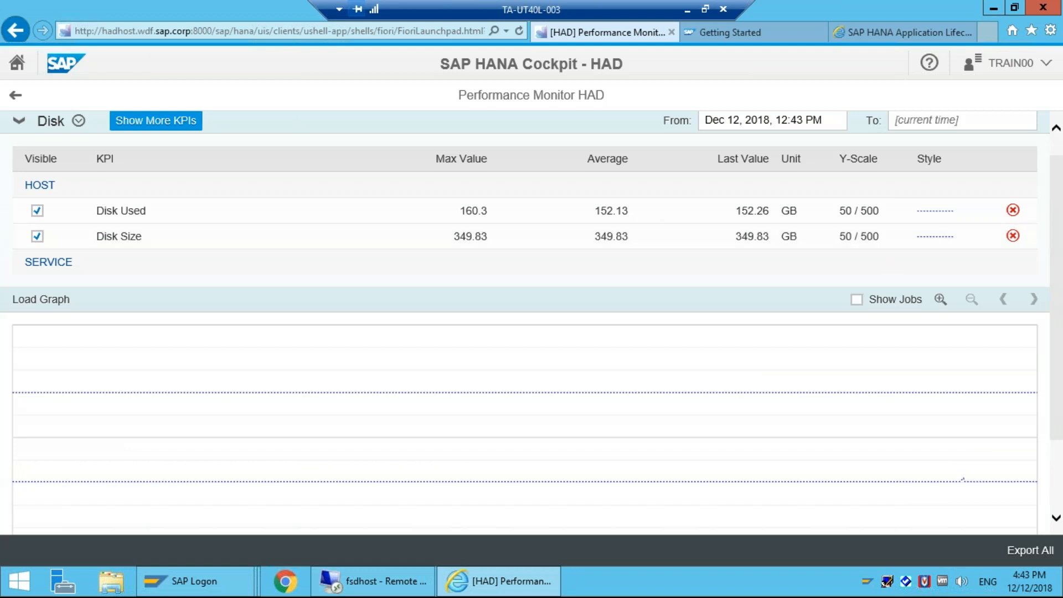
pyautogui.scroll(1, 525, 322)
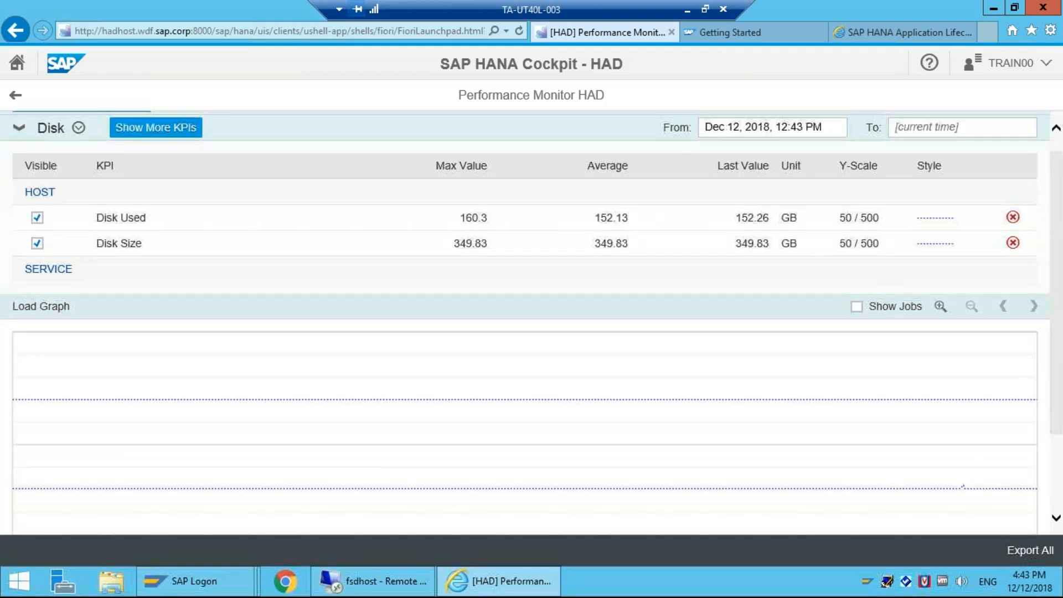
pyautogui.scroll(1, 525, 323)
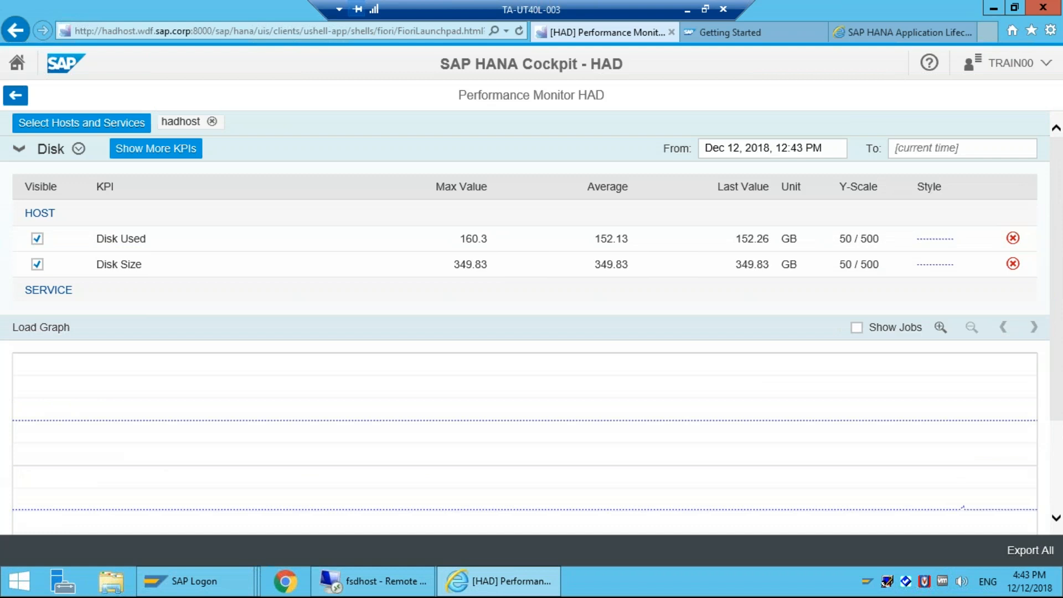
pyautogui.click(16, 95)
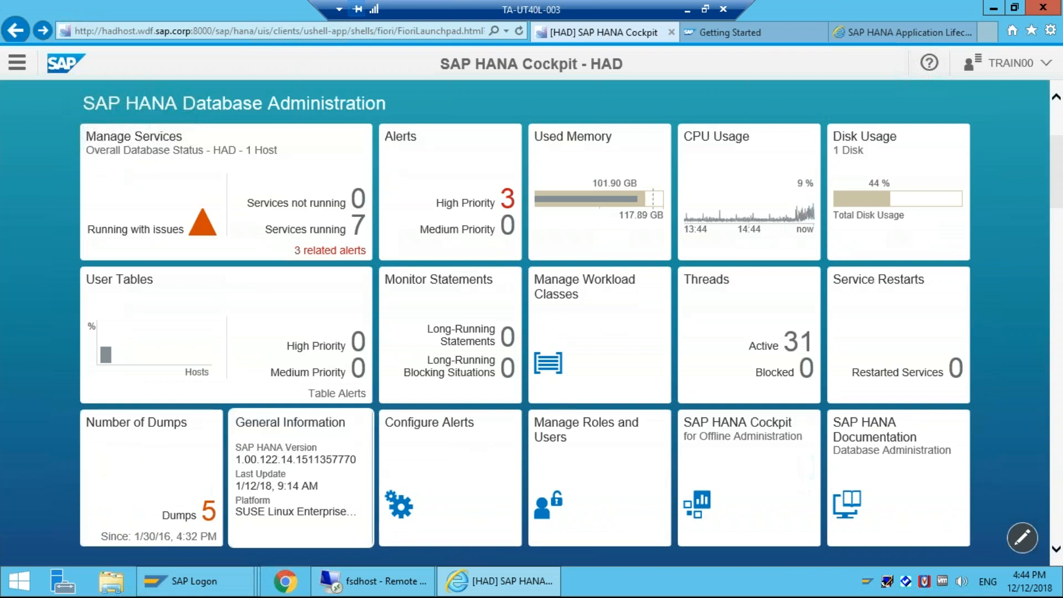
# Step: View HAD's General Information: version history, installed plug-ins details and overview, then return home
pyautogui.click(301, 479)
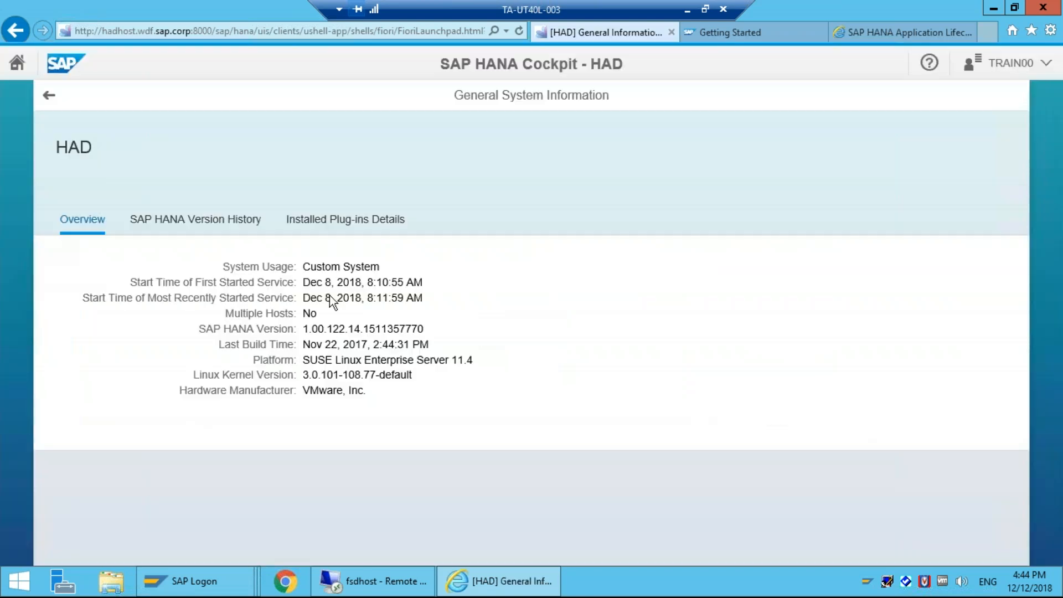
pyautogui.click(241, 221)
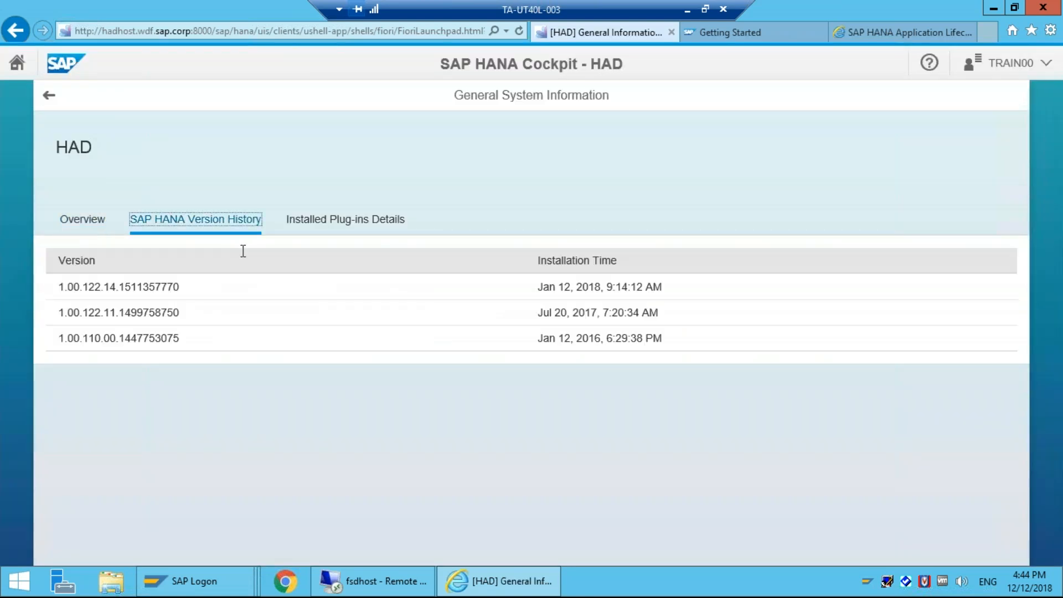
pyautogui.click(330, 225)
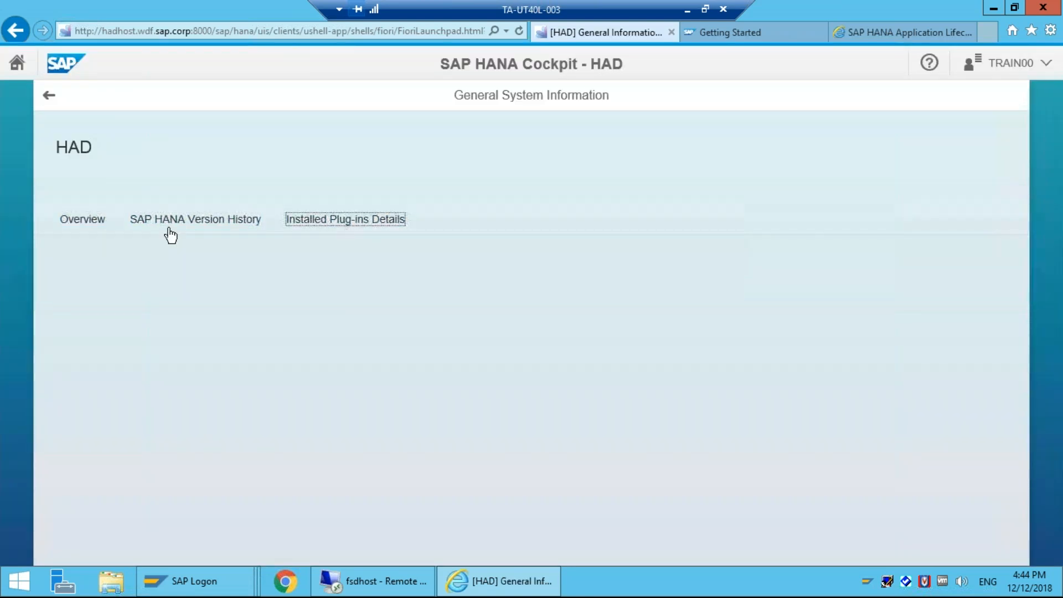
pyautogui.click(88, 220)
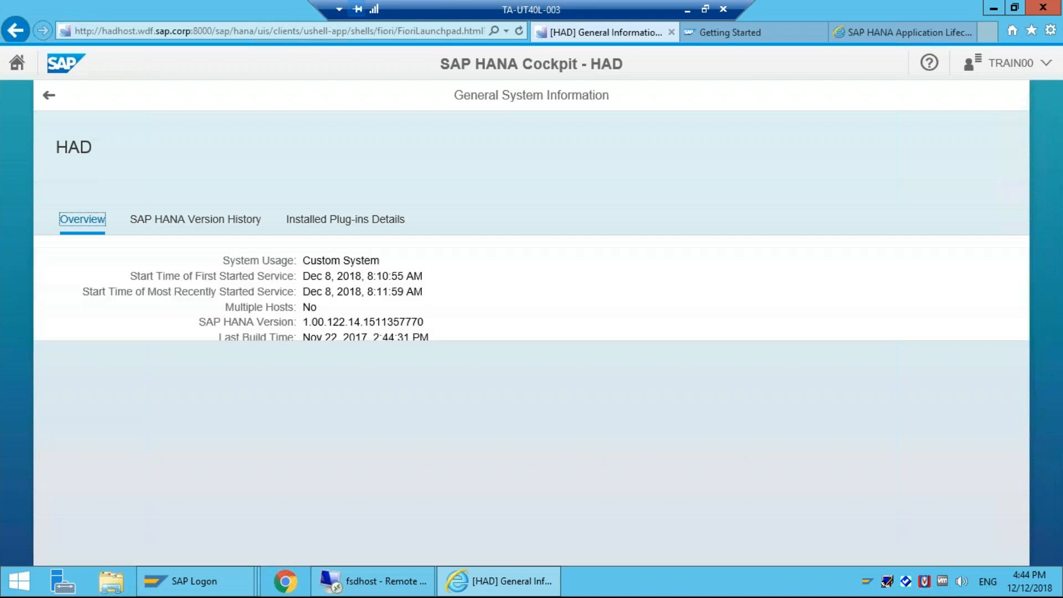
pyautogui.click(49, 96)
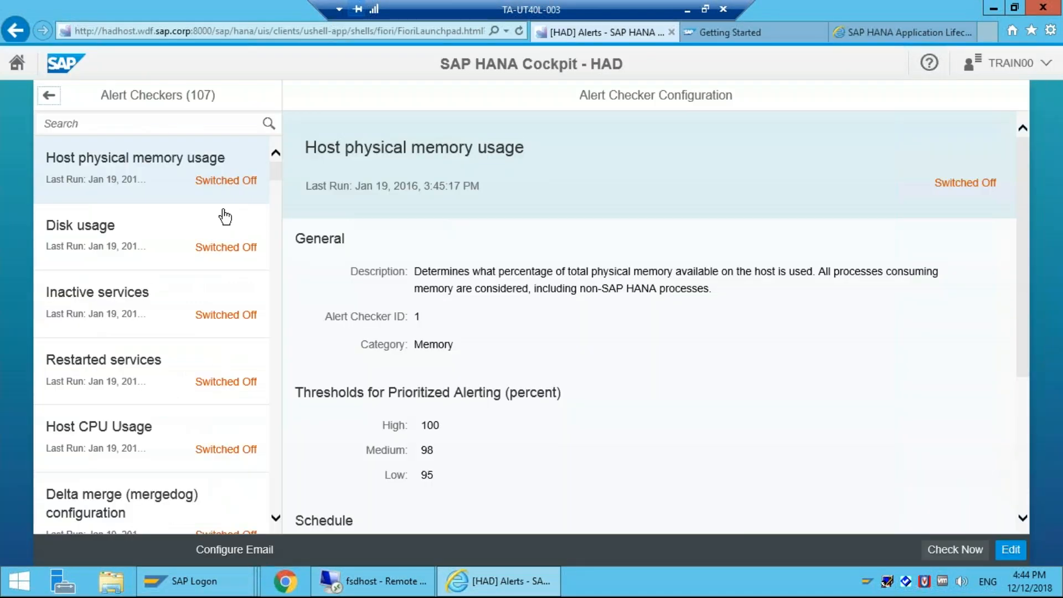
# Step: Inspect the Inactive services and Host CPU Usage alert checker settings, then leave the checker list
pyautogui.click(177, 302)
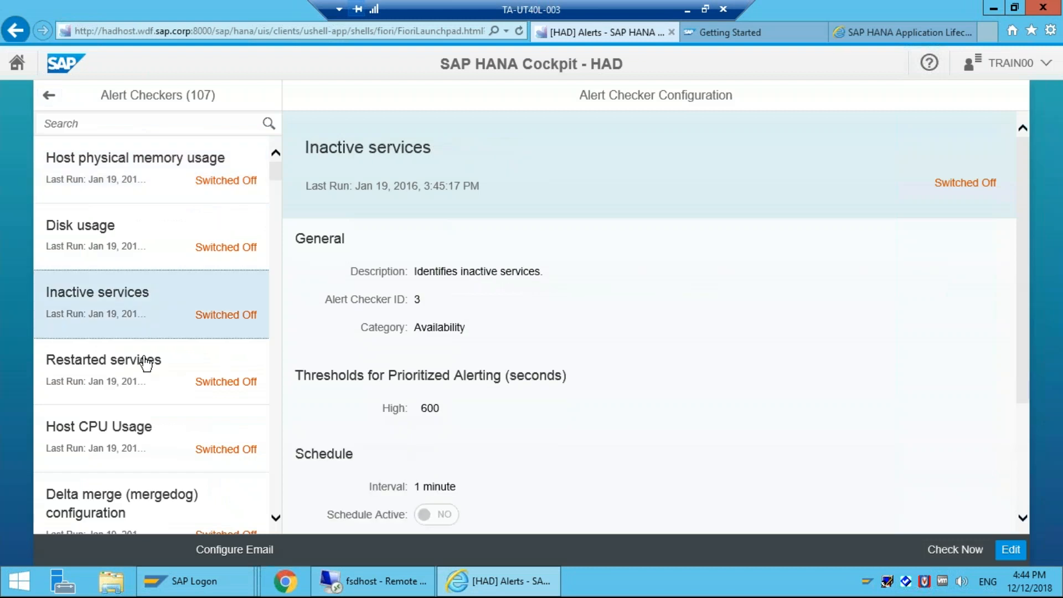
pyautogui.click(138, 429)
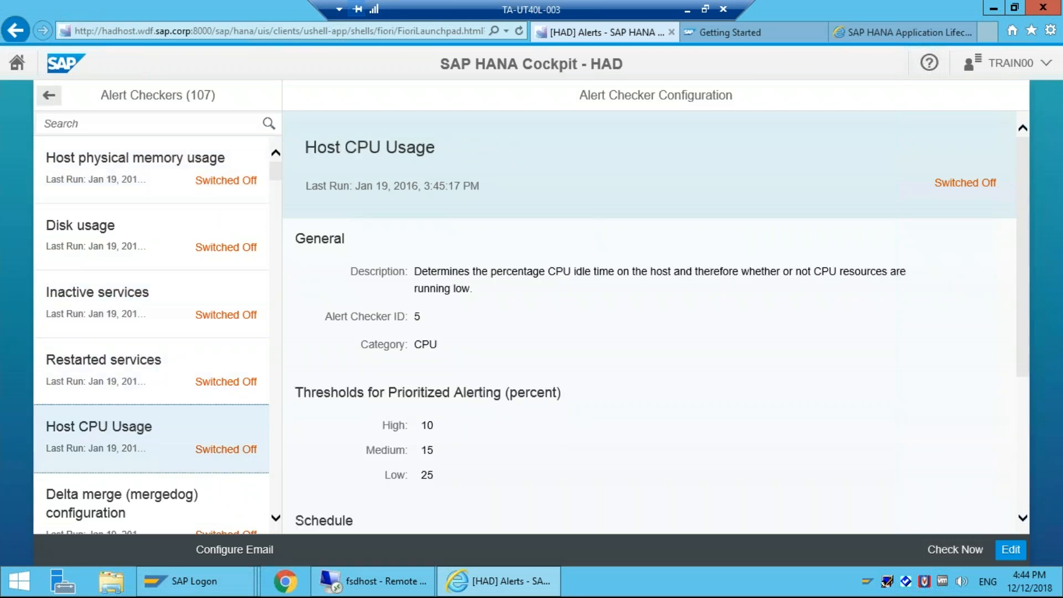
pyautogui.click(49, 95)
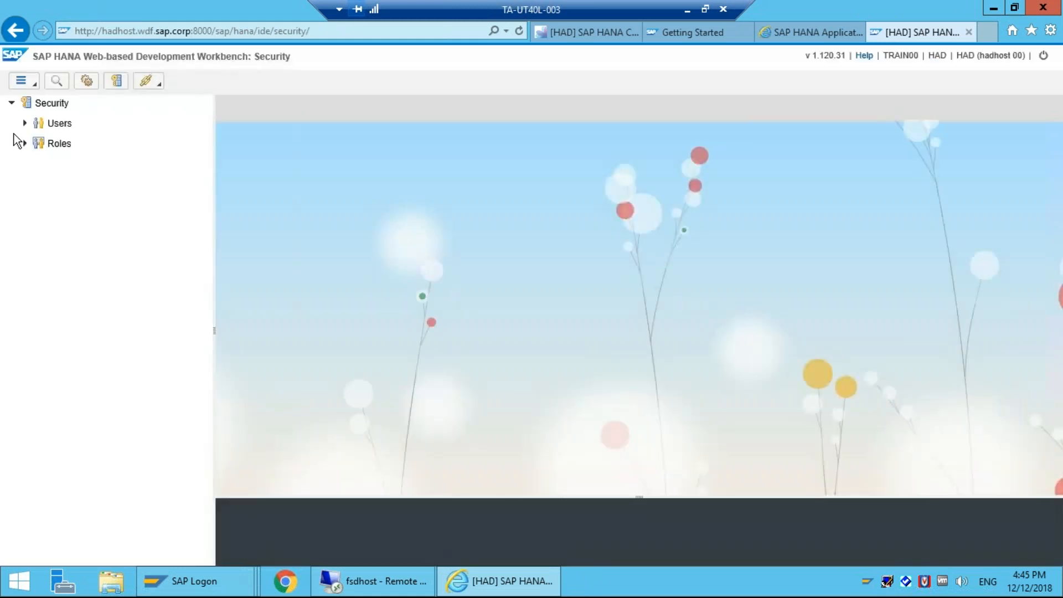
# Step: Start a New User with the Password field filled in, then collapse Users and expand Roles
pyautogui.click(25, 123)
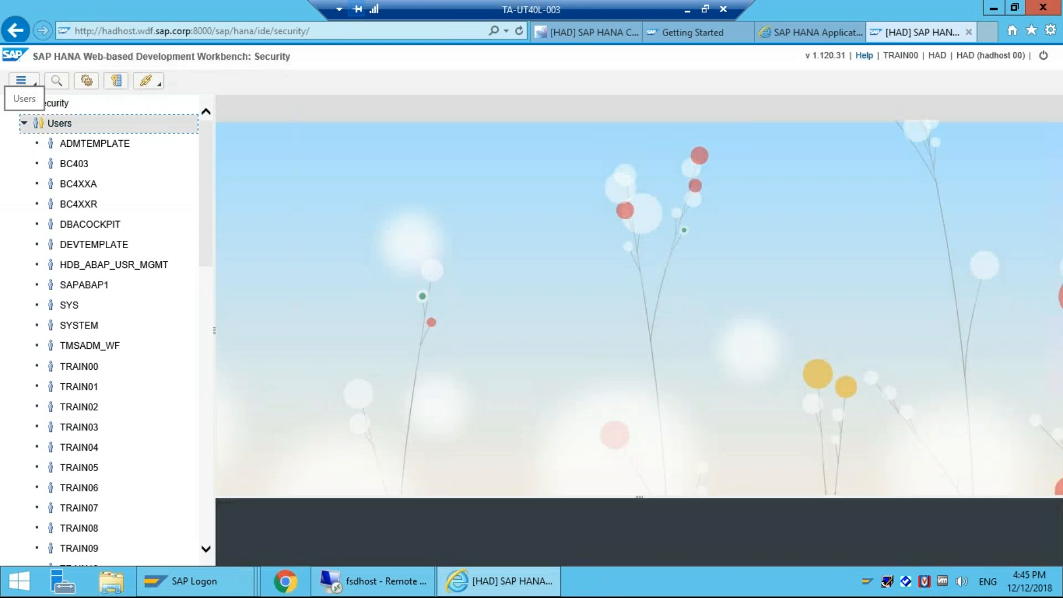
pyautogui.rightClick(51, 124)
pyautogui.click(71, 138)
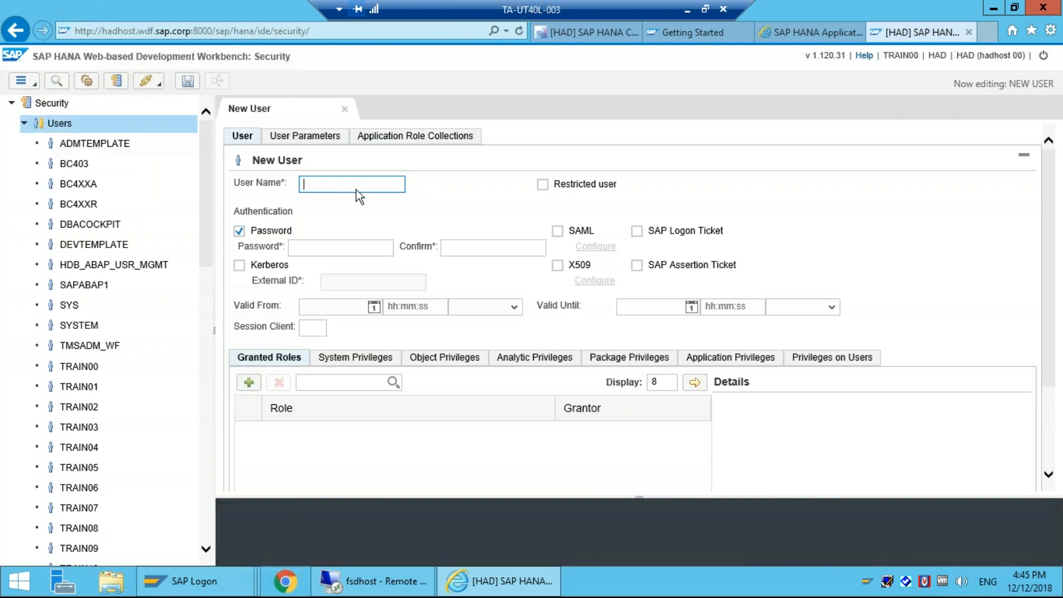
pyautogui.click(318, 248)
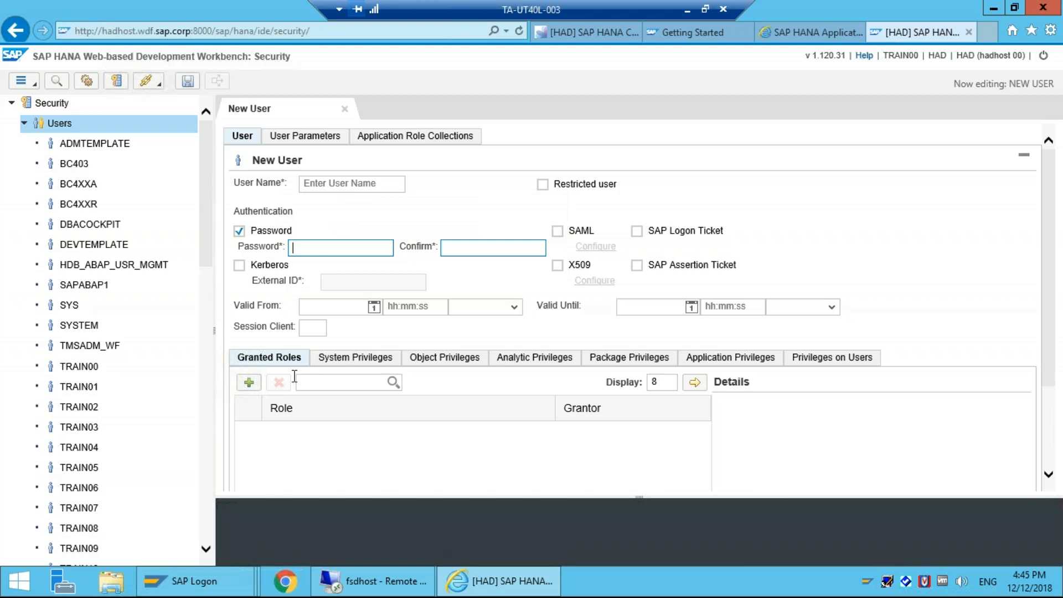
pyautogui.press('Tab')
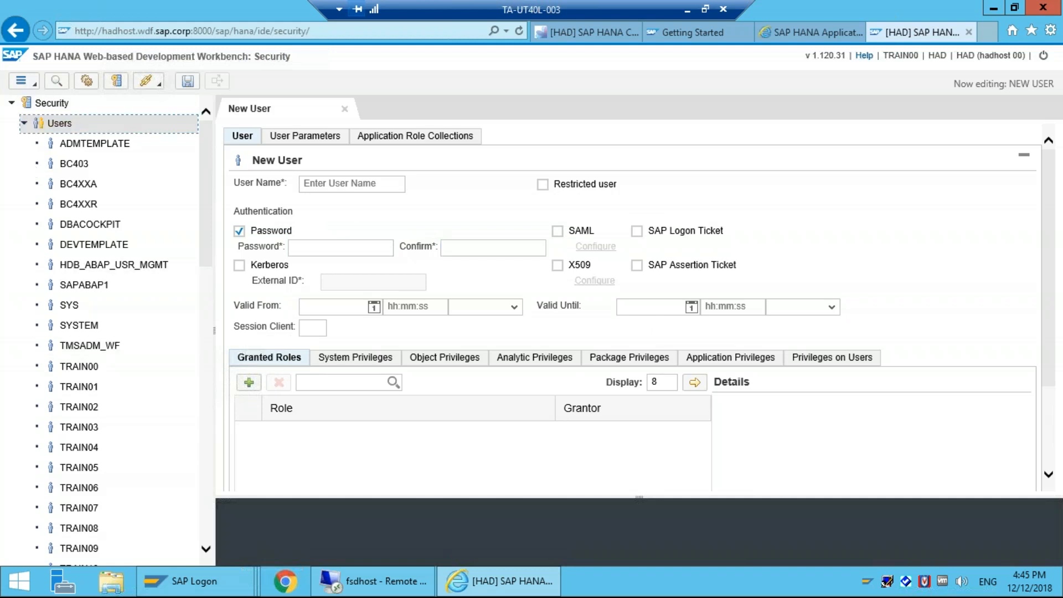
pyautogui.click(25, 124)
pyautogui.click(25, 143)
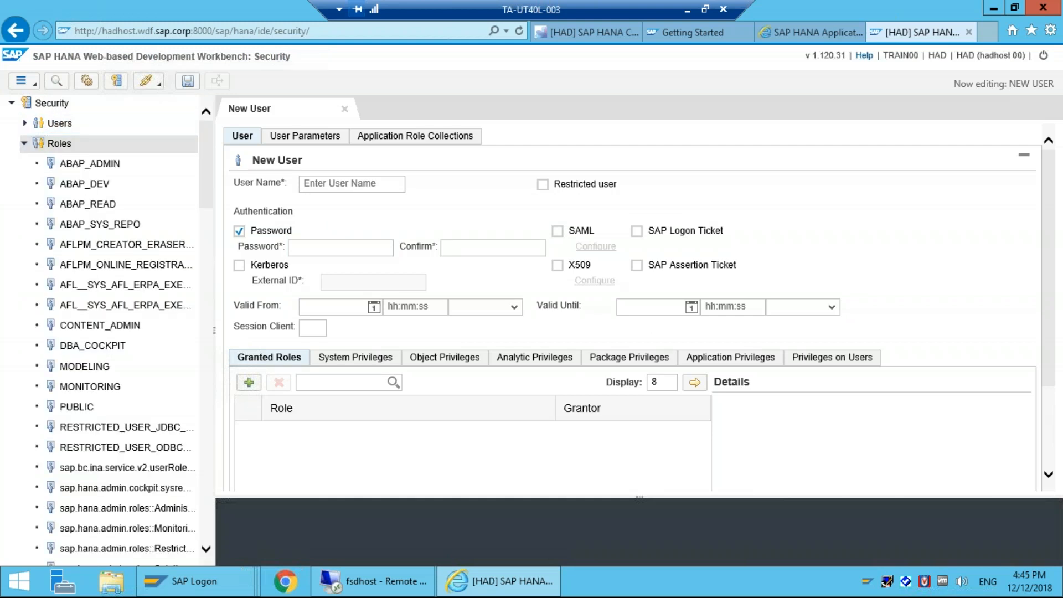
# Step: Create an empty New Role editor, then switch to the Cockpit launchpad tab and show tile groups
pyautogui.rightClick(56, 146)
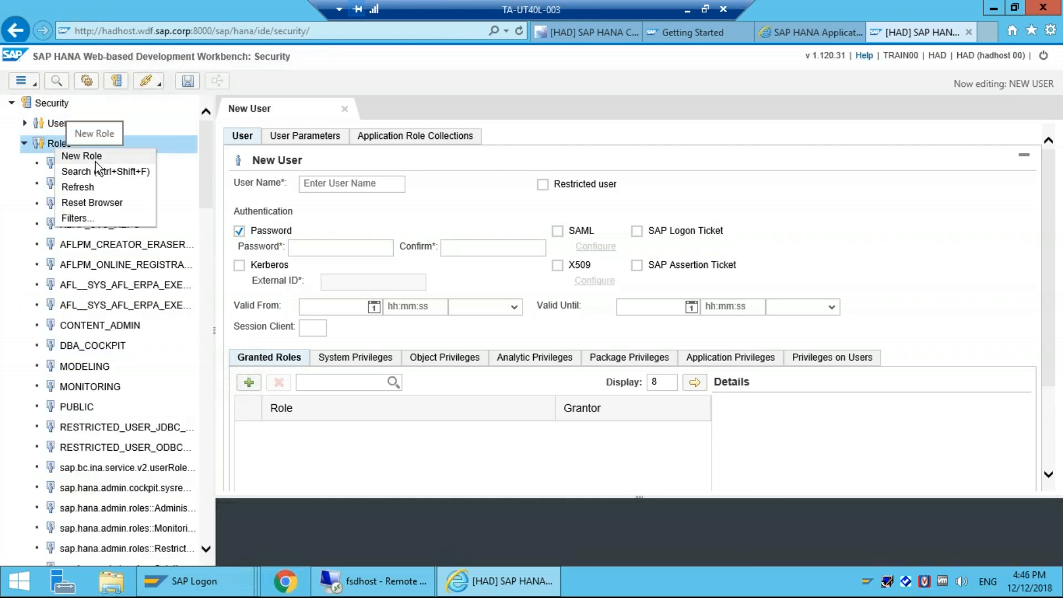
pyautogui.click(95, 161)
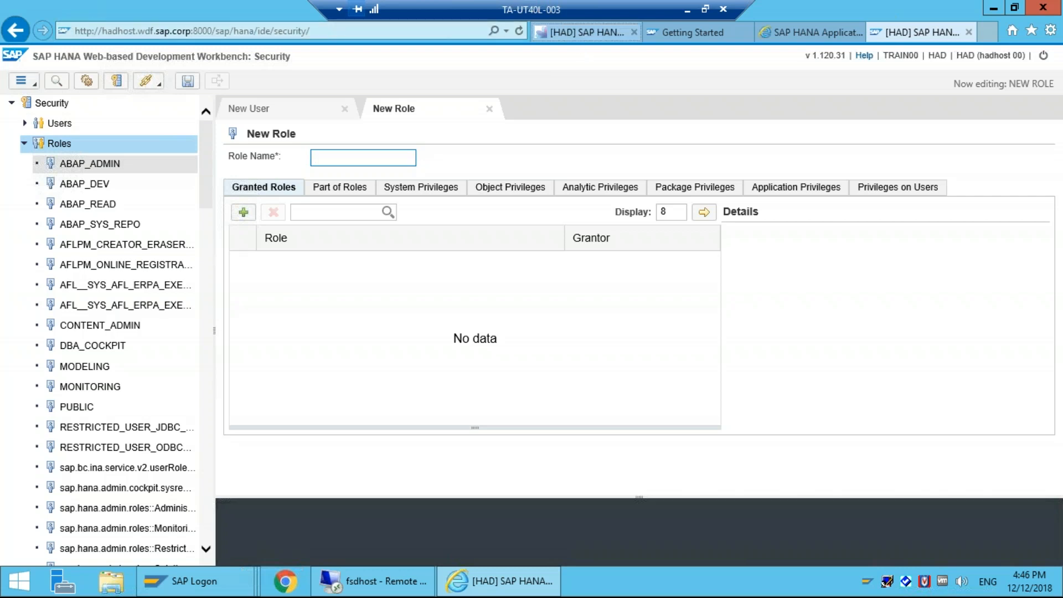
pyautogui.click(587, 33)
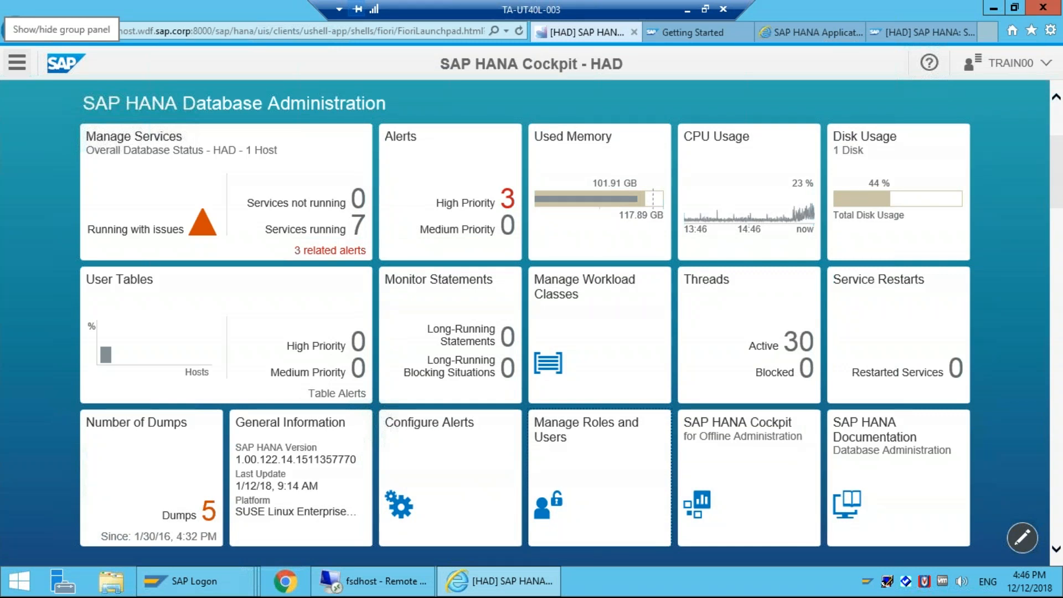
pyautogui.click(17, 62)
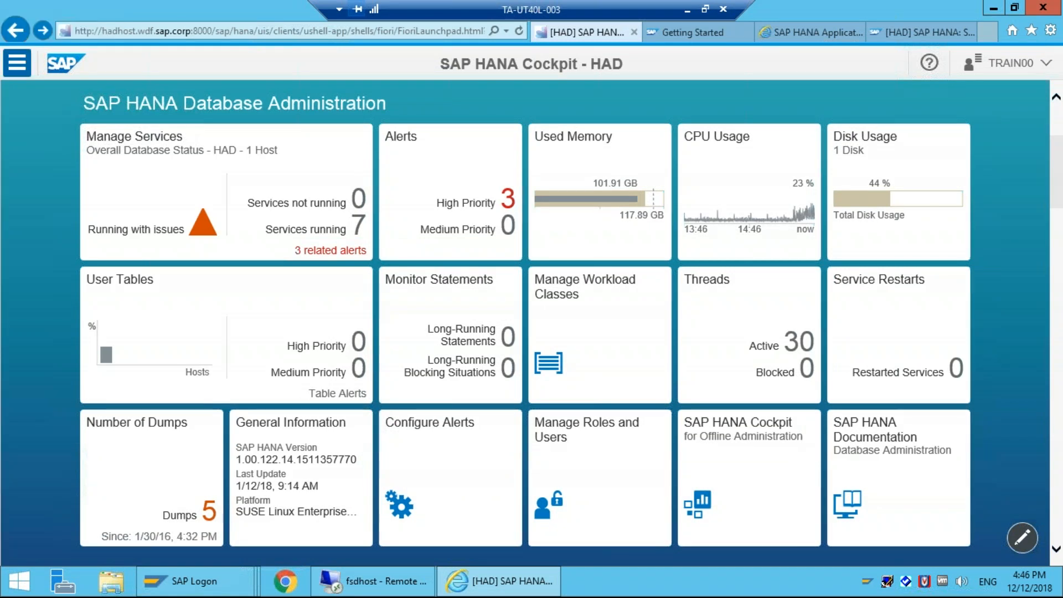
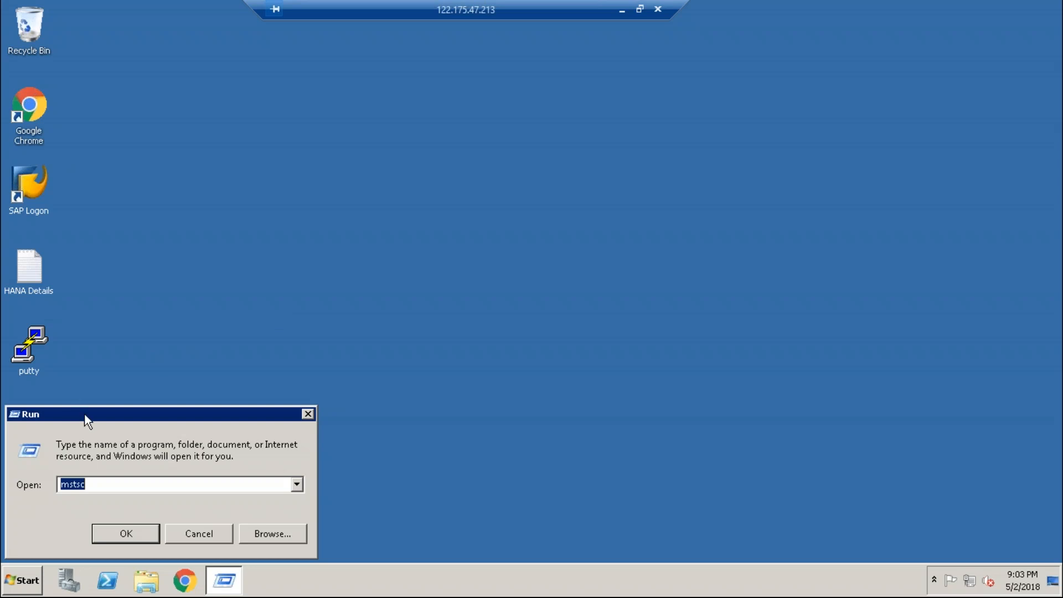
# Step: Move the leftover Run prompt aside, close it, and start SAP HANA Studio from its desktop shortcut
pyautogui.moveTo(85, 414); pyautogui.dragTo(28, 390)
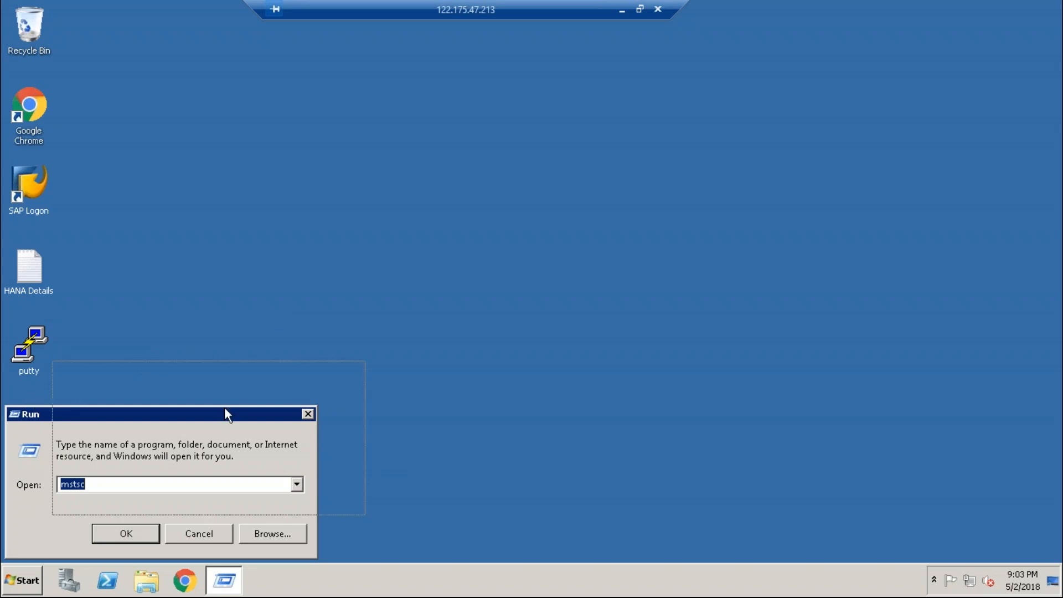
pyautogui.moveTo(225, 414); pyautogui.dragTo(325, 420)
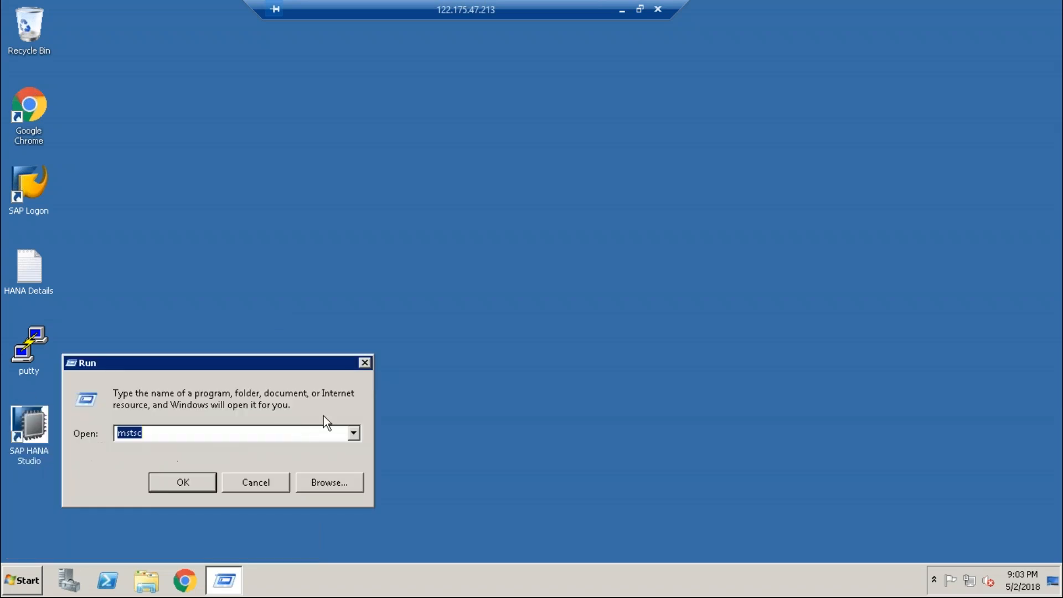
pyautogui.click(365, 363)
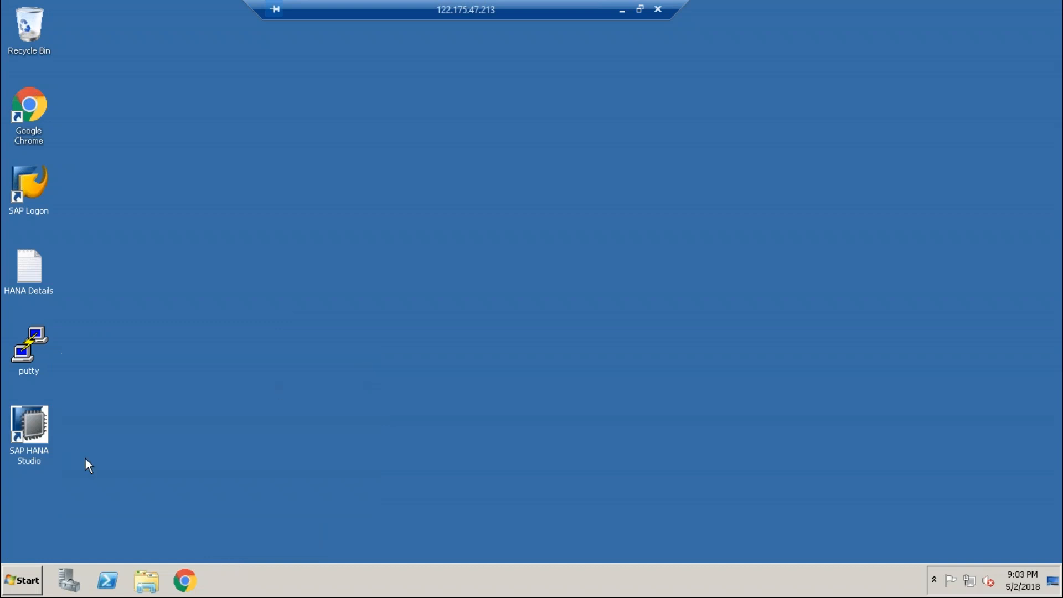
pyautogui.doubleClick(28, 427)
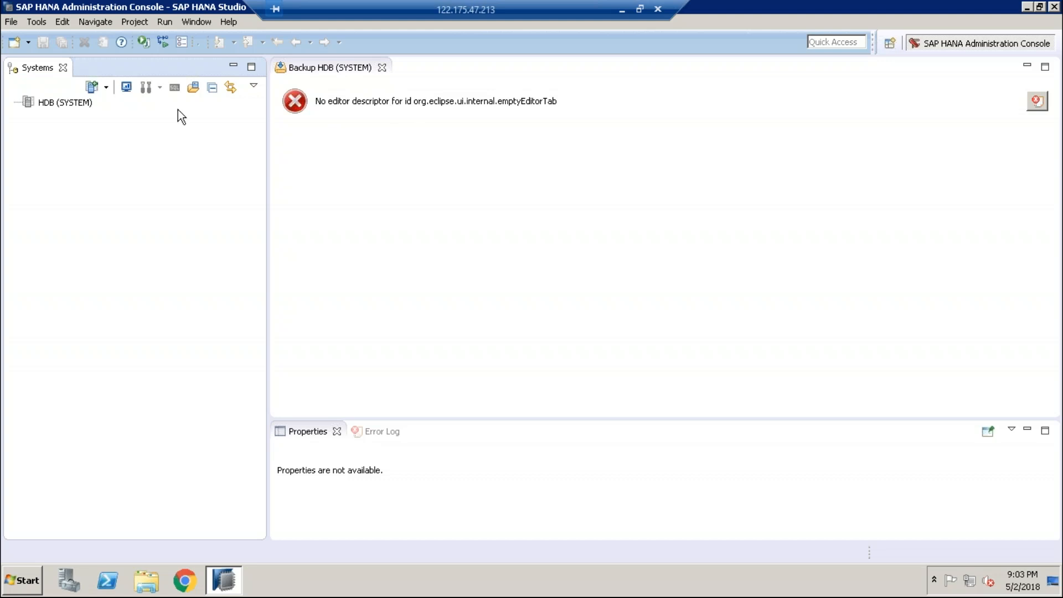
# Step: Log on to the HDB (SYSTEM) database by entering its password
pyautogui.click(65, 100)
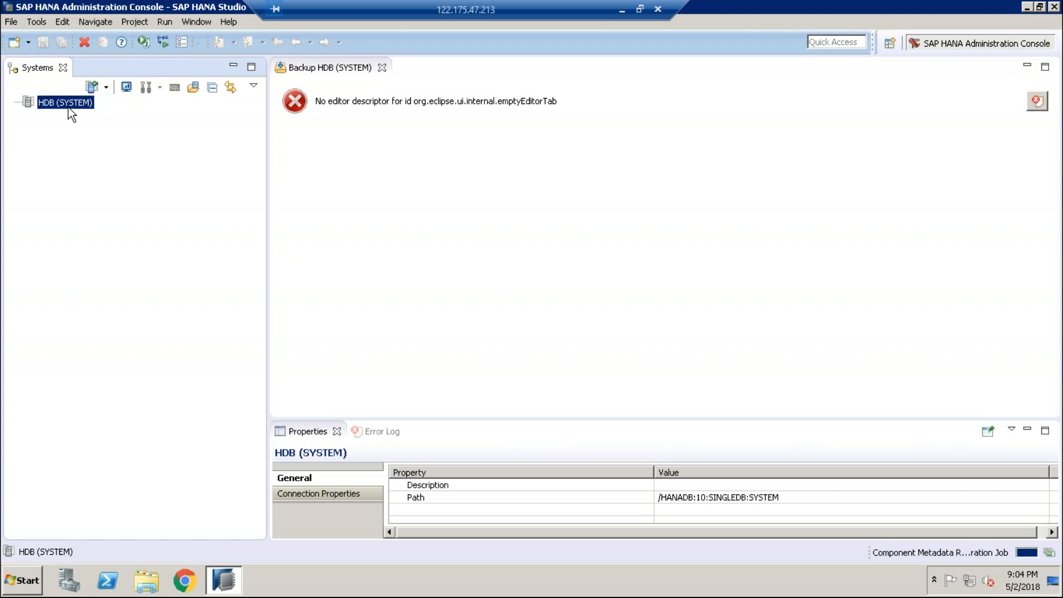
pyautogui.rightClick(68, 107)
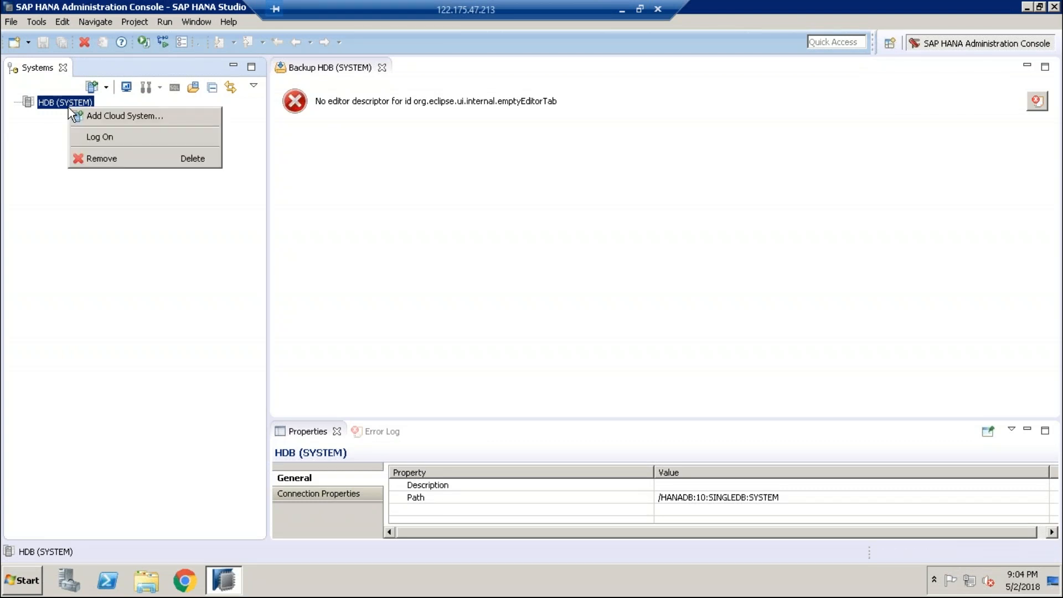
pyautogui.click(109, 141)
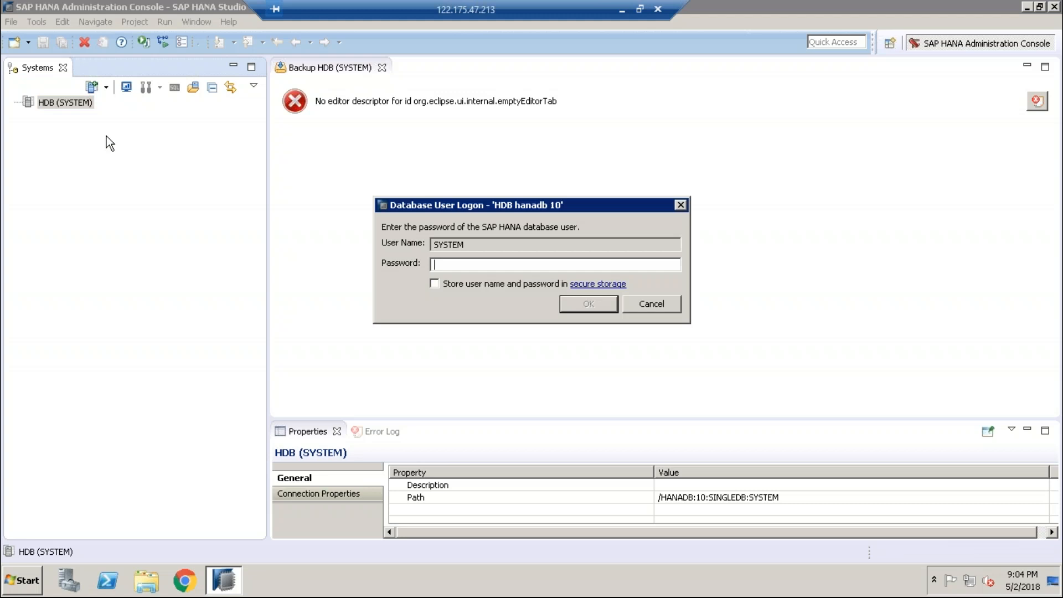
pyautogui.write('••••••••')
pyautogui.press('Return')
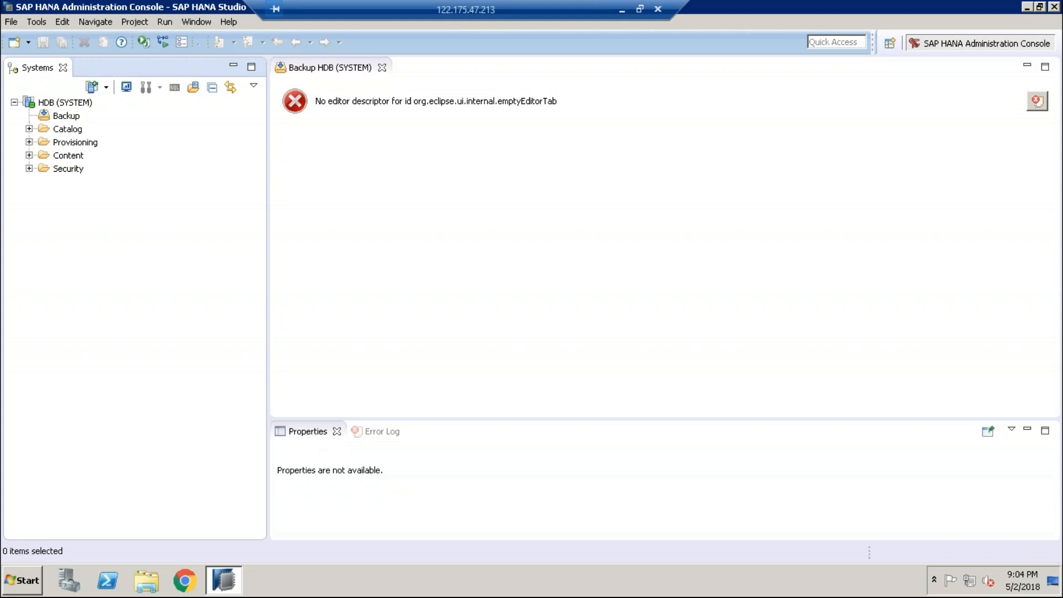
pyautogui.click(295, 99)
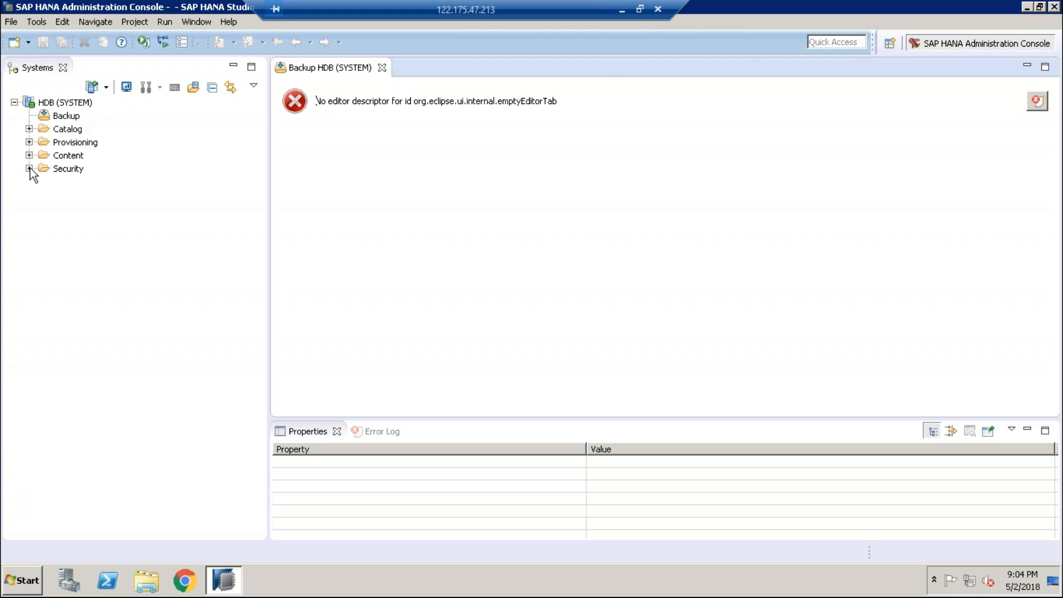
# Step: Expand the Catalog node under HDB (SYSTEM) to list its schemas
pyautogui.click(28, 129)
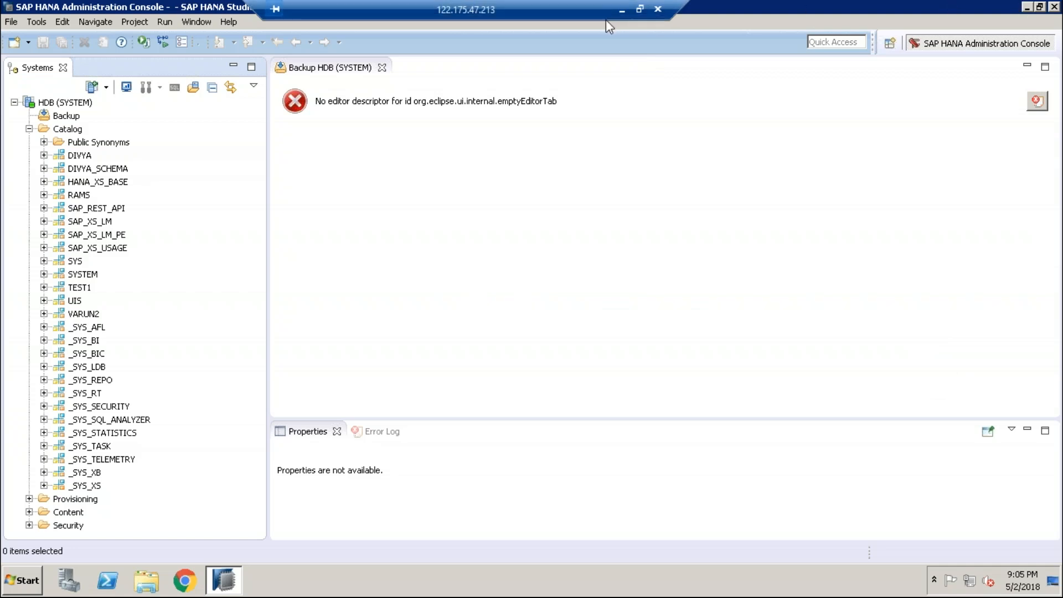
# Step: Open the pasted Guru99 SAP HANA attribute view tutorial address in a new Edge tab and scroll down
pyautogui.click(621, 10)
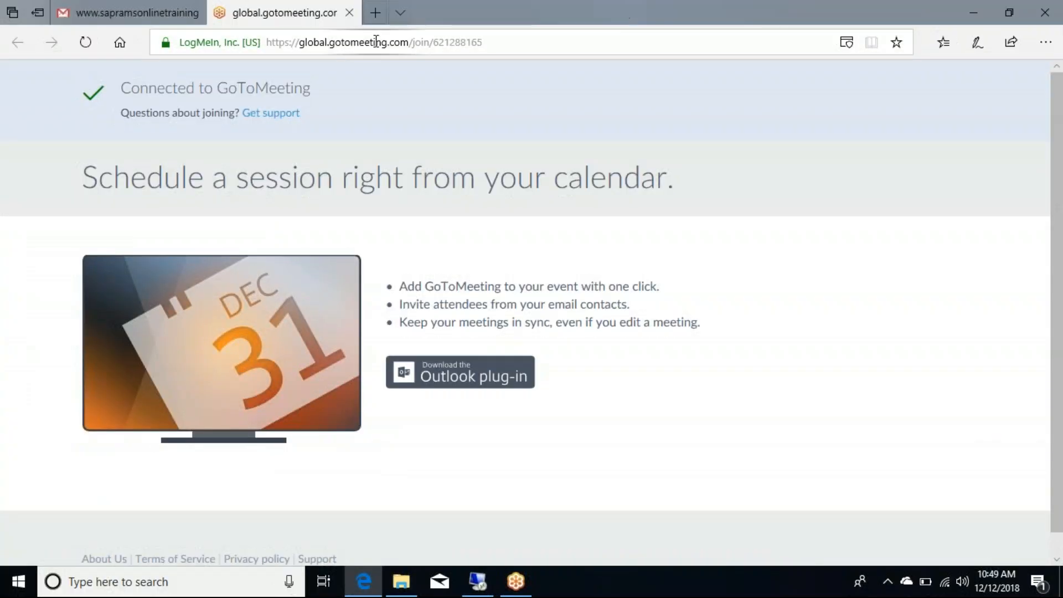
pyautogui.click(375, 12)
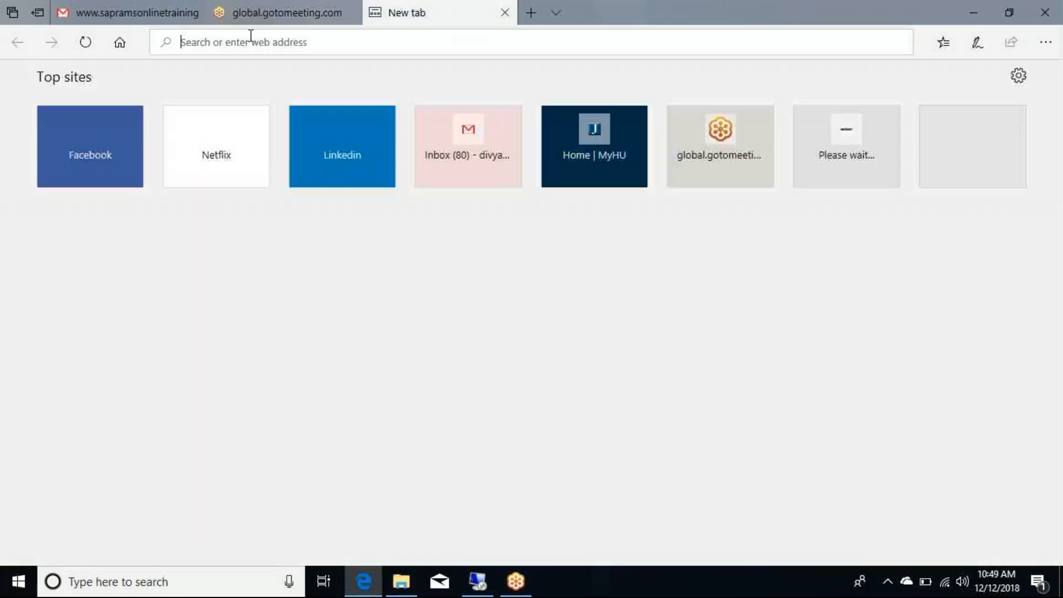
pyautogui.write('https://www.guru99.com/sap-hana-attribute-view.html')
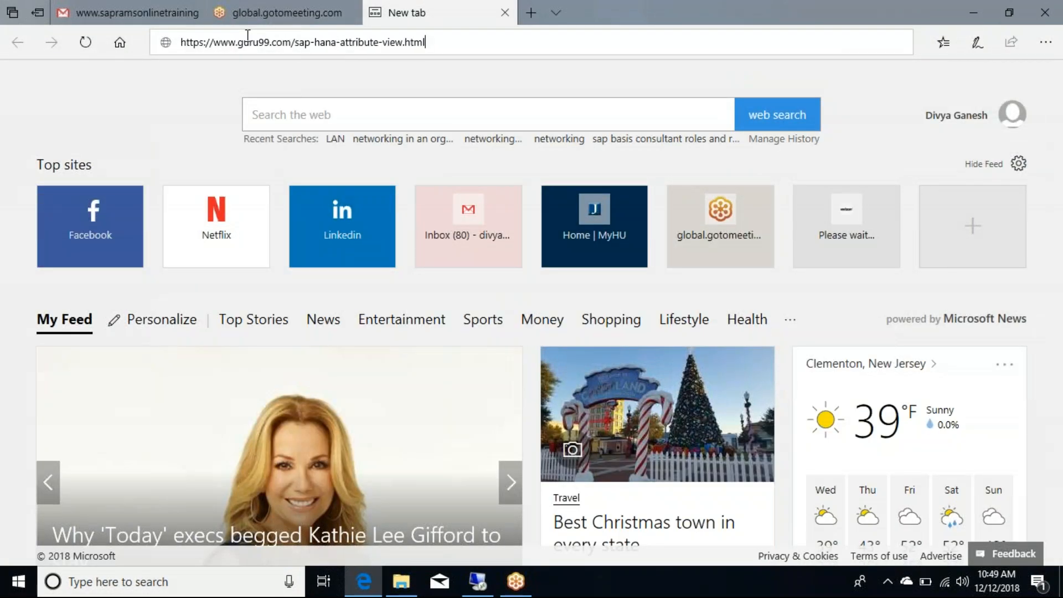
pyautogui.press('Return')
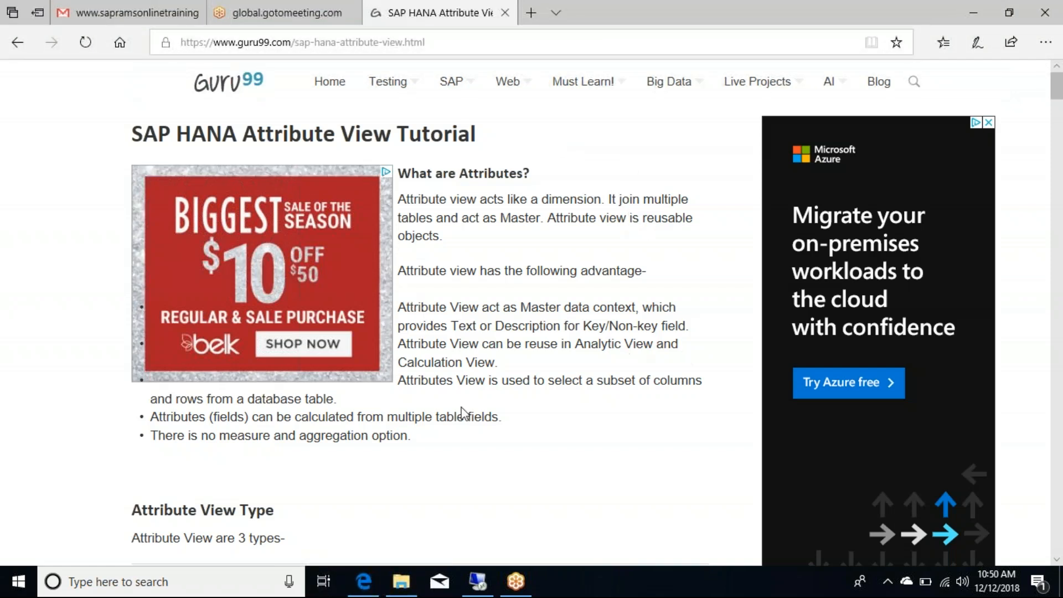
pyautogui.click(520, 434)
pyautogui.scroll(-3, 520, 434)
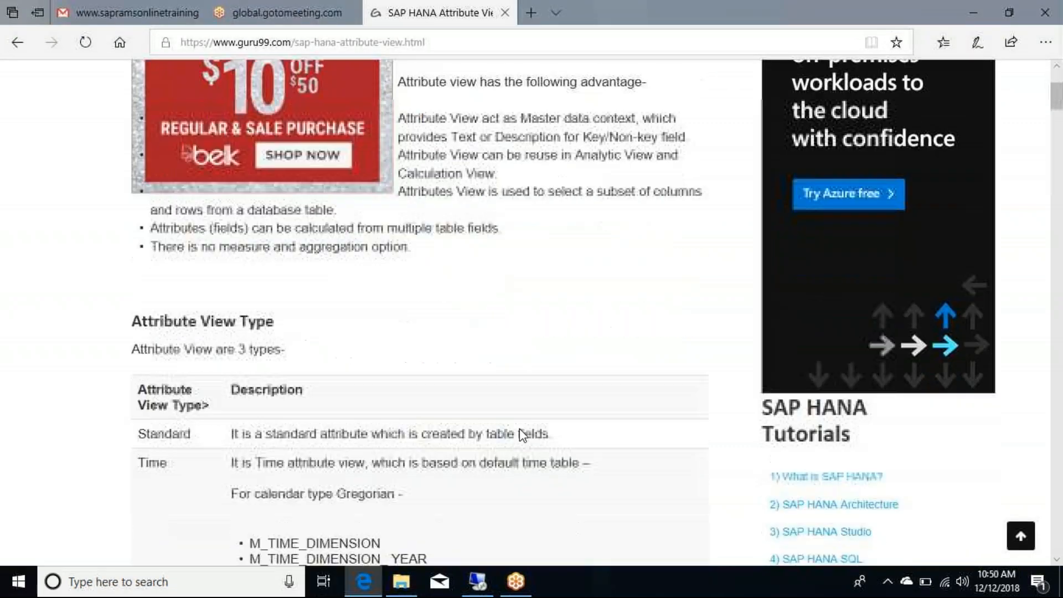
pyautogui.scroll(-6, 519, 430)
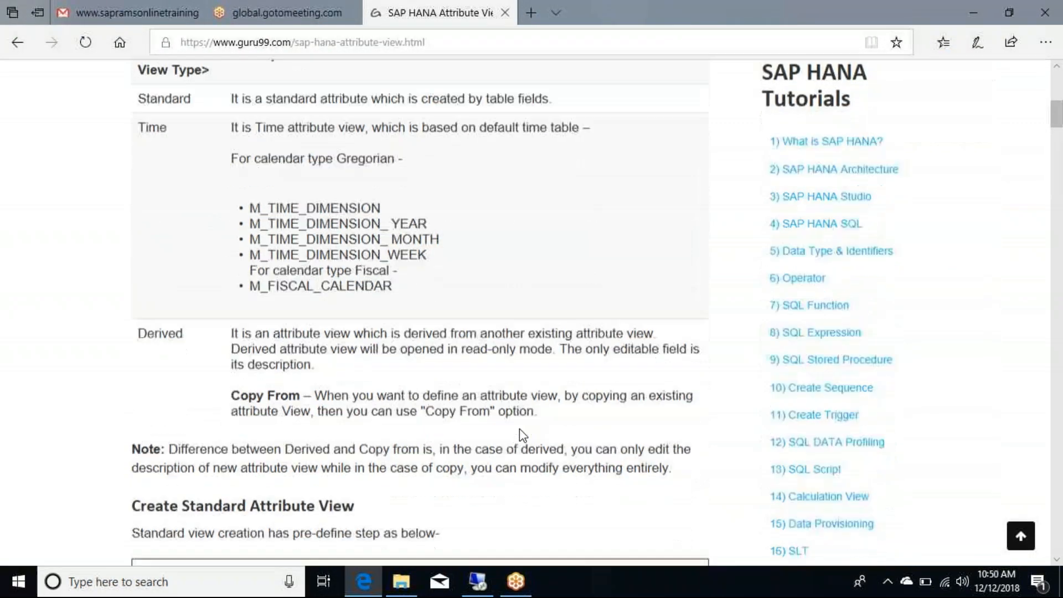
pyautogui.scroll(-1, 520, 429)
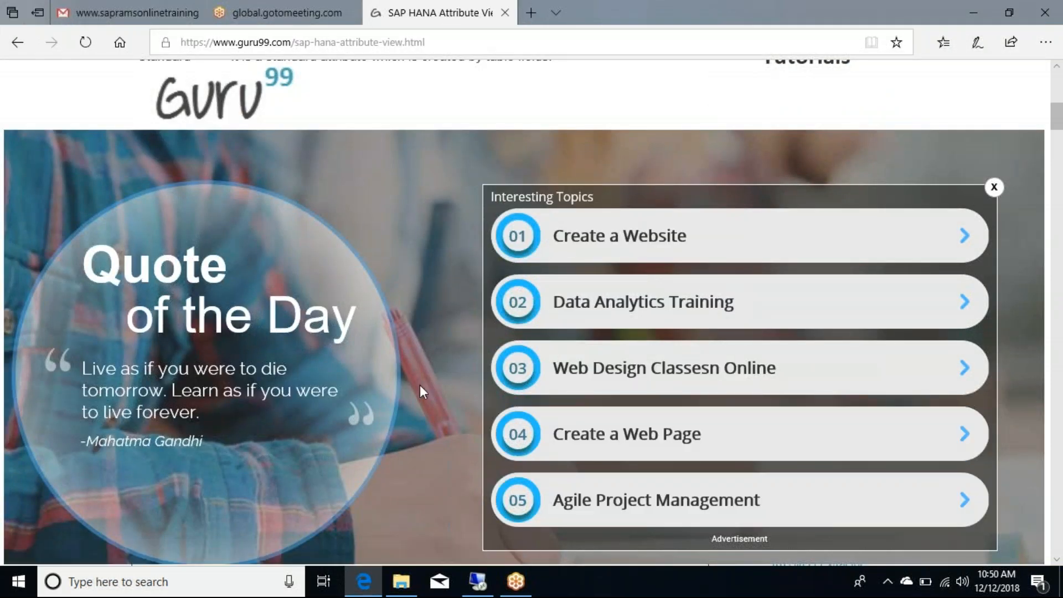
# Step: Dismiss the Interesting Topics ad and scroll to the DHK_SCHEMA PRODUCT table creation script
pyautogui.click(477, 582)
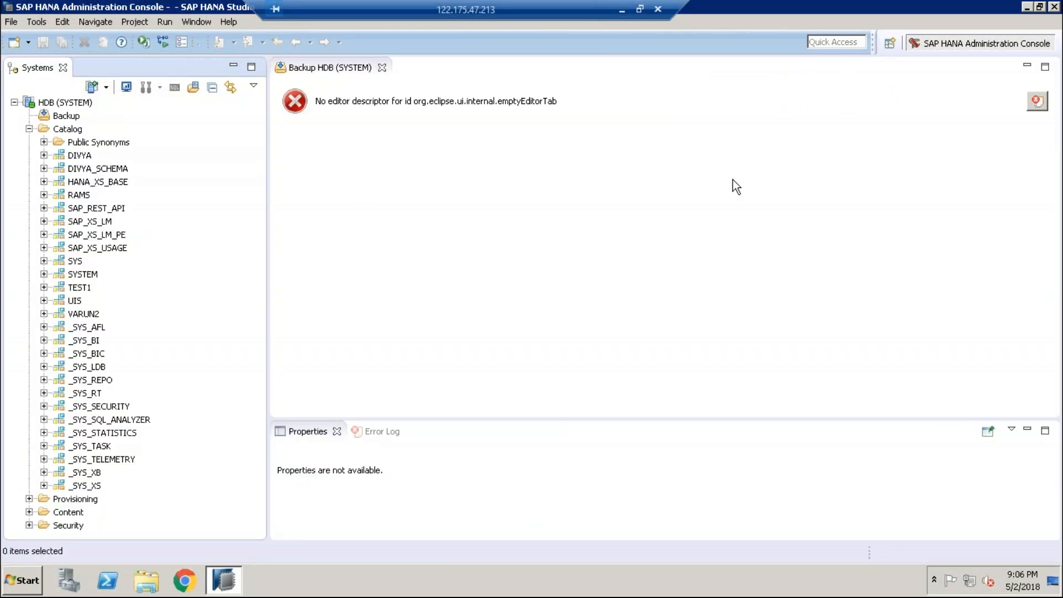
pyautogui.click(617, 10)
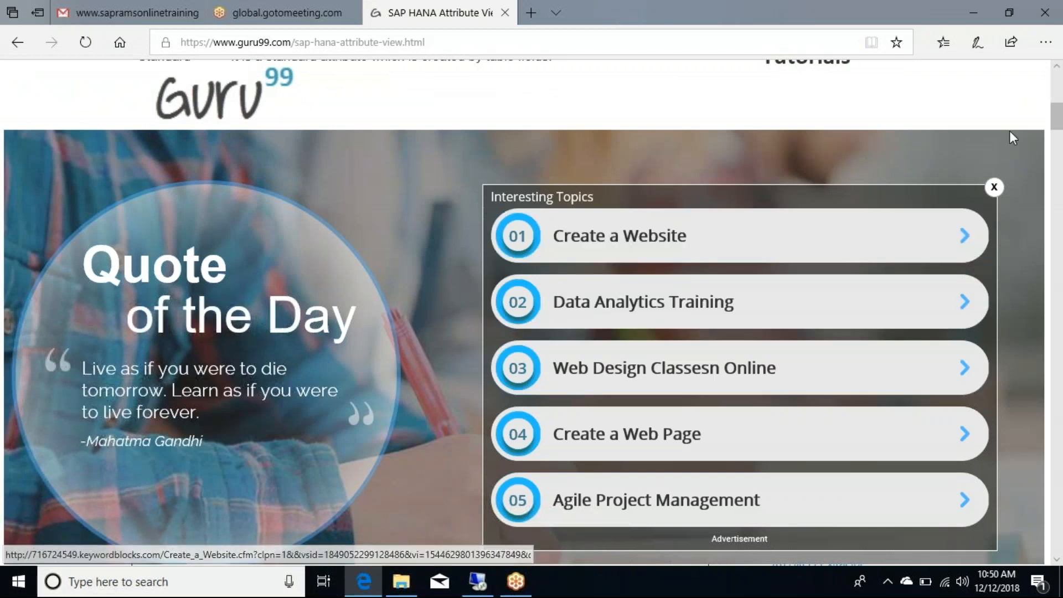
pyautogui.click(995, 188)
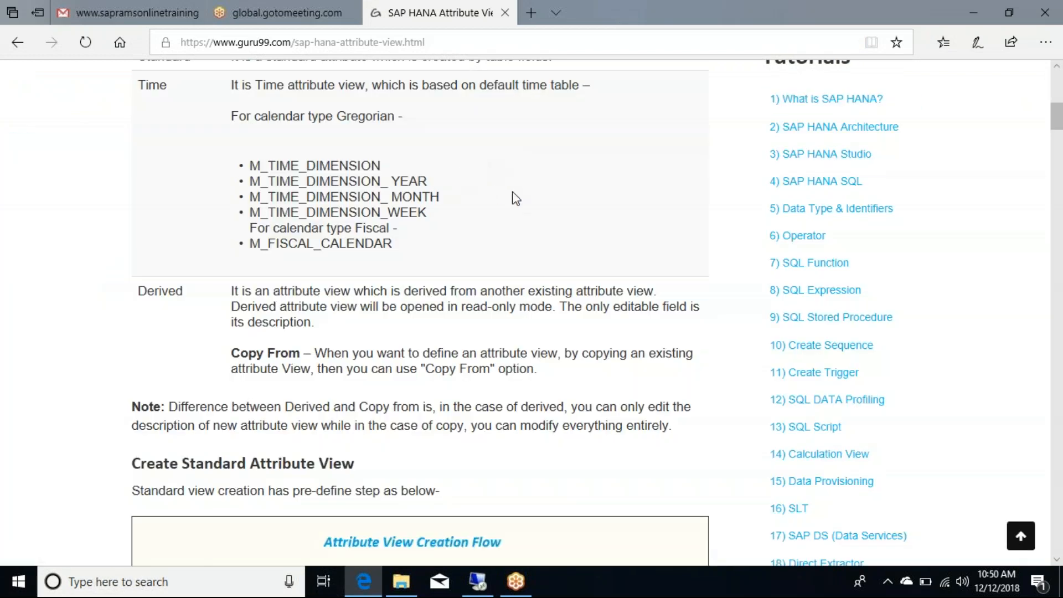
pyautogui.scroll(-10, 515, 199)
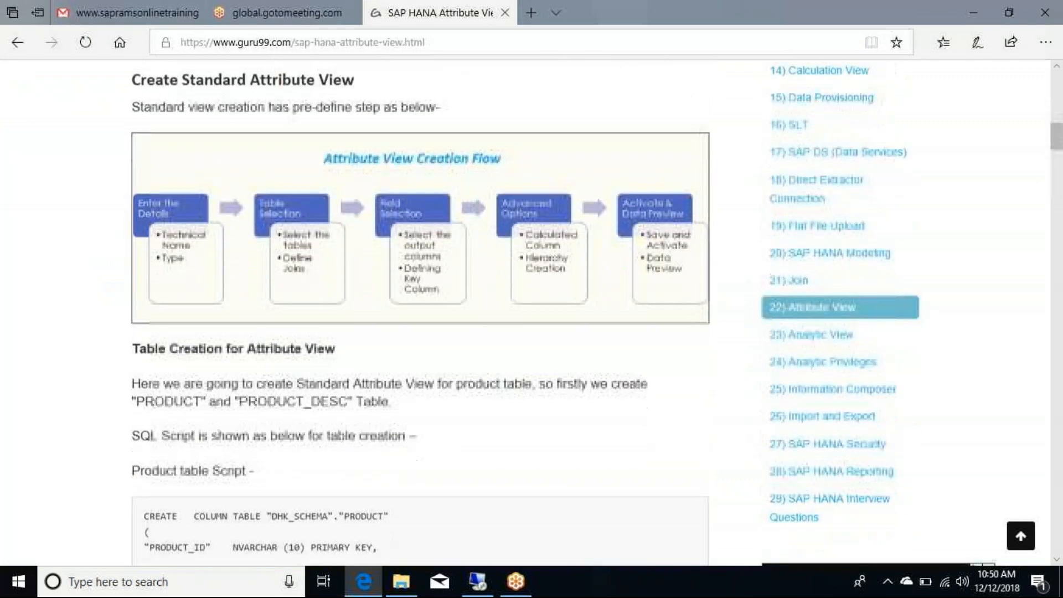
pyautogui.scroll(-4, 380, 182)
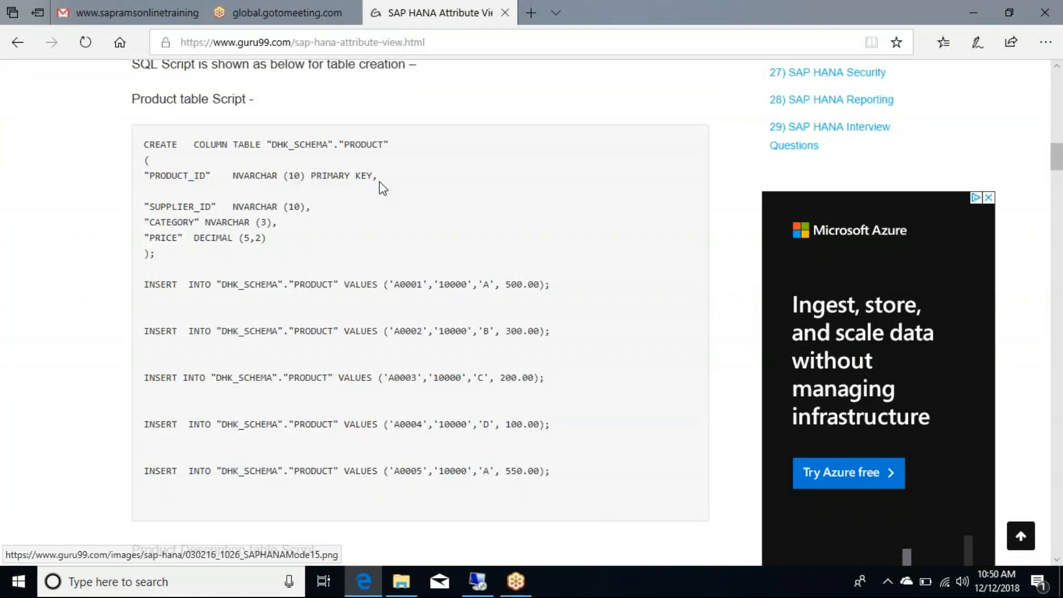
# Step: Select the whole CREATE COLUMN TABLE PRODUCT statement, then go back to the remote Studio session
pyautogui.moveTo(392, 145); pyautogui.dragTo(217, 145)
pyautogui.click(204, 175)
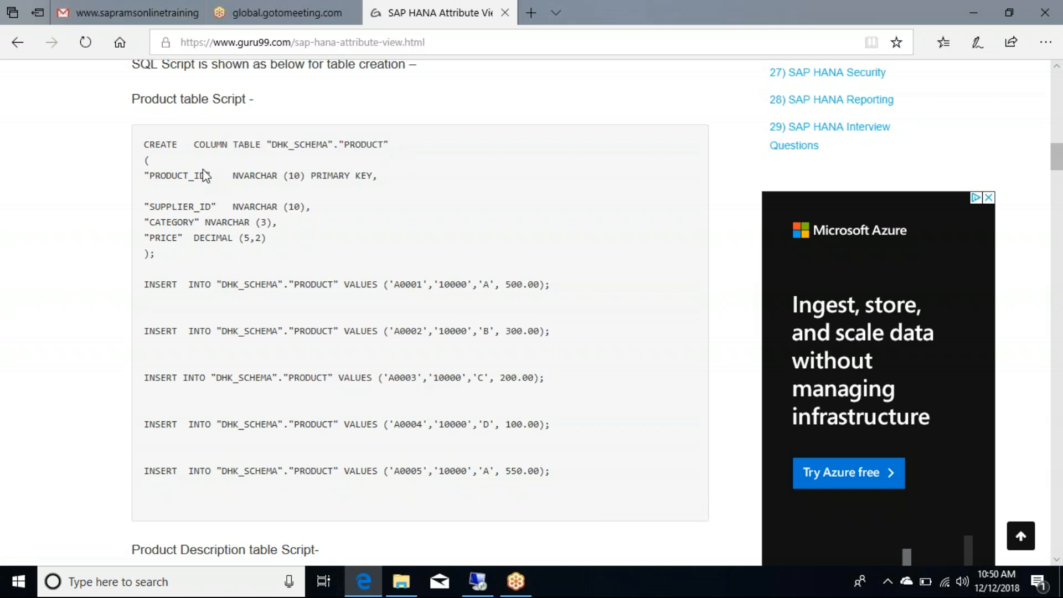
pyautogui.moveTo(145, 144); pyautogui.dragTo(388, 143)
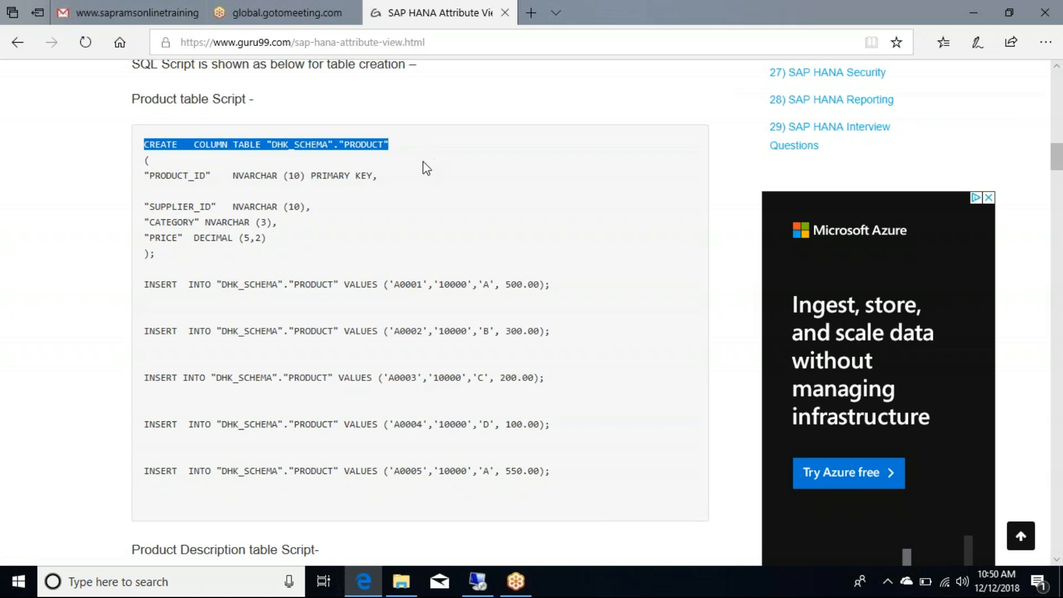
pyautogui.click(336, 203)
pyautogui.moveTo(157, 254); pyautogui.dragTo(141, 144)
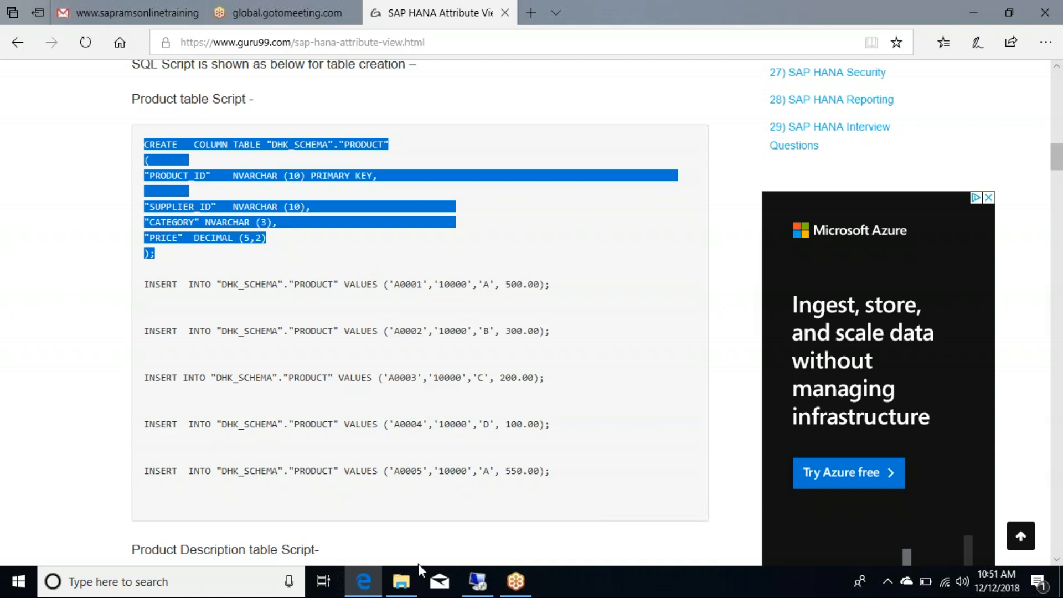
pyautogui.click(478, 582)
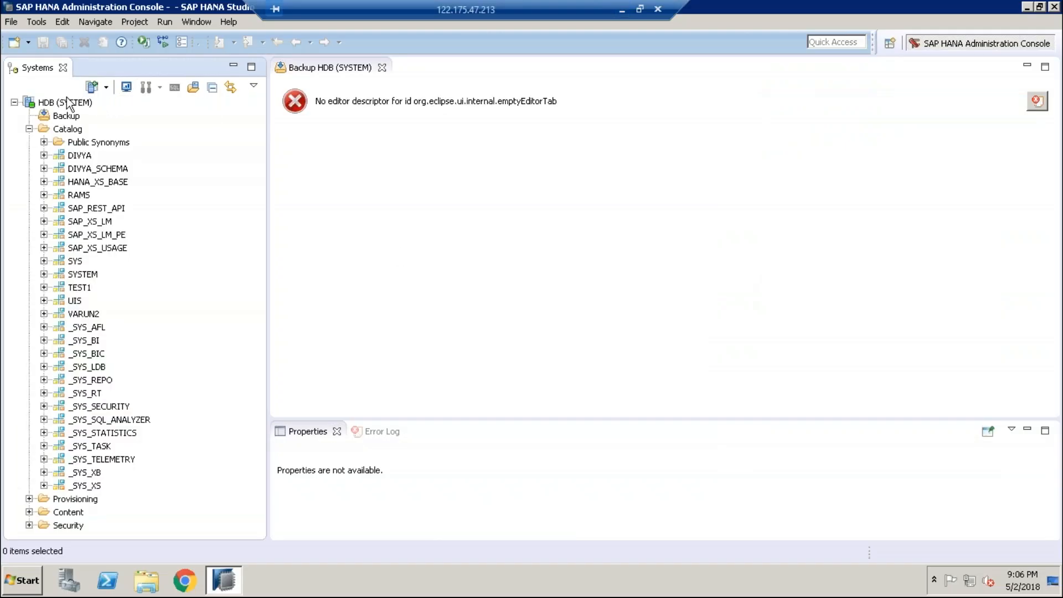
# Step: Open HDB - SQL Console 1 from the HDB (SYSTEM) context menu
pyautogui.moveTo(66, 103)
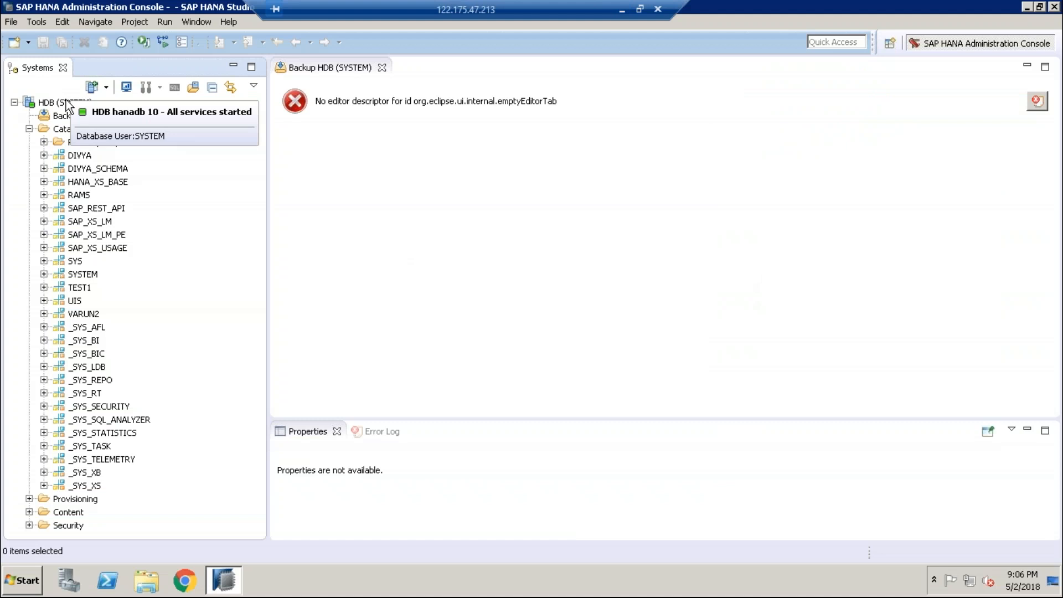
pyautogui.click(60, 103)
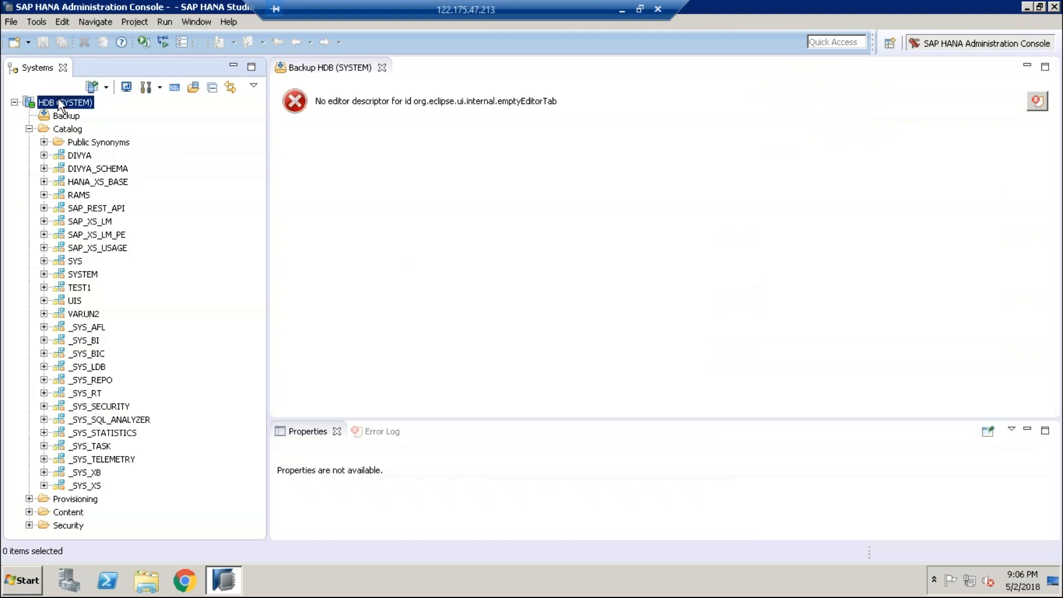
pyautogui.rightClick(58, 99)
pyautogui.press('Escape')
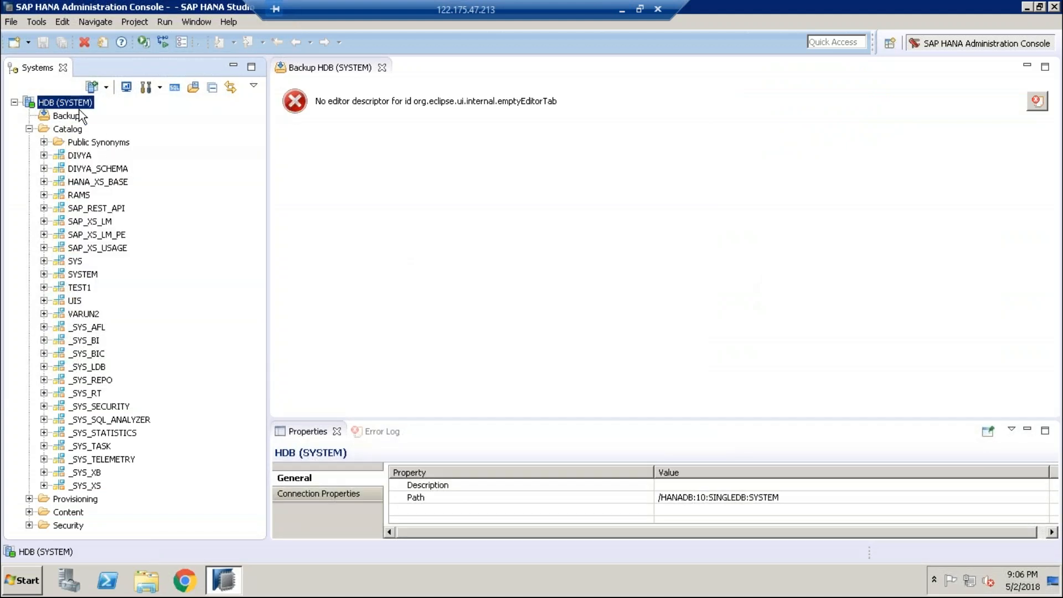
pyautogui.rightClick(58, 100)
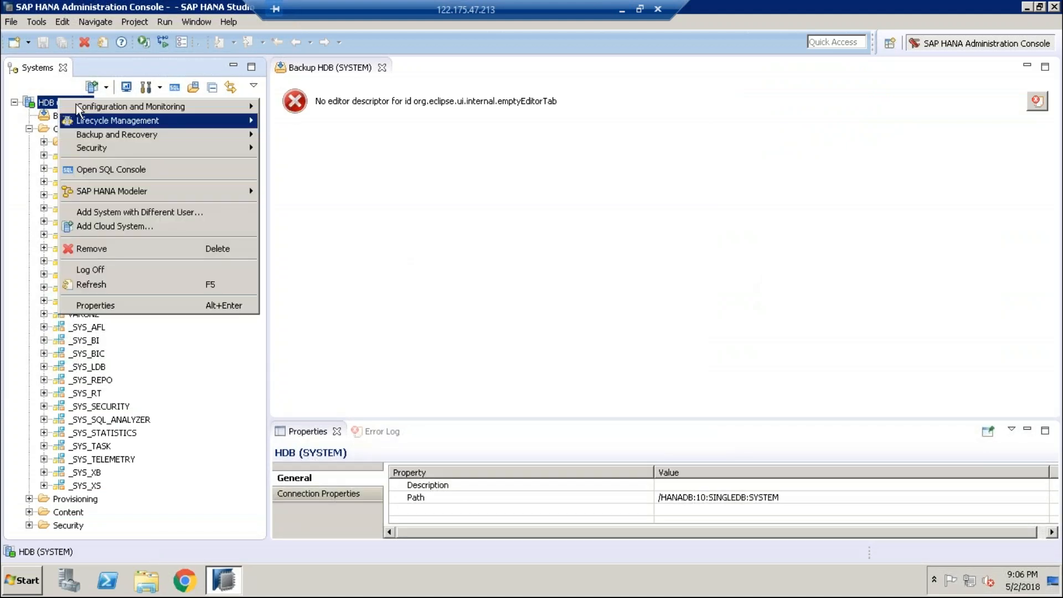
pyautogui.click(96, 170)
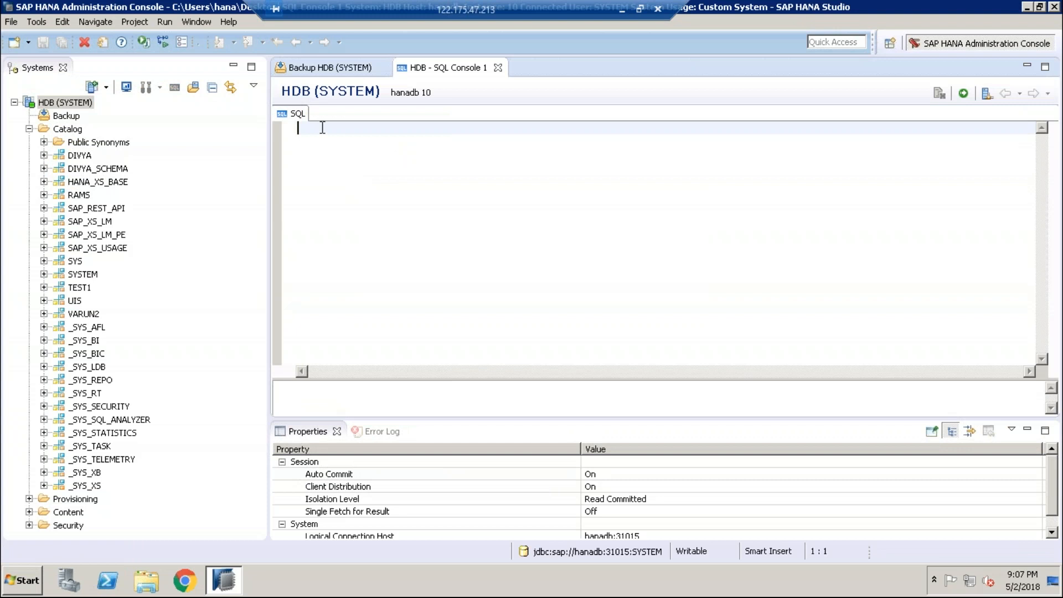
# Step: Expand SYSTEM > Tables, showing the DIVYA1 table, and open SQL Console 2 from the Tables folder
pyautogui.click(43, 275)
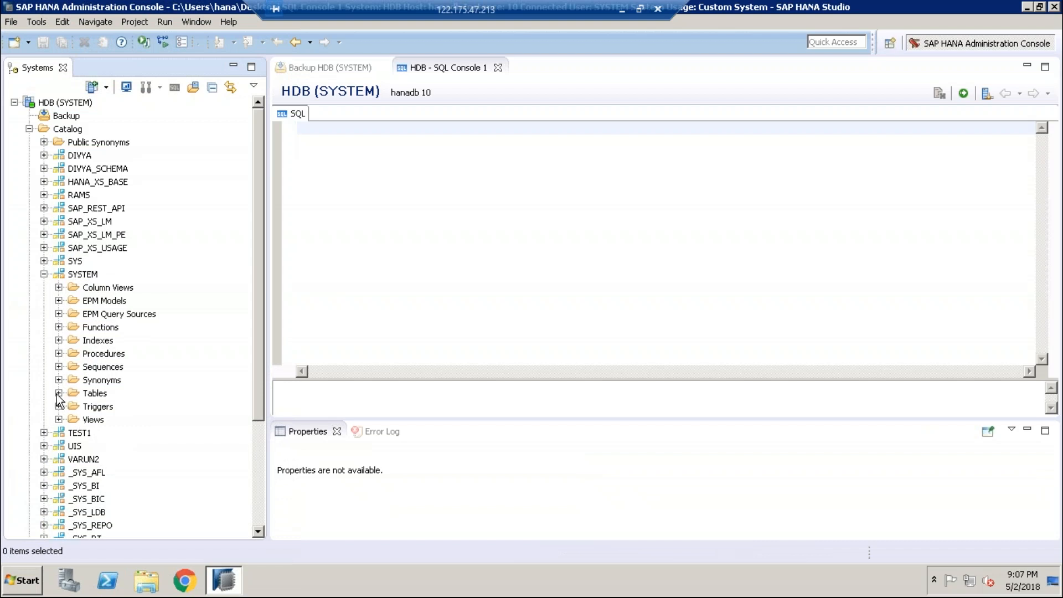
pyautogui.click(91, 280)
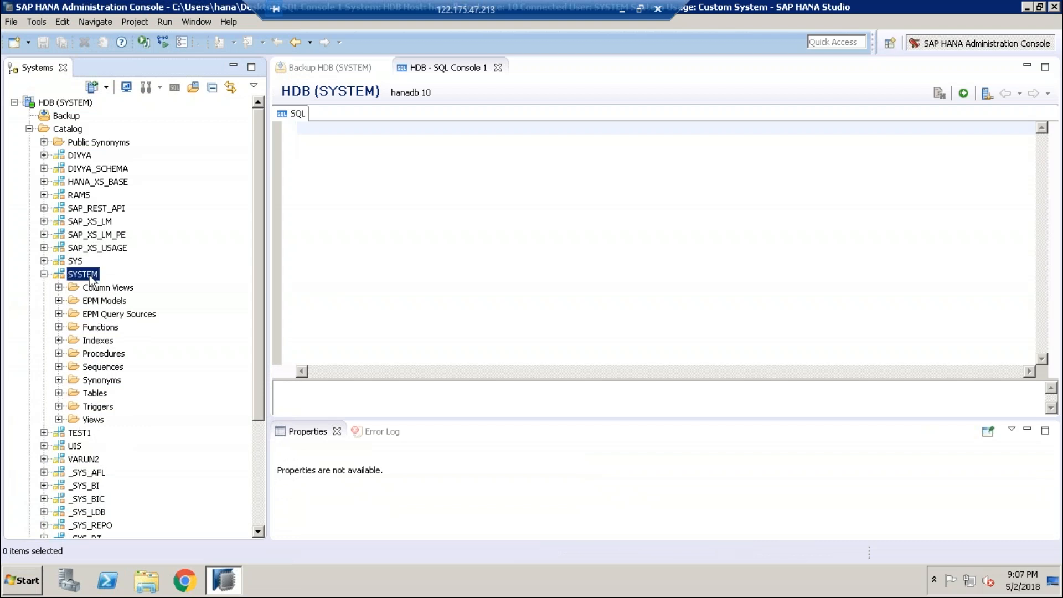
pyautogui.rightClick(90, 277)
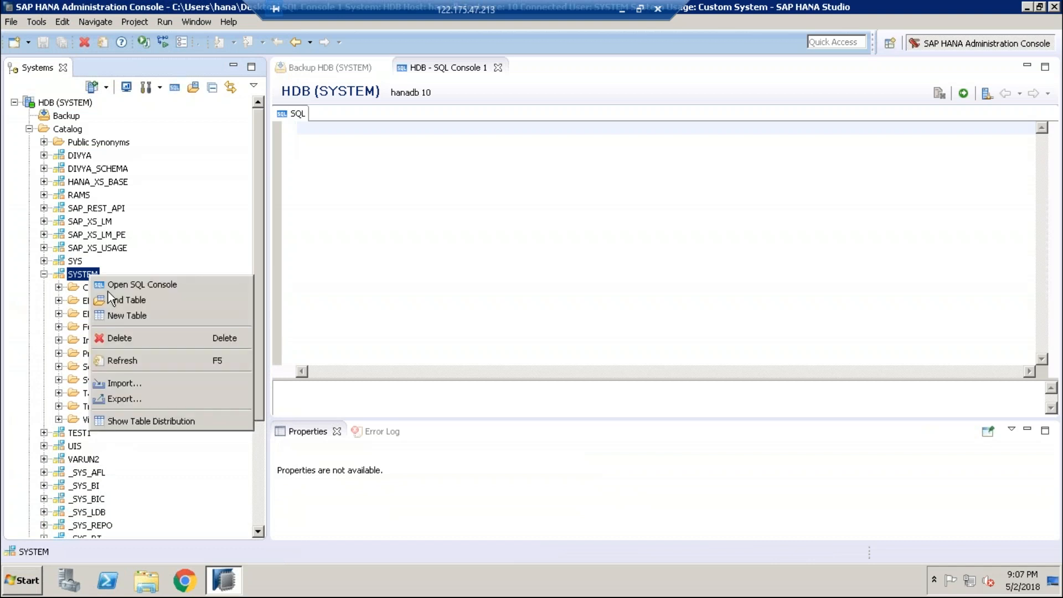
pyautogui.click(53, 413)
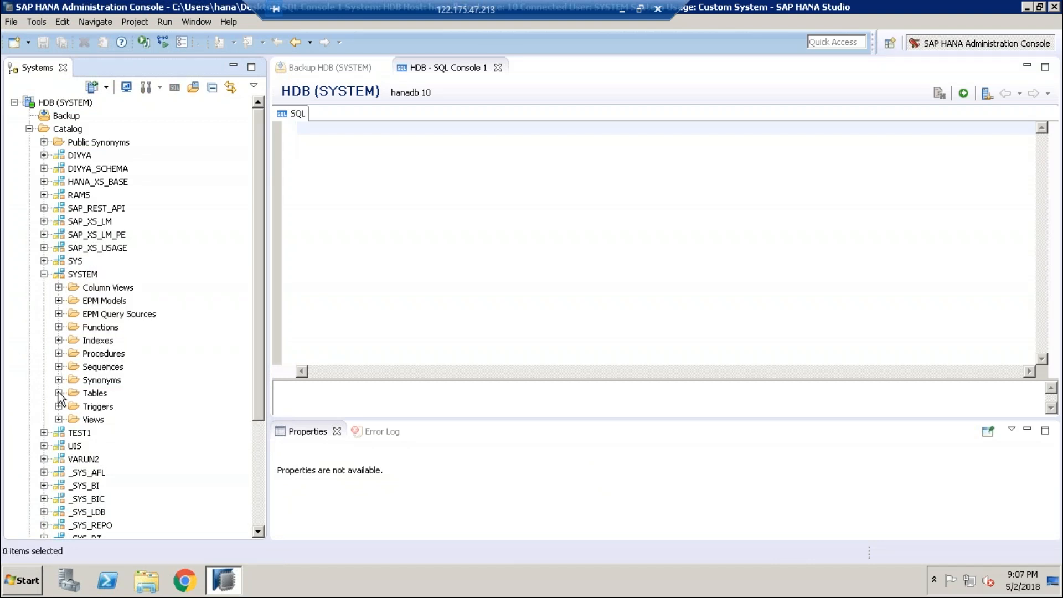
pyautogui.click(58, 394)
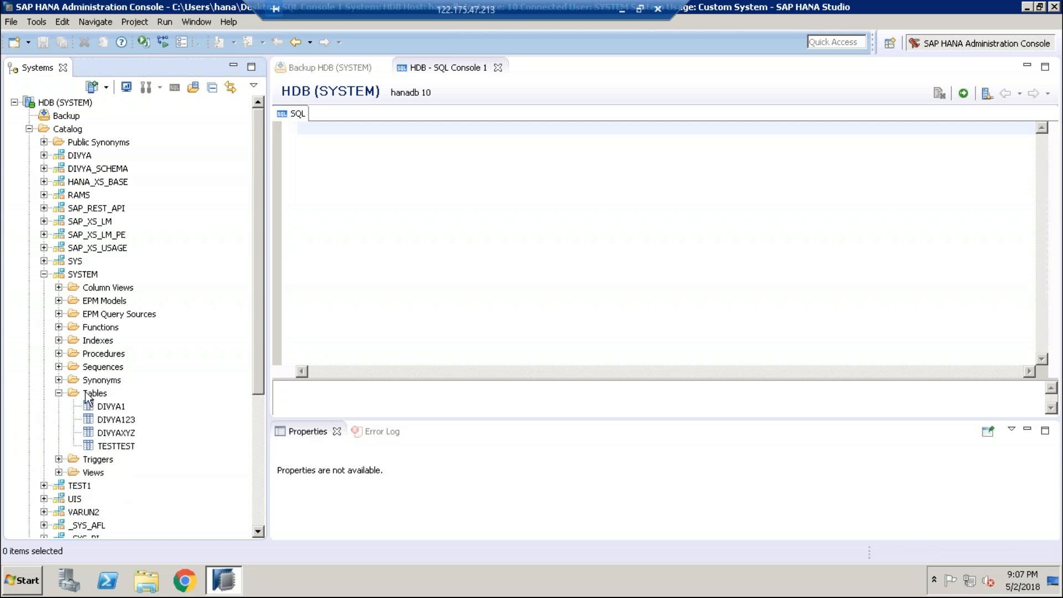
pyautogui.click(111, 406)
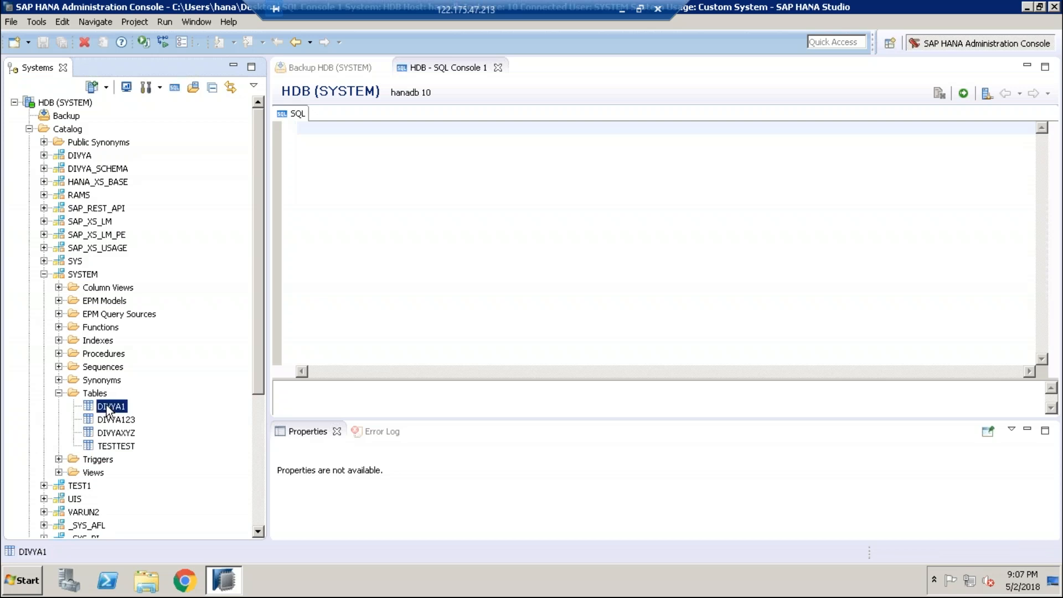
pyautogui.rightClick(106, 407)
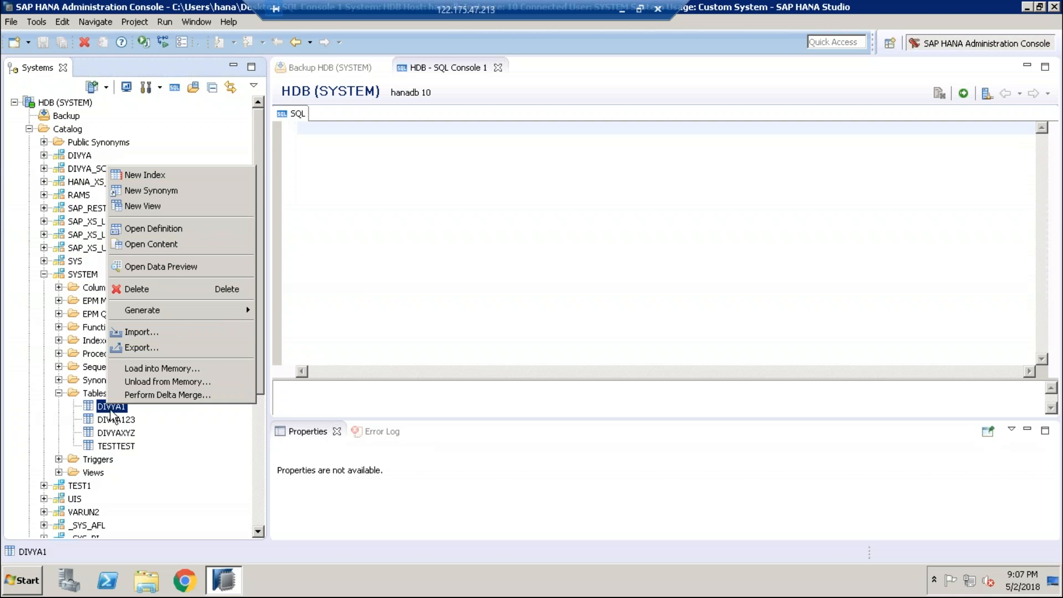
pyautogui.click(93, 391)
pyautogui.click(93, 395)
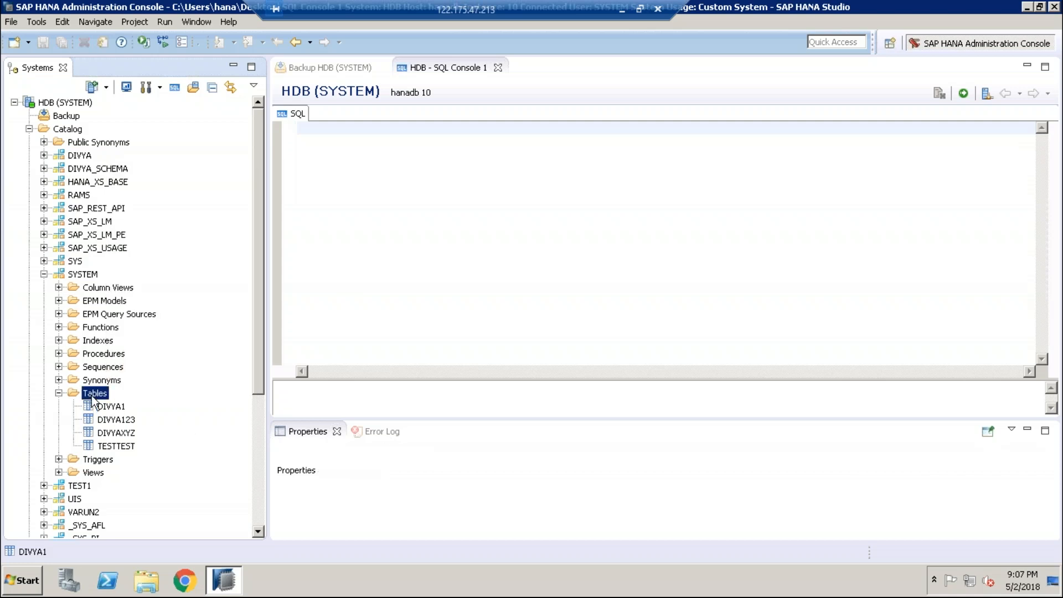
pyautogui.rightClick(93, 397)
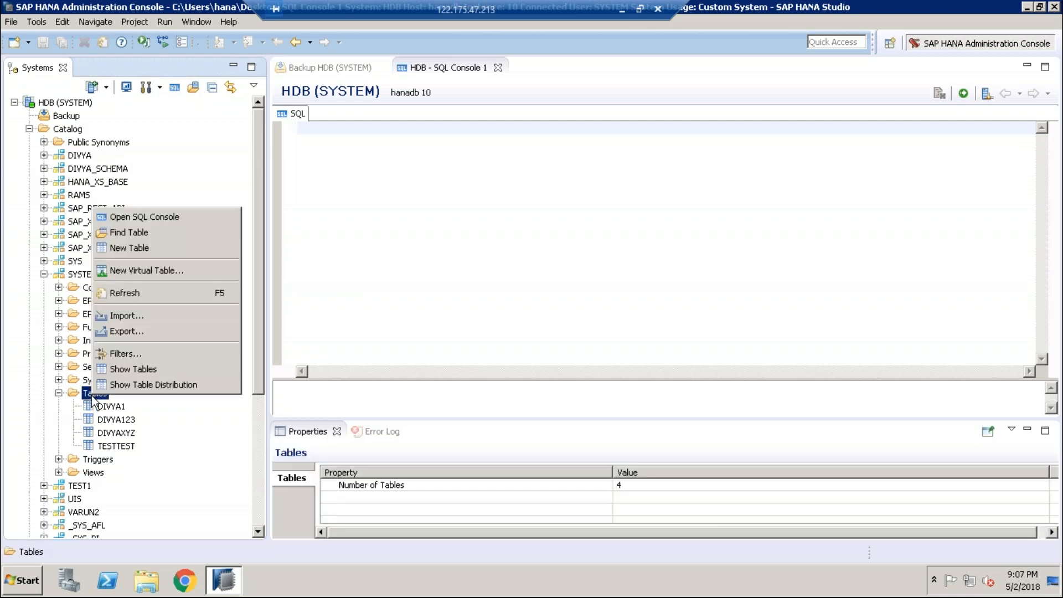
pyautogui.click(151, 217)
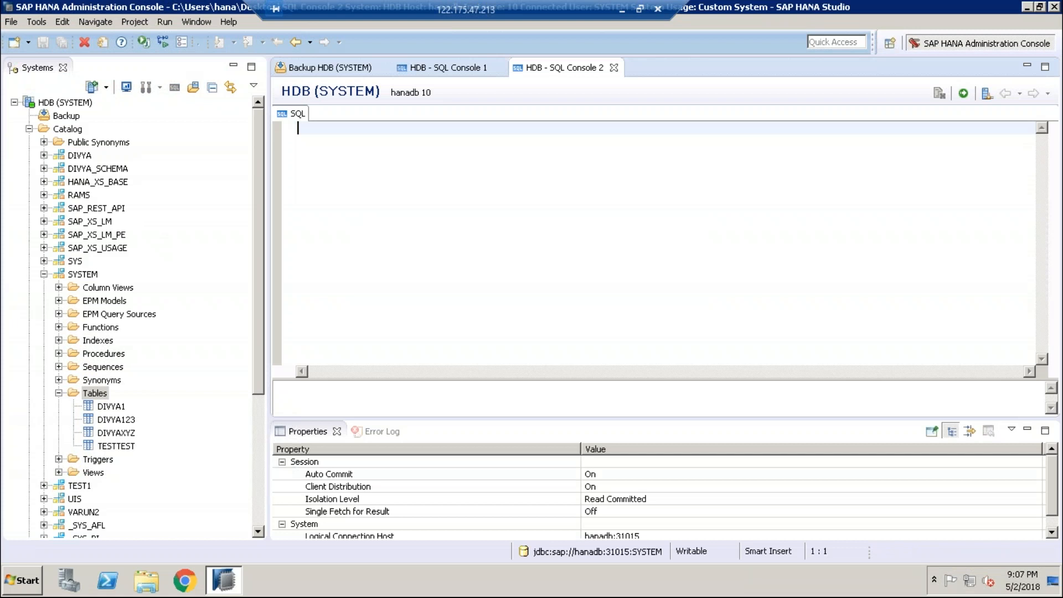
# Step: Close SQL Console 1, paste the PRODUCT script, change DHK_SCHEMA to SYSTEM_SCHEMA, and execute it
pyautogui.click(498, 68)
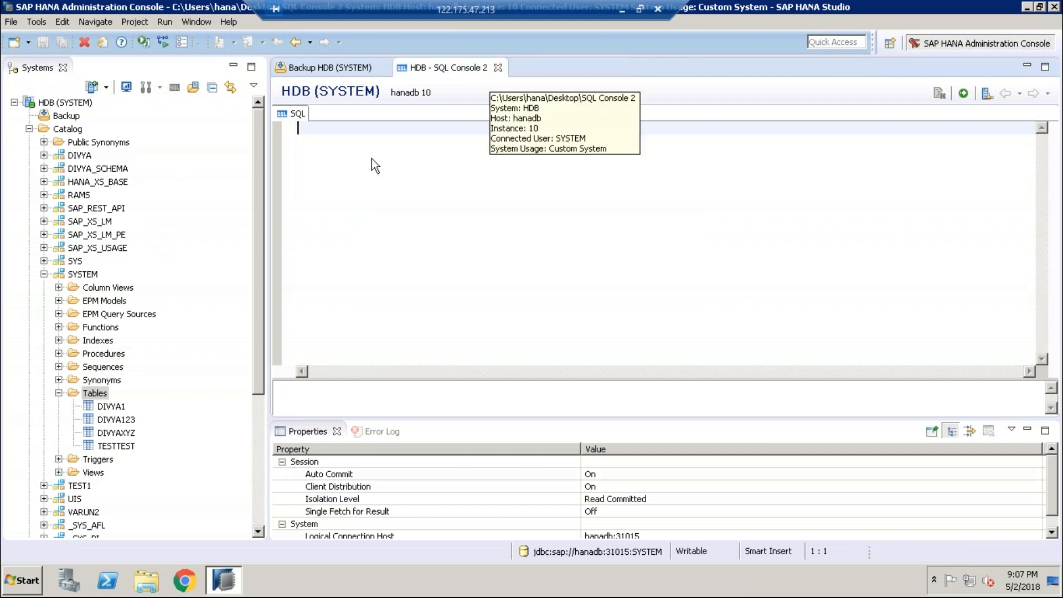
pyautogui.write('CREATE COLUMN TABLE "DIVYA_SCHEMA"."PRODUCT" ( "PRODUCT_ID" NVARCHAR(10) PRIMARY KEY, "SUPPLIER_ID" NVARCHAR(10), "CATEGORY" NVARCHAR(10), "PRICE" DECIMAL(5,2) );')
pyautogui.rightClick(314, 129)
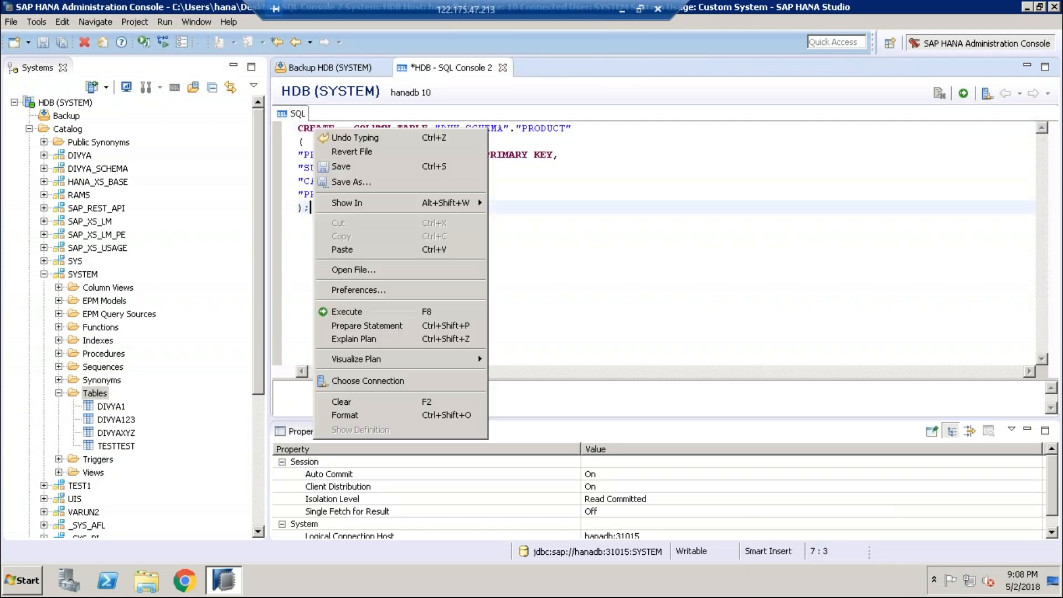
pyautogui.click(546, 239)
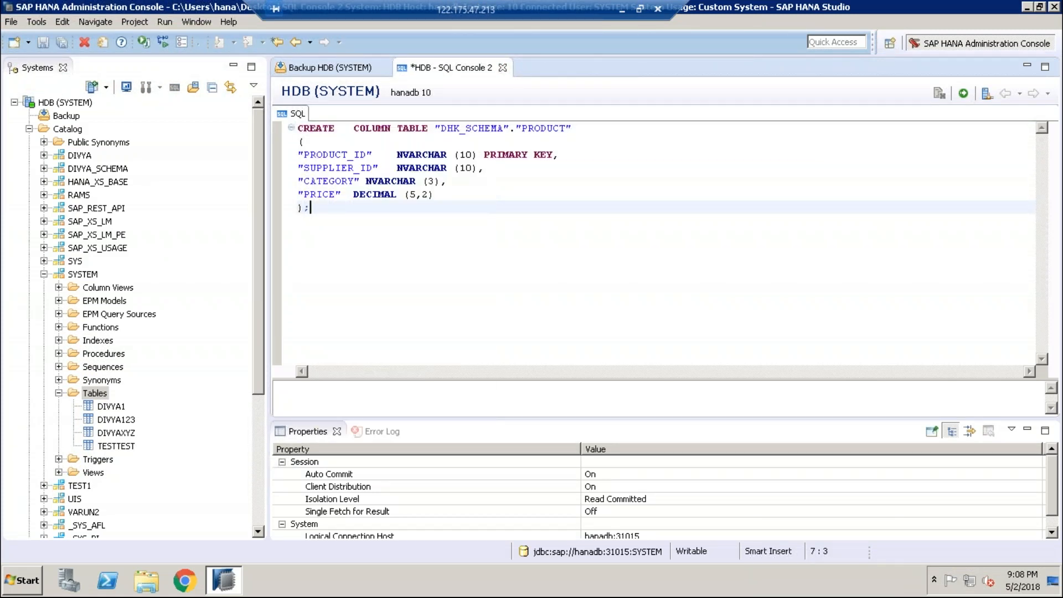
pyautogui.click(503, 129)
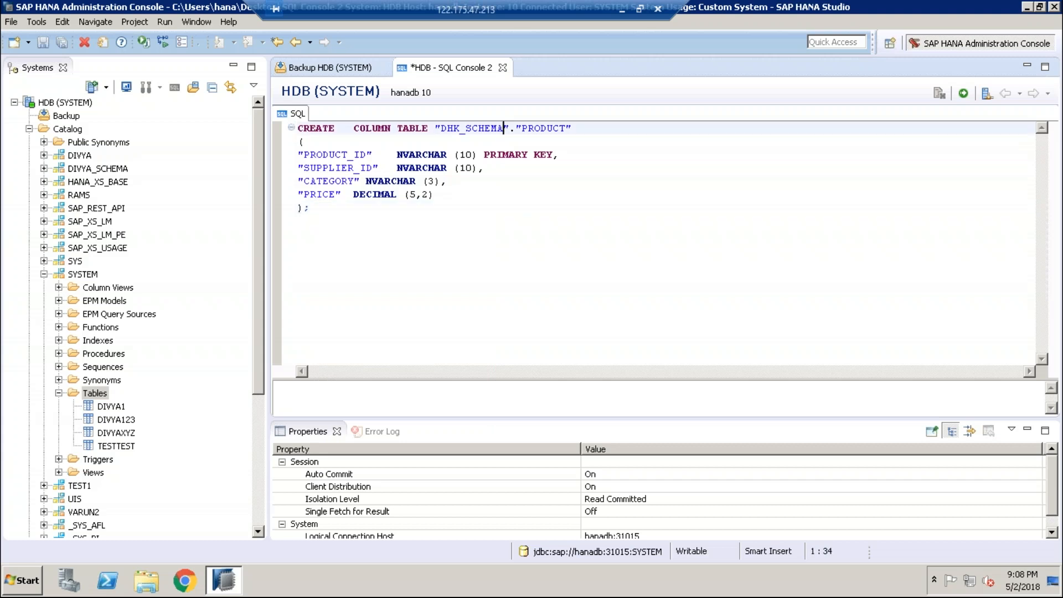
pyautogui.press('BackSpace')
pyautogui.press('BackSpace')
pyautogui.press('BackSpace')
pyautogui.press('BackSpace')
pyautogui.press('BackSpace')
pyautogui.press('BackSpace')
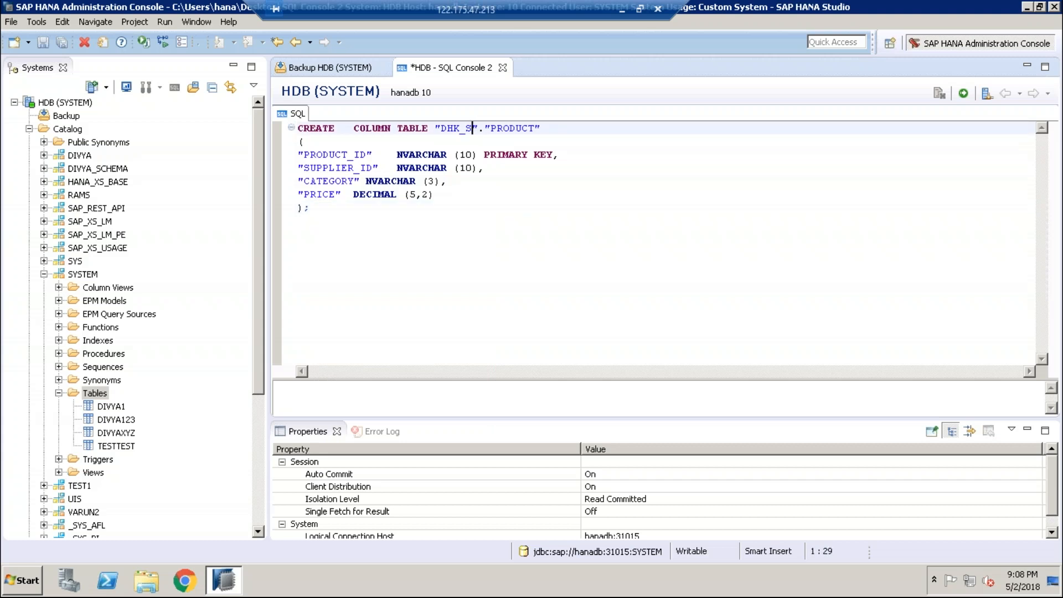
pyautogui.press('BackSpace')
pyautogui.press('BackSpace')
pyautogui.press('BackSpace')
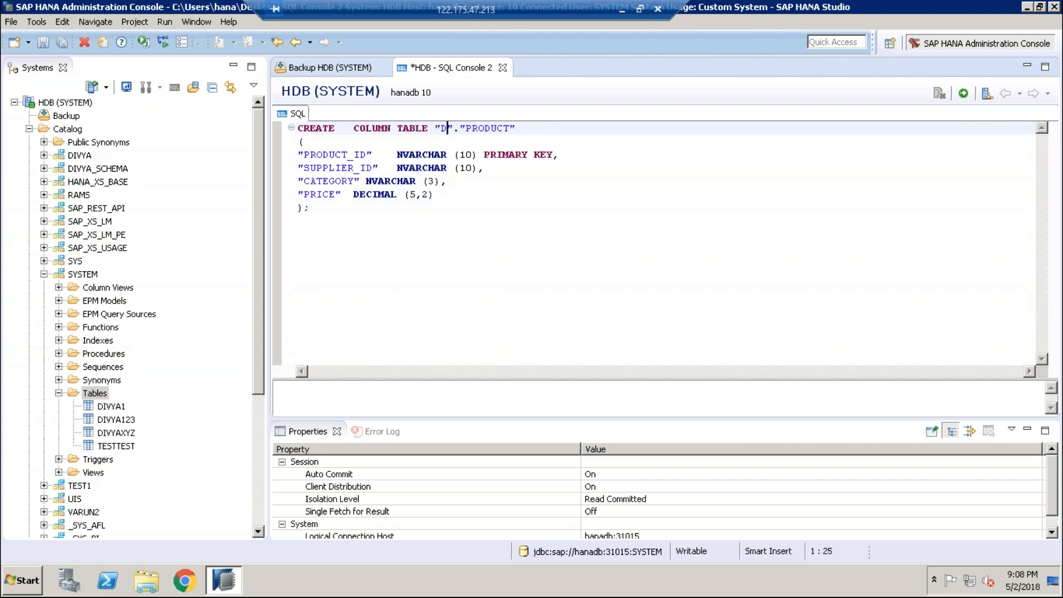
pyautogui.press('BackSpace')
pyautogui.write('SYSTE')
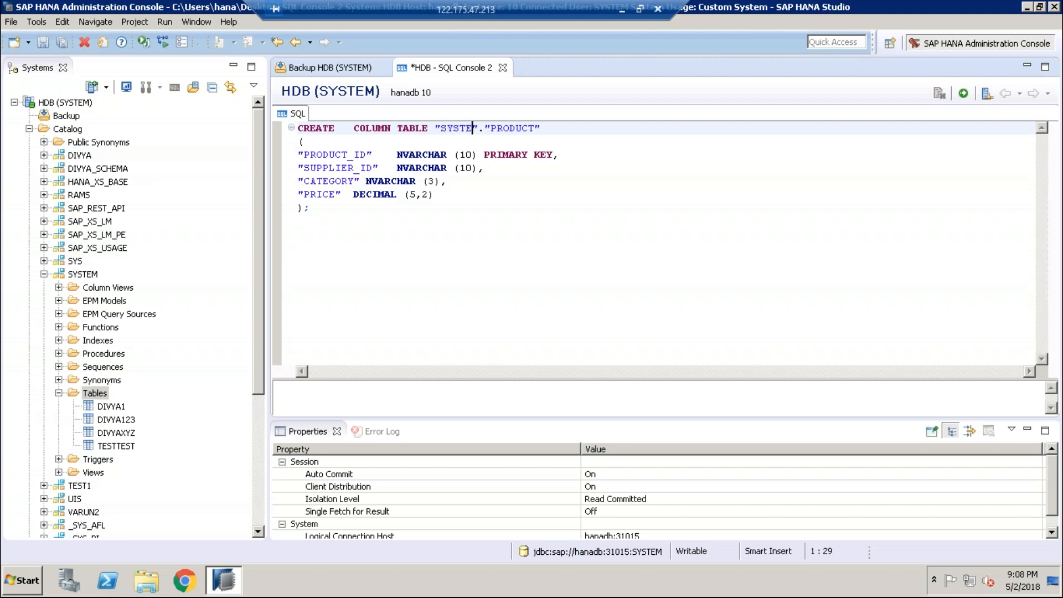
pyautogui.write('M_S')
pyautogui.write('C')
pyautogui.press('BackSpace')
pyautogui.press('BackSpace')
pyautogui.press('BackSpace')
pyautogui.write('_SCHE')
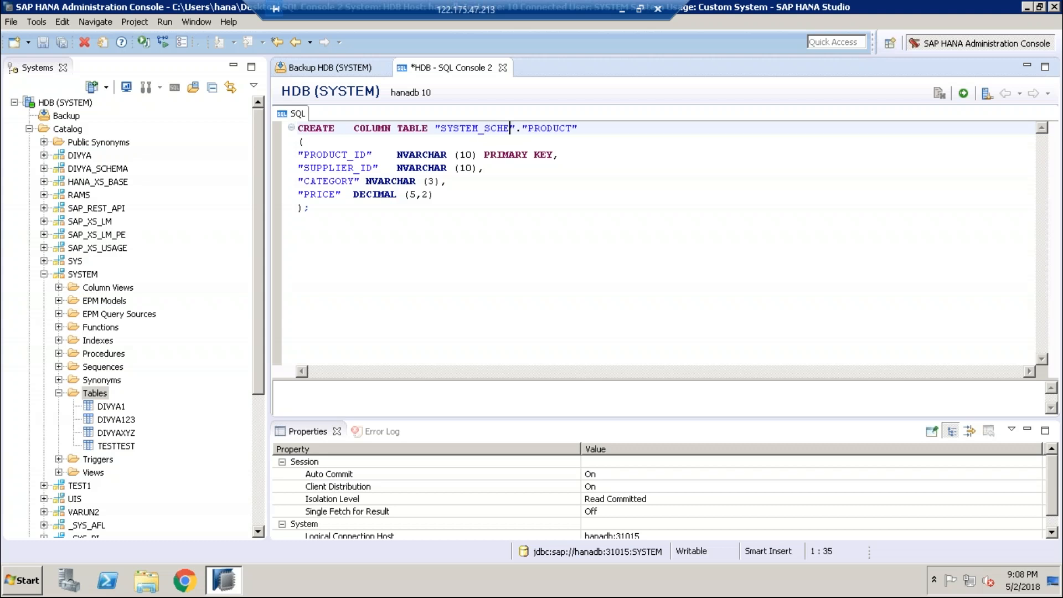
pyautogui.write('MA')
pyautogui.click(963, 94)
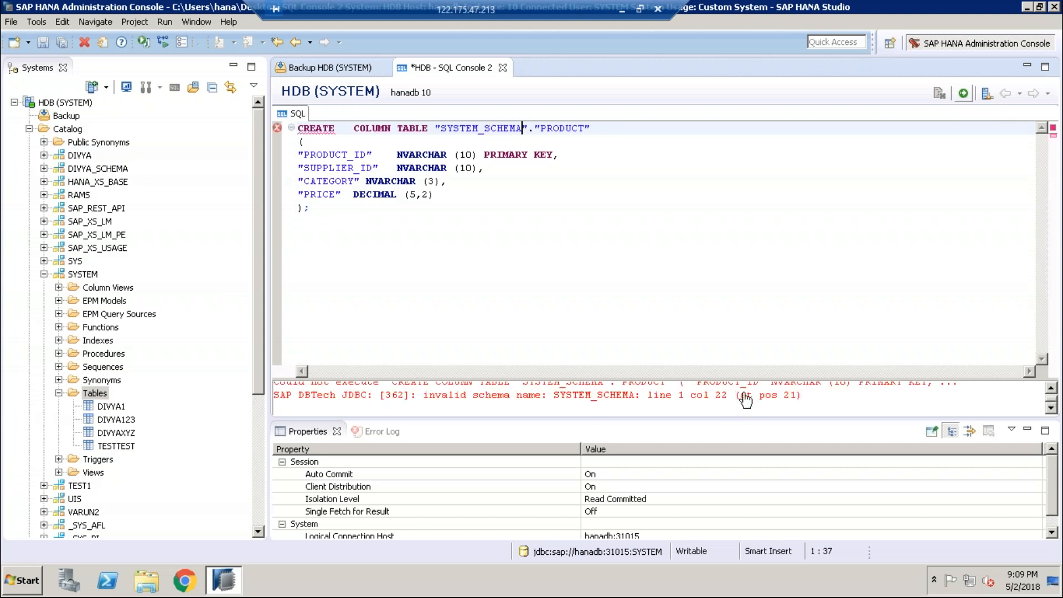
# Step: Trim the schema to SYSTEM, delete the dot before PRODUCT, rerun, and select the statement
pyautogui.press('Down')
pyautogui.click(521, 128)
pyautogui.press('BackSpace')
pyautogui.press('BackSpace')
pyautogui.press('BackSpace')
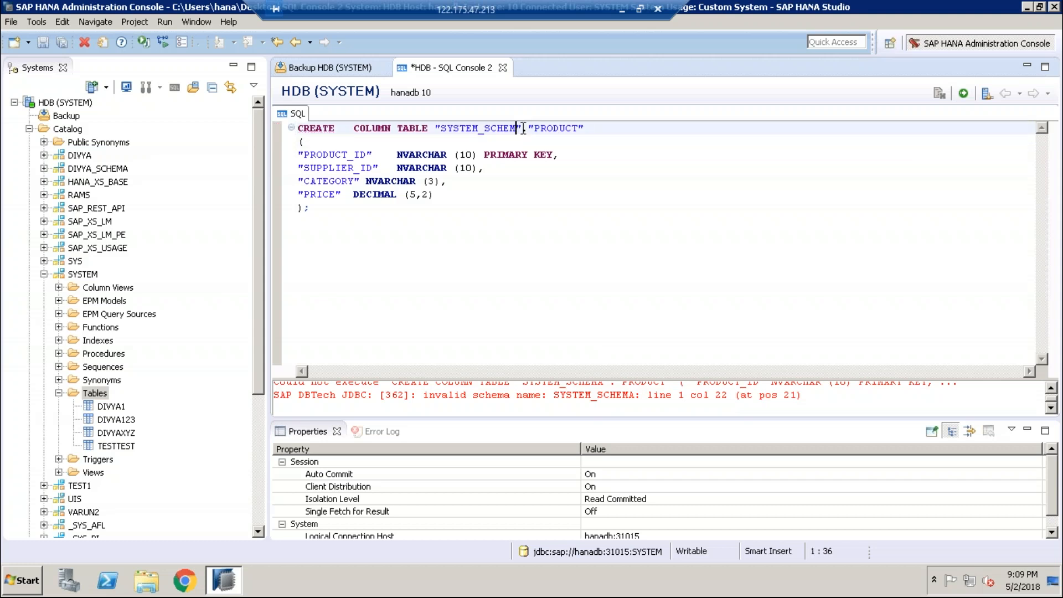
pyautogui.press('BackSpace')
pyautogui.press('BackSpace')
pyautogui.press('BackSpace')
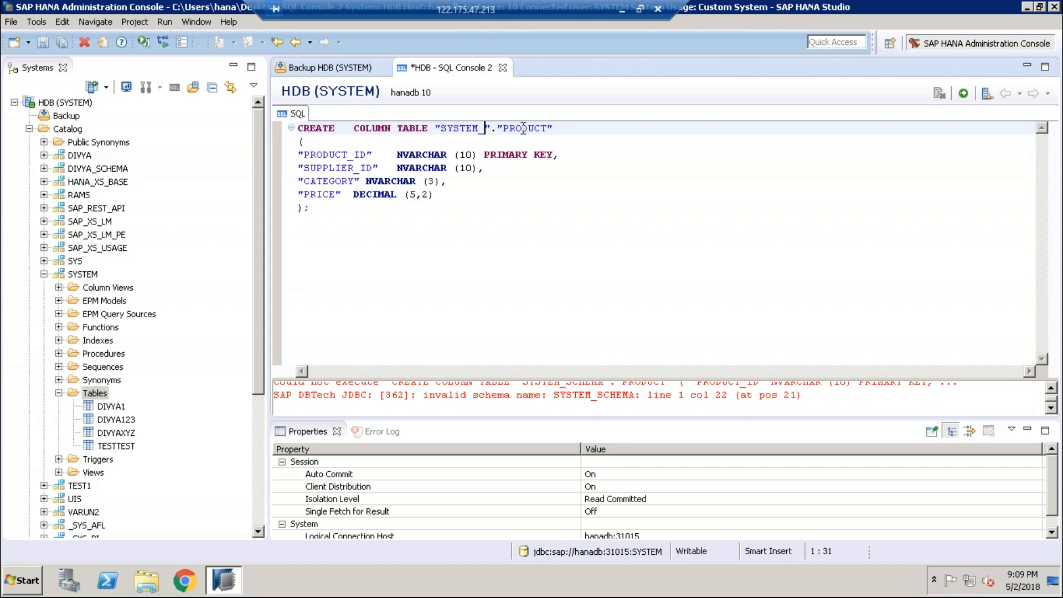
pyautogui.press('BackSpace')
pyautogui.click(491, 129)
pyautogui.press('BackSpace')
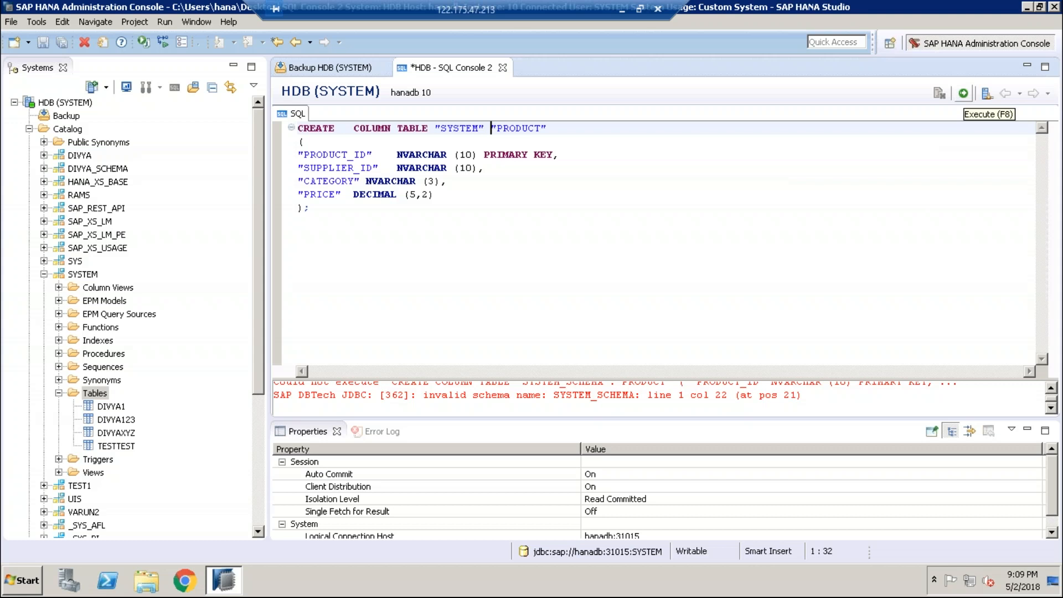
pyautogui.click(963, 93)
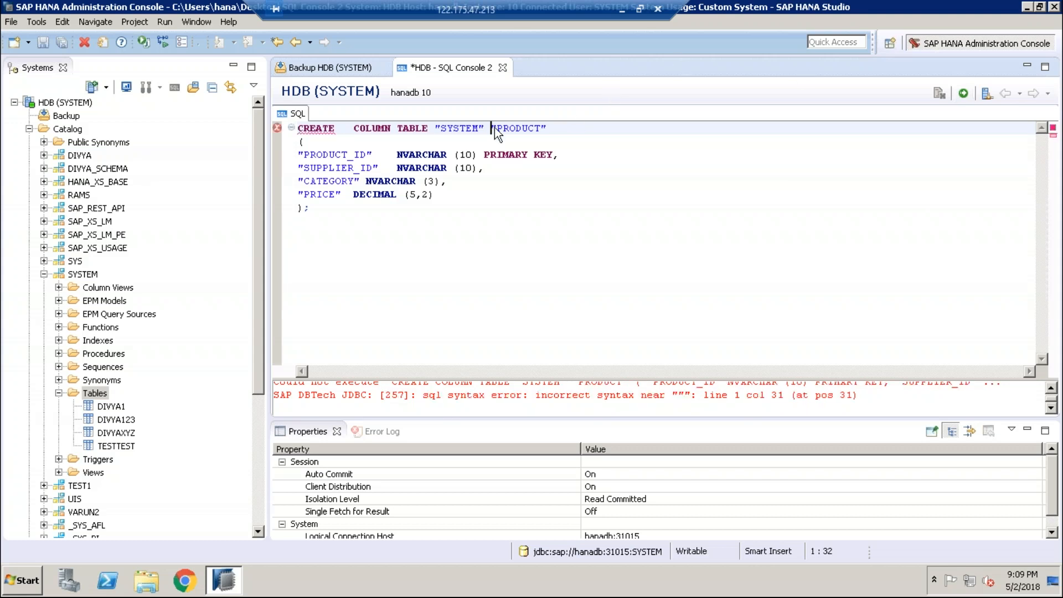
pyautogui.moveTo(315, 210); pyautogui.dragTo(289, 117)
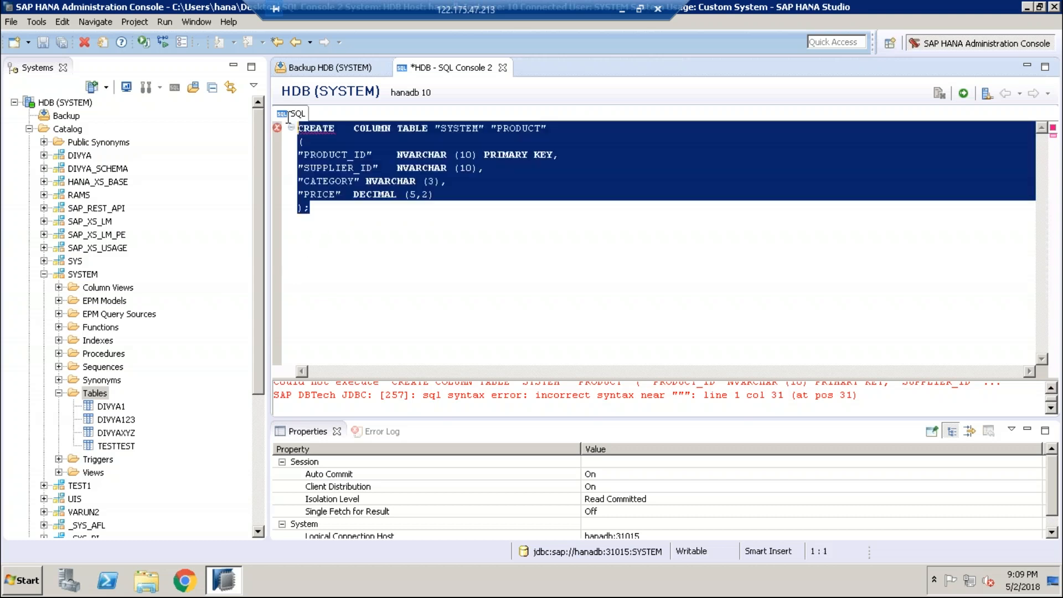
# Step: Replace the failing statement with a fresh paste, set its schema to SYSTEM, and execute it
pyautogui.press('Delete')
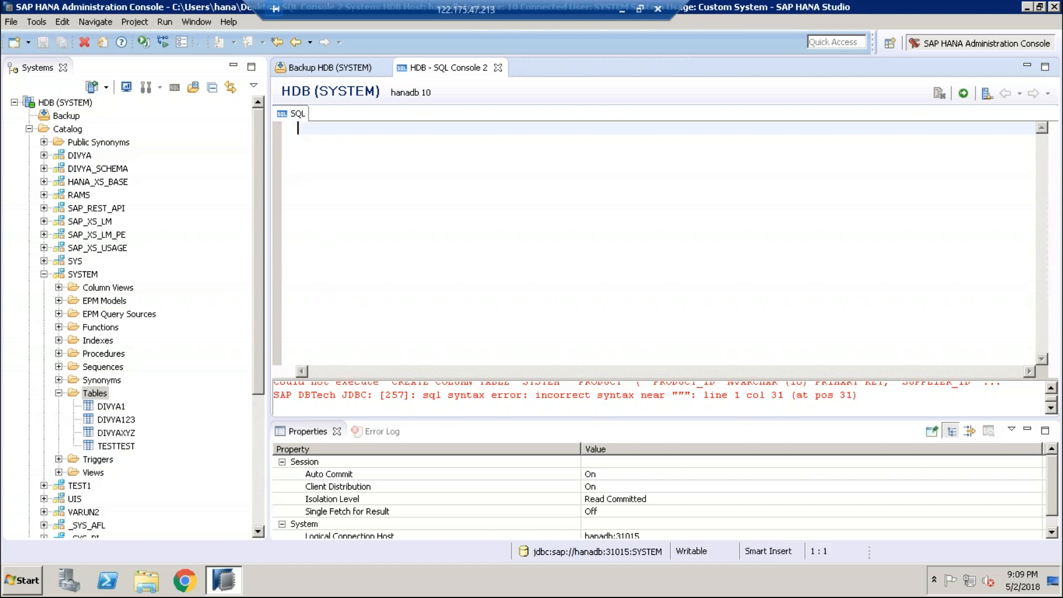
pyautogui.write('CREATE COLUMN TABLE "DHK_SCHEMA"."PRODUCT" ( "PRODUCT_ID" NVARCHAR (10) PRIMARY KEY, "SUPPLIER_ID" NVARCHAR (10), "CATEGORY" NVARCHAR (3), "PRICE" DECIMAL (5,2) );')
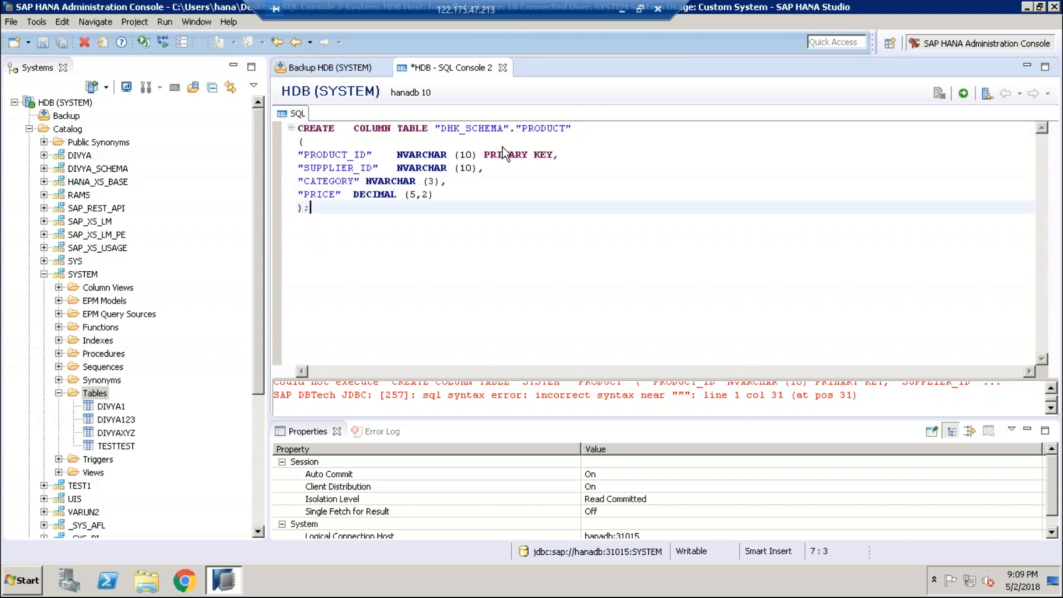
pyautogui.click(504, 127)
pyautogui.press('BackSpace')
pyautogui.press('BackSpace')
pyautogui.press('BackSpace')
pyautogui.press('BackSpace')
pyautogui.press('BackSpace')
pyautogui.press('BackSpace')
pyautogui.press('BackSpace')
pyautogui.press('BackSpace')
pyautogui.press('BackSpace')
pyautogui.press('BackSpace')
pyautogui.write('SYS')
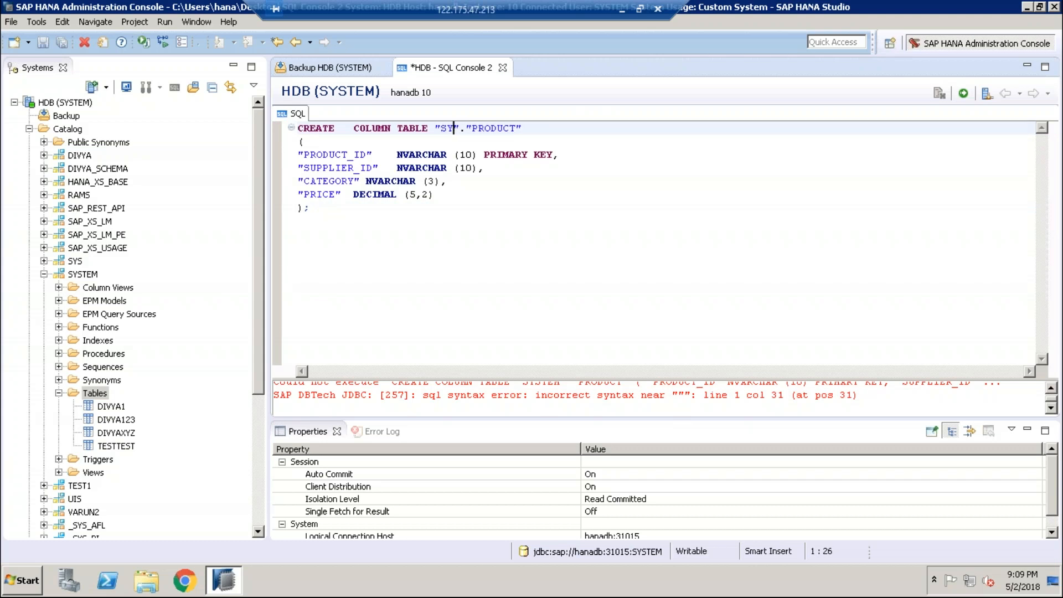
pyautogui.write('TEM')
pyautogui.click(964, 93)
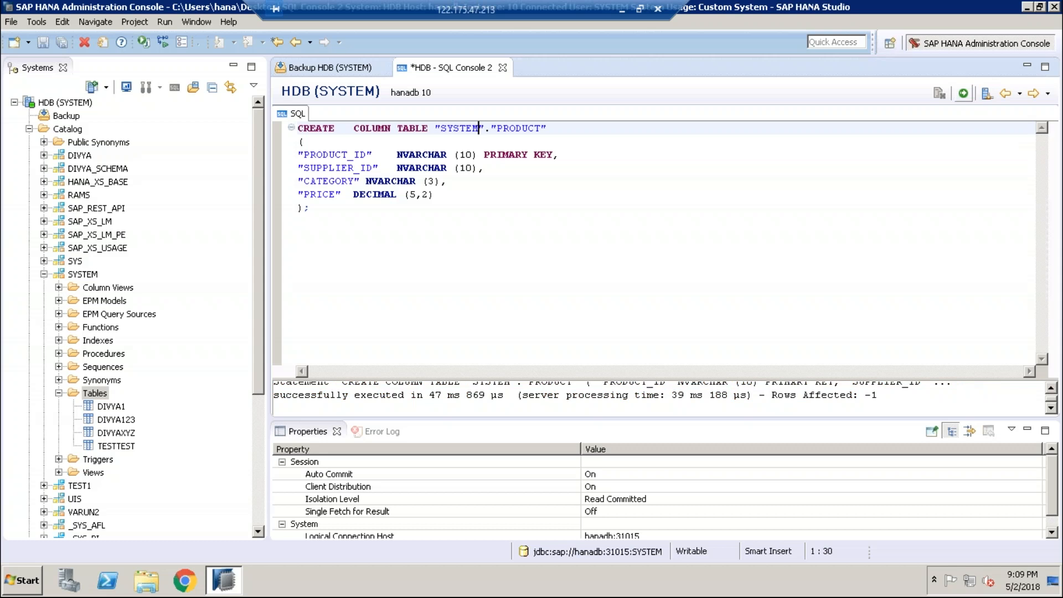
pyautogui.click(96, 393)
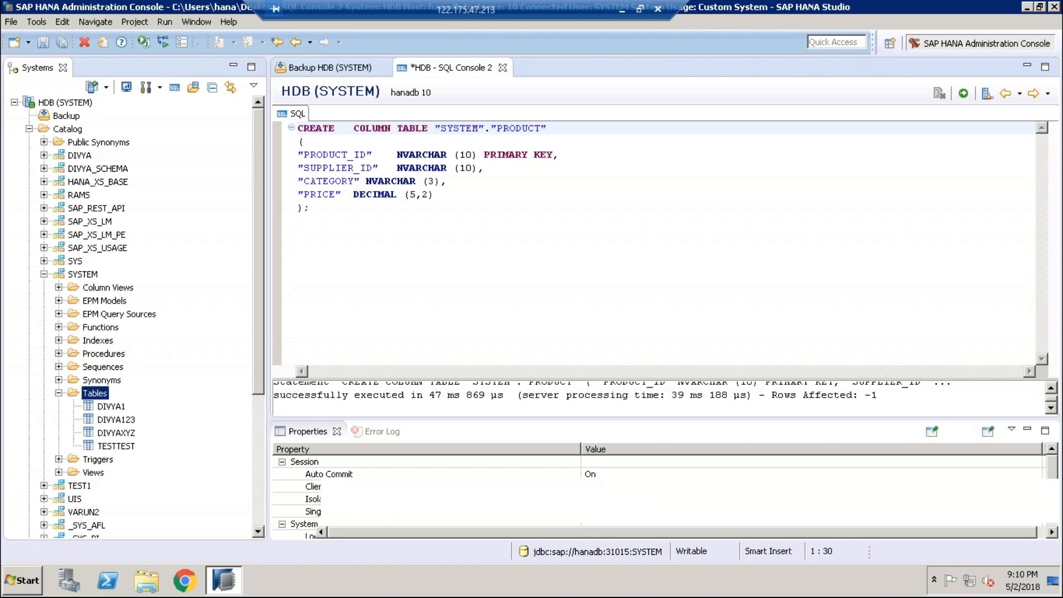
# Step: Refresh SYSTEM's Tables to show PRODUCT, check the five-table count, then minimize the remote session
pyautogui.rightClick(96, 393)
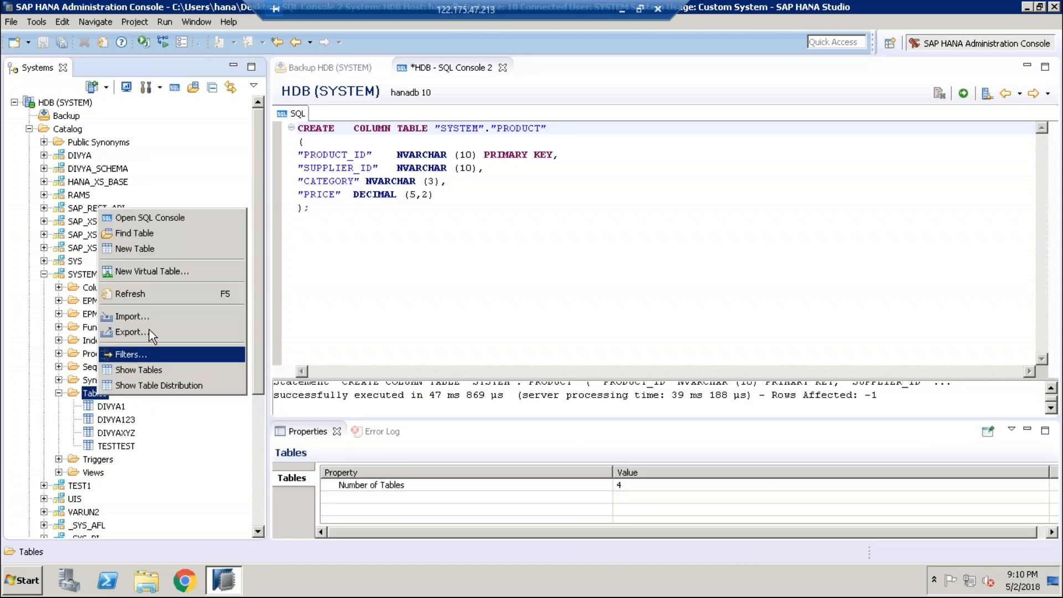
pyautogui.click(139, 294)
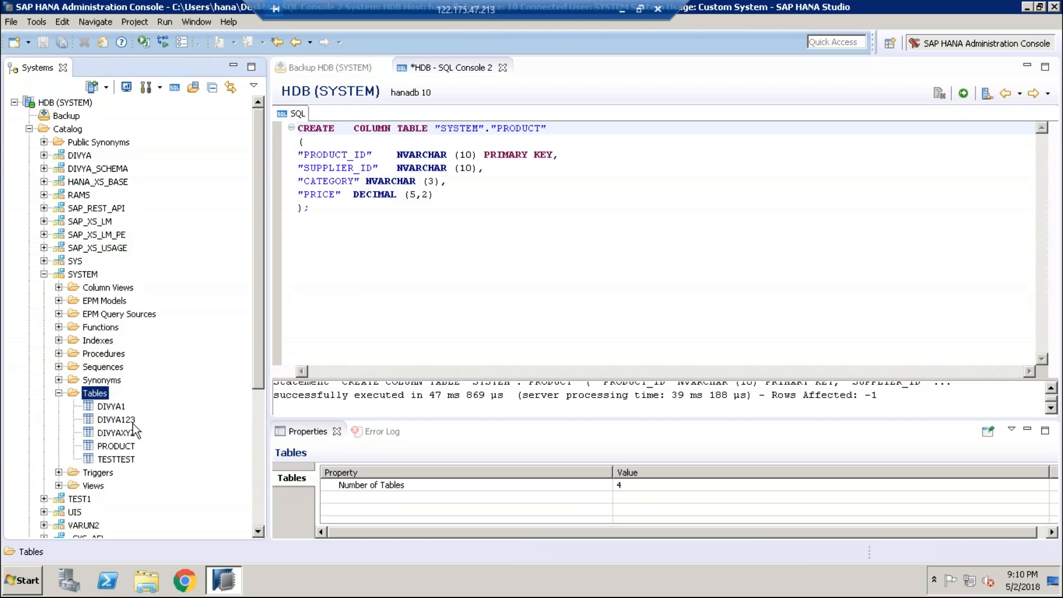
pyautogui.click(116, 447)
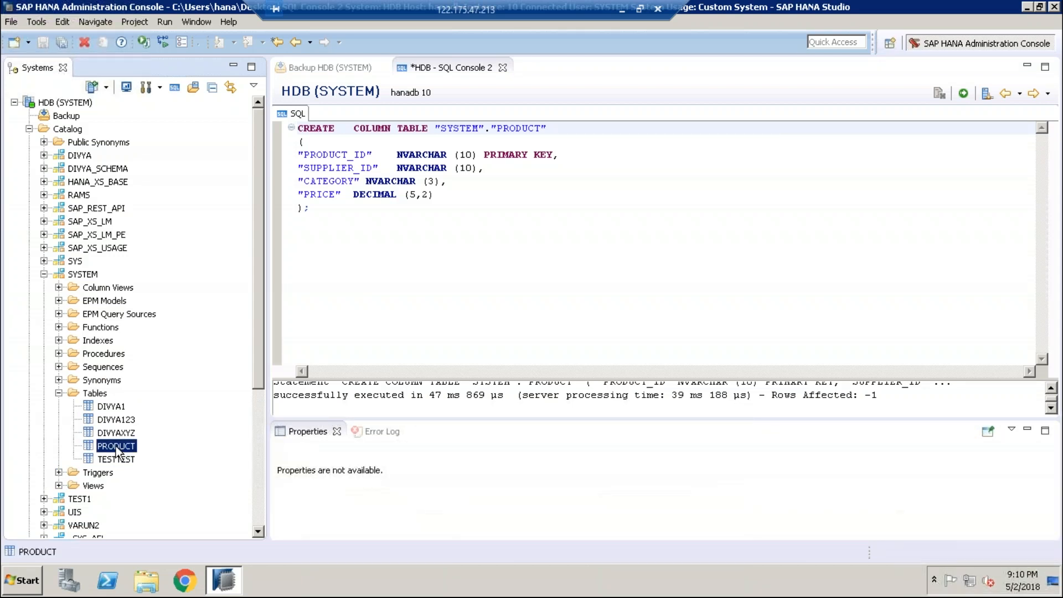
pyautogui.click(96, 394)
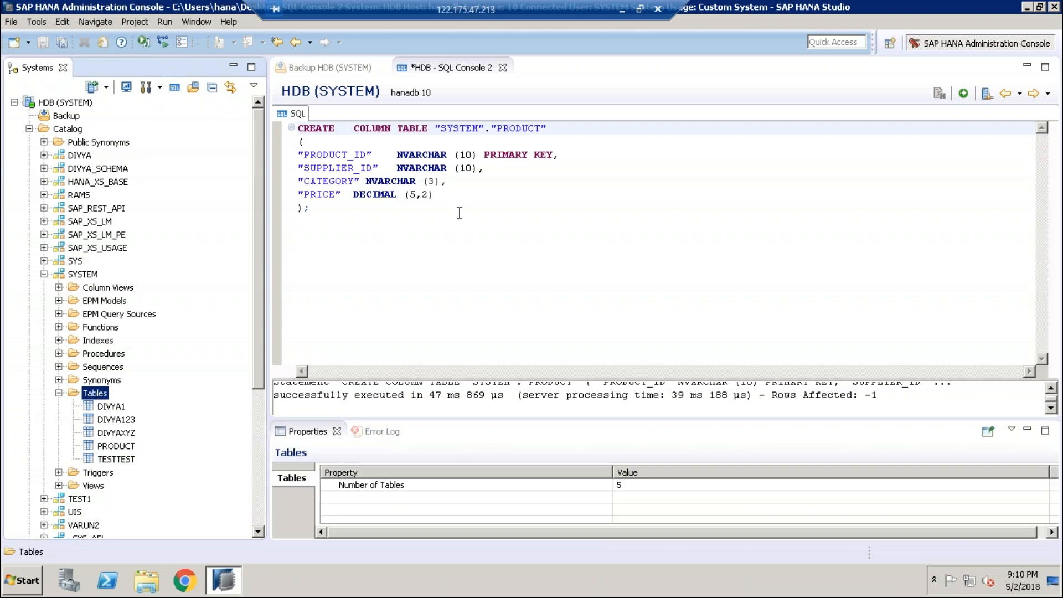
pyautogui.click(621, 9)
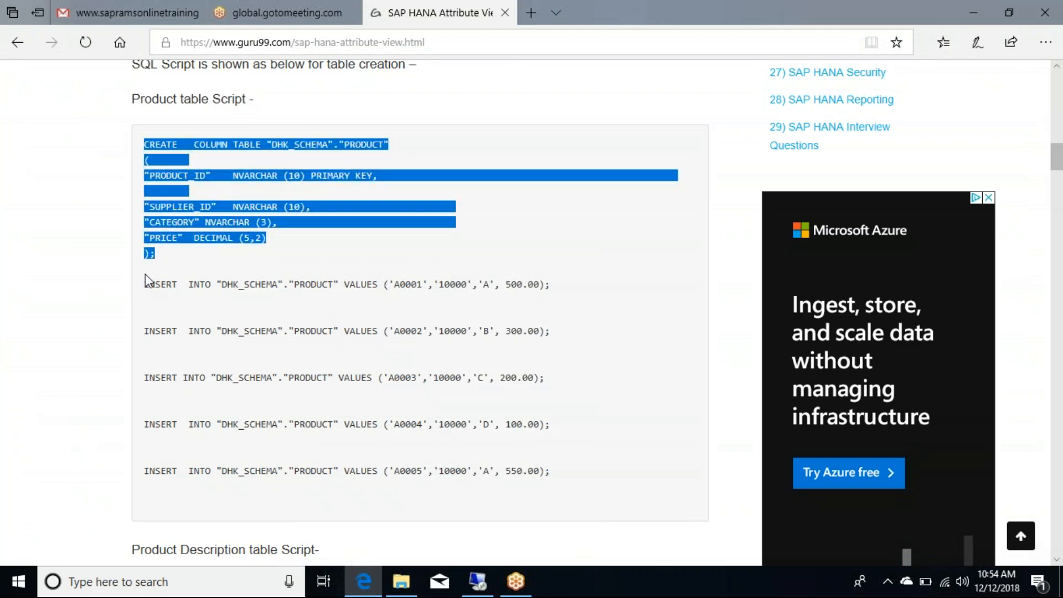
# Step: Select the five PRODUCT INSERT statements in the guru99 tutorial, then search Windows for 'note'
pyautogui.moveTo(148, 284); pyautogui.dragTo(551, 378)
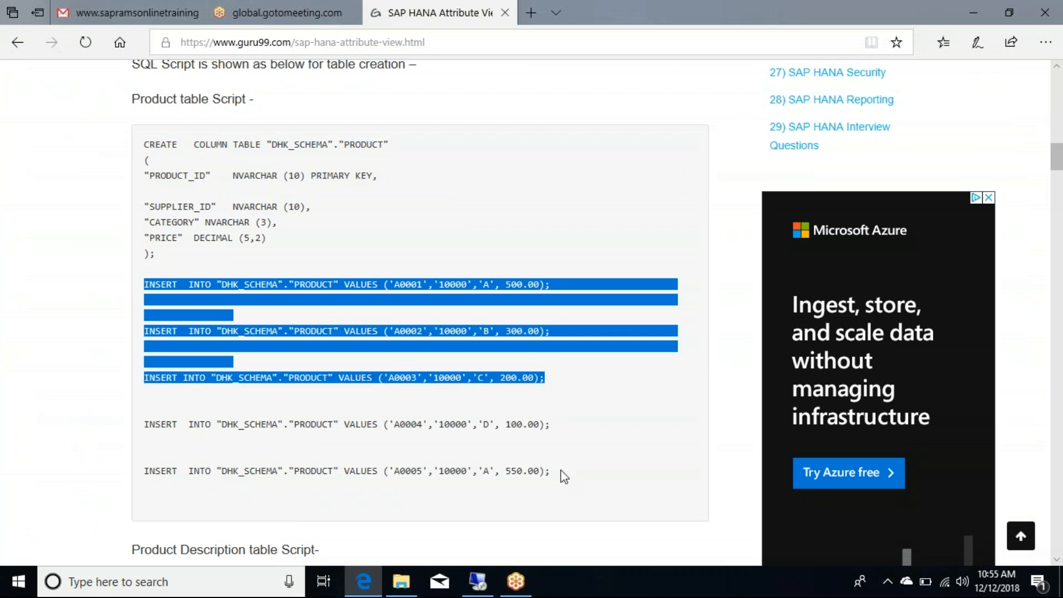
pyautogui.click(153, 308)
pyautogui.moveTo(146, 284); pyautogui.dragTo(665, 208)
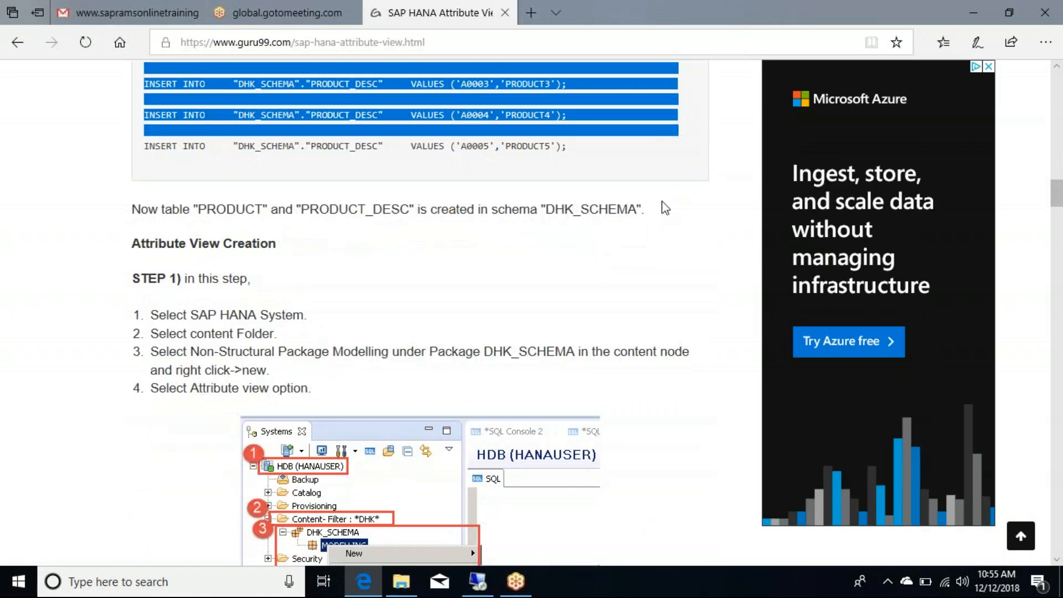
pyautogui.click(712, 255)
pyautogui.scroll(9, 531, 218)
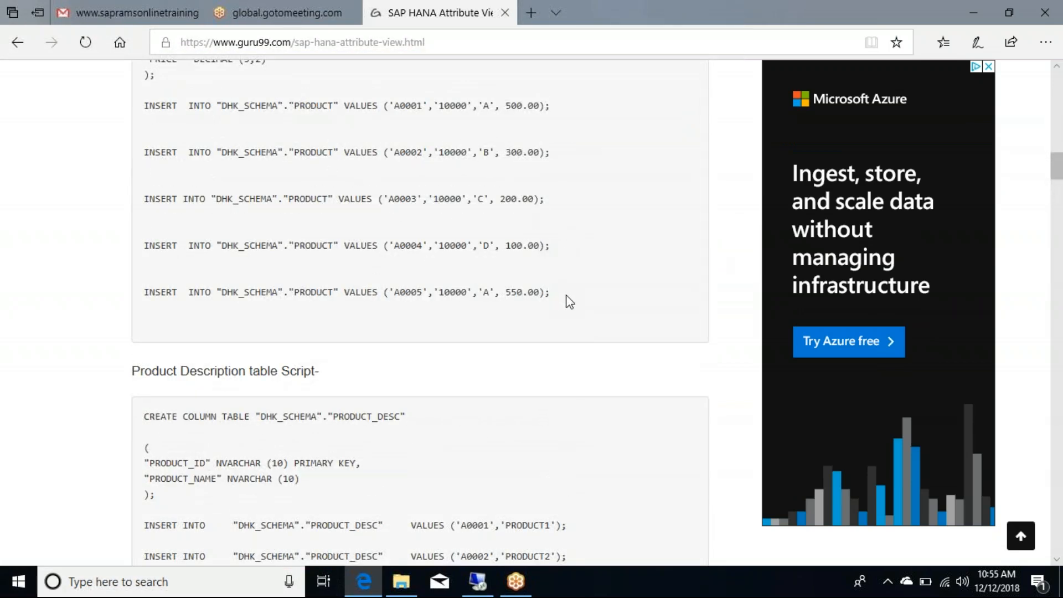
pyautogui.moveTo(143, 105); pyautogui.dragTo(604, 315)
pyautogui.hotkey('ctrl', 'c')
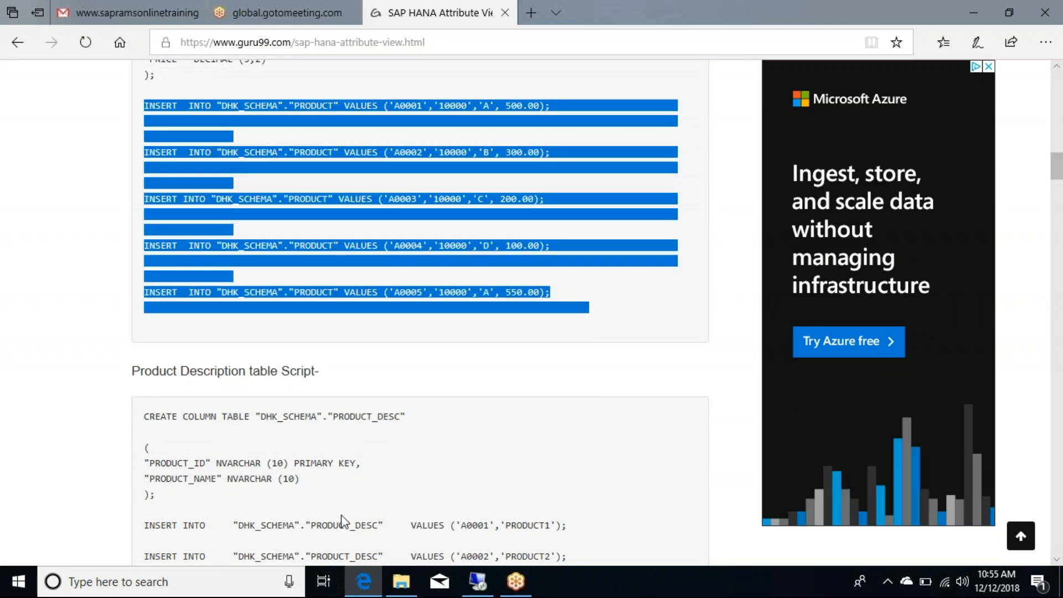
pyautogui.click(214, 588)
pyautogui.write('note')
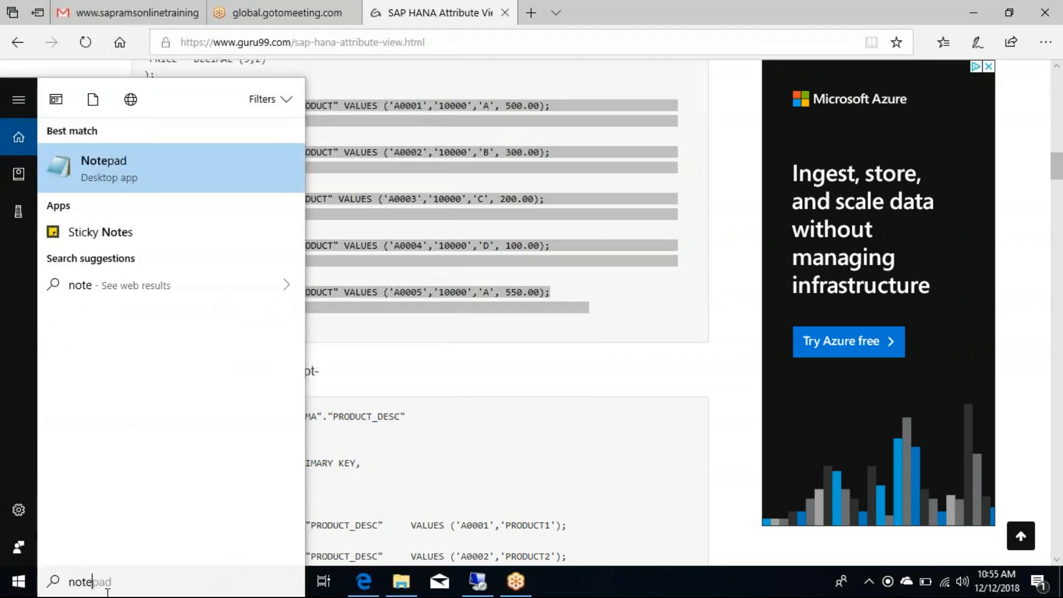
# Step: Paste the INSERT statements into Notepad and change lines 1 and 2 from DHK_SCHEMA to SYSTEM
pyautogui.click(175, 164)
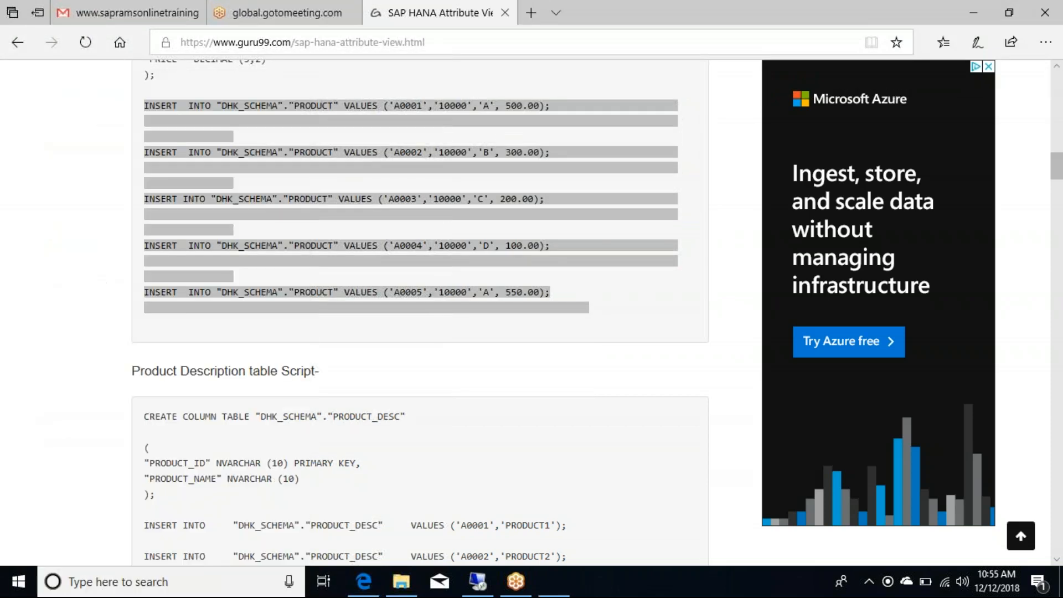
pyautogui.hotkey('ctrl', 'v')
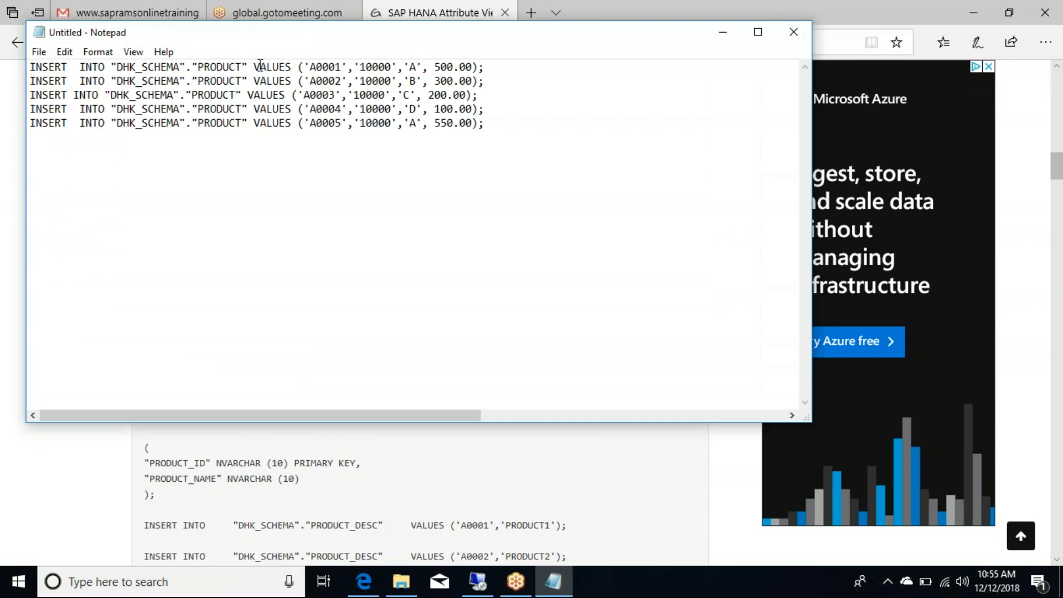
pyautogui.click(179, 71)
pyautogui.press('BackSpace')
pyautogui.press('BackSpace')
pyautogui.press('BackSpace')
pyautogui.press('BackSpace')
pyautogui.press('BackSpace')
pyautogui.press('BackSpace')
pyautogui.press('BackSpace')
pyautogui.press('BackSpace')
pyautogui.press('BackSpace')
pyautogui.press('BackSpace')
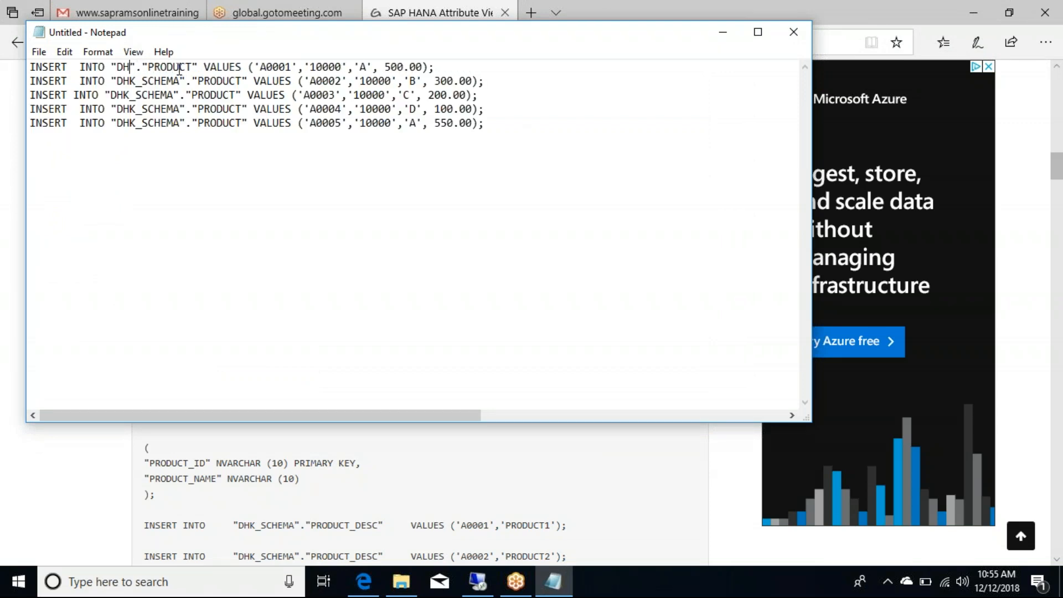
pyautogui.write('STS')
pyautogui.press('BackSpace')
pyautogui.press('BackSpace')
pyautogui.write('YSTEM')
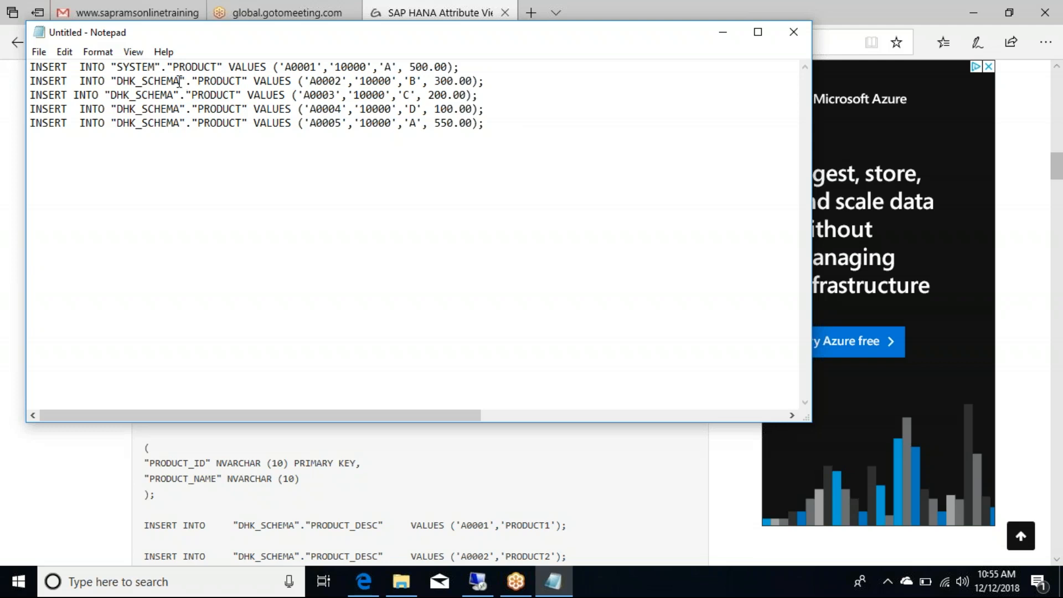
pyautogui.moveTo(181, 81); pyautogui.dragTo(117, 83)
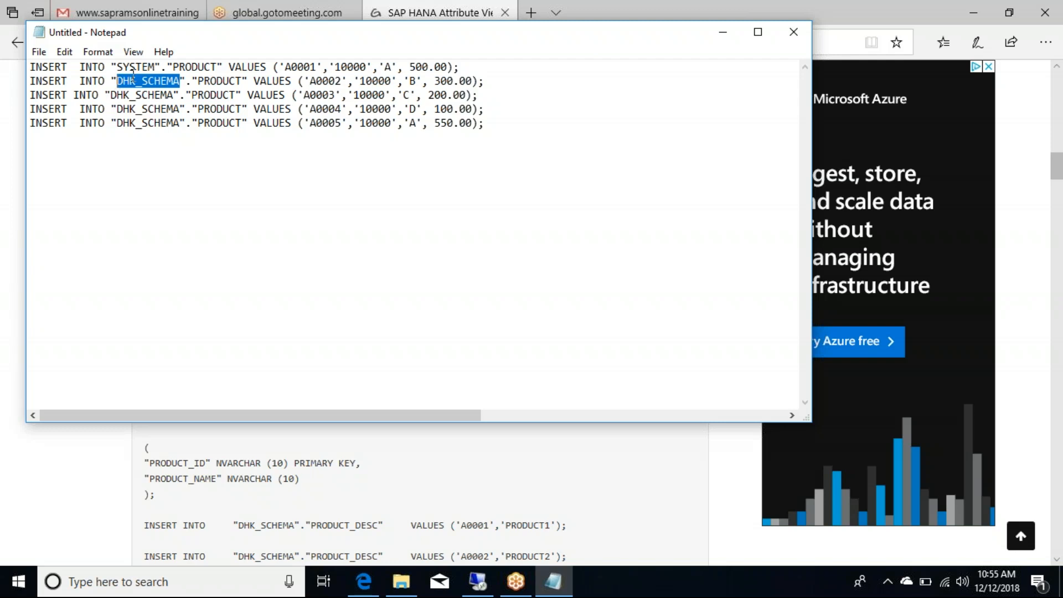
pyautogui.write('SYT')
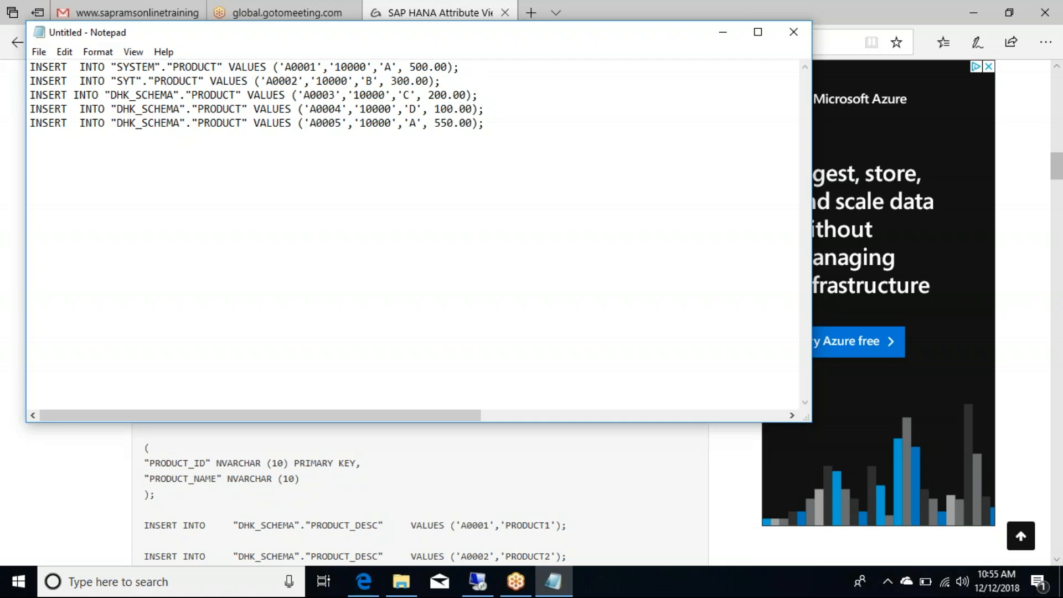
pyautogui.press('BackSpace')
pyautogui.write('STEM')
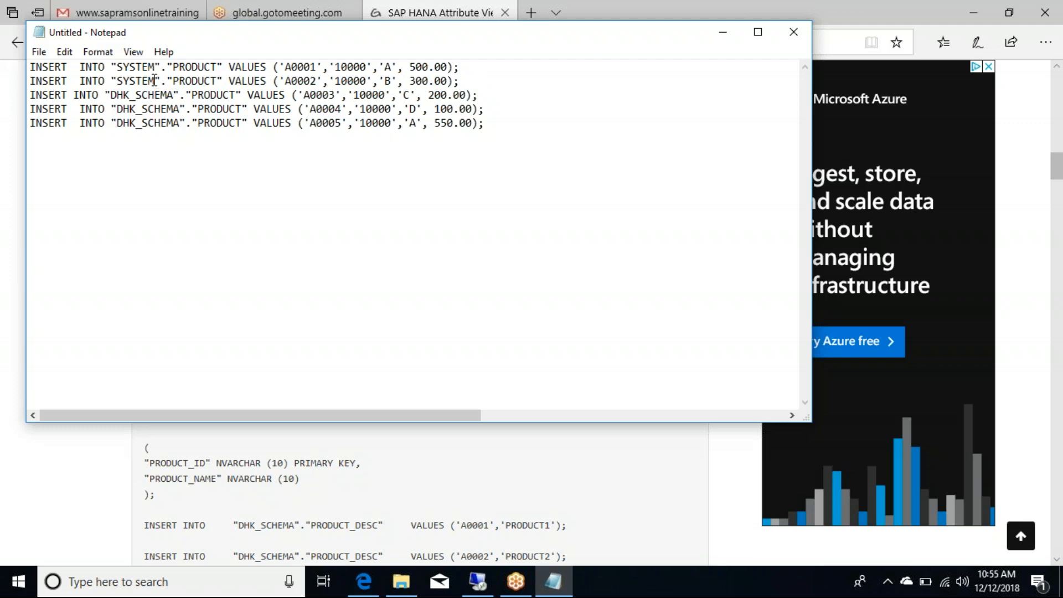
# Step: Paste SYSTEM over DHK_SCHEMA in lines 3–5, select all five statements, and minimize Notepad
pyautogui.moveTo(156, 82); pyautogui.dragTo(118, 80)
pyautogui.hotkey('ctrl', 'c')
pyautogui.moveTo(175, 96); pyautogui.dragTo(110, 95)
pyautogui.hotkey('ctrl', 'v')
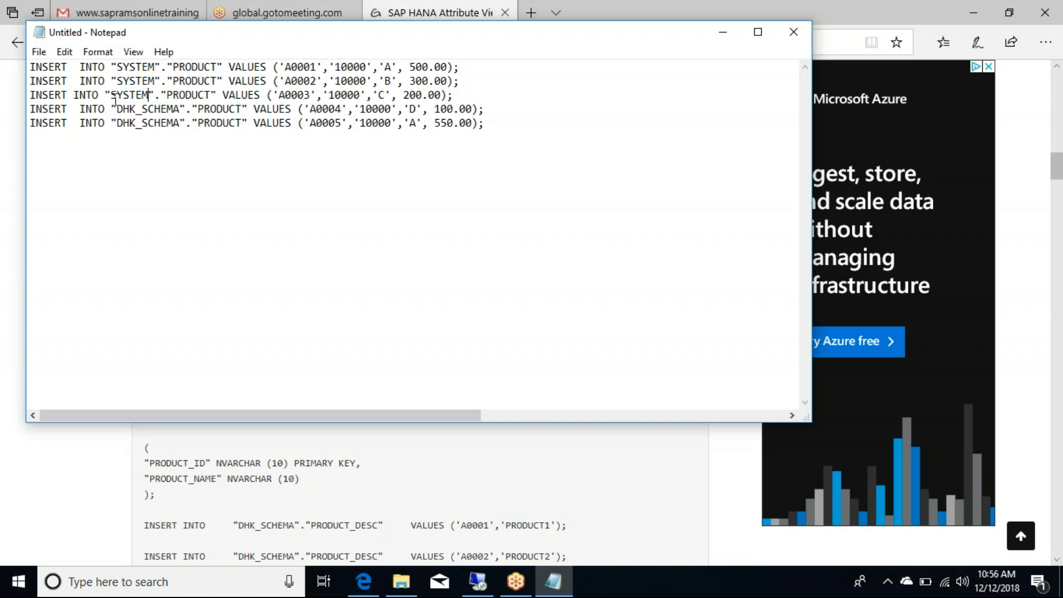
pyautogui.moveTo(179, 109); pyautogui.dragTo(119, 111)
pyautogui.hotkey('ctrl', 'v')
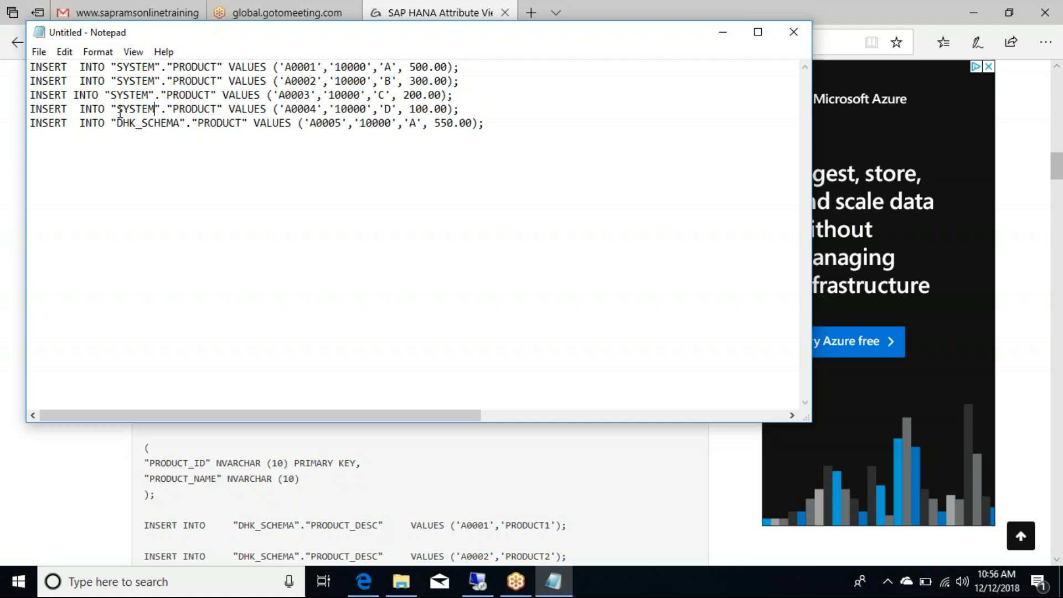
pyautogui.moveTo(178, 125); pyautogui.dragTo(116, 123)
pyautogui.hotkey('ctrl', 'v')
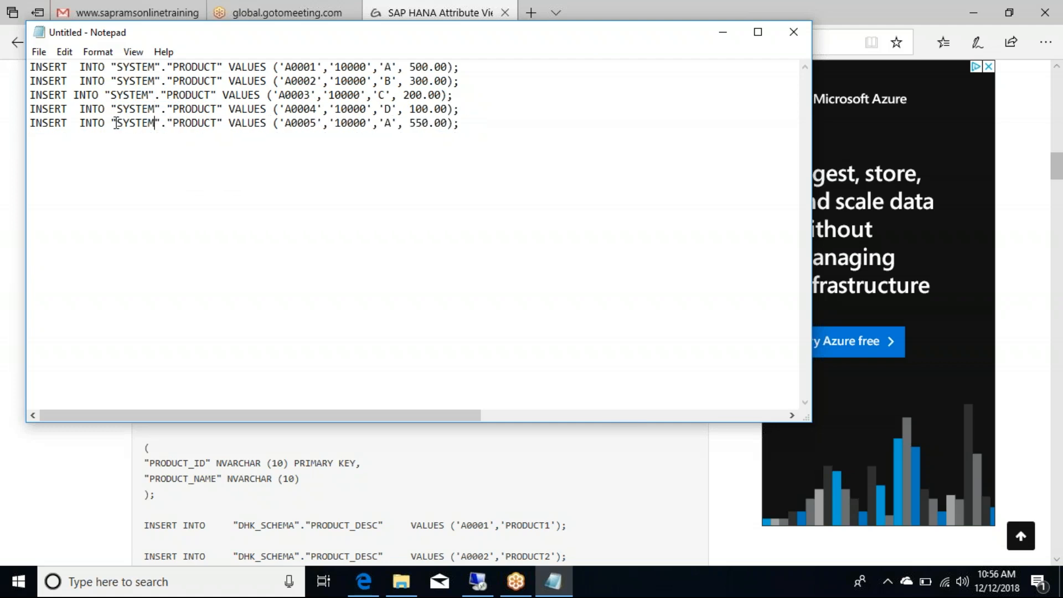
pyautogui.moveTo(474, 128); pyautogui.dragTo(23, 49)
pyautogui.hotkey('ctrl', 'c')
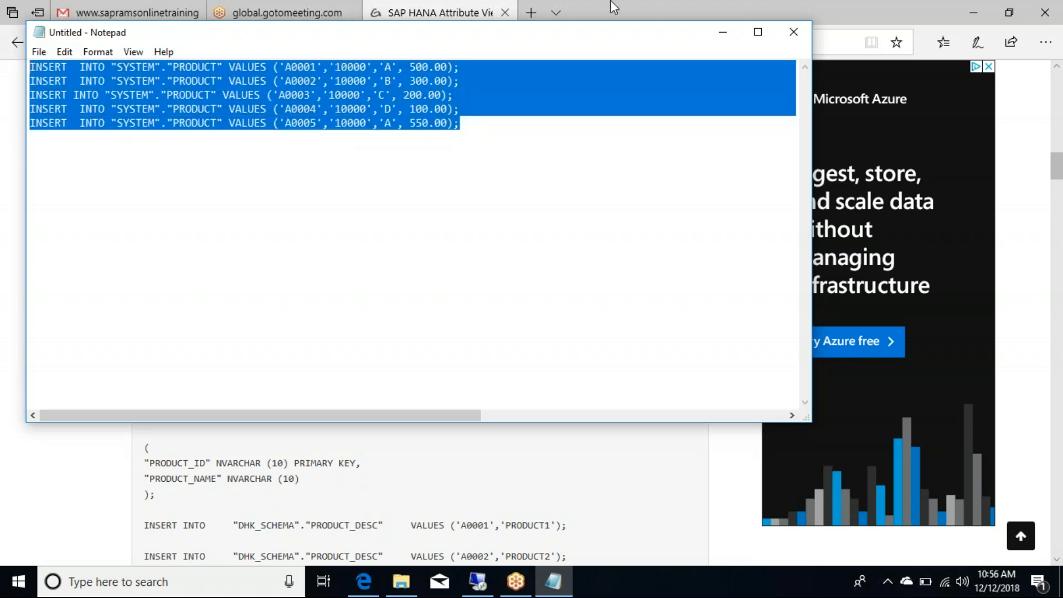
pyautogui.click(723, 37)
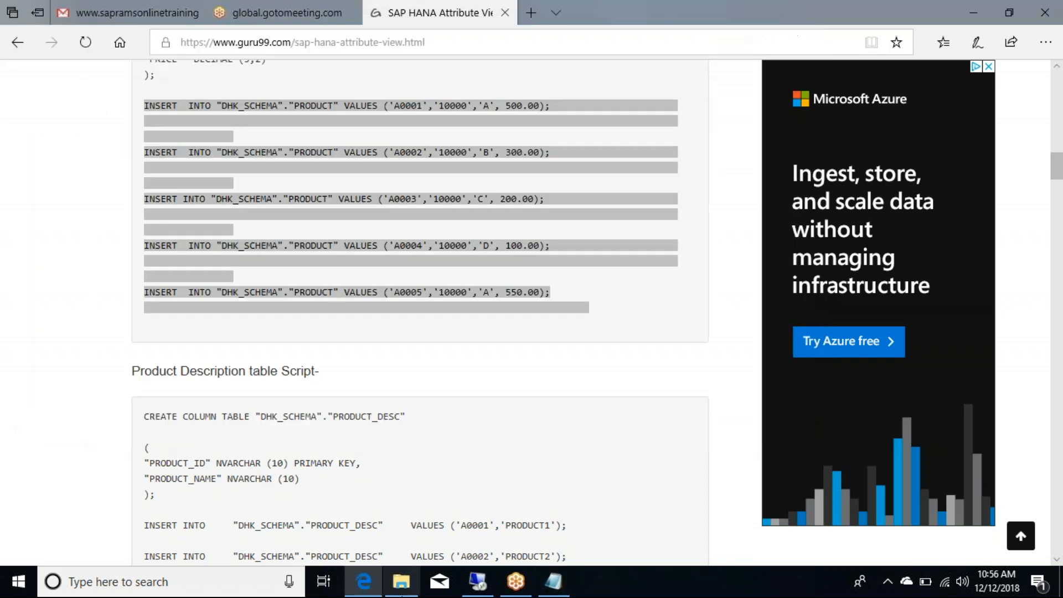
# Step: Delete the CREATE TABLE text in SQL Console 2 and paste the five "SYSTEM"."PRODUCT" INSERT statements
pyautogui.click(477, 582)
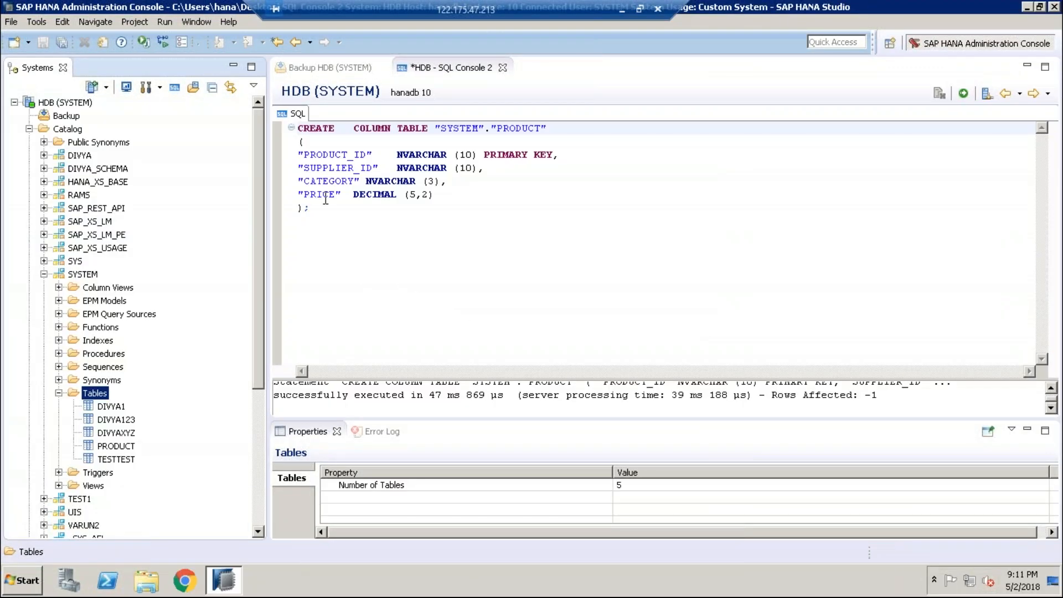
pyautogui.click(319, 202)
pyautogui.click(317, 210)
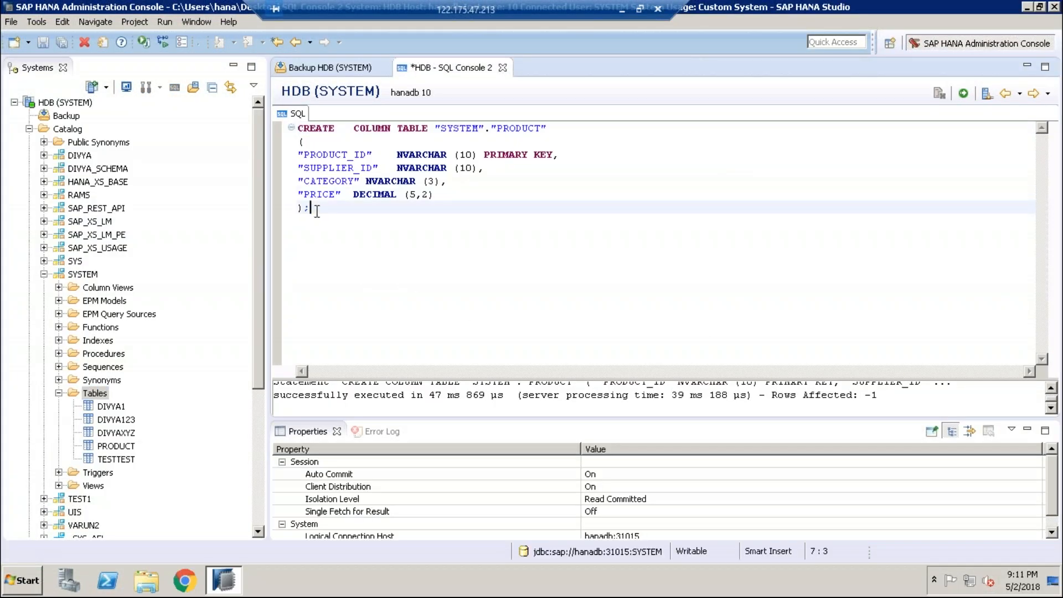
pyautogui.press('Return')
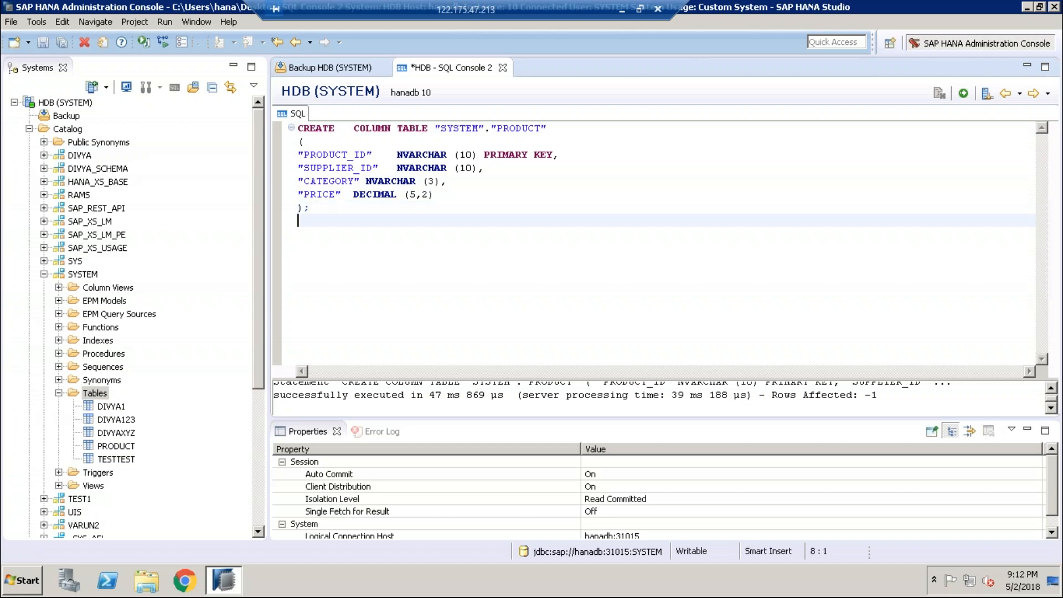
pyautogui.press('Return')
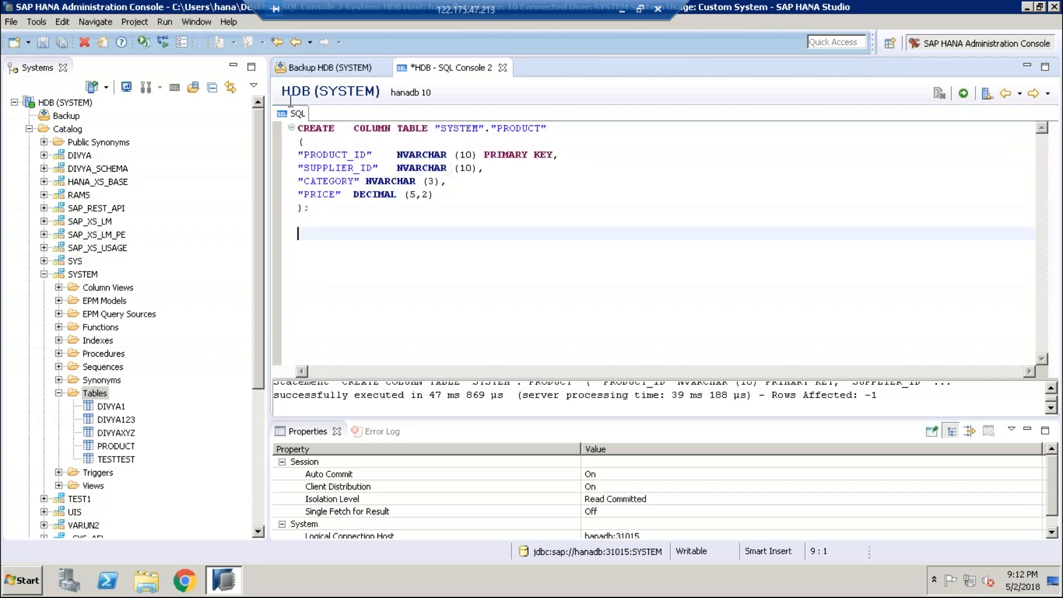
pyautogui.moveTo(308, 208); pyautogui.dragTo(297, 128)
pyautogui.click(308, 207)
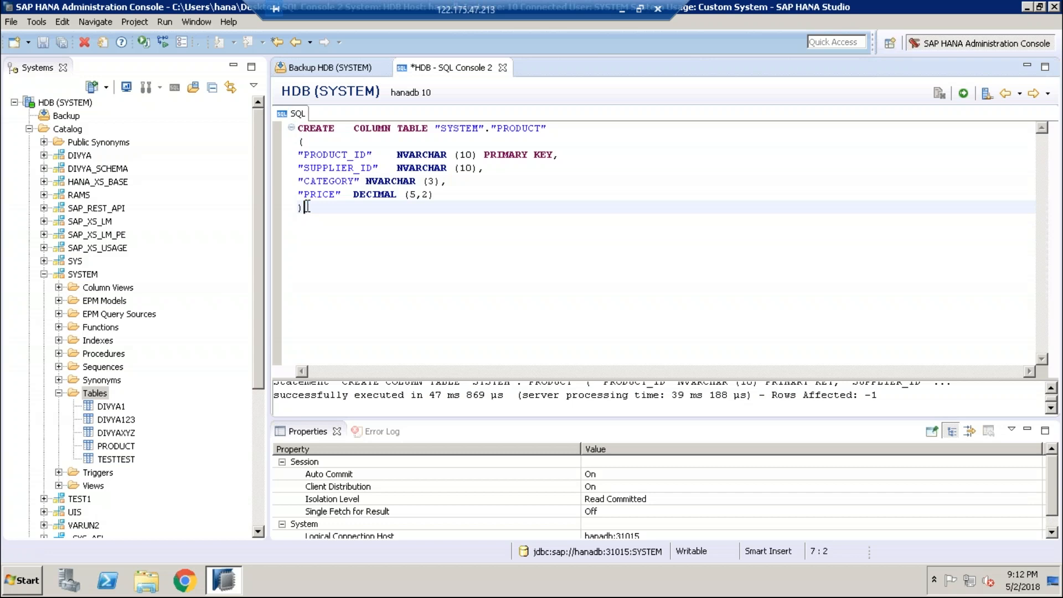
pyautogui.press('BackSpace')
pyautogui.press('BackSpace')
pyautogui.press('BackSpace')
pyautogui.press('BackSpace')
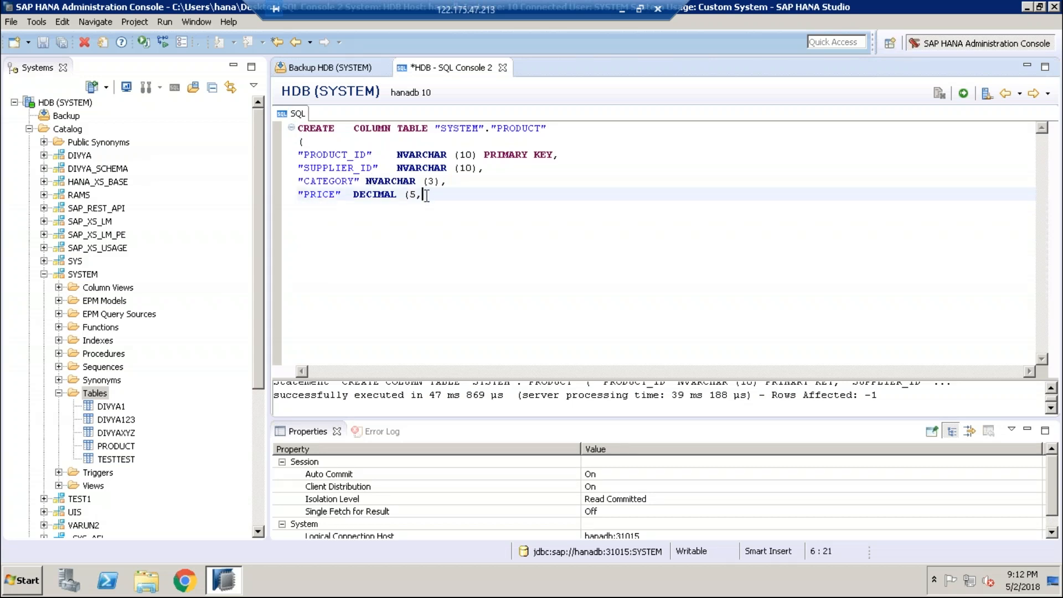
pyautogui.keyDown('shift'); pyautogui.click(290, 131); pyautogui.keyUp('shift')
pyautogui.keyDown('shift'); pyautogui.click(288, 130); pyautogui.keyUp('shift')
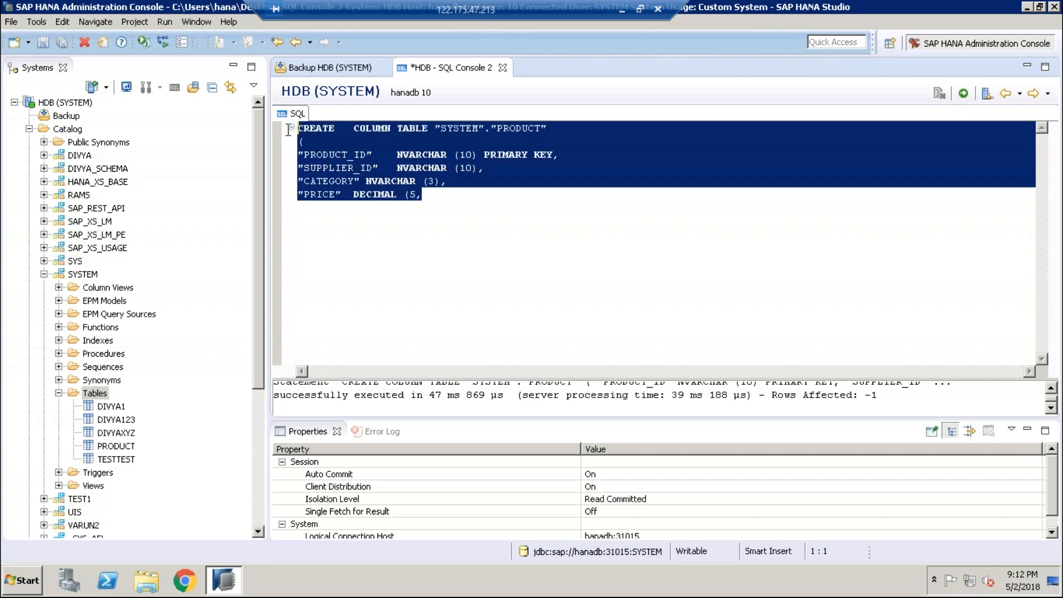
pyautogui.press('BackSpace')
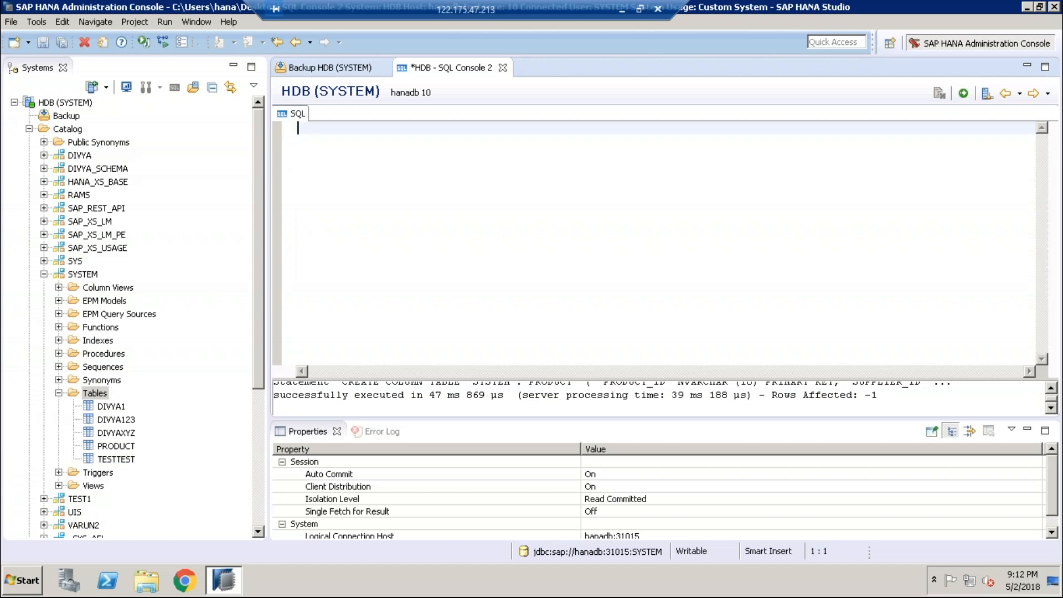
pyautogui.hotkey('ctrl', 'v')
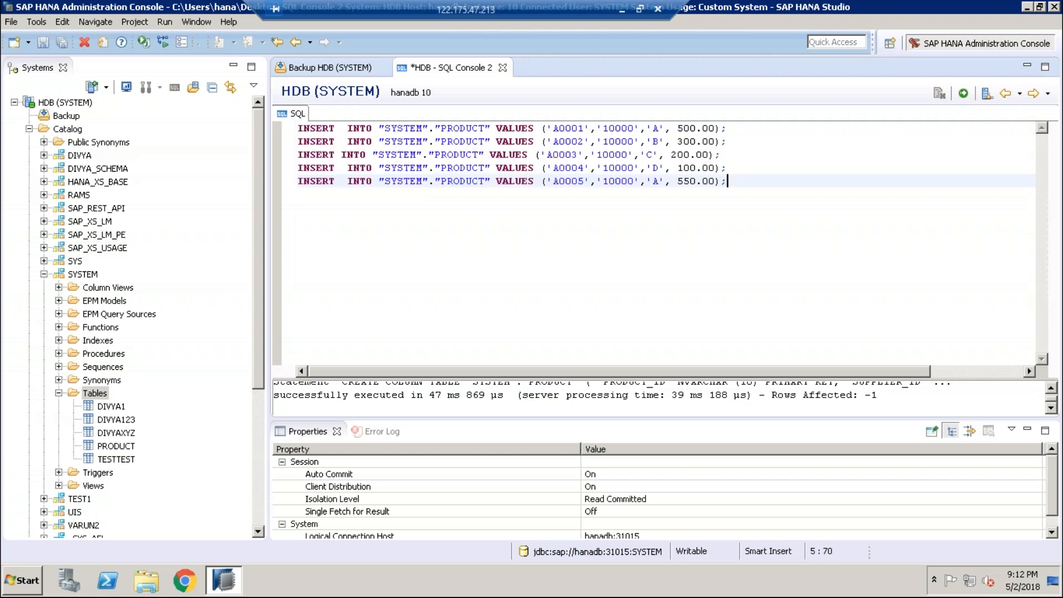
# Step: Execute the five inserts and open PRODUCT's data preview showing rows A0001–A0005 priced 500, 300, 200, 100, 550
pyautogui.click(964, 93)
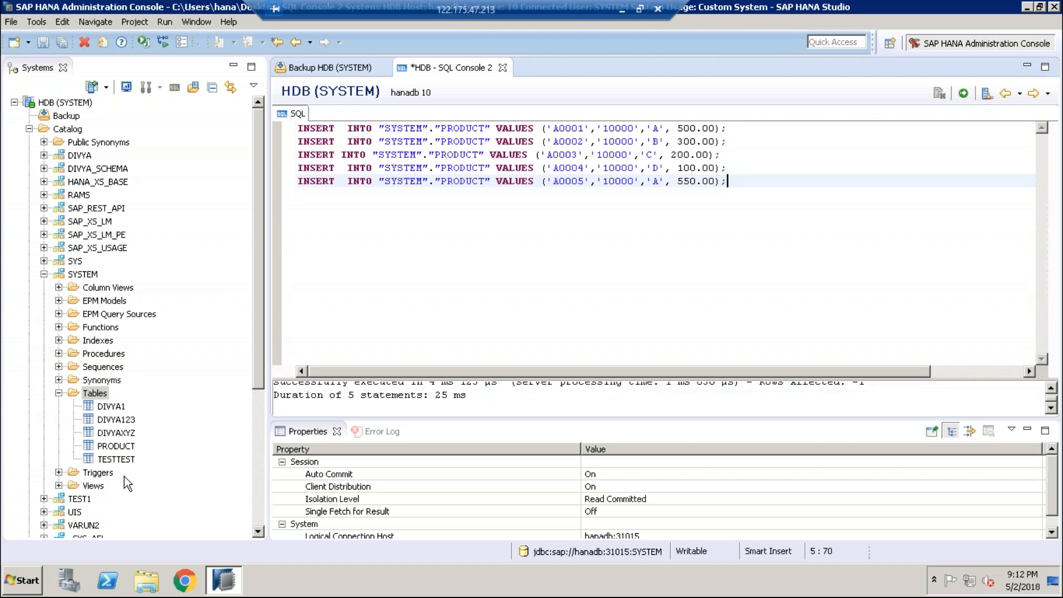
pyautogui.click(122, 449)
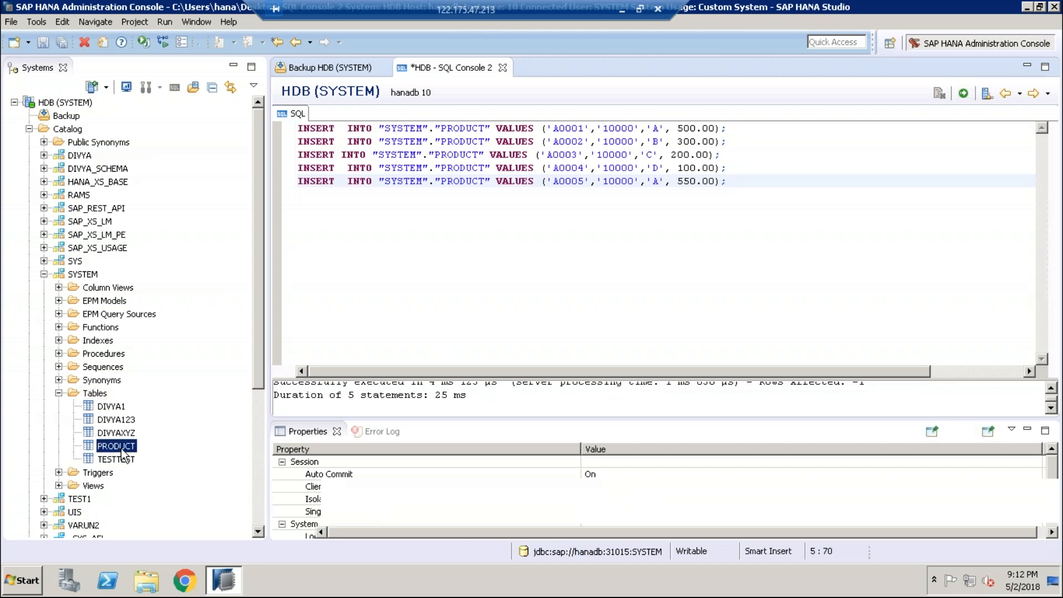
pyautogui.rightClick(121, 447)
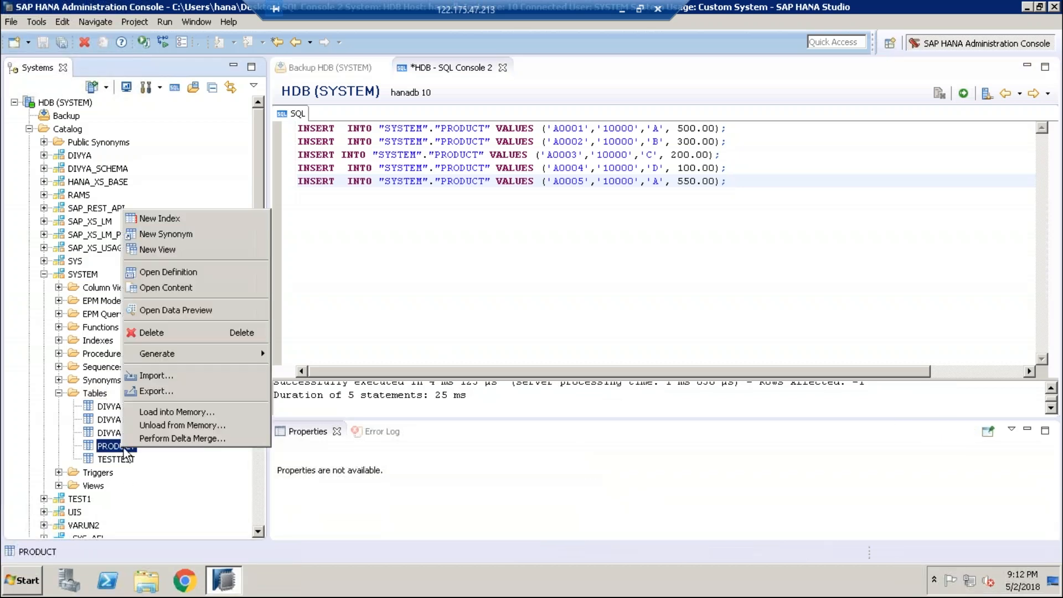
pyautogui.click(171, 311)
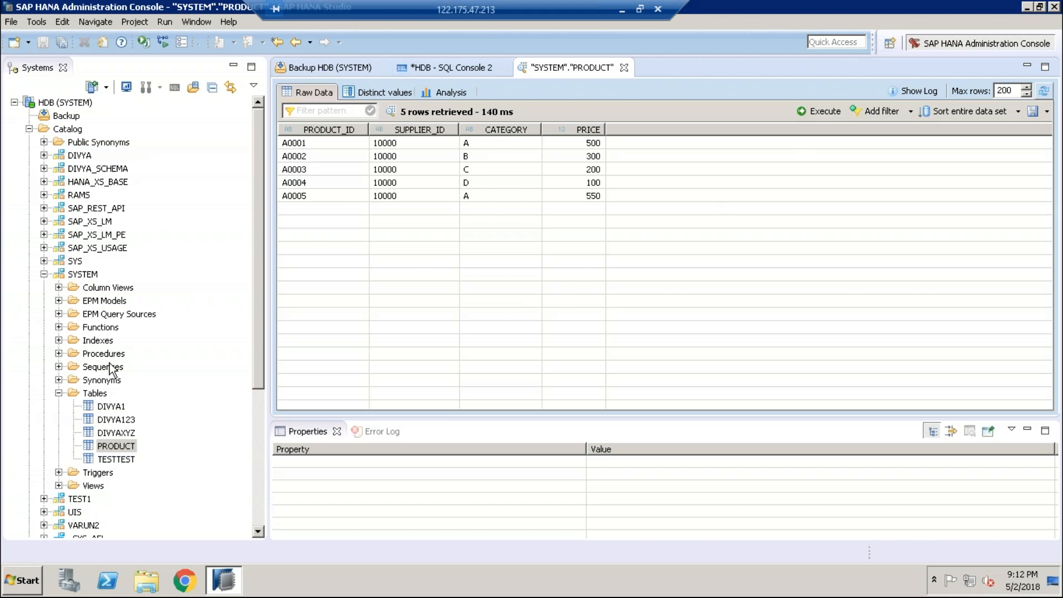
pyautogui.click(93, 395)
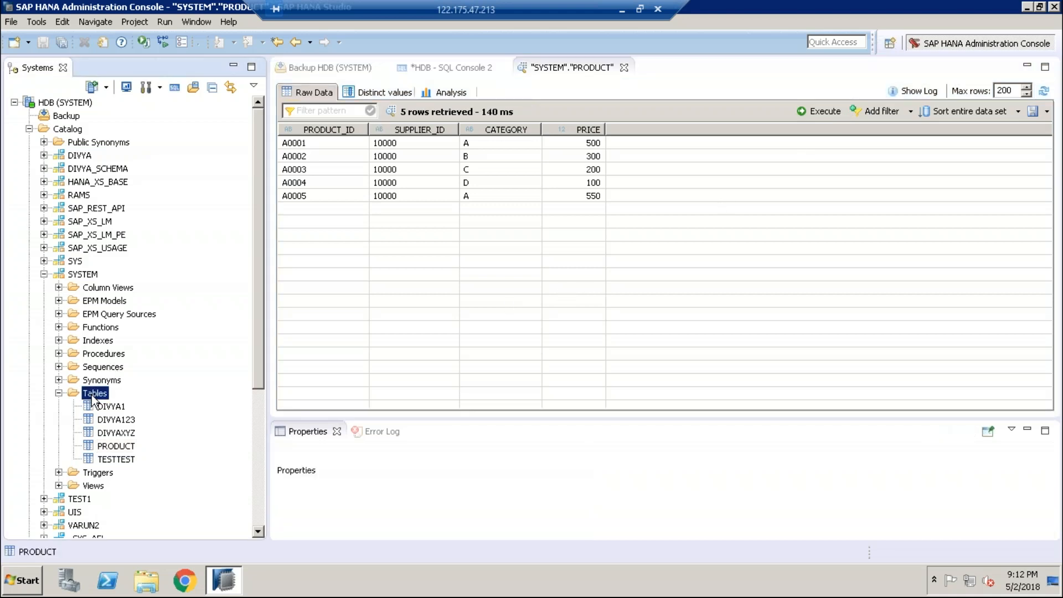
pyautogui.rightClick(93, 395)
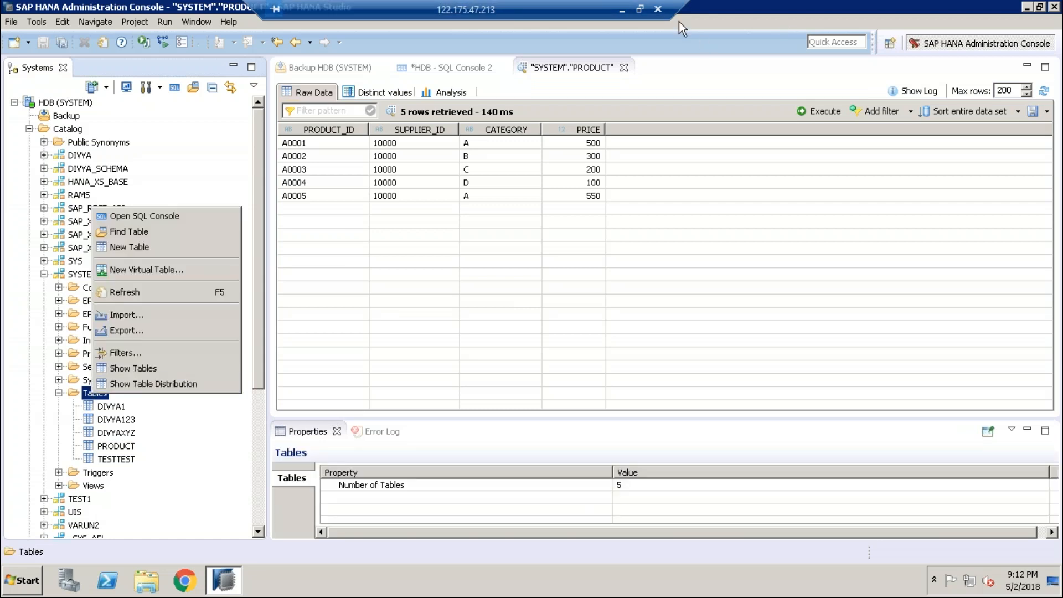
# Step: Select the CREATE COLUMN TABLE PRODUCT_DESC script on the guru99 page for copying into Notepad
pyautogui.click(621, 9)
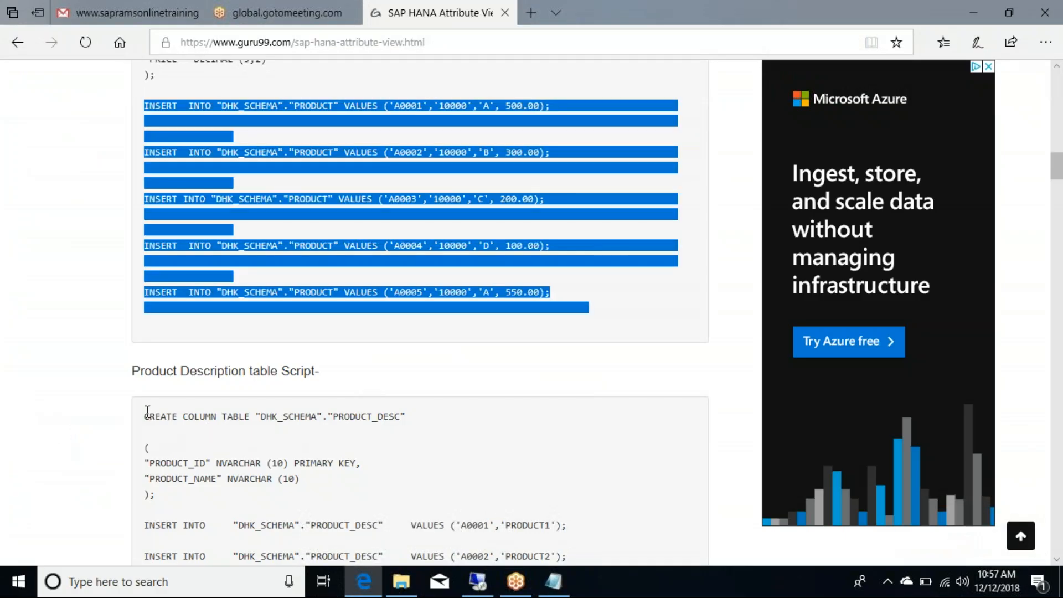
pyautogui.moveTo(146, 415); pyautogui.dragTo(508, 352)
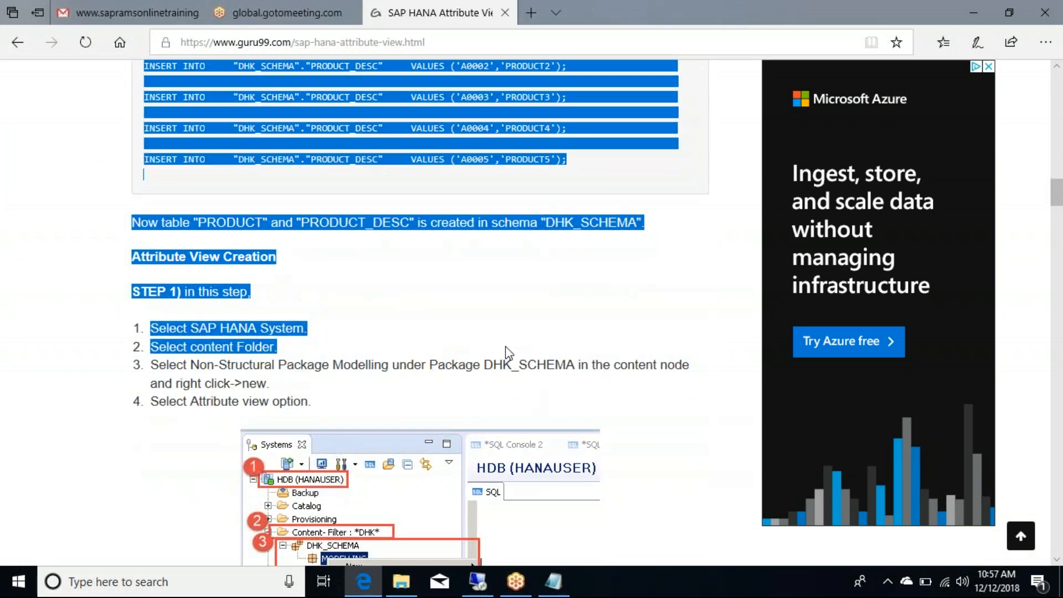
pyautogui.click(365, 222)
pyautogui.scroll(5, 165, 266)
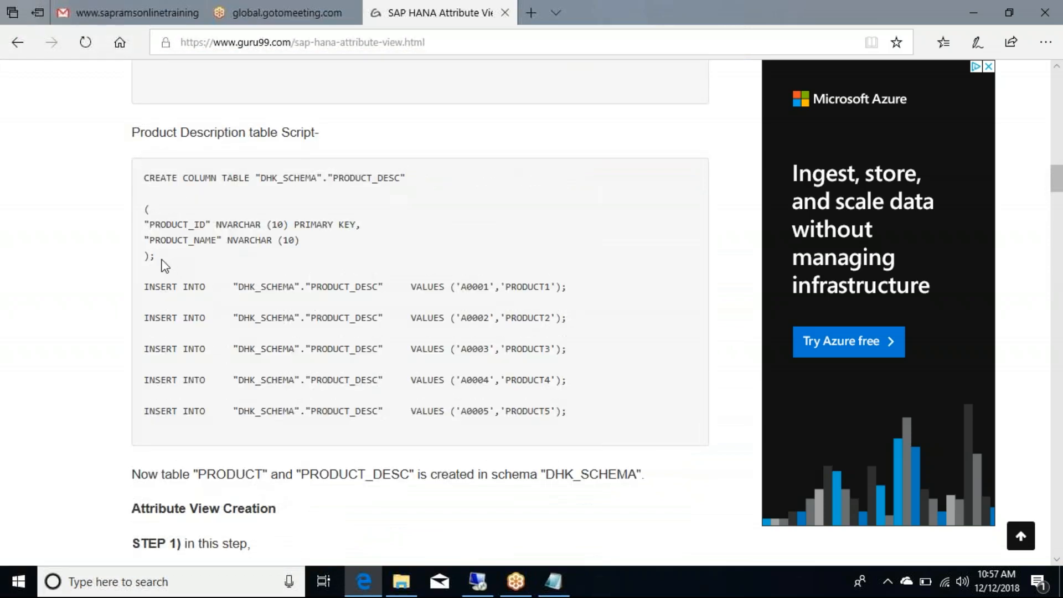
pyautogui.moveTo(160, 256); pyautogui.dragTo(145, 182)
pyautogui.hotkey('ctrl', 'c')
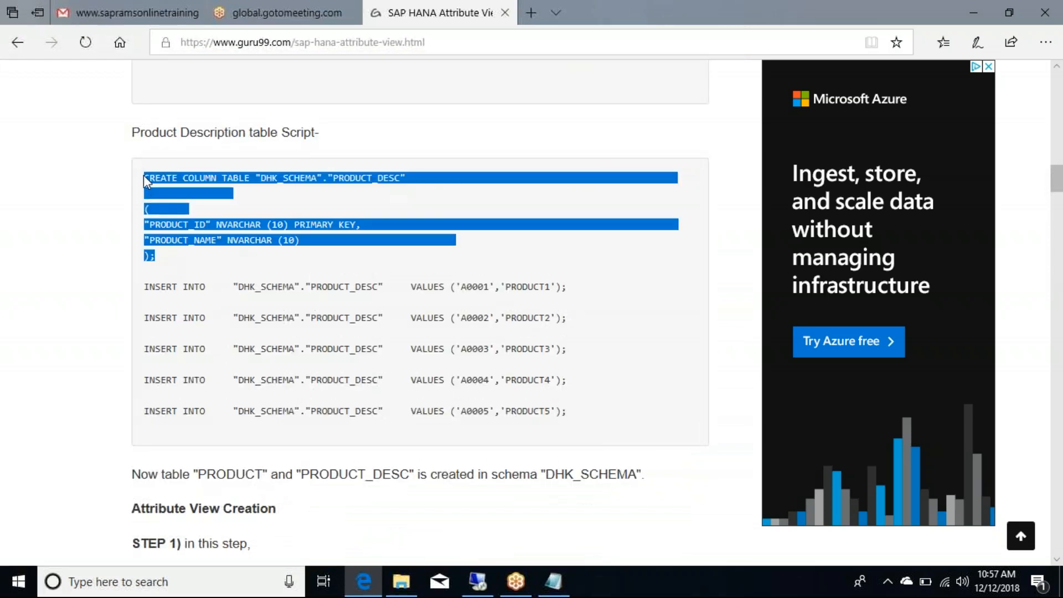
pyautogui.click(557, 583)
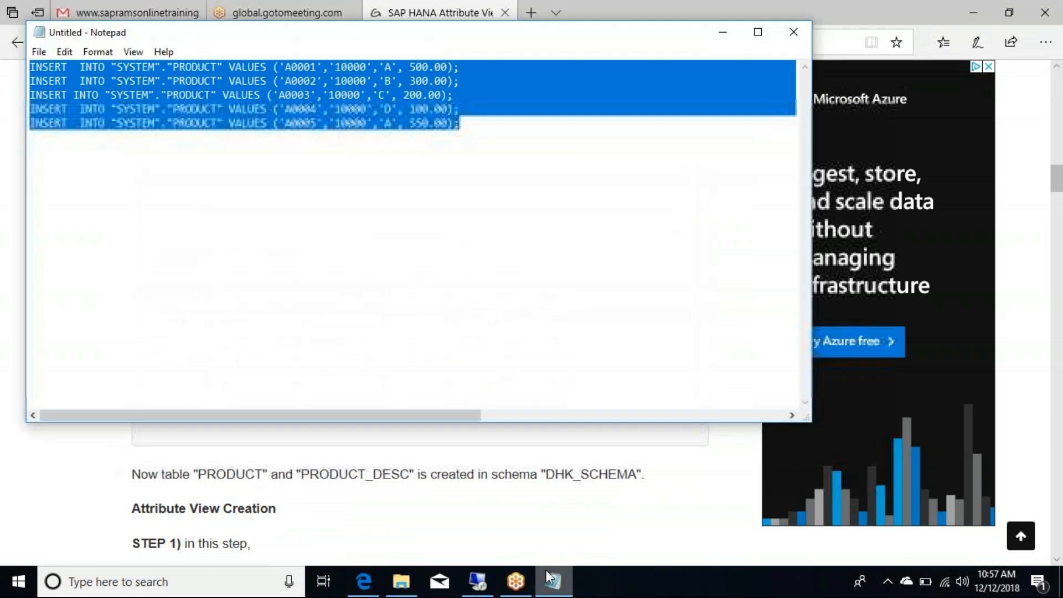
# Step: Paste the PRODUCT_DESC CREATE statement below the INSERT lines and replace DHK_SCHEMA with SYSTEM
pyautogui.click(480, 129)
pyautogui.press('Return')
pyautogui.press('Return')
pyautogui.press('Return')
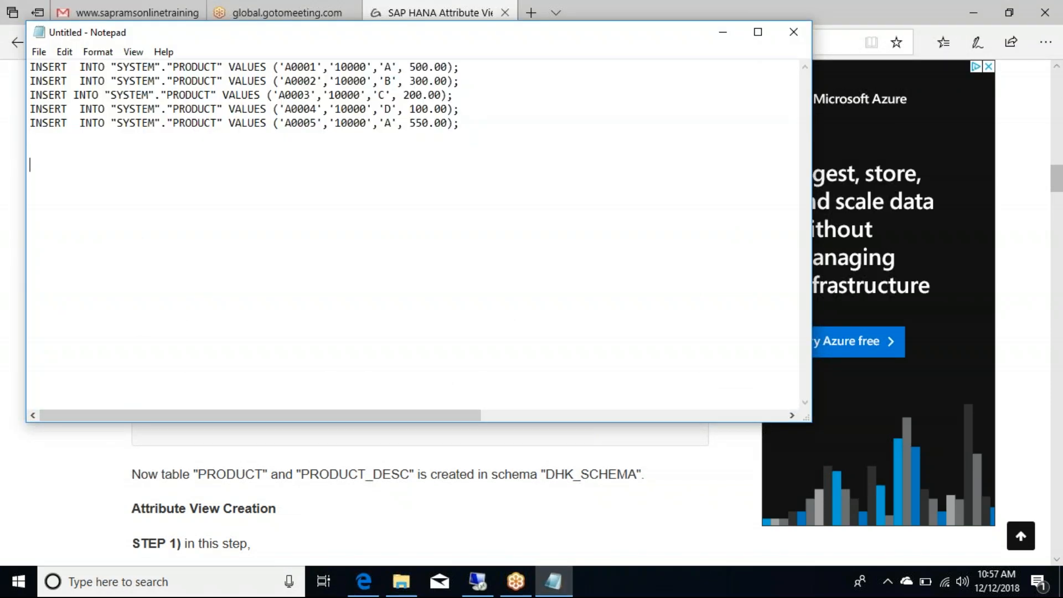
pyautogui.hotkey('ctrl', 'v')
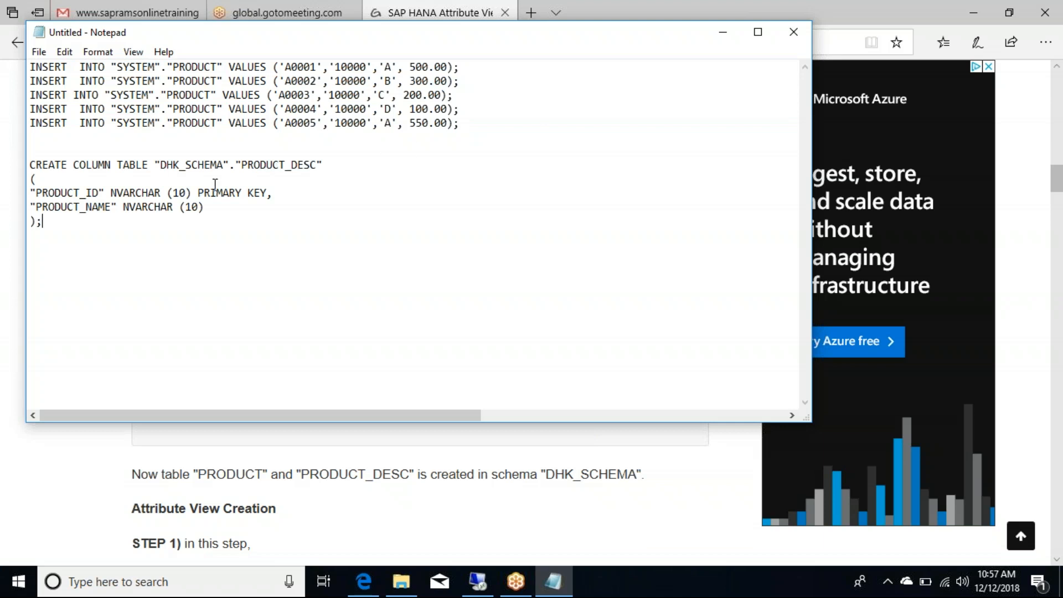
pyautogui.moveTo(226, 162); pyautogui.dragTo(162, 164)
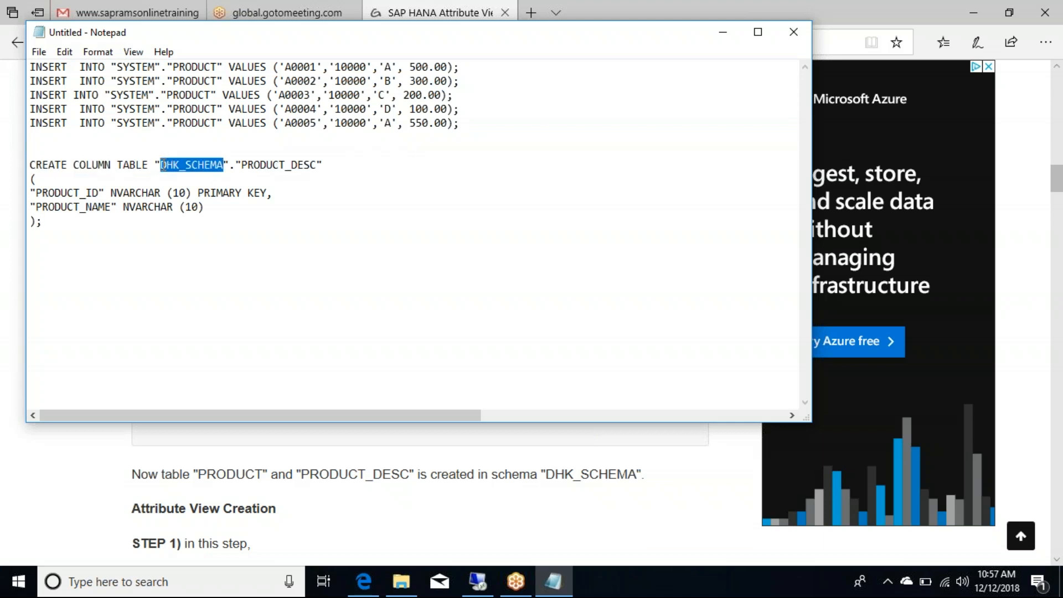
pyautogui.write('SYSTEM')
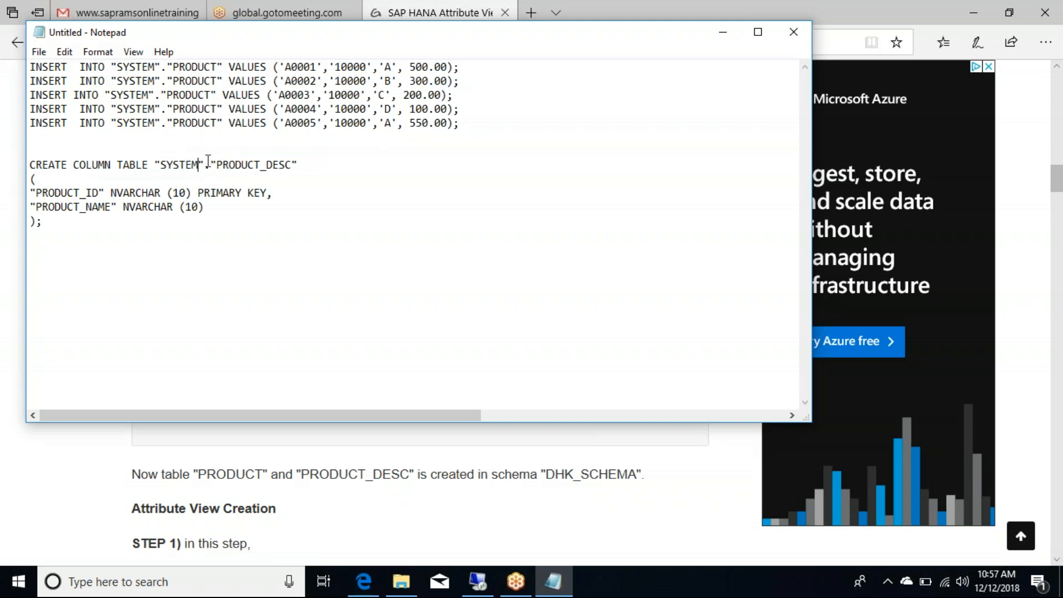
pyautogui.moveTo(60, 225); pyautogui.dragTo(8, 152)
pyautogui.hotkey('ctrl', 'c')
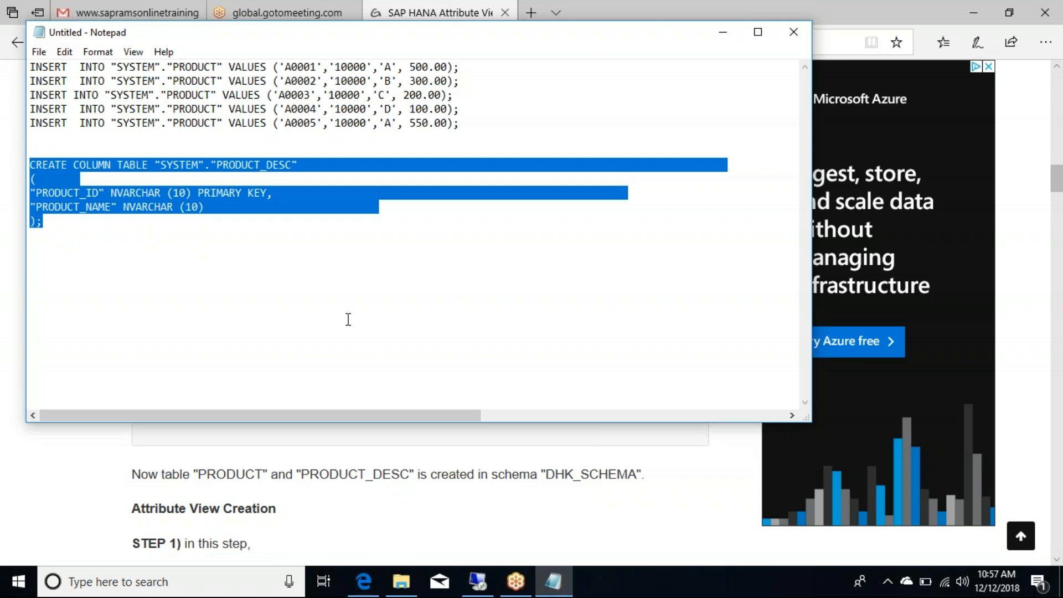
# Step: Swap the console's INSERT statements for CREATE COLUMN TABLE "SYSTEM"."PRODUCT_DESC" and execute it
pyautogui.click(479, 584)
pyautogui.click(650, 231)
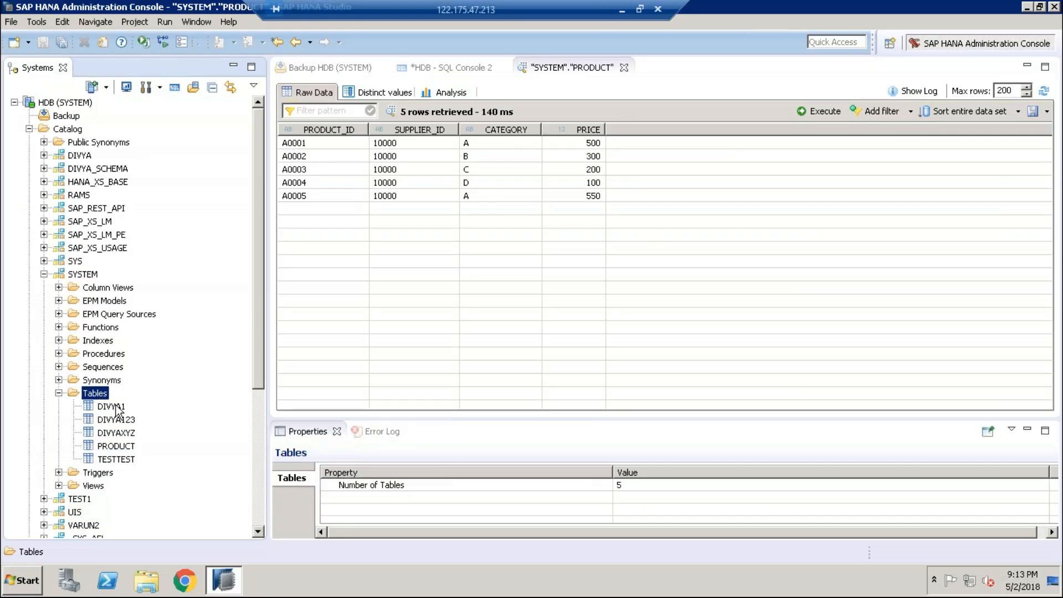
pyautogui.click(441, 68)
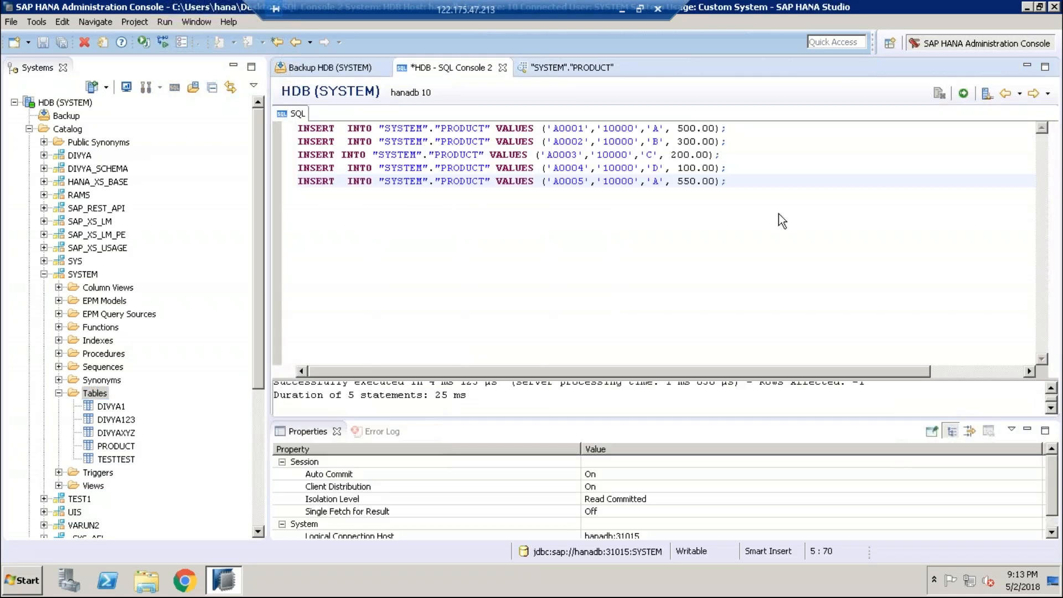
pyautogui.moveTo(727, 181); pyautogui.dragTo(187, 118)
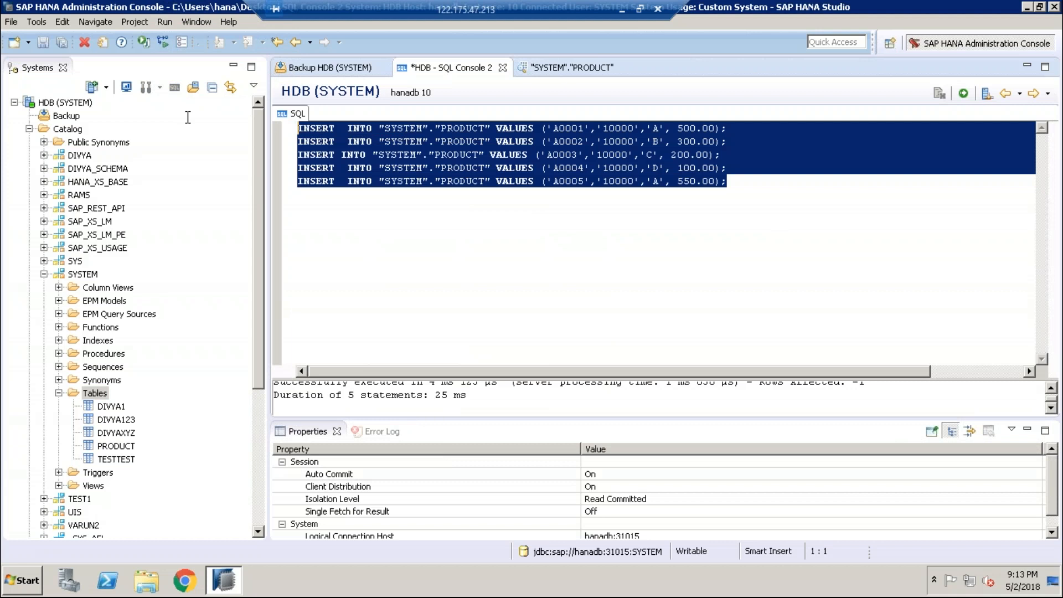
pyautogui.press('Delete')
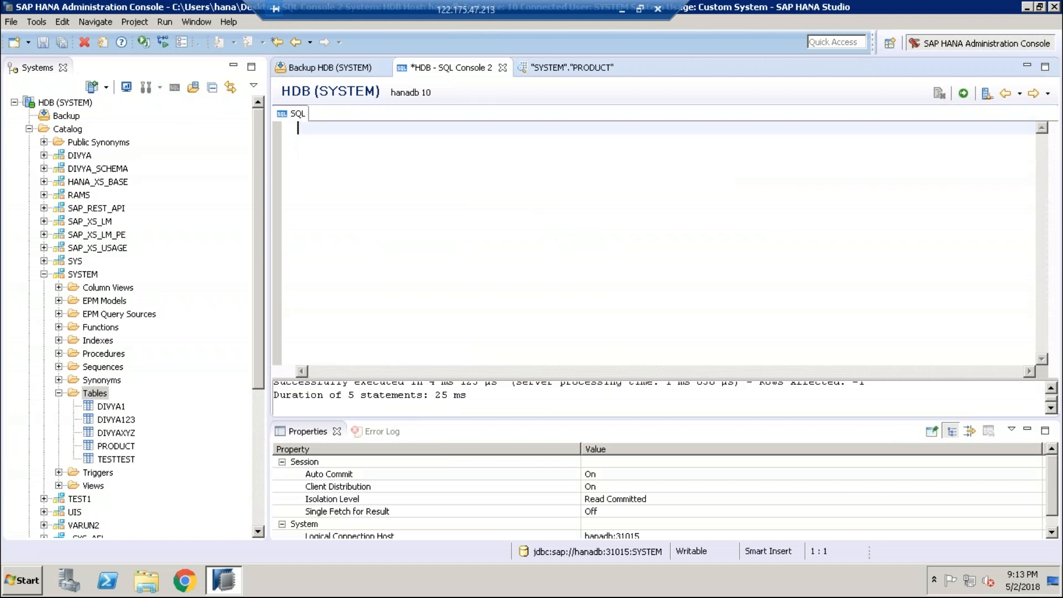
pyautogui.hotkey('ctrl', 'v')
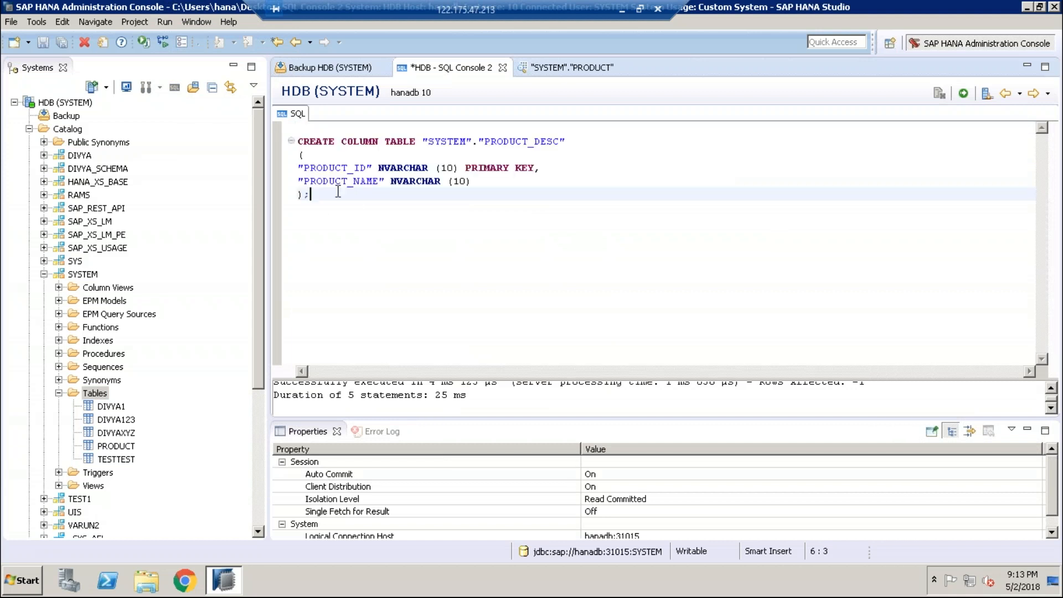
pyautogui.click(963, 94)
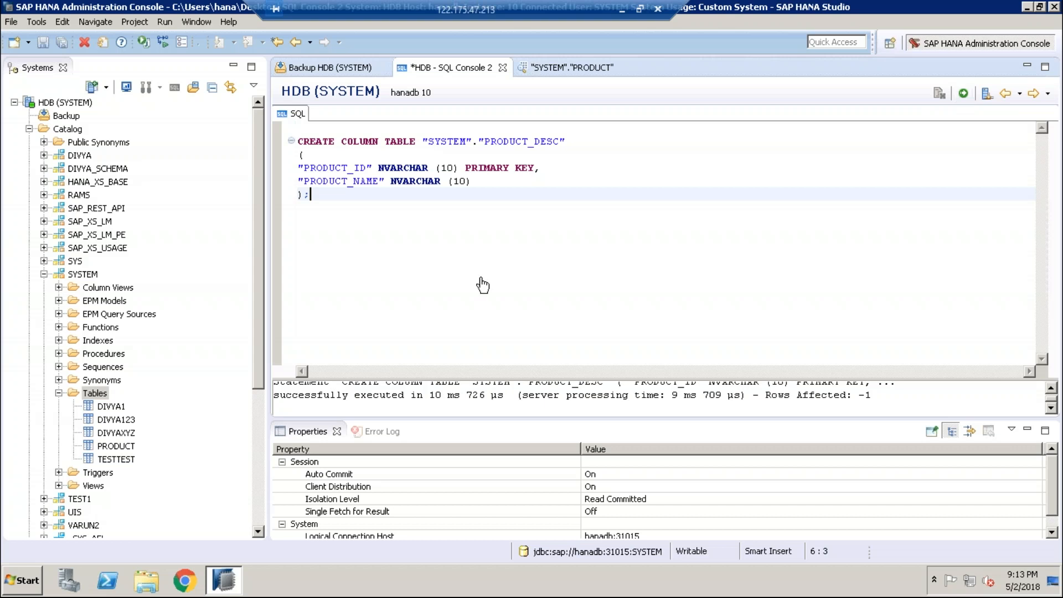
pyautogui.press('Return')
pyautogui.press('Return')
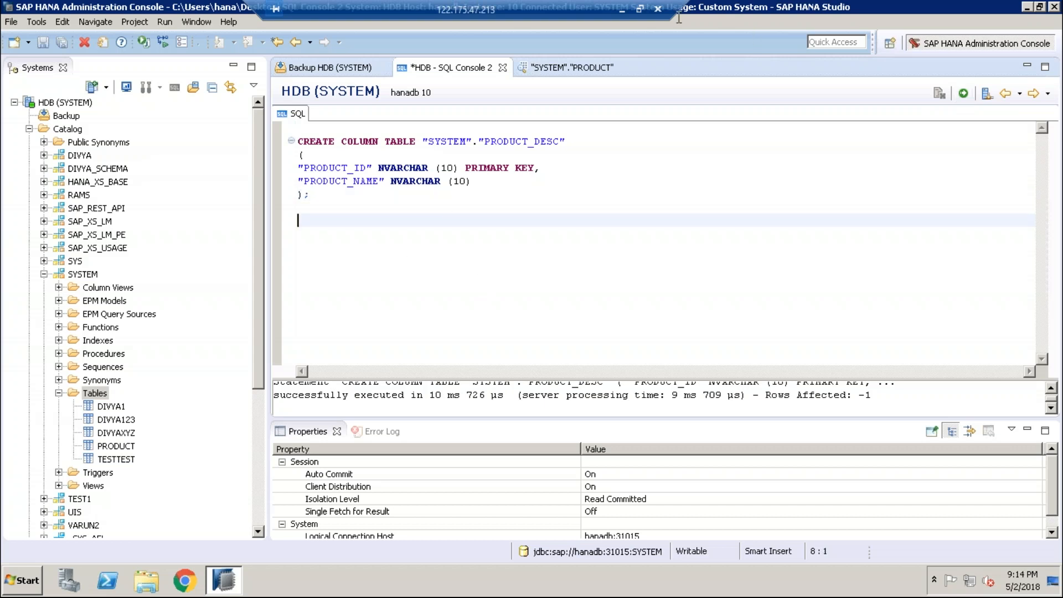
# Step: Copy the five PRODUCT_DESC INSERT lines from the tutorial and paste them below the CREATE statement in Notepad
pyautogui.click(622, 10)
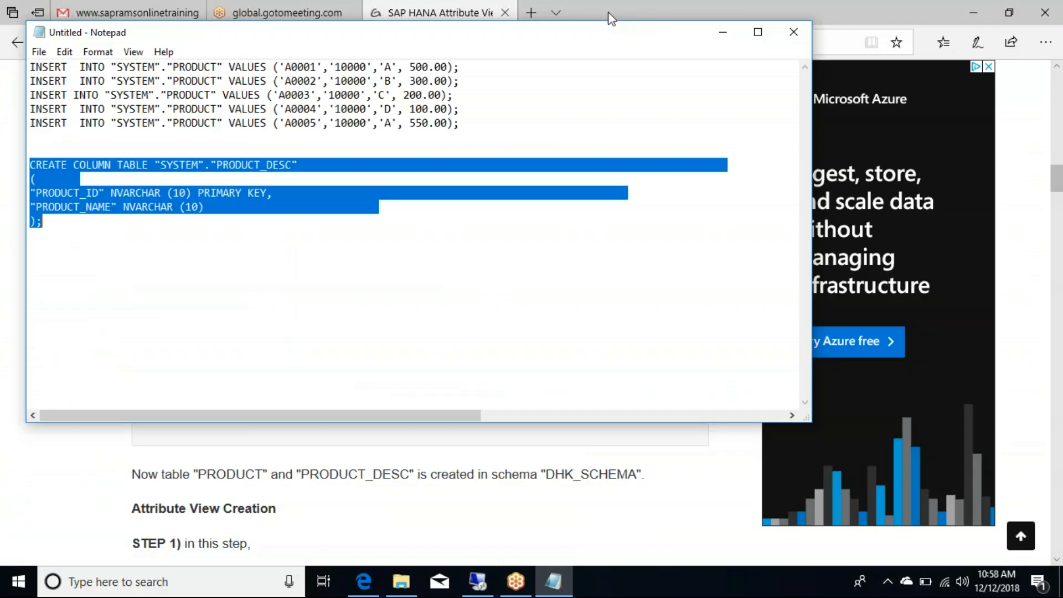
pyautogui.click(279, 505)
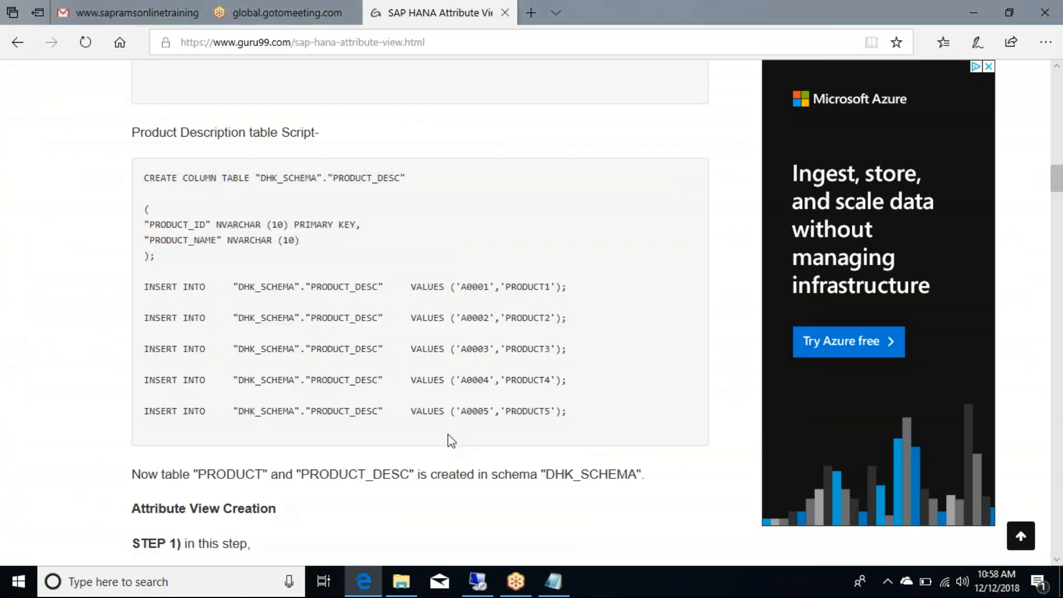
pyautogui.moveTo(585, 421); pyautogui.dragTo(138, 265)
pyautogui.hotkey('ctrl', 'c')
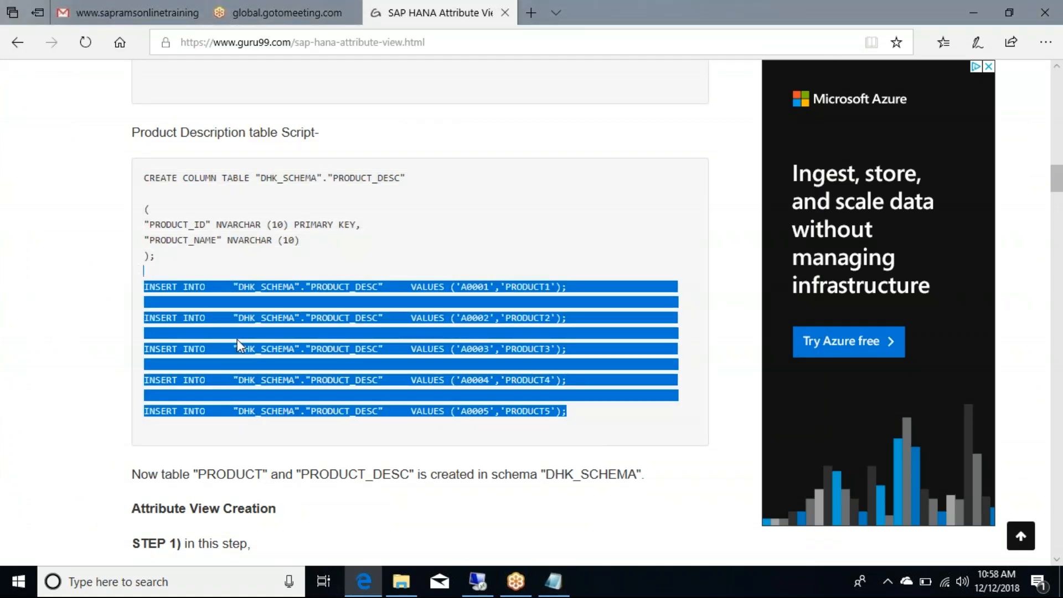
pyautogui.click(554, 582)
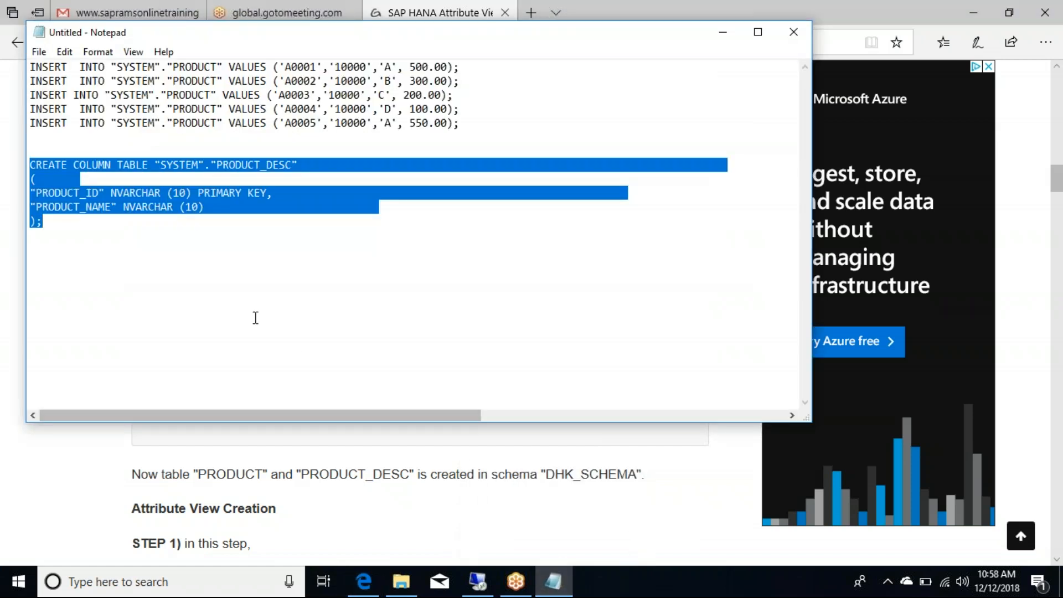
pyautogui.click(81, 232)
pyautogui.press('Return')
pyautogui.hotkey('ctrl', 'v')
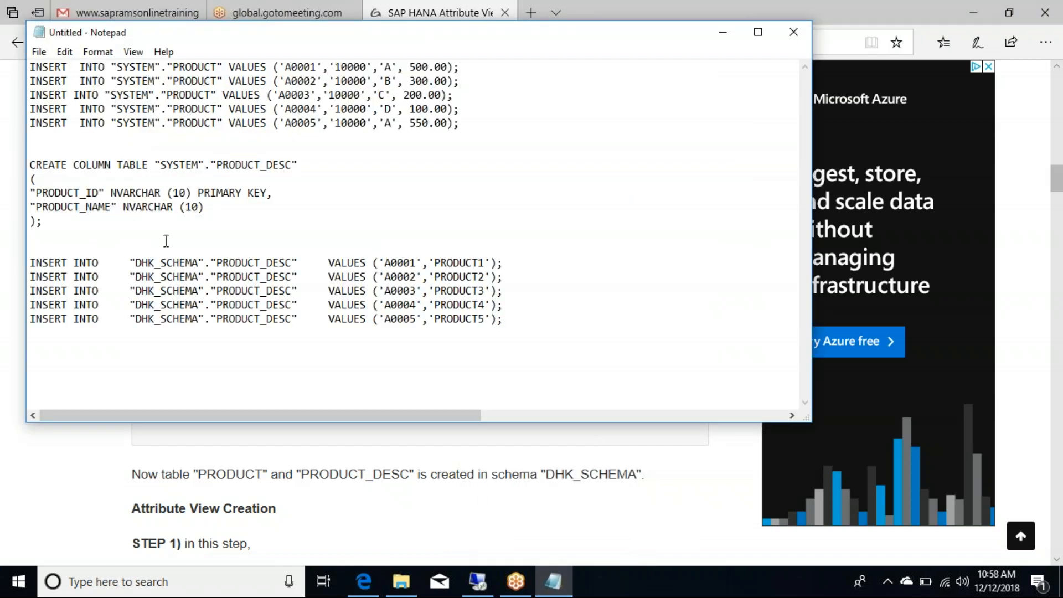
# Step: Change the first two PRODUCT_DESC inserts from DHK_SCHEMA to SYSTEM
pyautogui.moveTo(200, 261); pyautogui.dragTo(138, 262)
pyautogui.press('BackSpace')
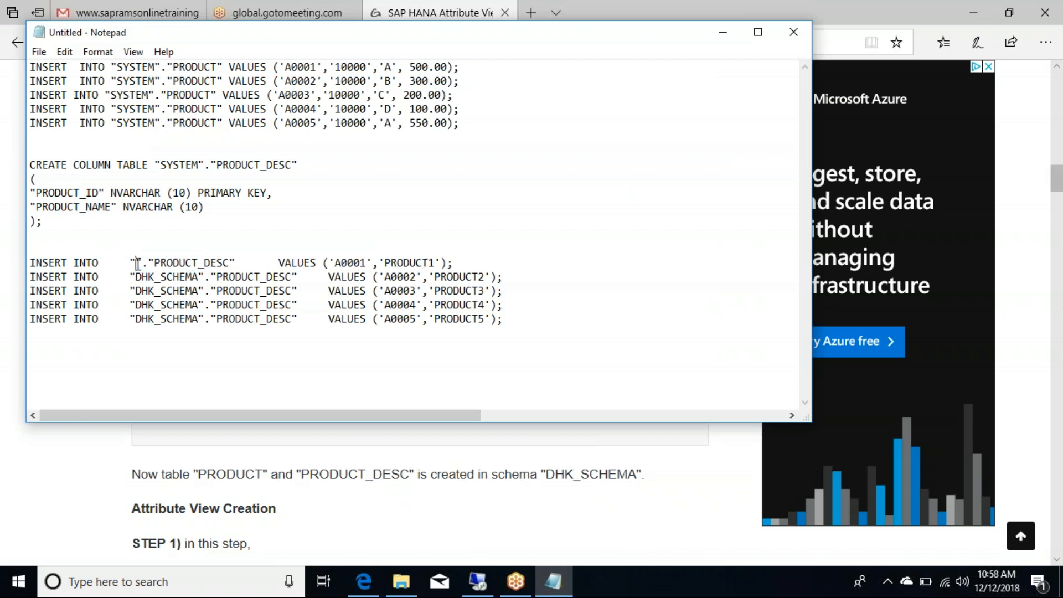
pyautogui.write('SYSTEM')
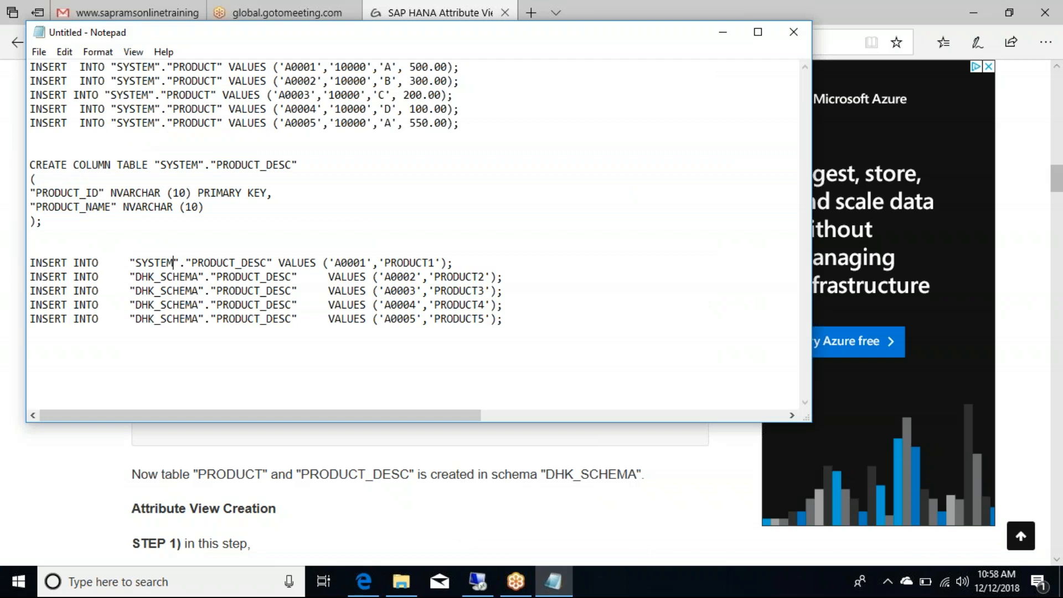
pyautogui.doubleClick(165, 262)
pyautogui.hotkey('ctrl', 'c')
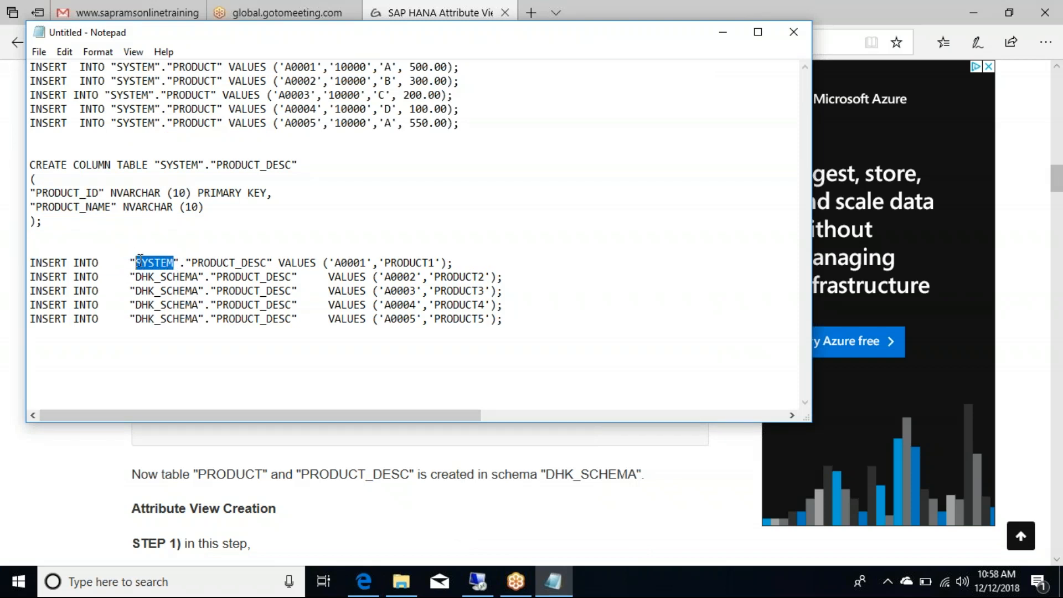
pyautogui.doubleClick(195, 277)
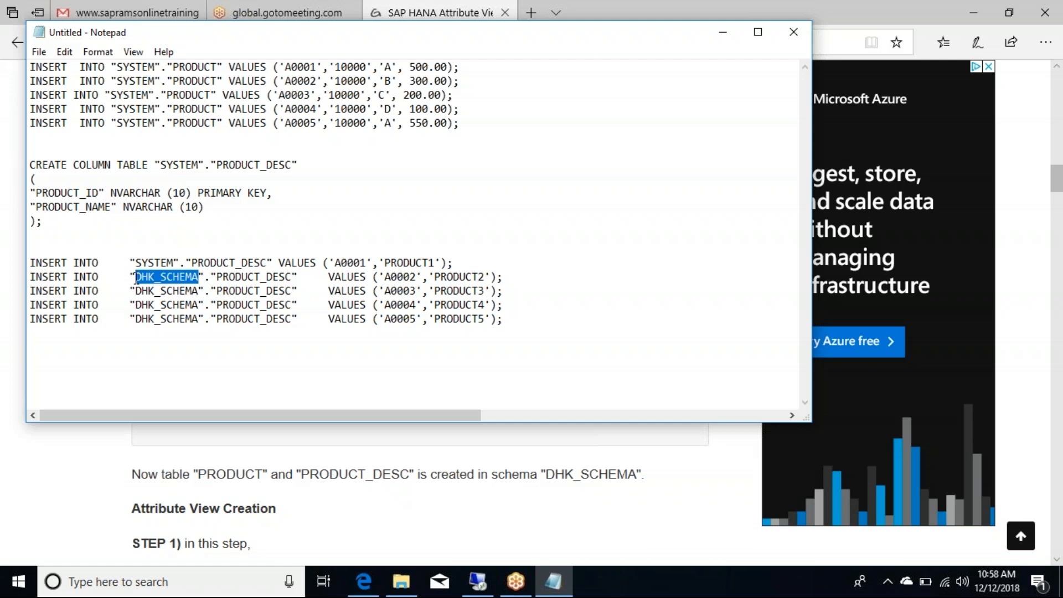
pyautogui.hotkey('ctrl', 'v')
# Step: Paste SYSTEM over DHK_SCHEMA in inserts 3–5 and select all five INSERT statements
pyautogui.doubleClick(197, 290)
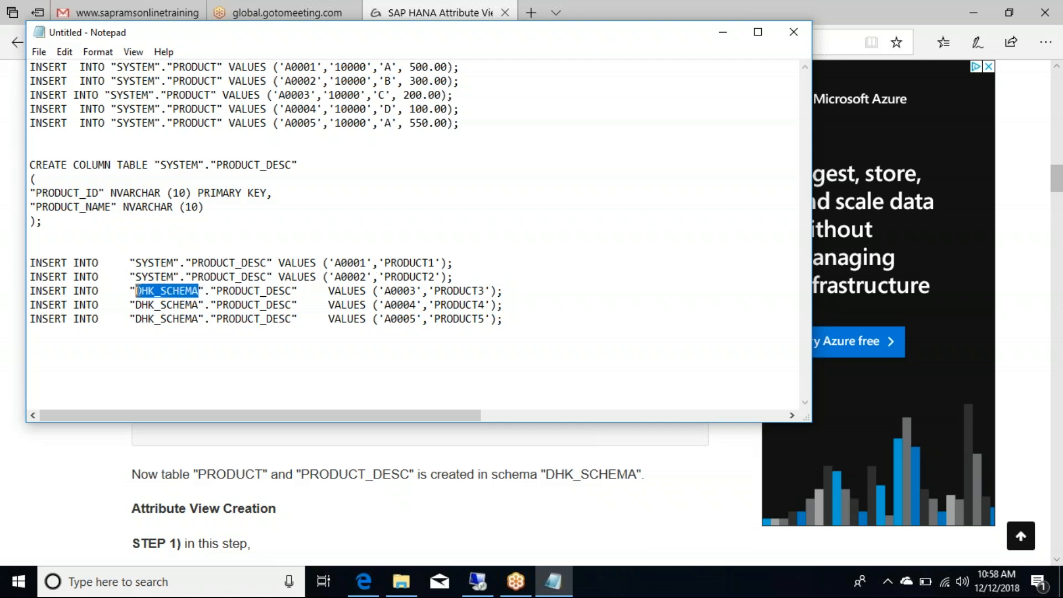
pyautogui.hotkey('ctrl', 'v')
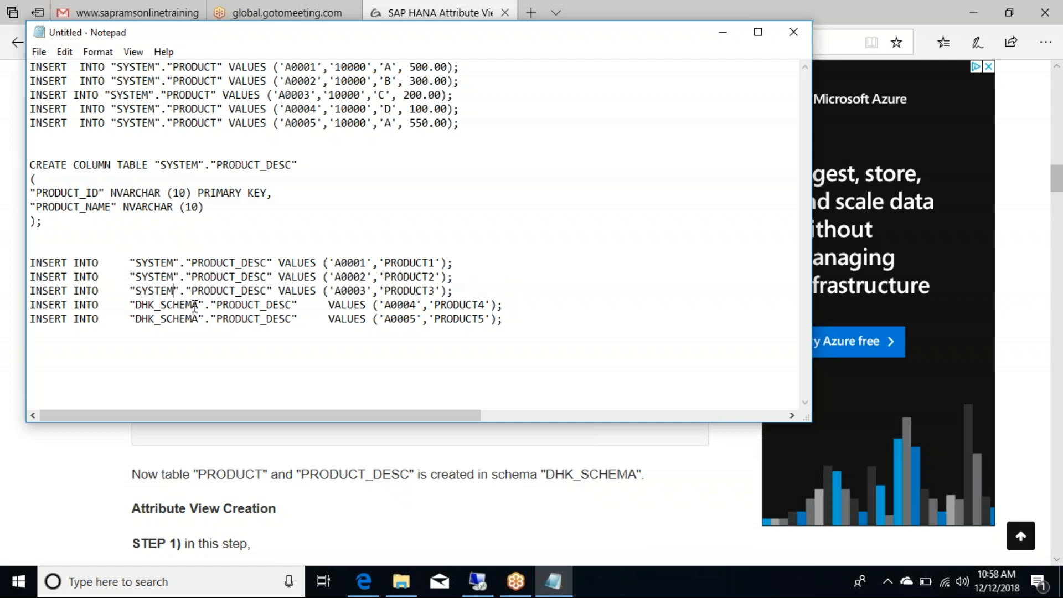
pyautogui.moveTo(198, 305); pyautogui.dragTo(134, 305)
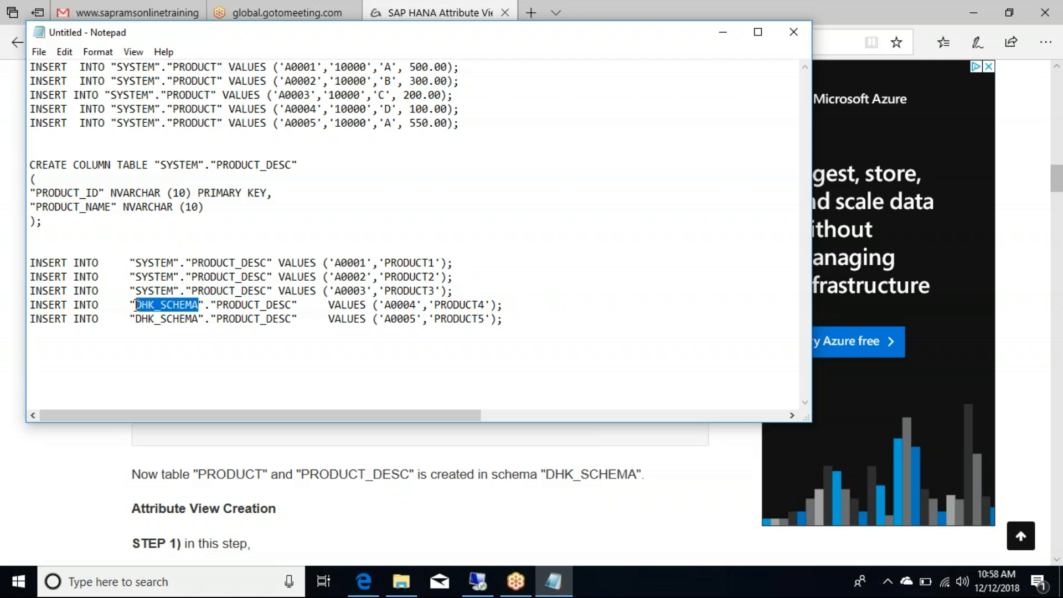
pyautogui.hotkey('ctrl', 'v')
pyautogui.moveTo(199, 319); pyautogui.dragTo(139, 318)
pyautogui.hotkey('ctrl', 'v')
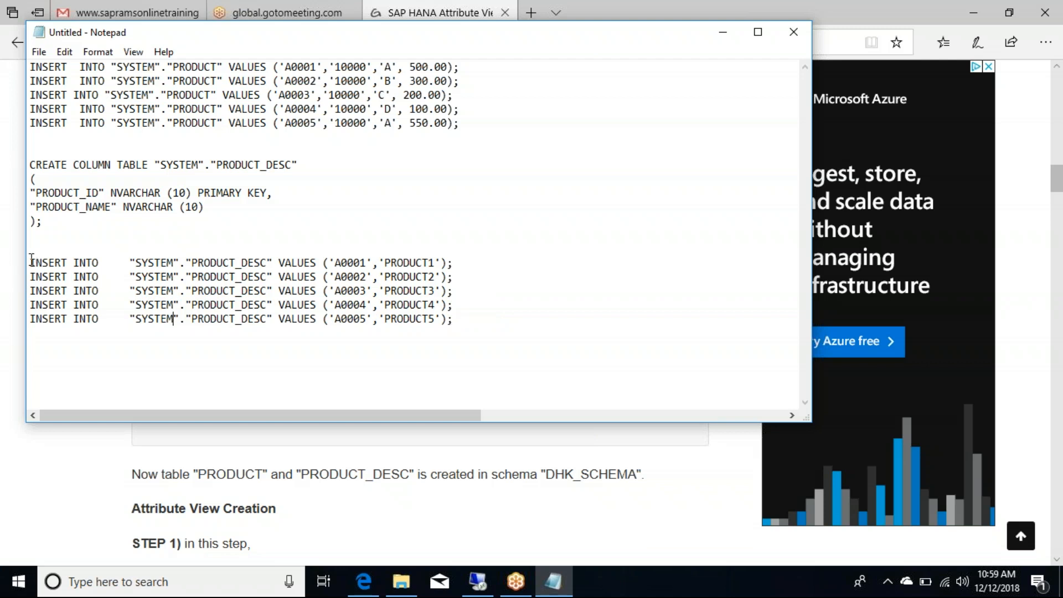
pyautogui.moveTo(31, 260); pyautogui.dragTo(484, 320)
pyautogui.hotkey('ctrl', 'c')
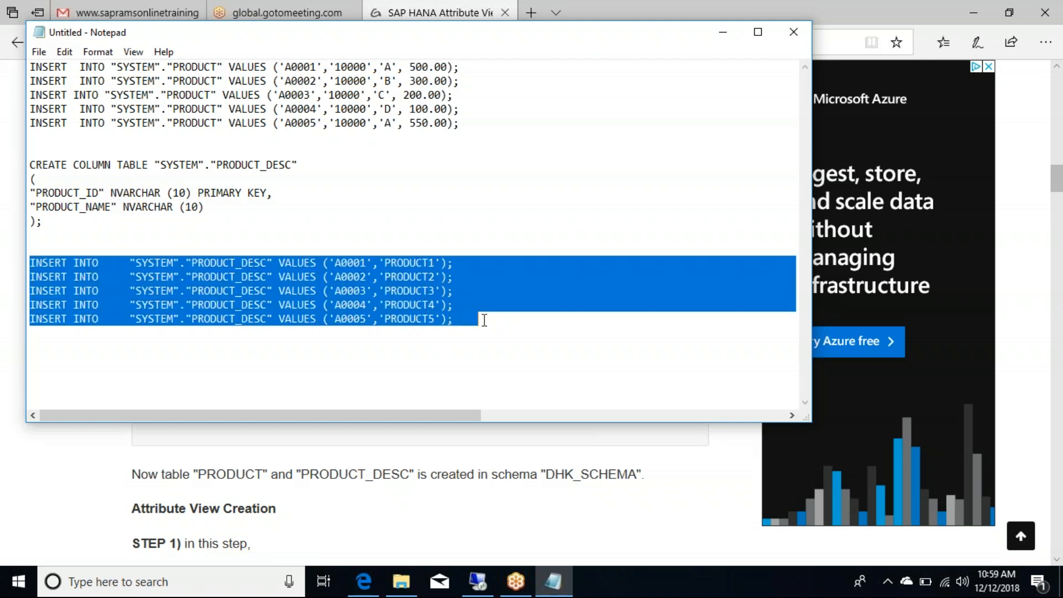
pyautogui.click(515, 582)
# Step: Replace the CREATE statement with the five "SYSTEM"."PRODUCT_DESC" inserts and execute them (24 ms)
pyautogui.click(476, 581)
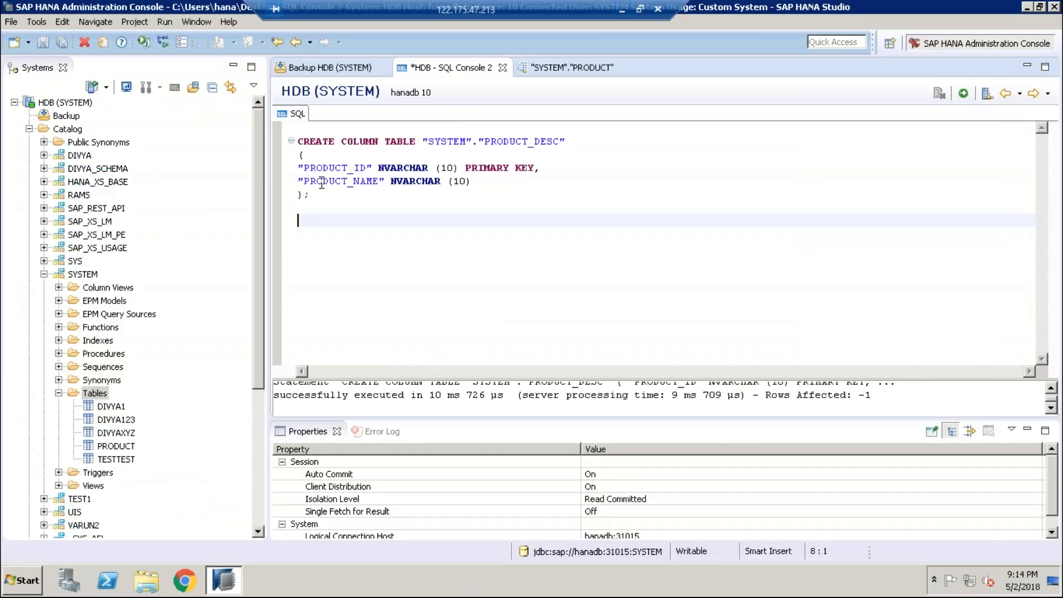
pyautogui.moveTo(301, 207); pyautogui.dragTo(283, 139)
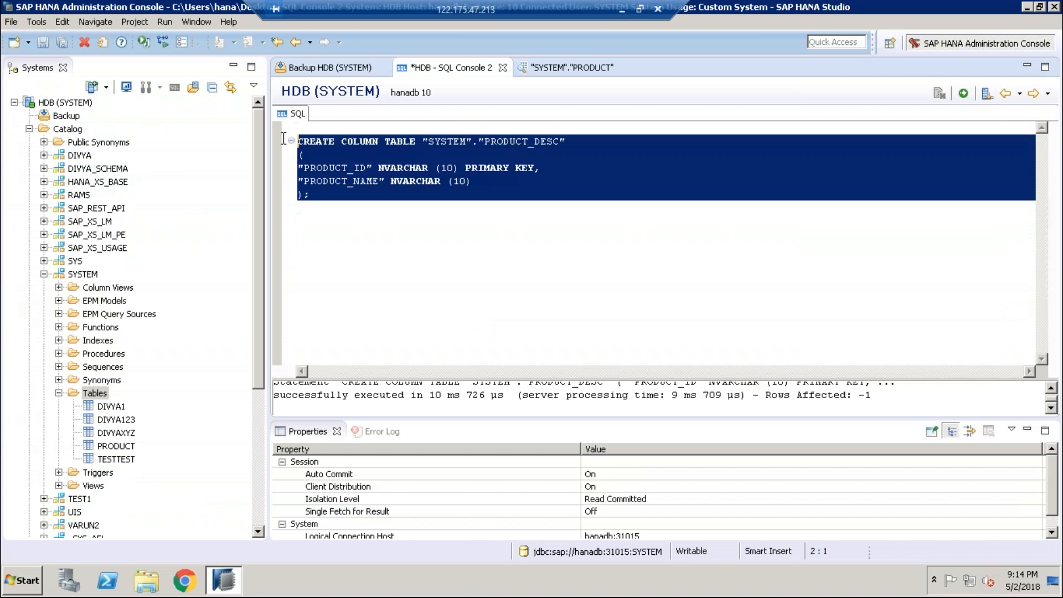
pyautogui.press('Delete')
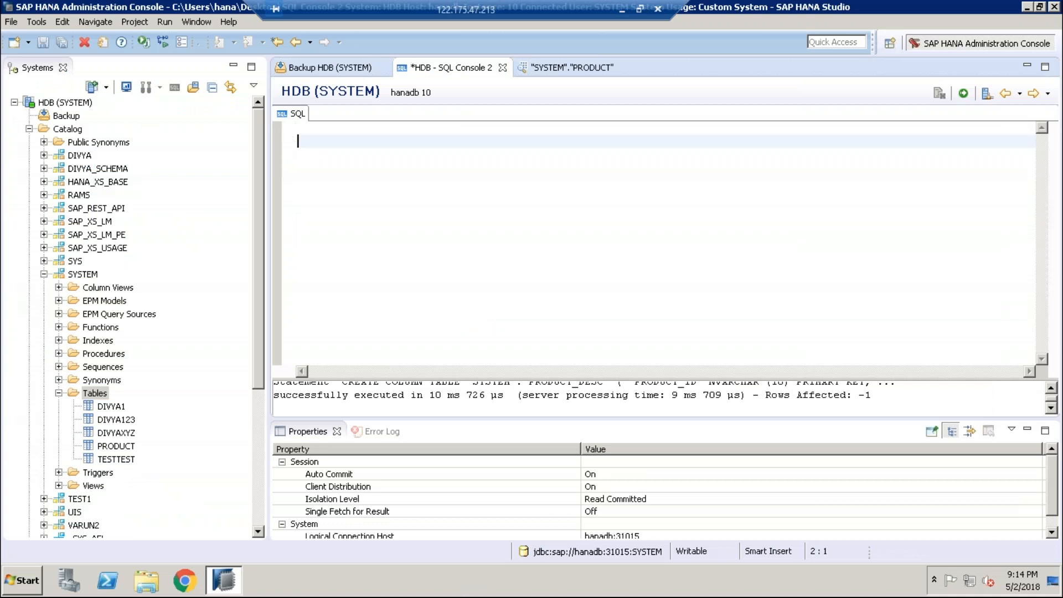
pyautogui.hotkey('ctrl', 'v')
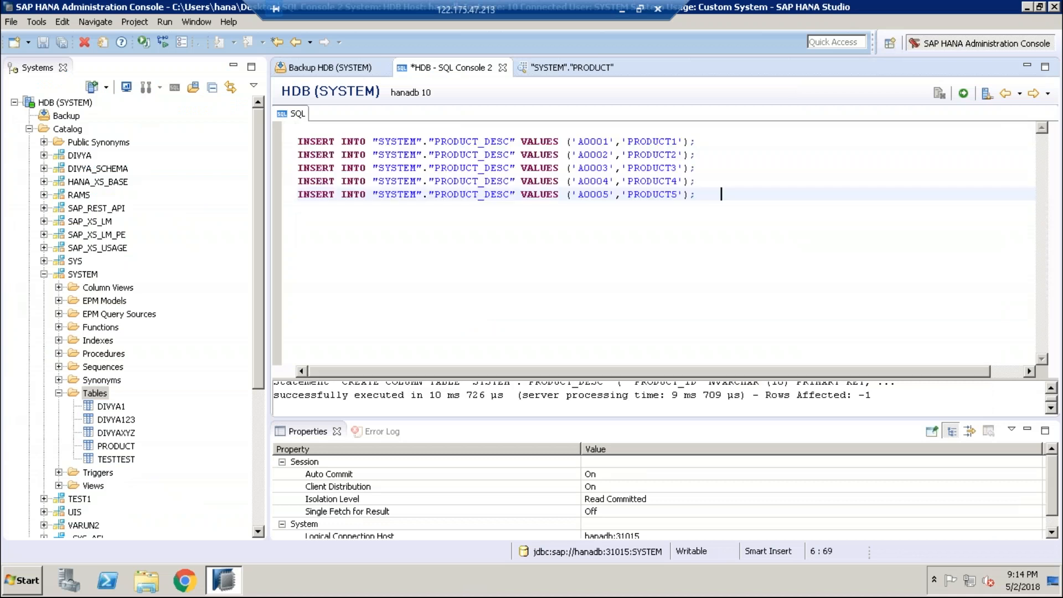
pyautogui.click(964, 97)
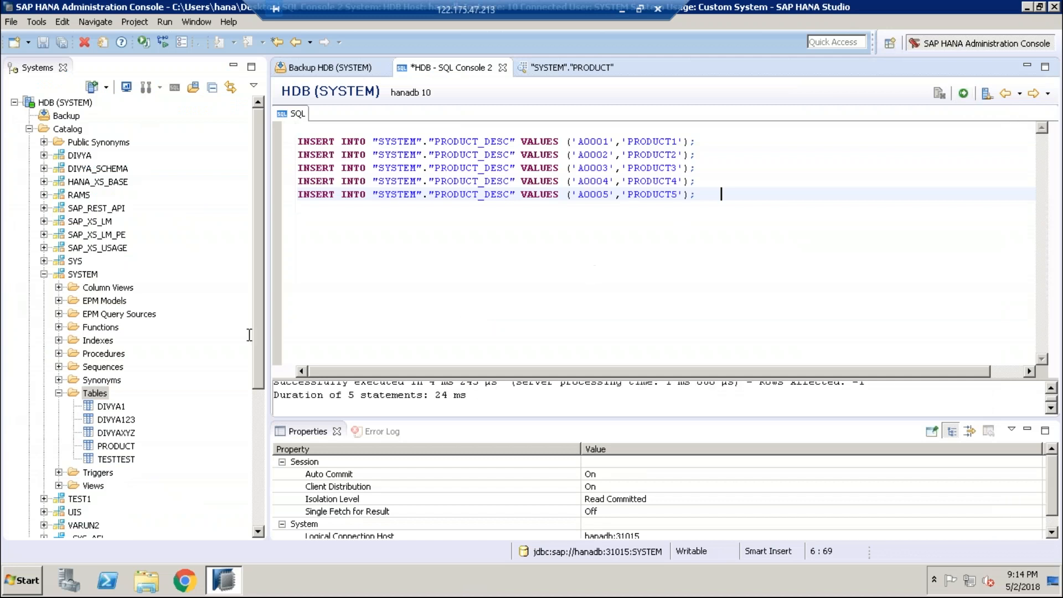
# Step: Refresh the SYSTEM Tables folder and preview PRODUCT_DESC, showing A0001–A0005 named PRODUCT1–PRODUCT5
pyautogui.click(96, 398)
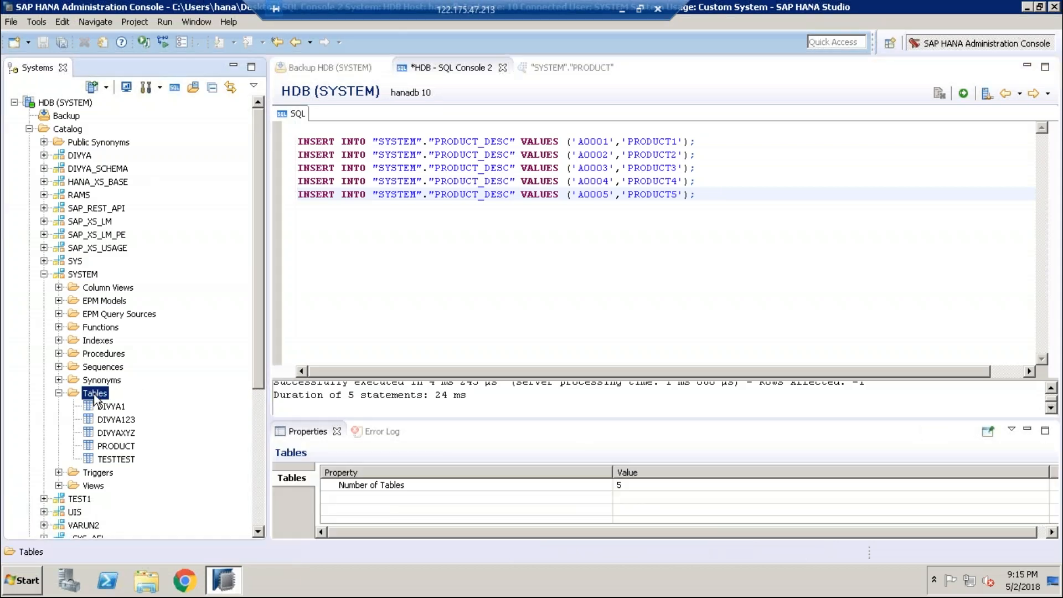
pyautogui.rightClick(95, 397)
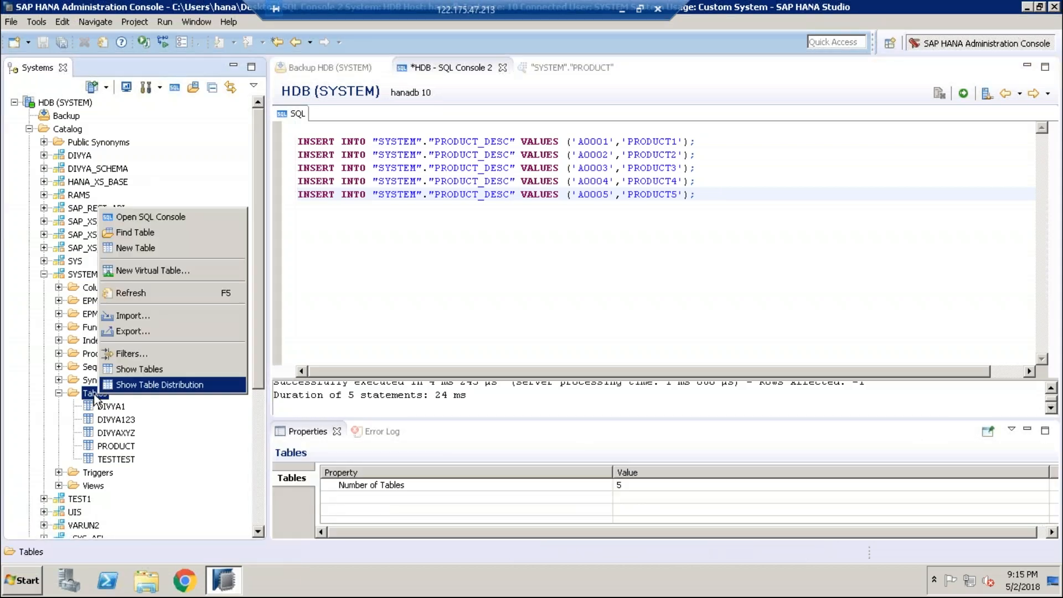
pyautogui.click(138, 294)
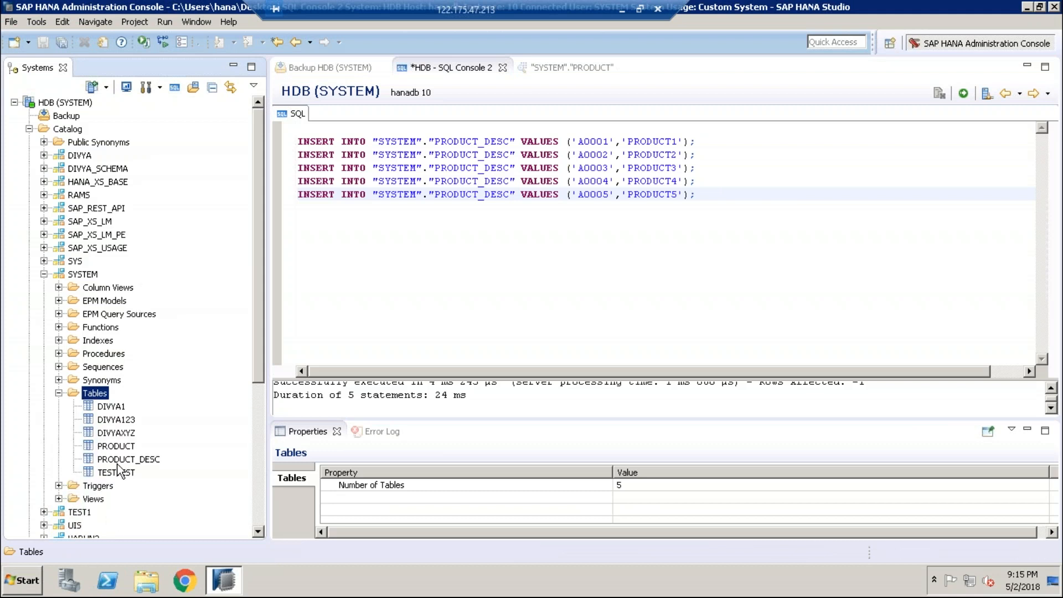
pyautogui.click(125, 460)
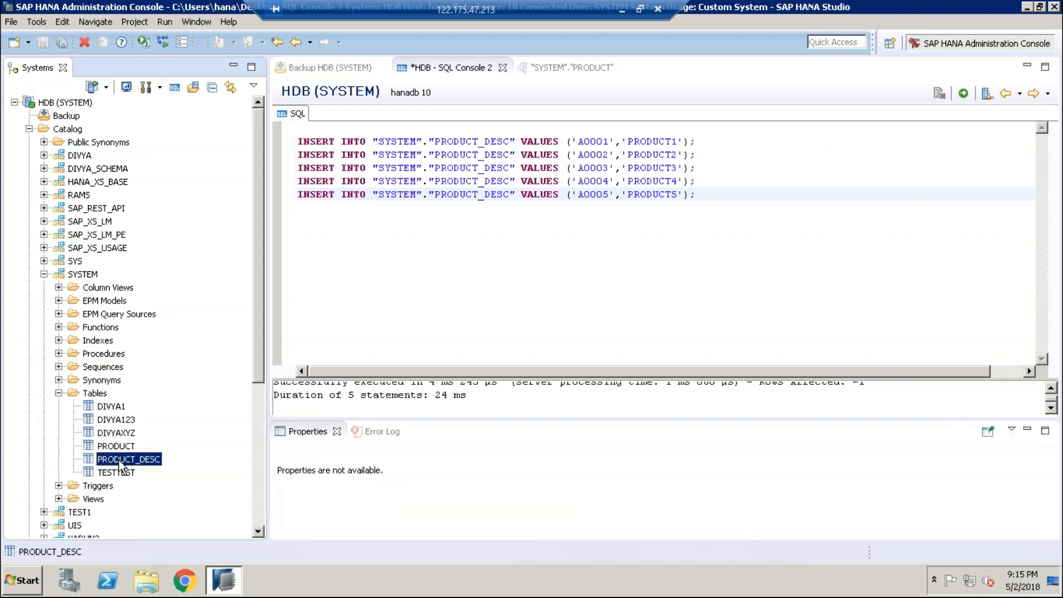
pyautogui.rightClick(119, 460)
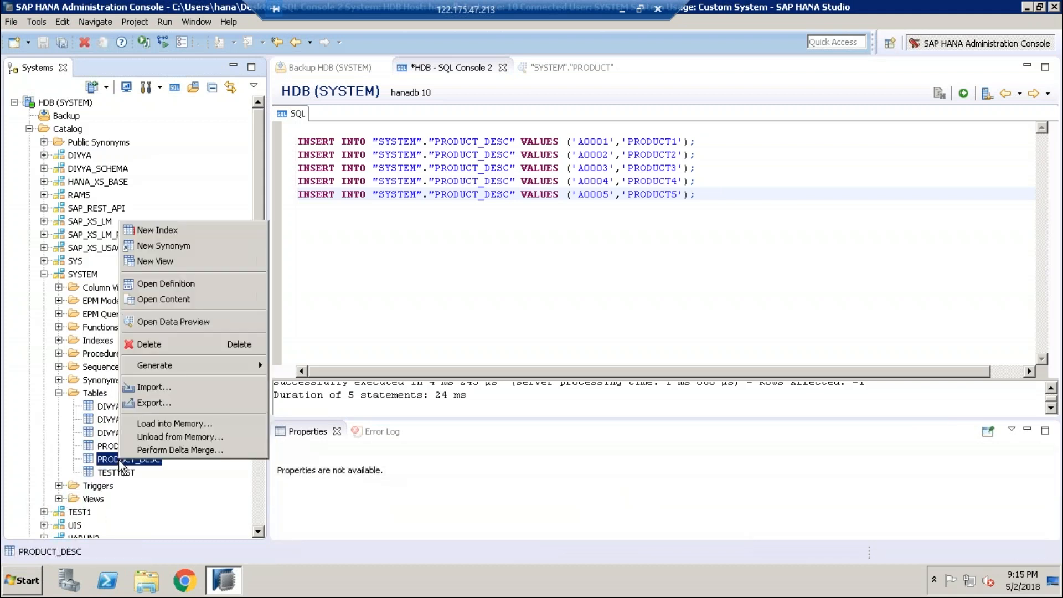
pyautogui.click(165, 323)
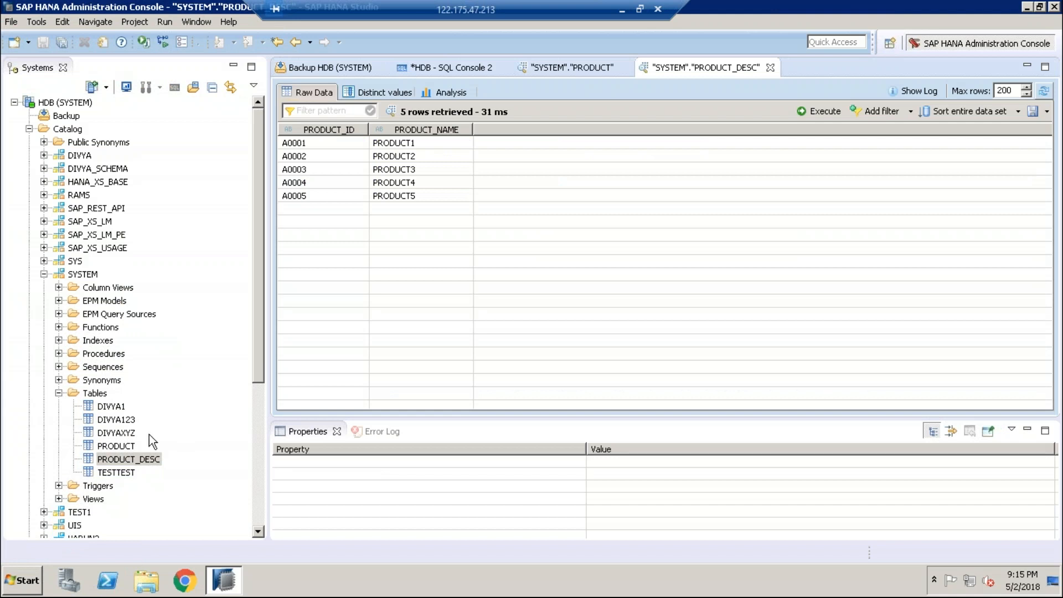
# Step: Check the PRODUCT data tab, then return to SQL Console 2
pyautogui.click(115, 447)
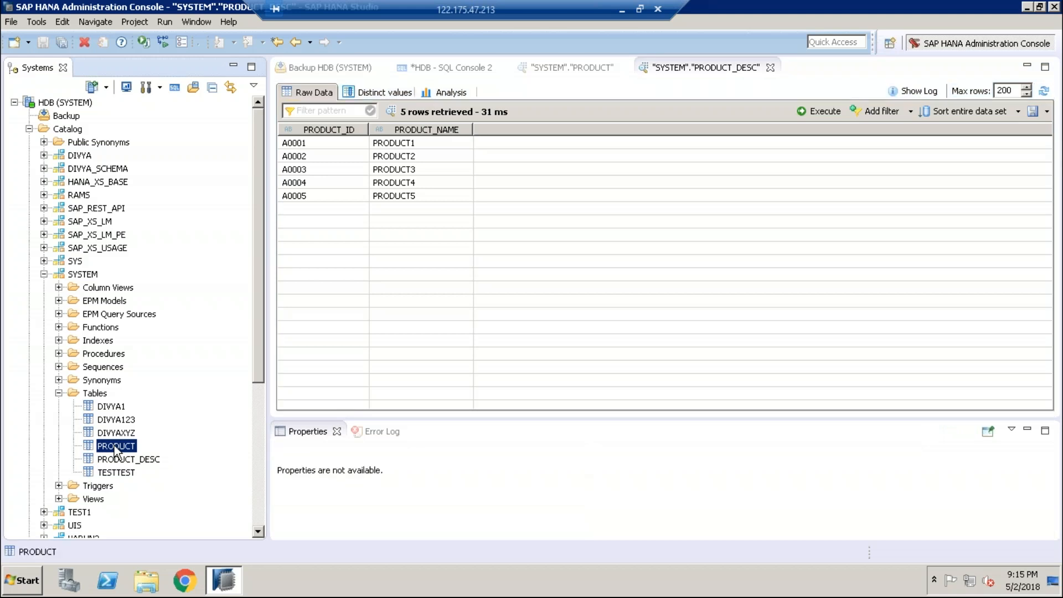
pyautogui.click(568, 69)
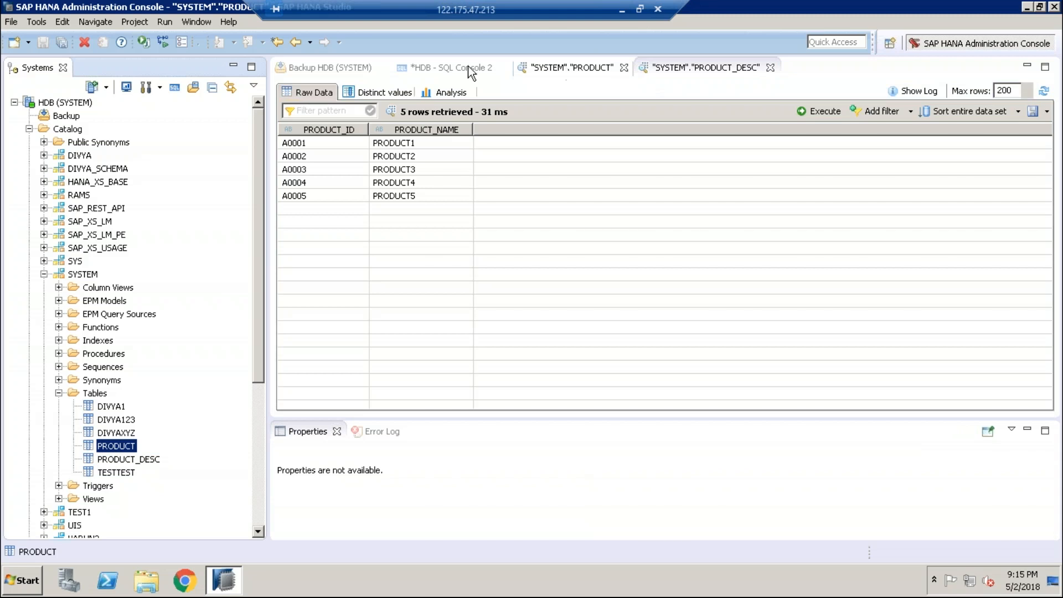
pyautogui.click(453, 68)
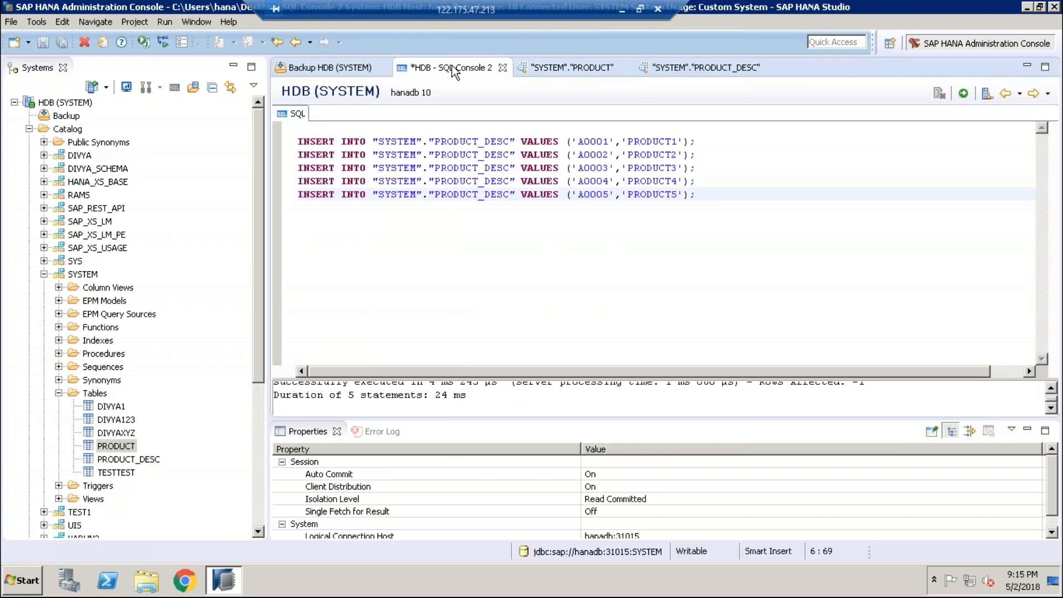
# Step: Close SQL Console 2 without saving, then close the PRODUCT and PRODUCT_DESC preview tabs
pyautogui.click(503, 68)
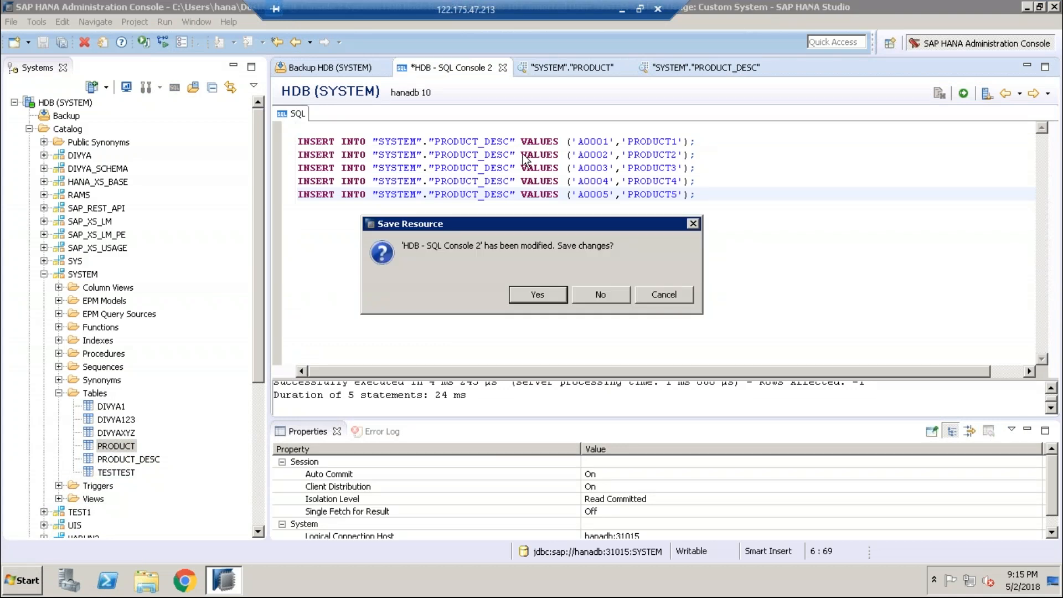
pyautogui.click(537, 295)
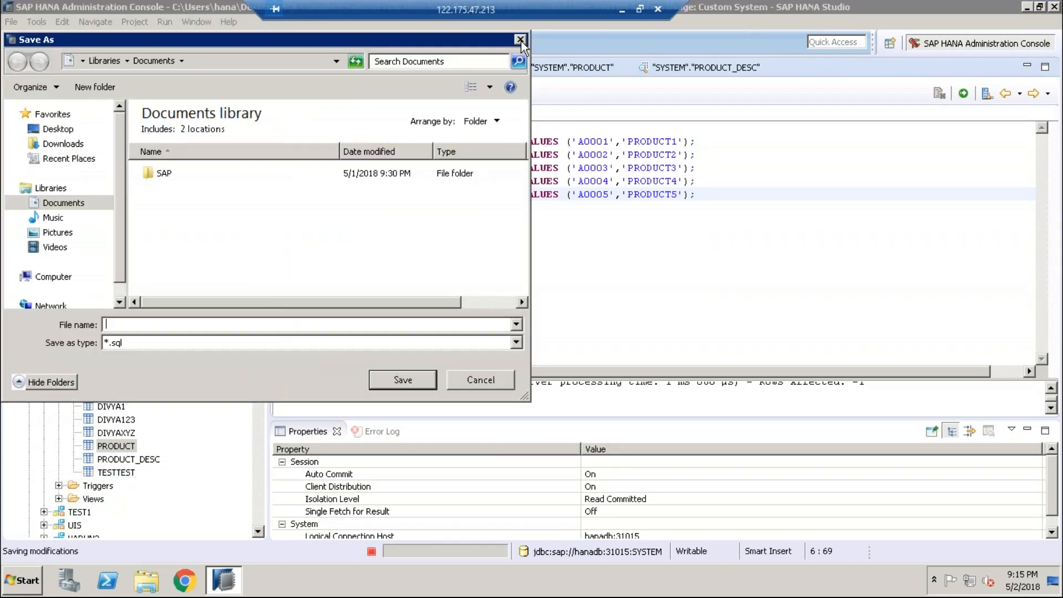
pyautogui.click(520, 39)
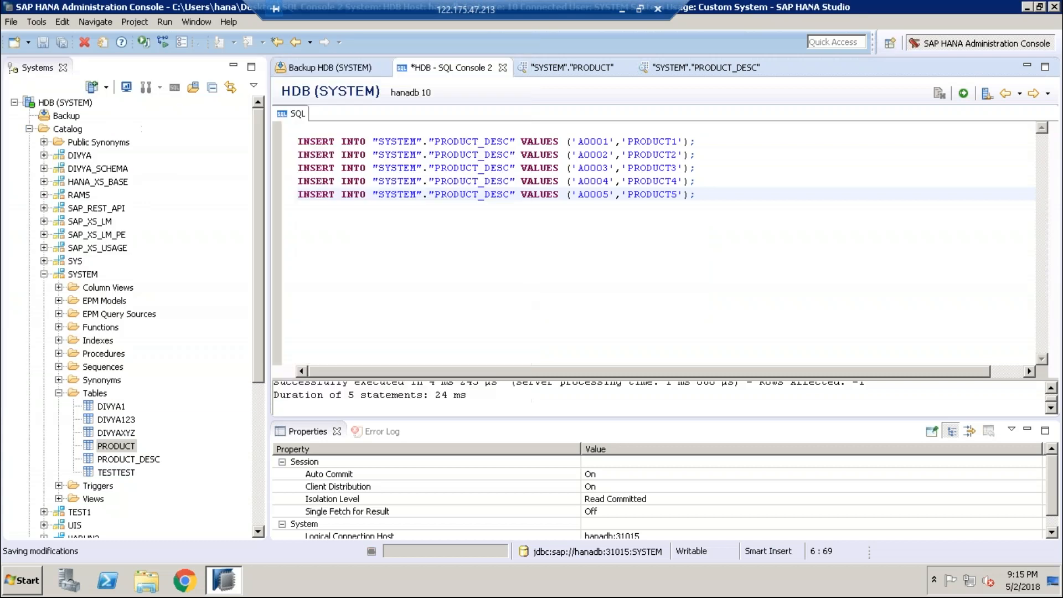
pyautogui.click(502, 68)
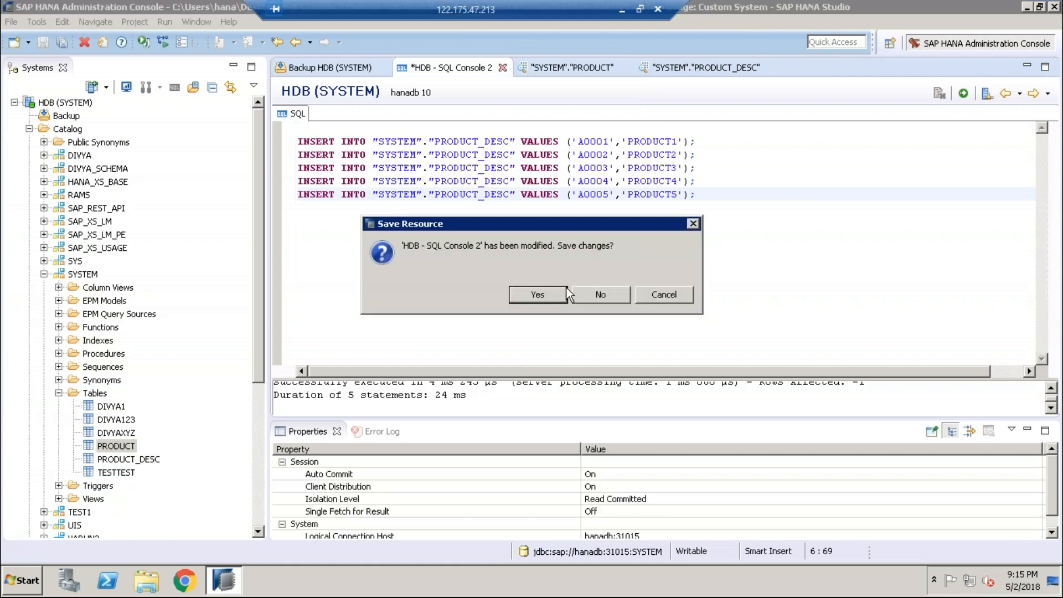
pyautogui.click(600, 294)
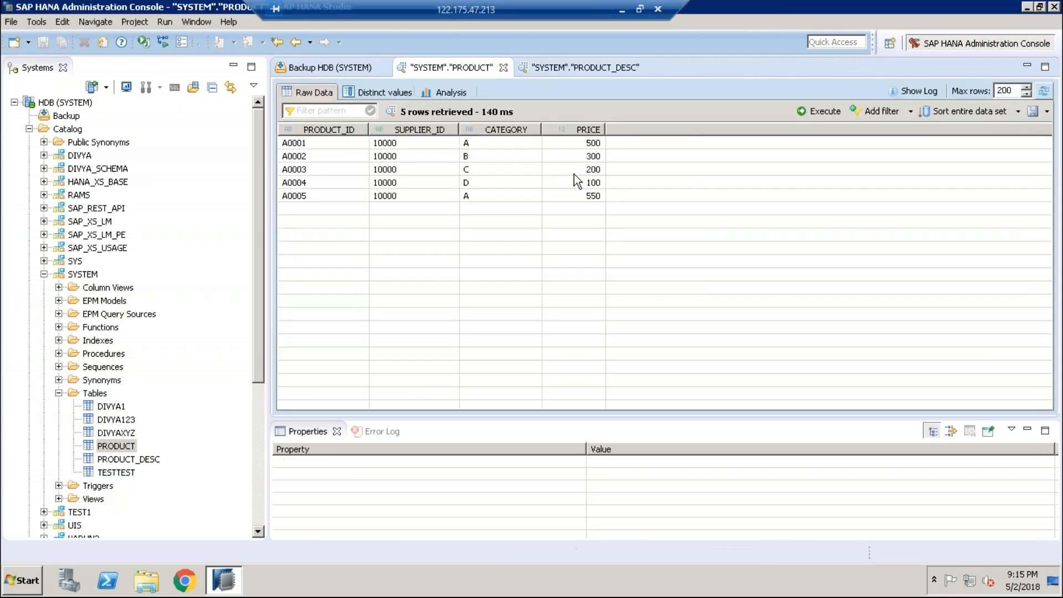
pyautogui.click(504, 67)
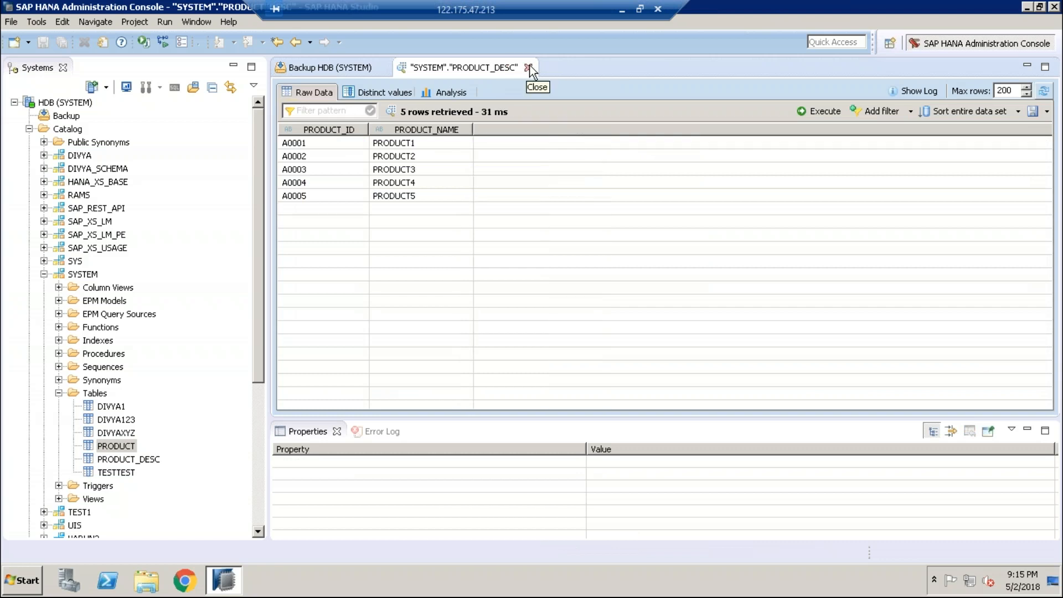
pyautogui.click(529, 68)
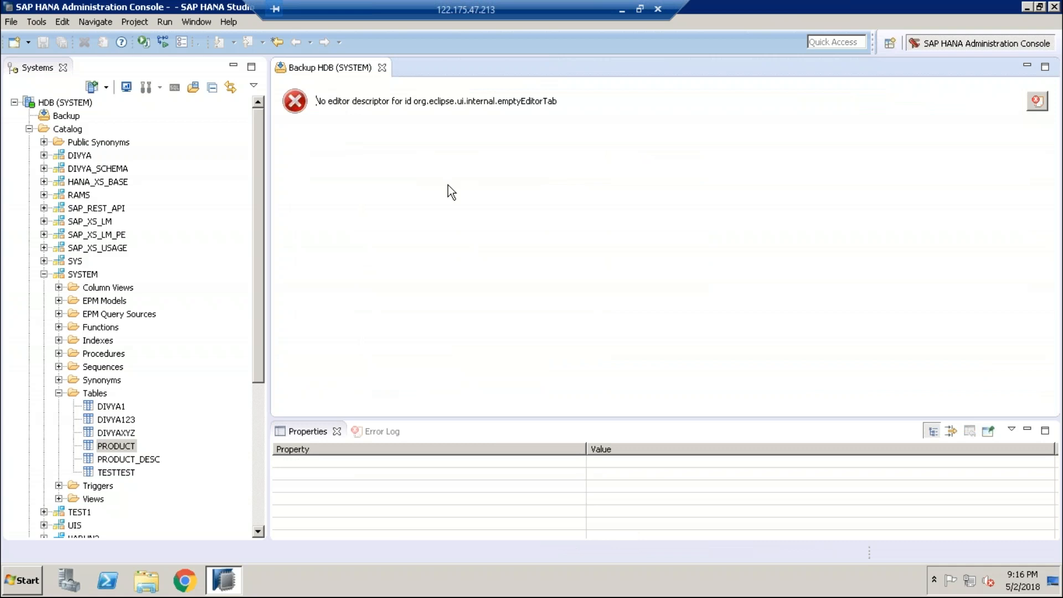
# Step: Collapse SYSTEM and Catalog in the Systems tree, then expand and select Content
pyautogui.click(44, 274)
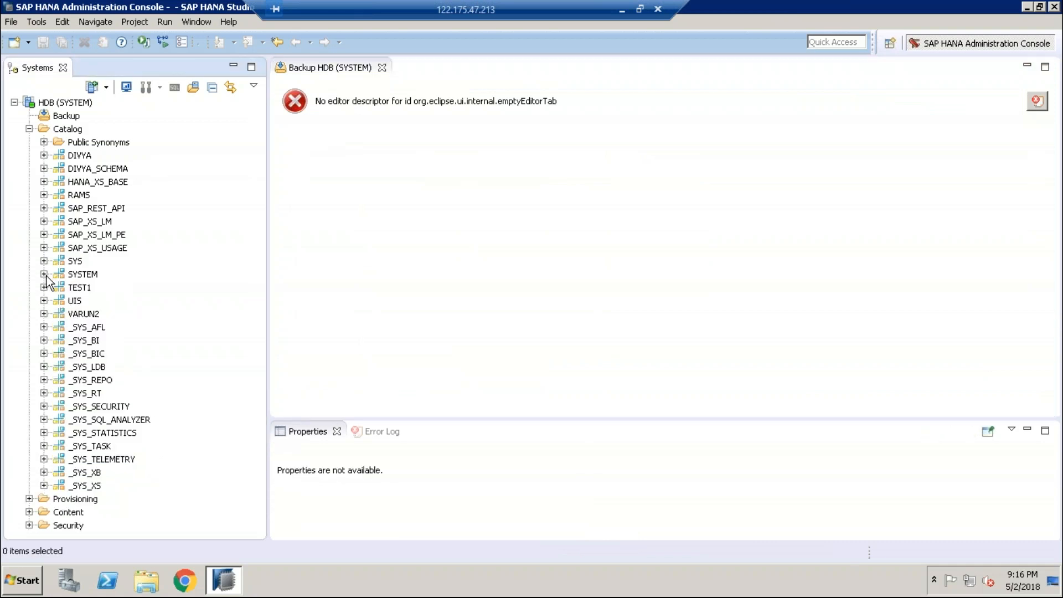
pyautogui.click(29, 129)
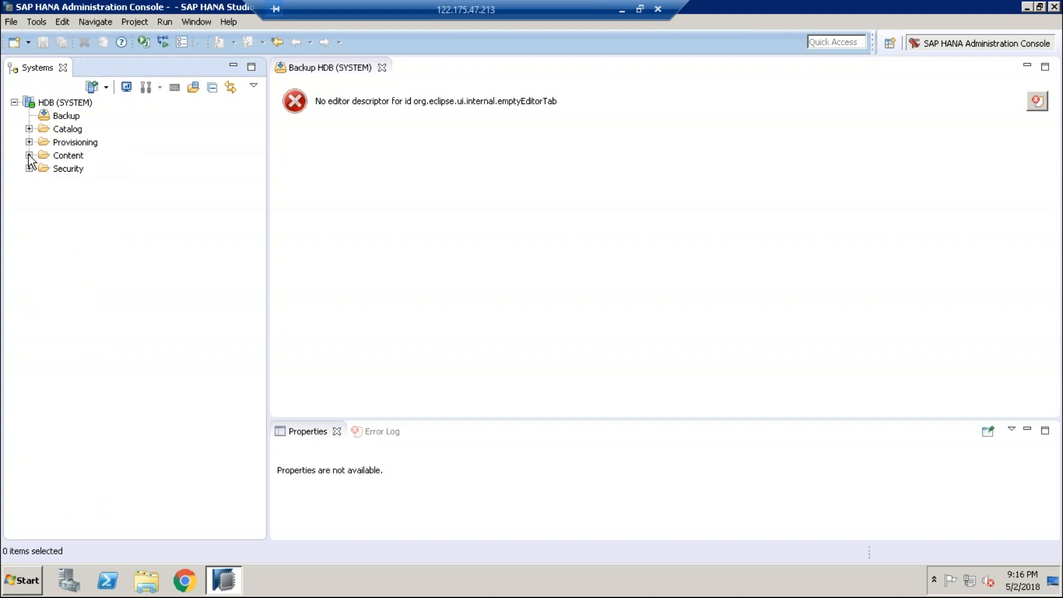
pyautogui.click(29, 155)
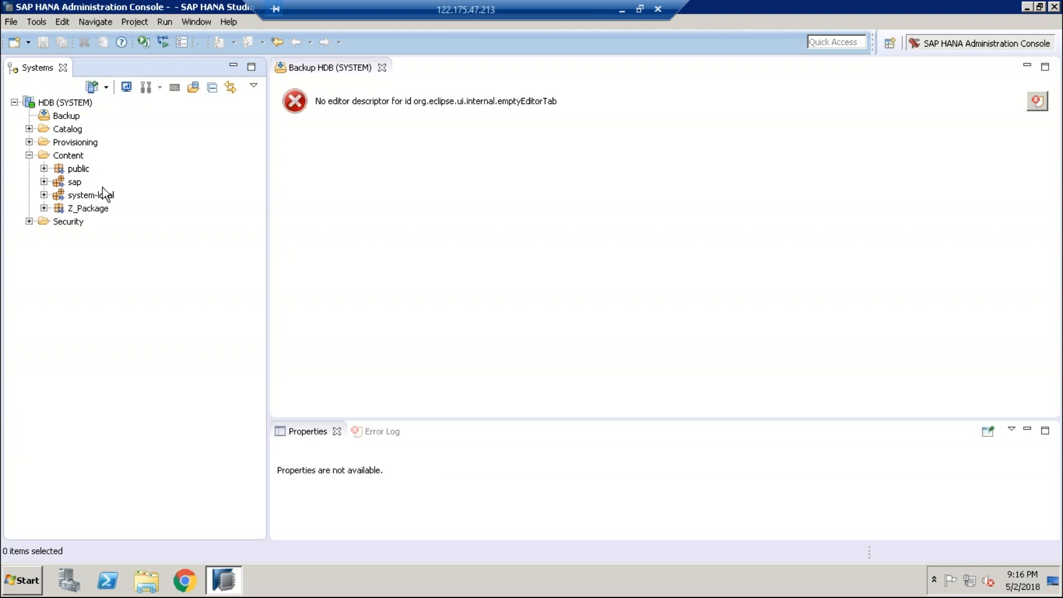
pyautogui.click(63, 161)
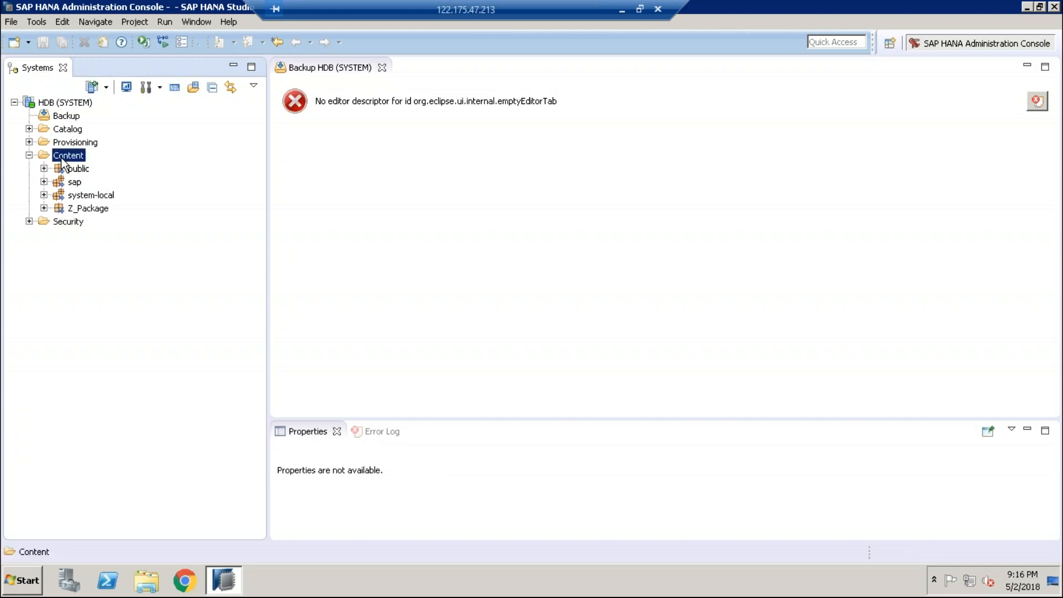
# Step: Create the package Divya_package under Content, leaving the delivery unit empty
pyautogui.rightClick(62, 161)
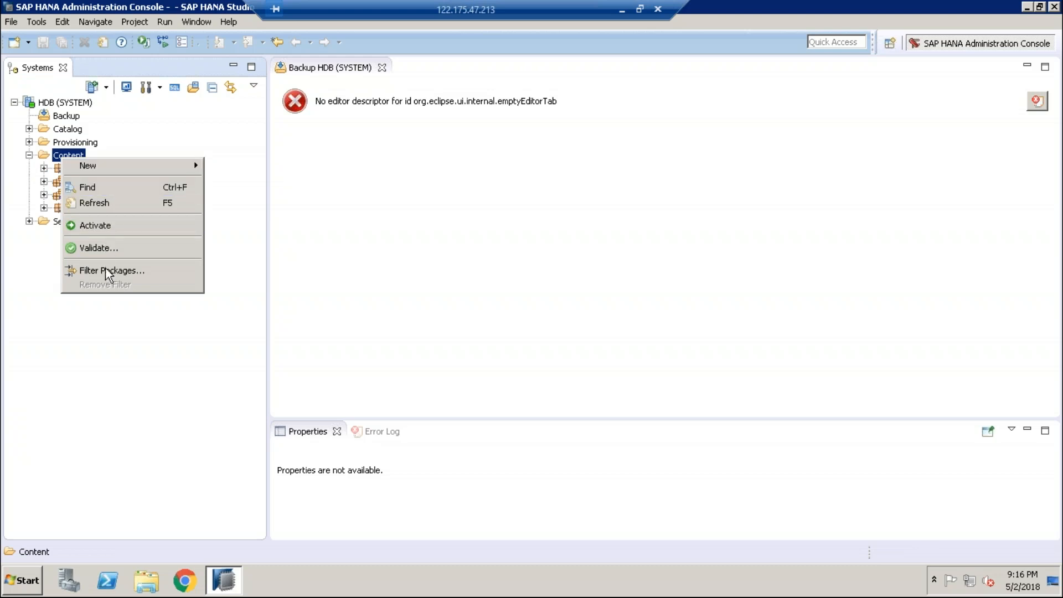
pyautogui.moveTo(107, 163)
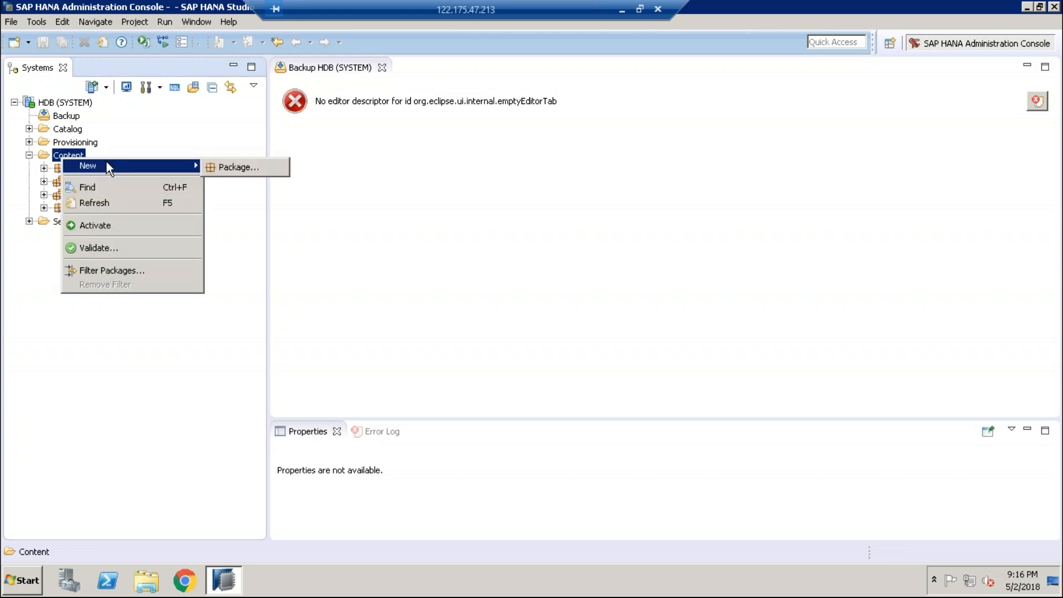
pyautogui.click(224, 166)
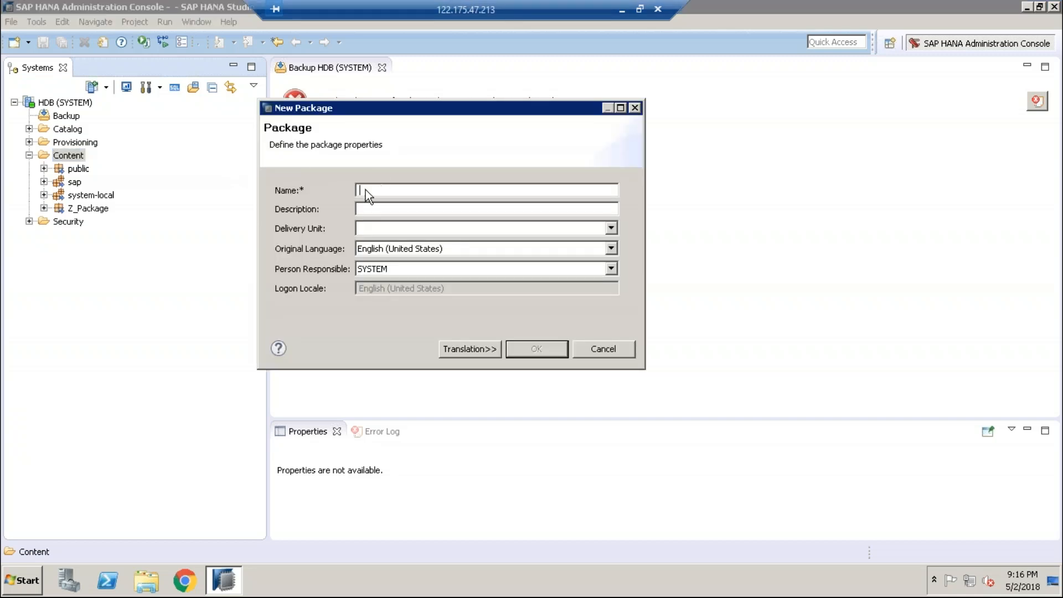
pyautogui.write('Divya_package')
pyautogui.click(360, 209)
pyautogui.click(451, 209)
pyautogui.click(398, 229)
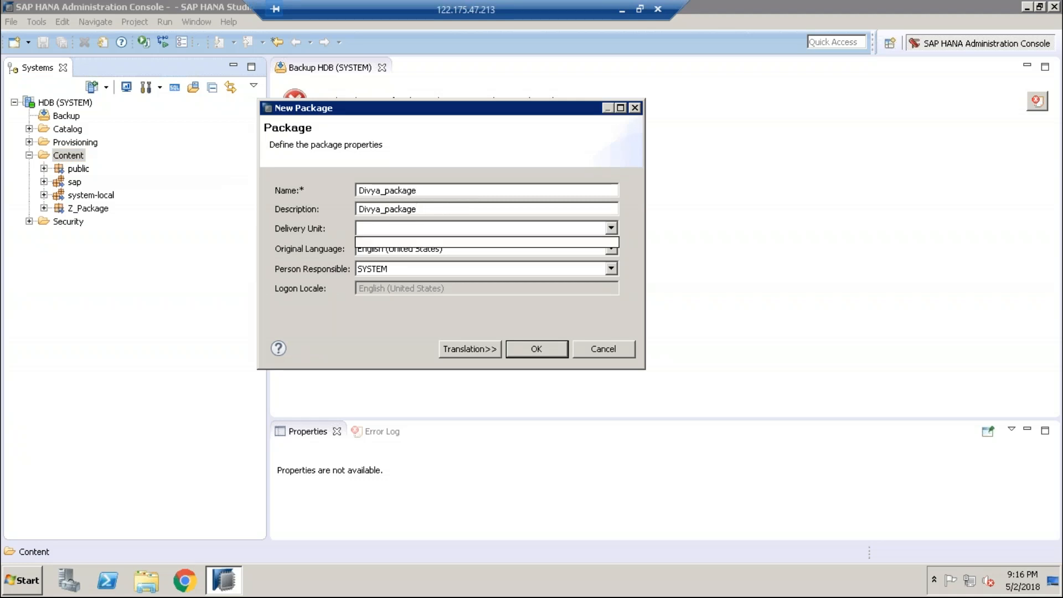
pyautogui.click(491, 241)
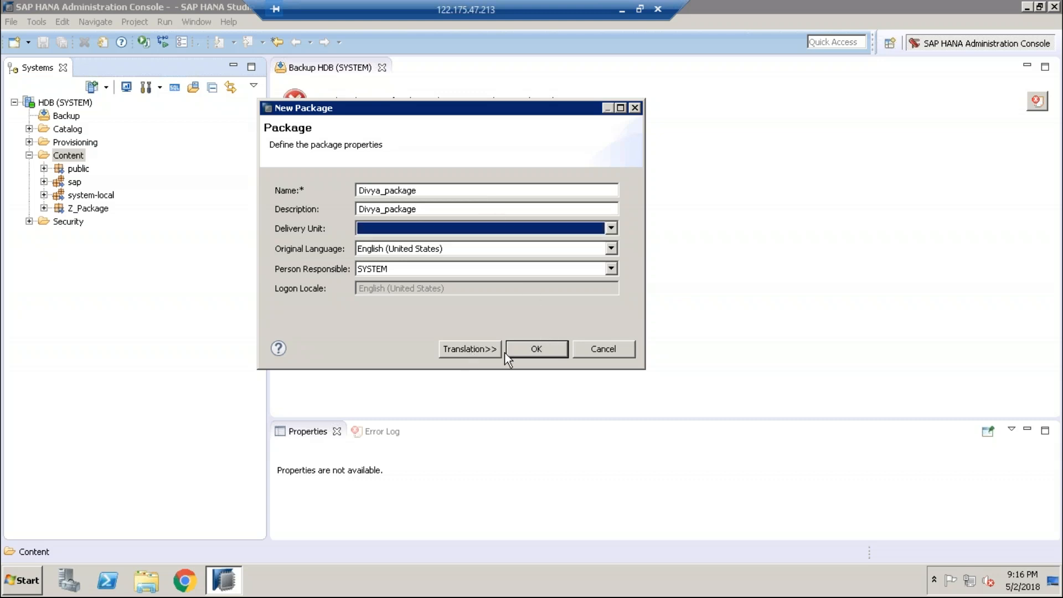
pyautogui.click(547, 348)
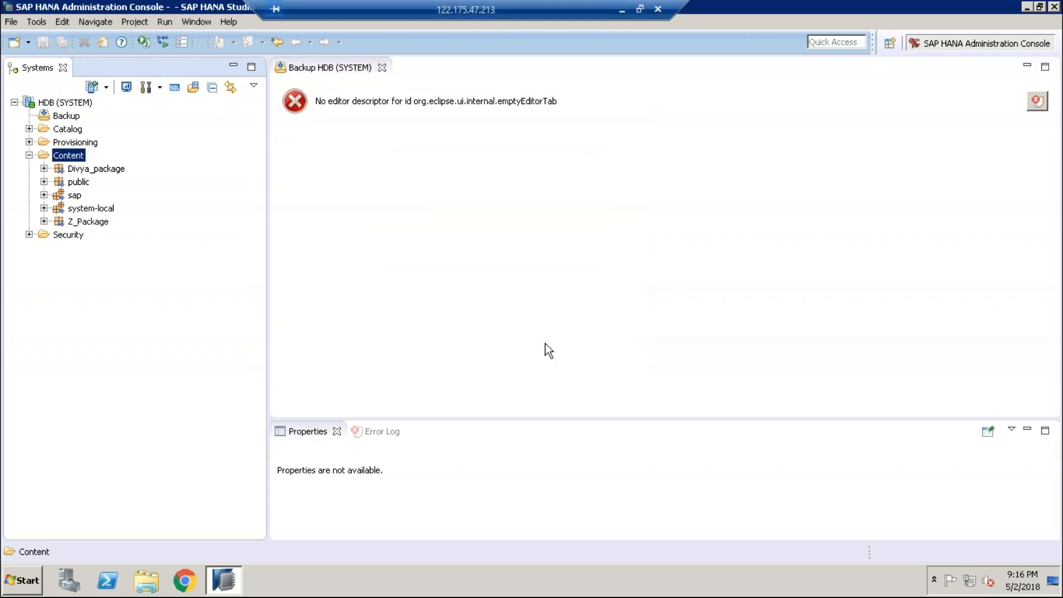
pyautogui.click(44, 169)
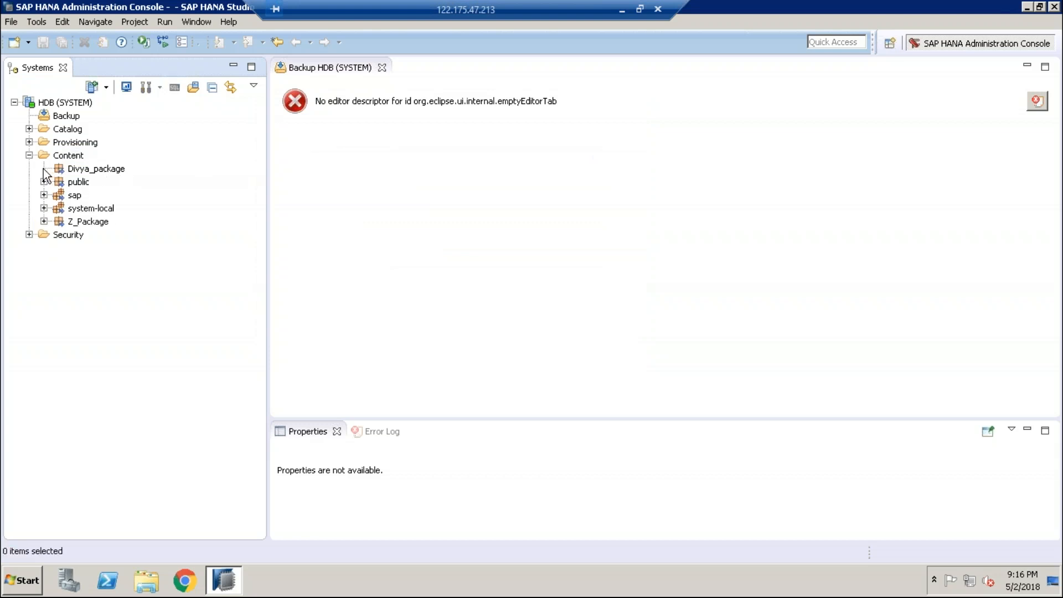
# Step: Create a new attribute view named DIVYA_AT inside Divya_package
pyautogui.click(97, 172)
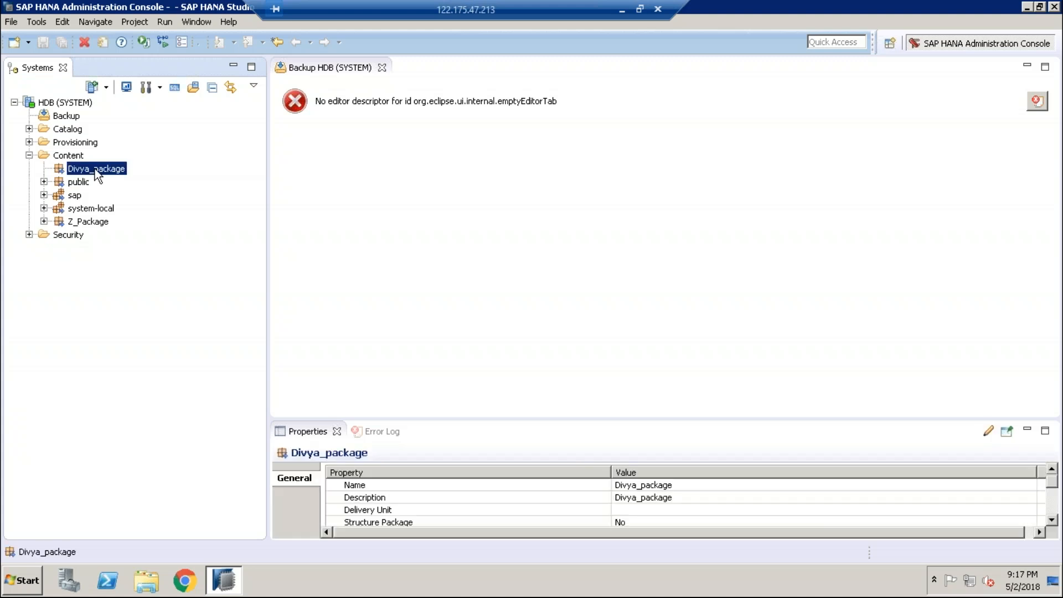
pyautogui.rightClick(95, 169)
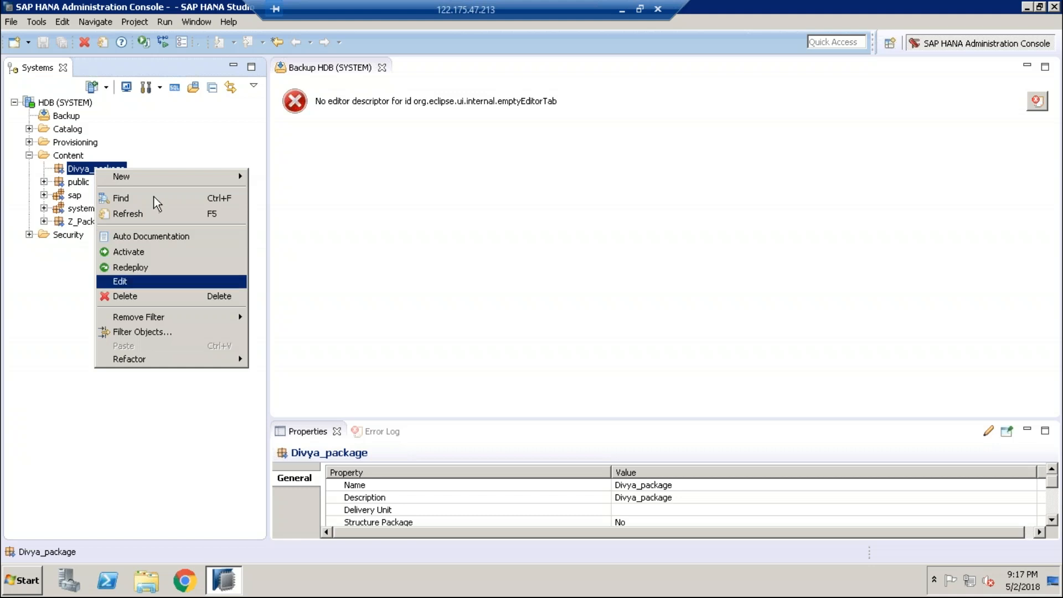
pyautogui.moveTo(155, 177)
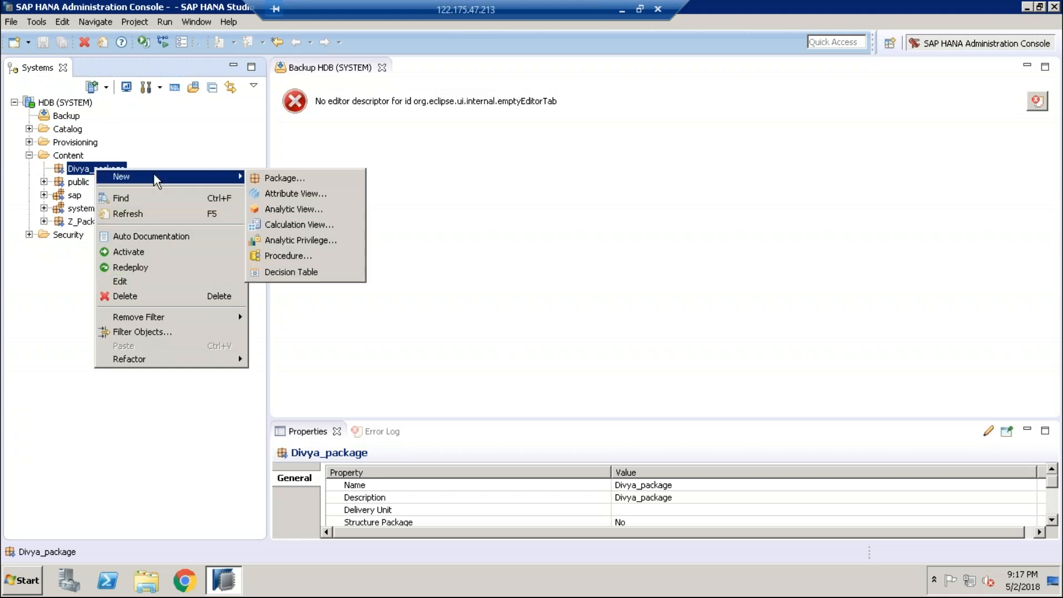
pyautogui.click(287, 194)
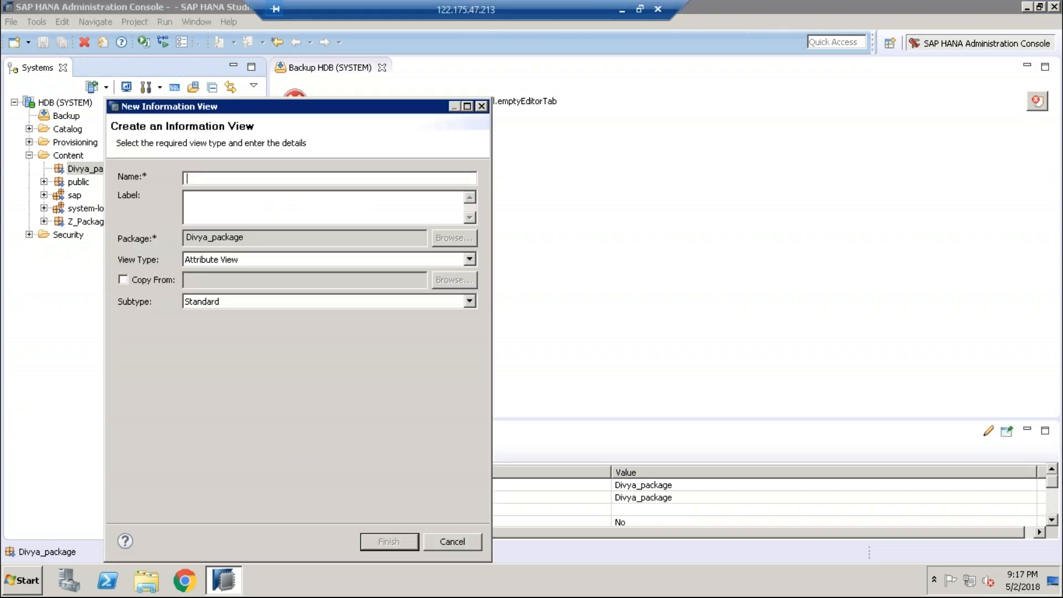
pyautogui.write('DIVY')
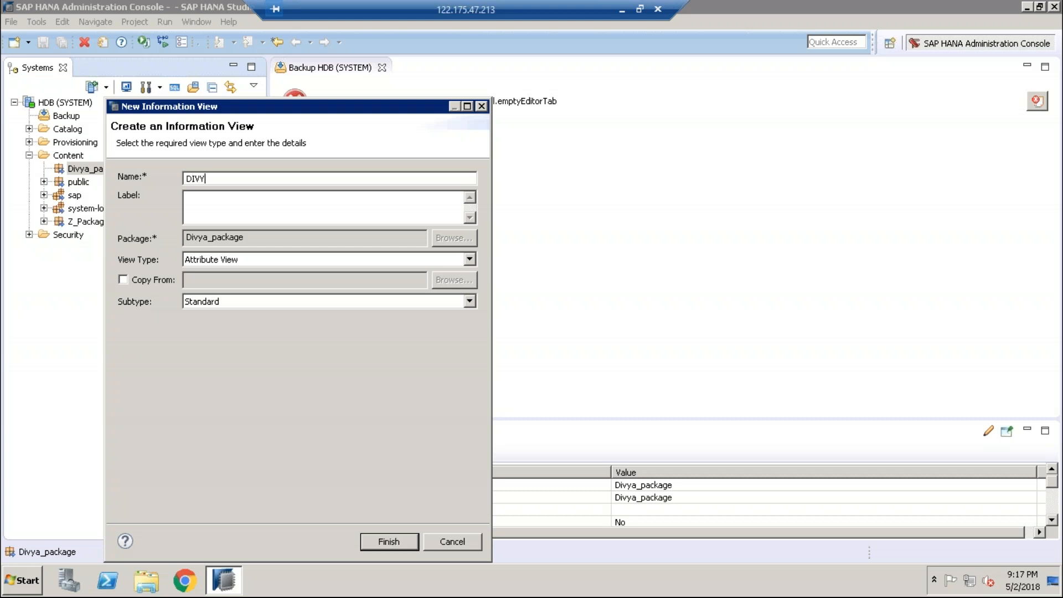
pyautogui.write('A')
pyautogui.press('BackSpace')
pyautogui.press('BackSpace')
pyautogui.press('BackSpace')
pyautogui.press('BackSpace')
pyautogui.write('IVYA_AT')
pyautogui.click(213, 214)
pyautogui.click(397, 540)
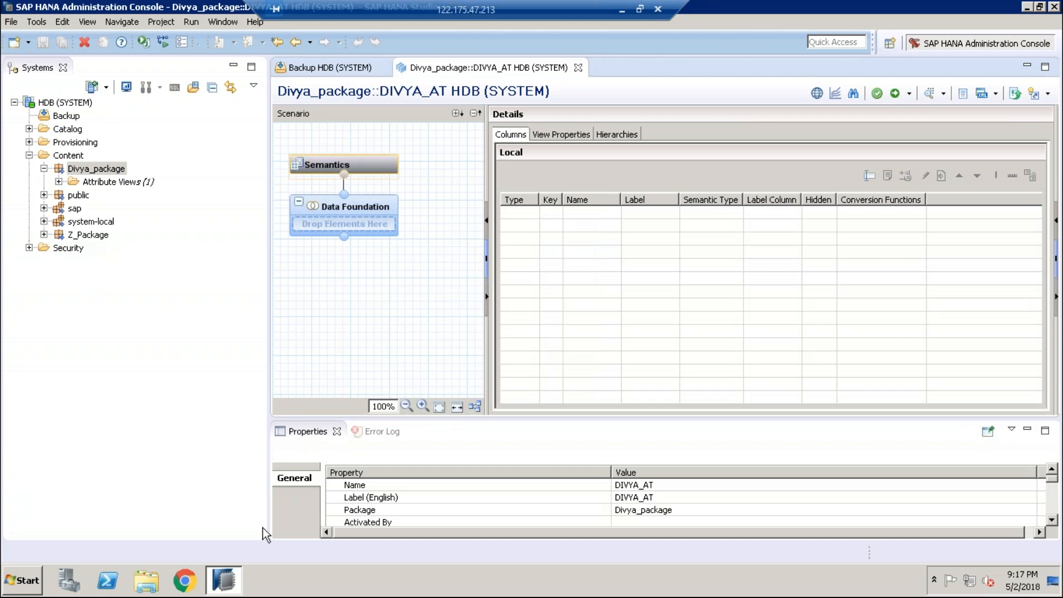
# Step: Expand Catalog > SYSTEM and drag the PRODUCT and PRODUCT_DESC tables into the Data Foundation
pyautogui.click(29, 129)
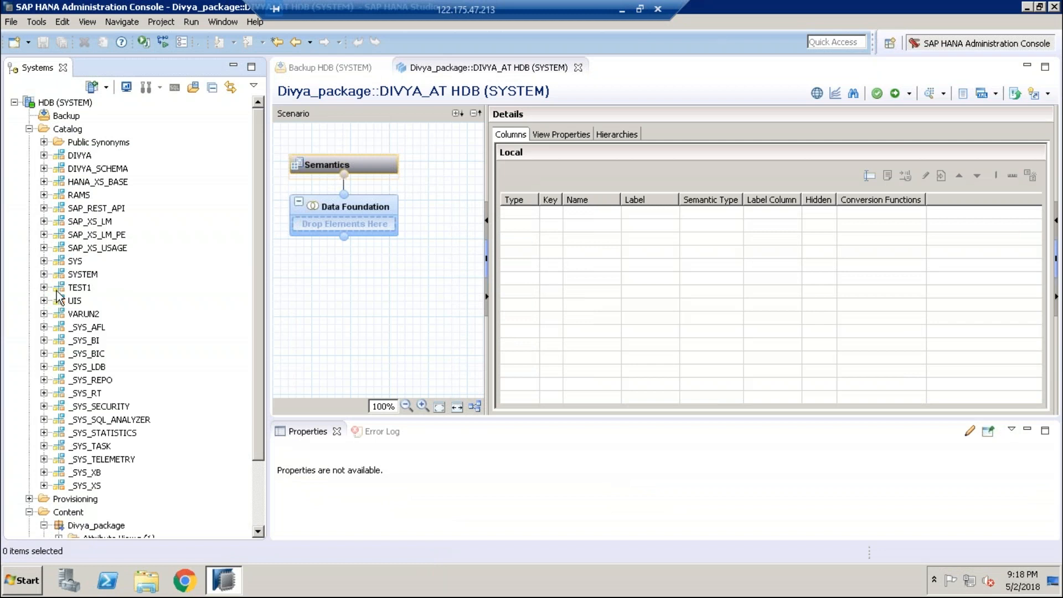
pyautogui.click(43, 275)
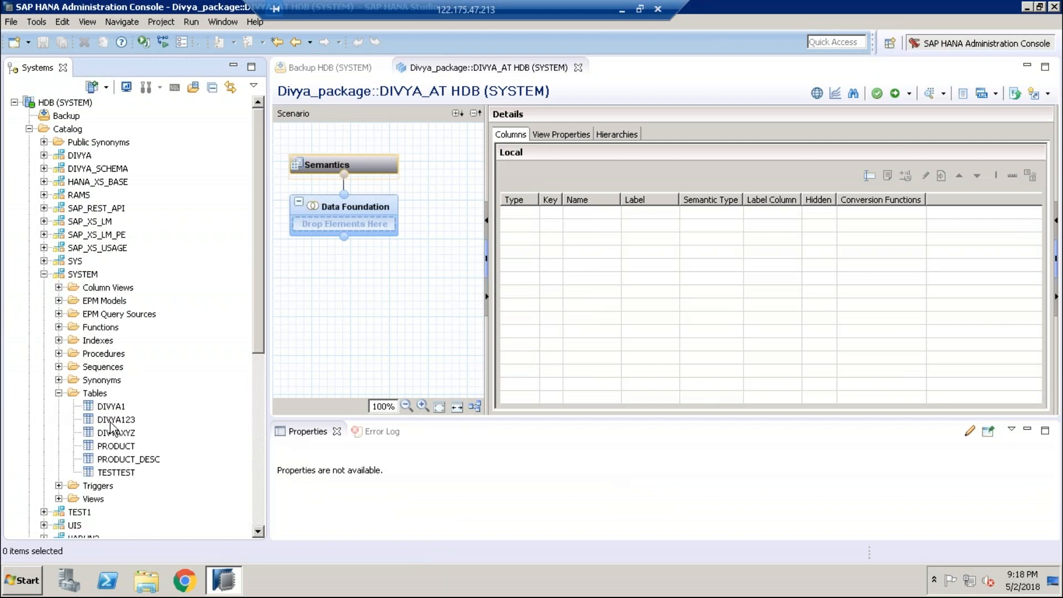
pyautogui.moveTo(119, 445); pyautogui.dragTo(306, 235)
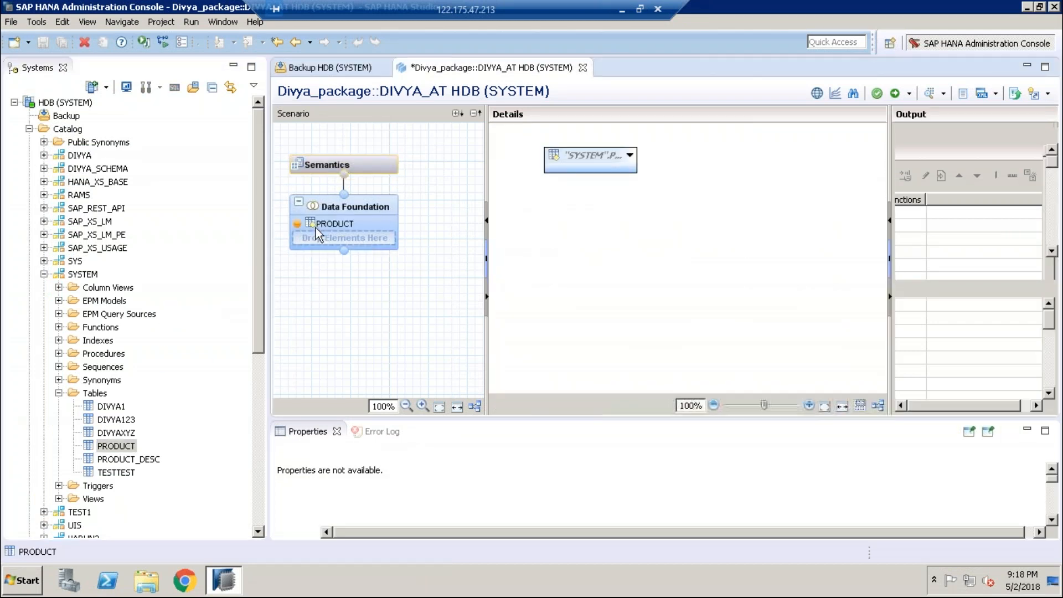
pyautogui.click(137, 459)
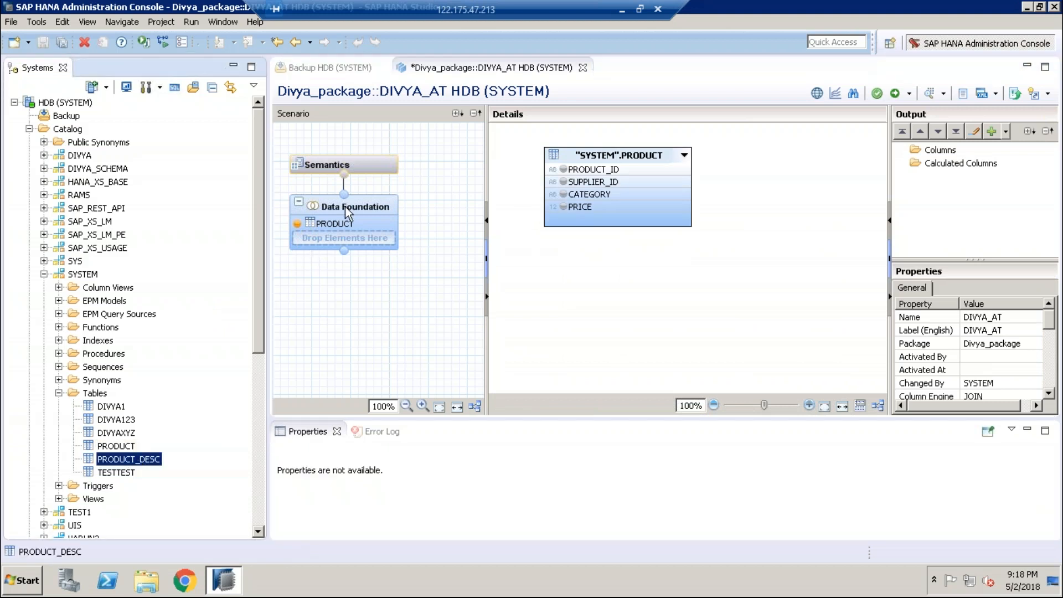
pyautogui.moveTo(335, 234); pyautogui.dragTo(336, 235)
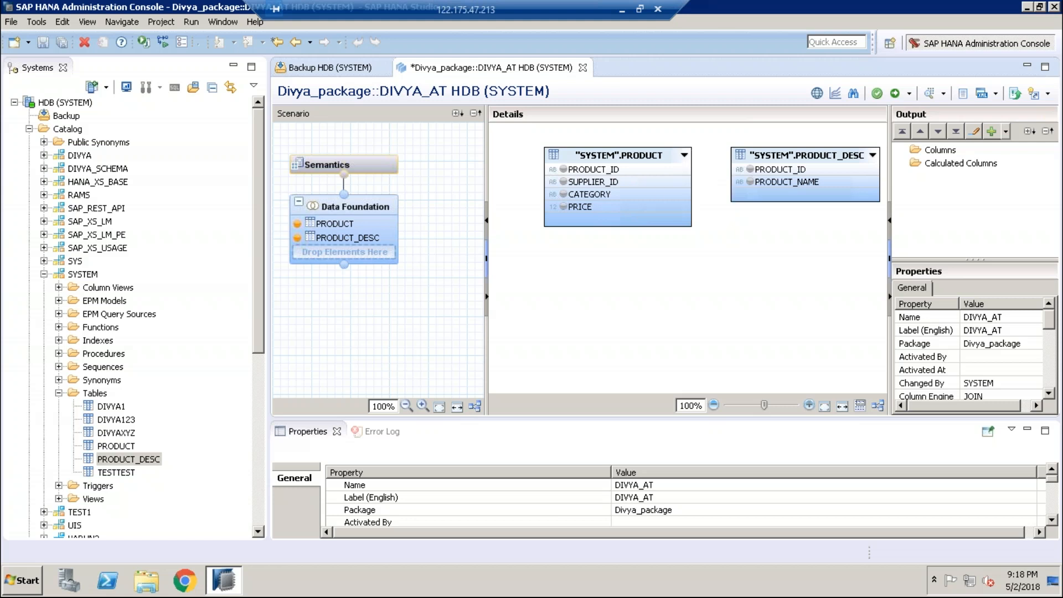
# Step: Join PRODUCT to PRODUCT_DESC on PRODUCT_ID and add all six columns to the output
pyautogui.moveTo(670, 171); pyautogui.dragTo(742, 169)
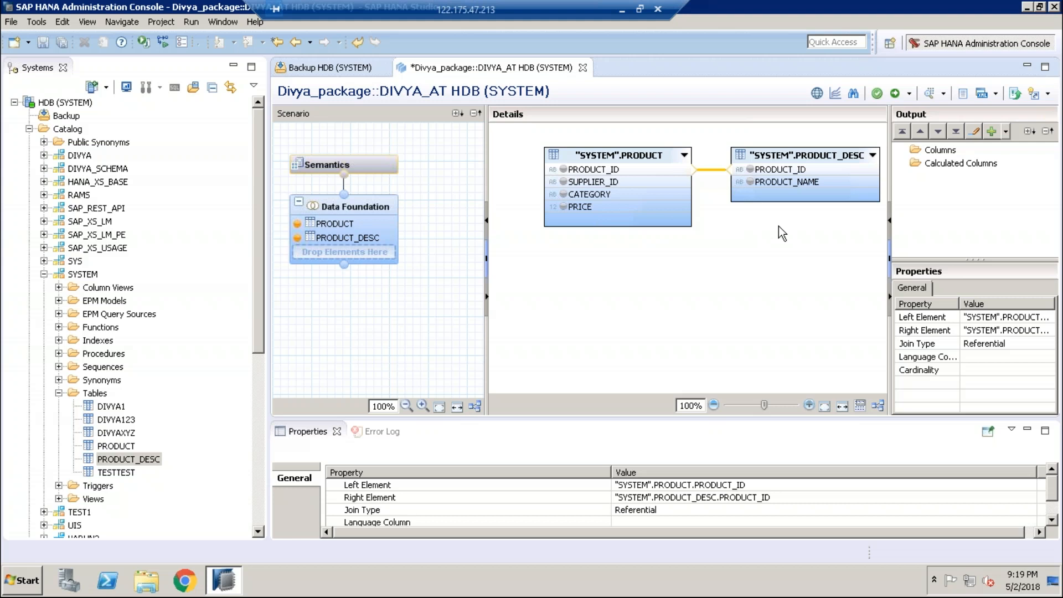
pyautogui.click(627, 184)
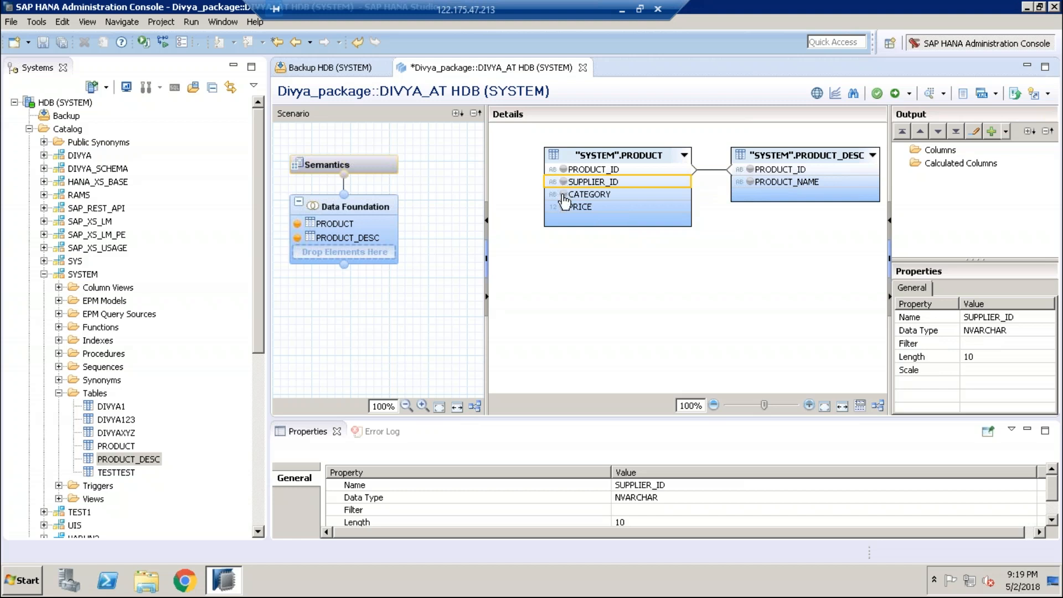
pyautogui.click(563, 196)
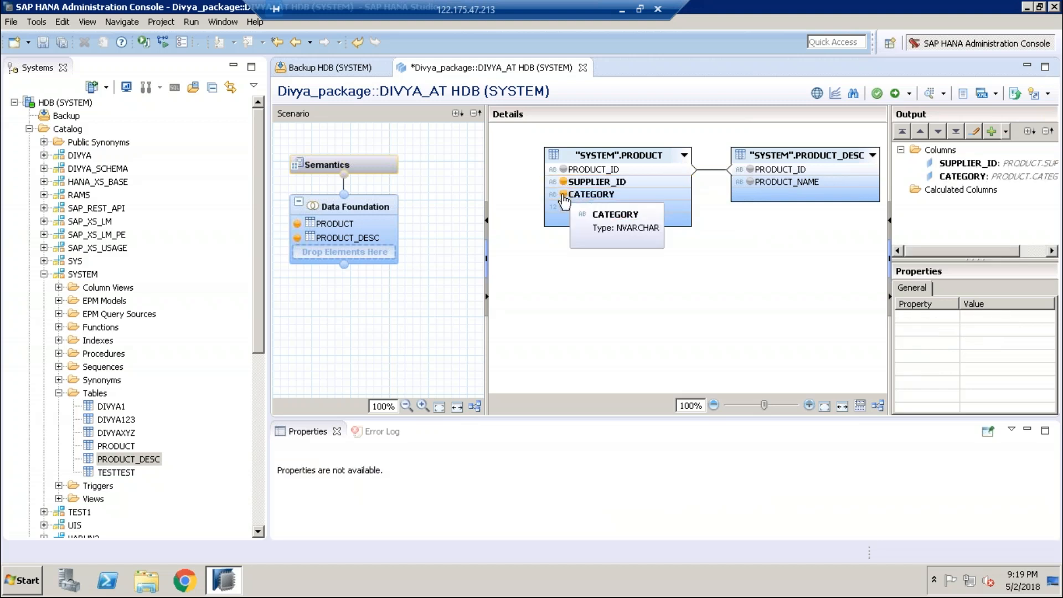
pyautogui.click(564, 208)
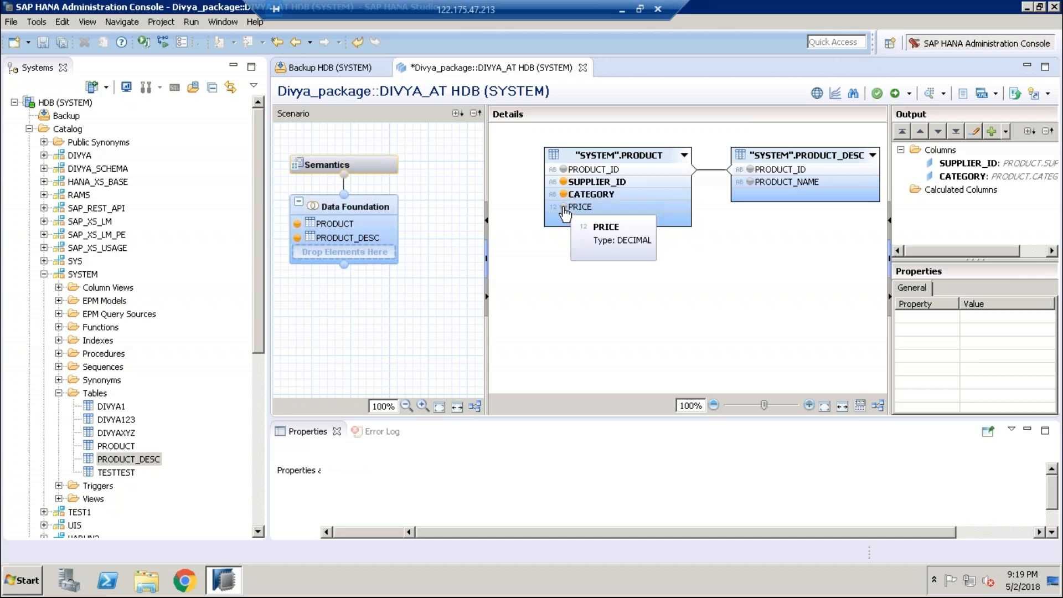
pyautogui.click(563, 170)
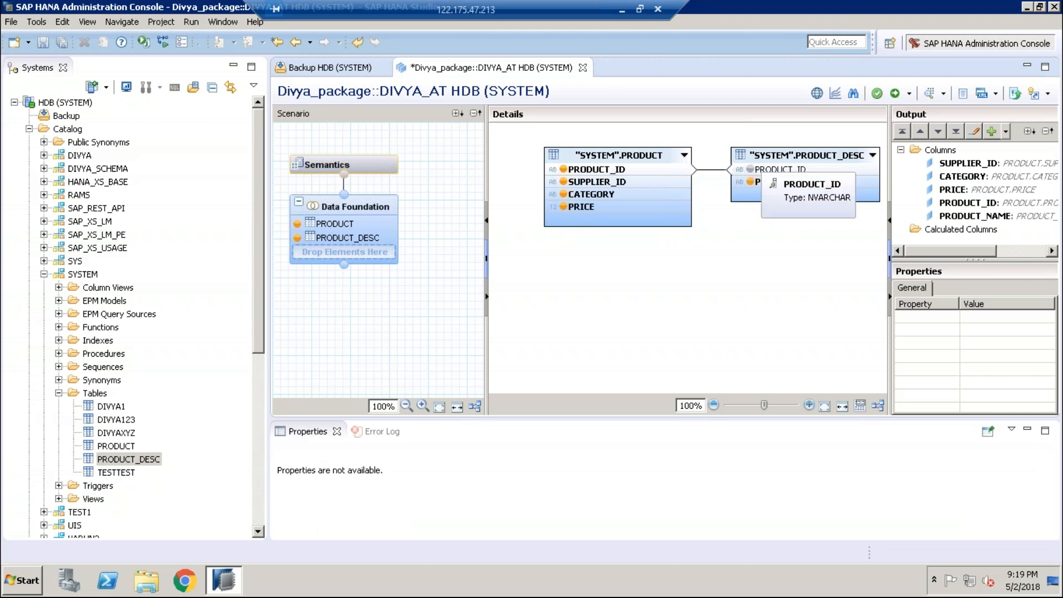
pyautogui.click(750, 181)
pyautogui.click(748, 169)
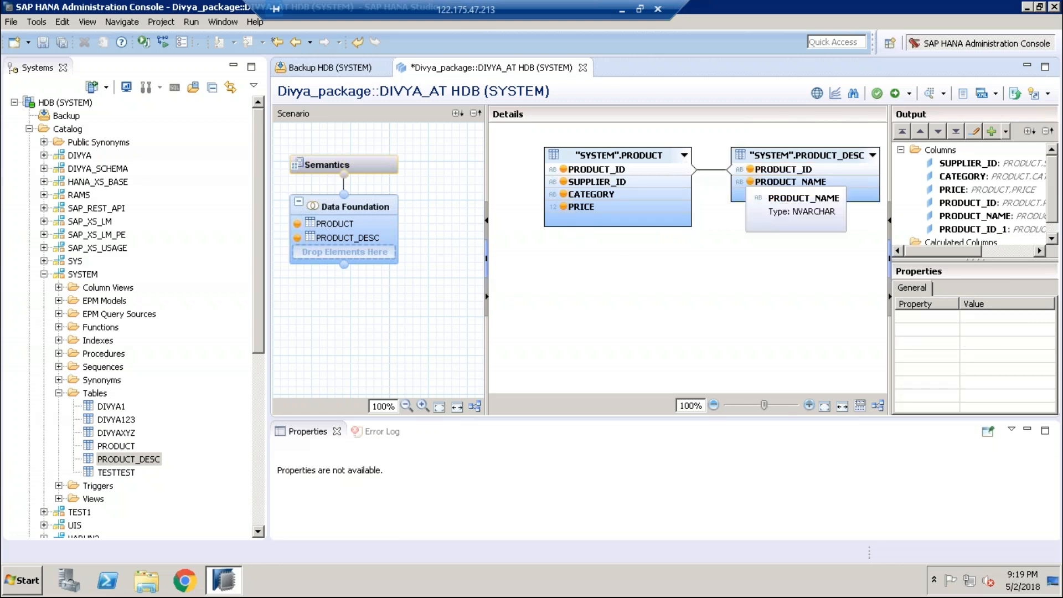
pyautogui.click(1051, 238)
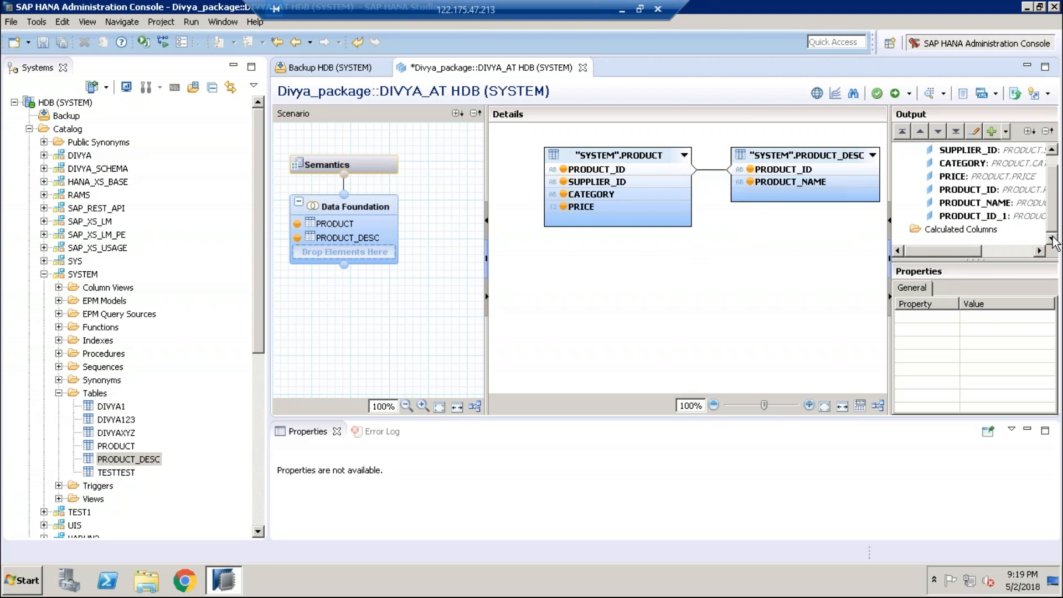
pyautogui.click(1051, 150)
pyautogui.moveTo(968, 252); pyautogui.dragTo(988, 250)
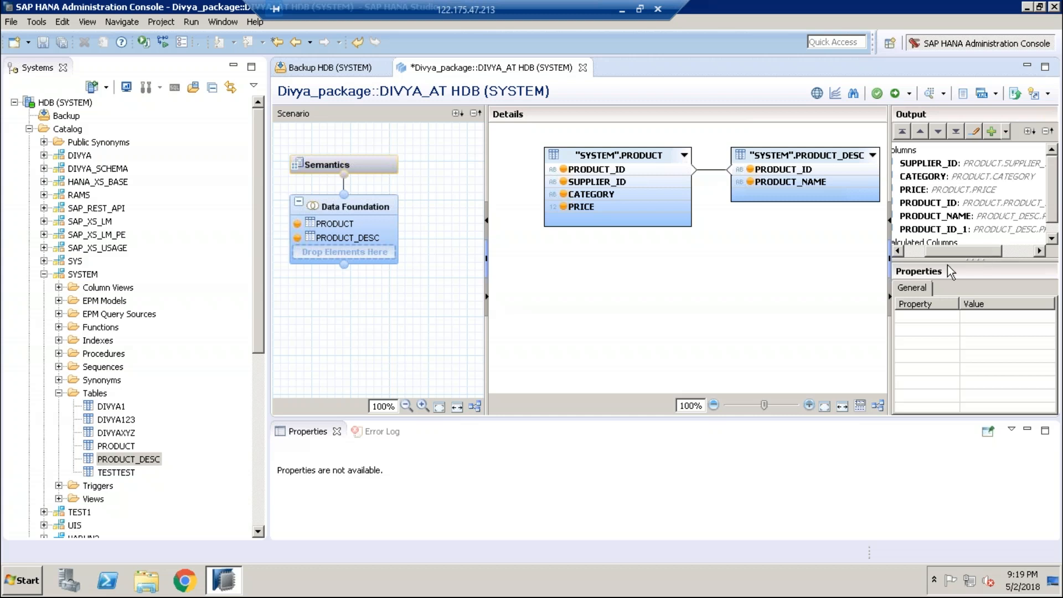
pyautogui.moveTo(948, 265); pyautogui.dragTo(955, 260)
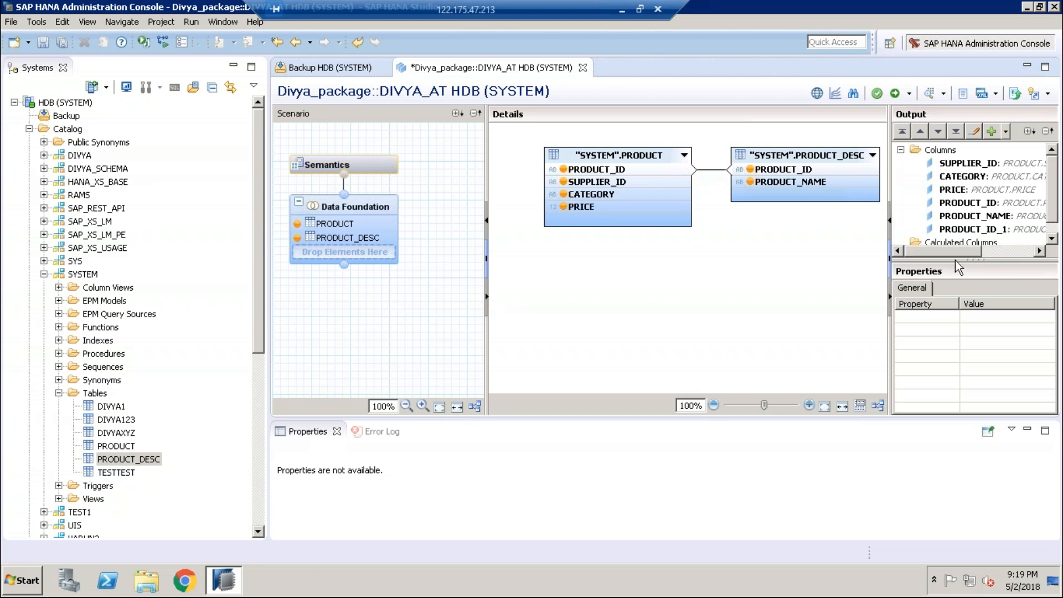
pyautogui.click(1051, 239)
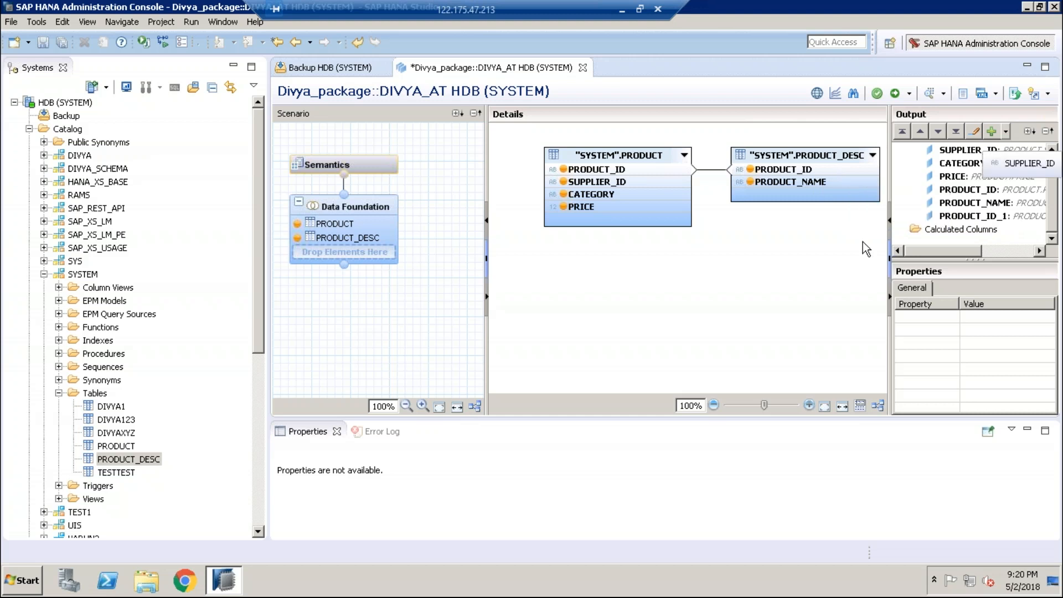
# Step: Change the PRODUCT_ID join's type from Referential to Inner
pyautogui.doubleClick(706, 171)
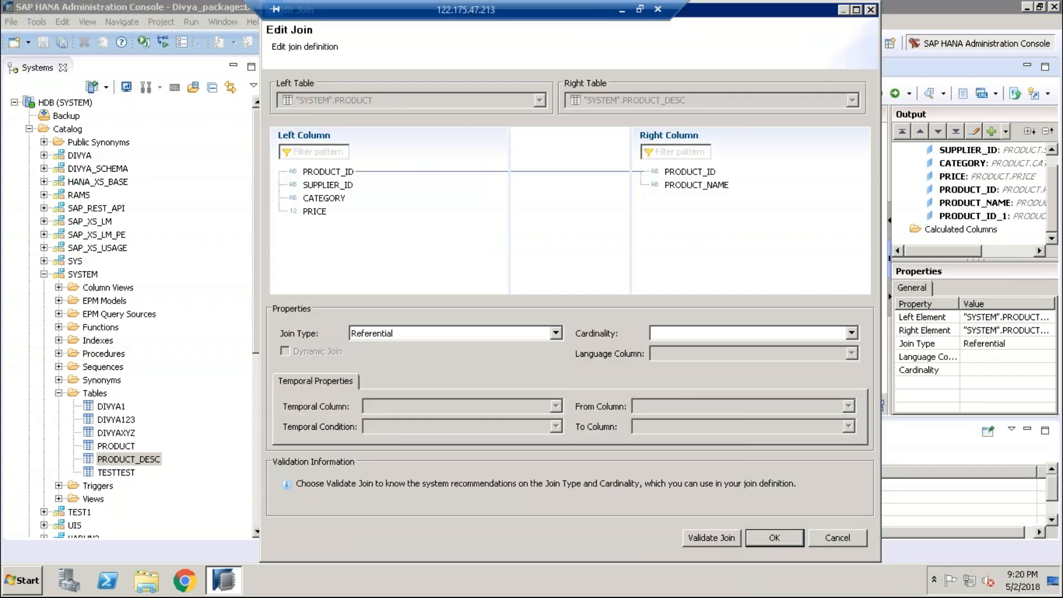
pyautogui.click(413, 334)
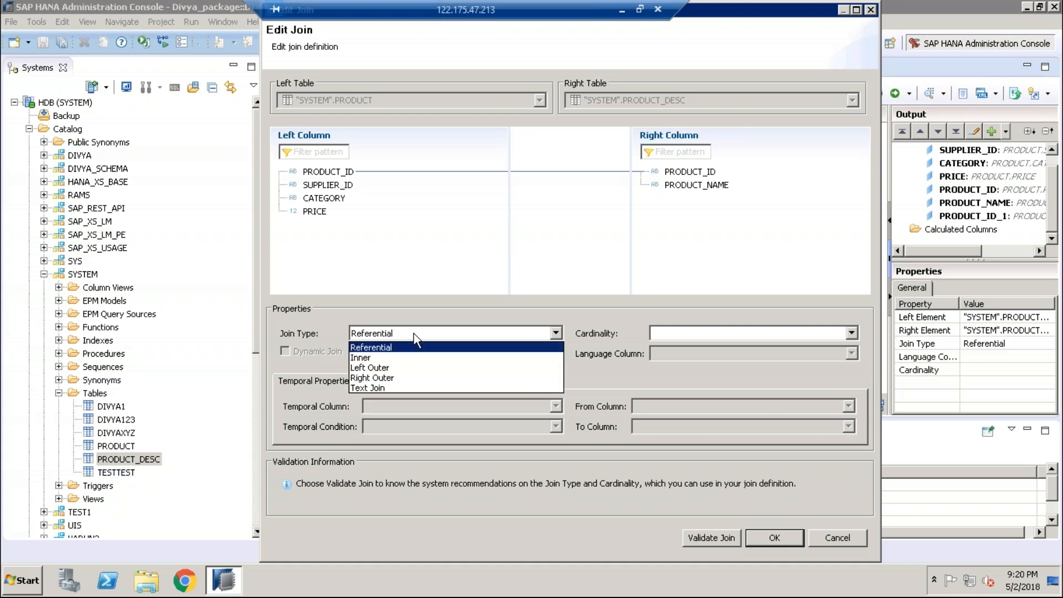
pyautogui.click(387, 358)
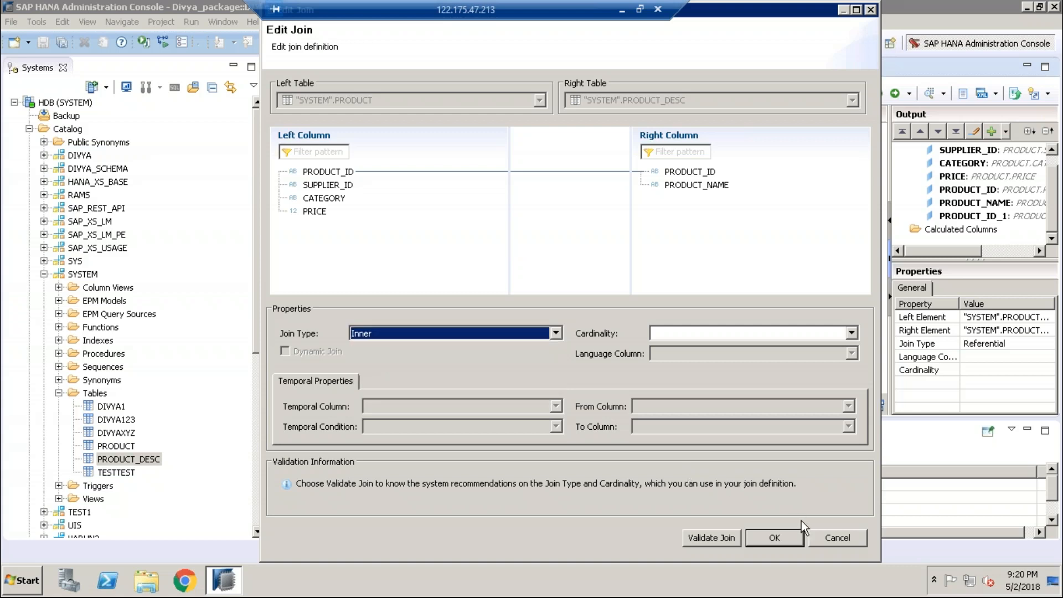
pyautogui.click(774, 537)
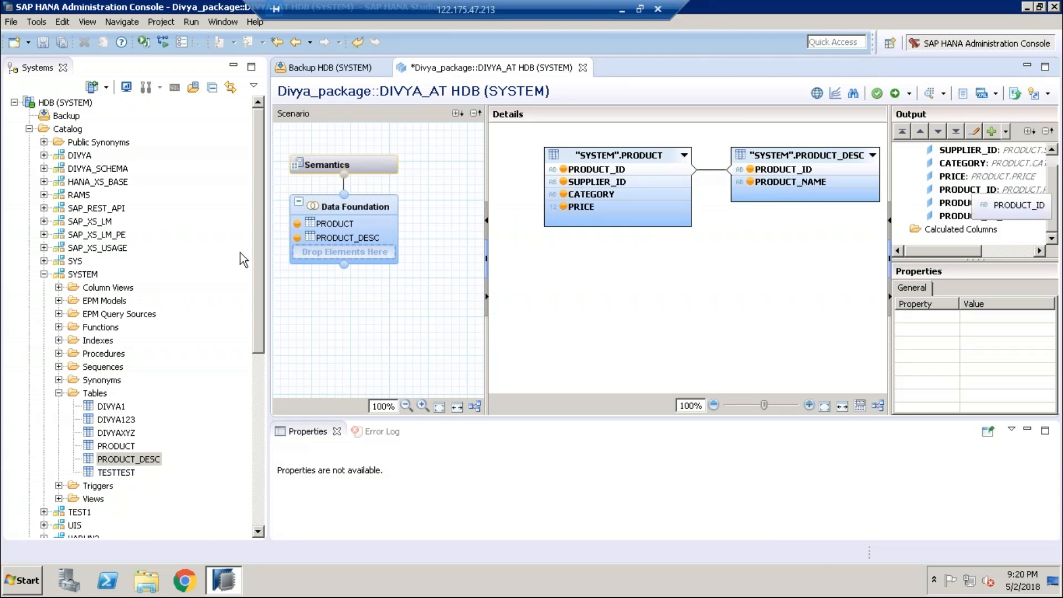
# Step: Make PRODUCT_ID a key column, save and activate DIVYA_AT, and view the failed job's details
pyautogui.click(323, 165)
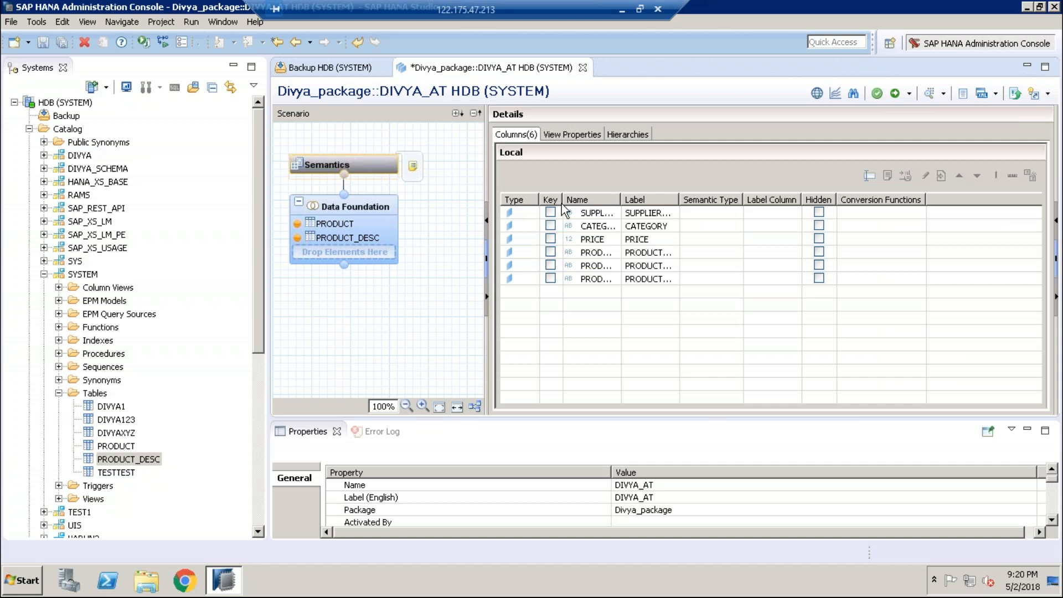
pyautogui.click(552, 255)
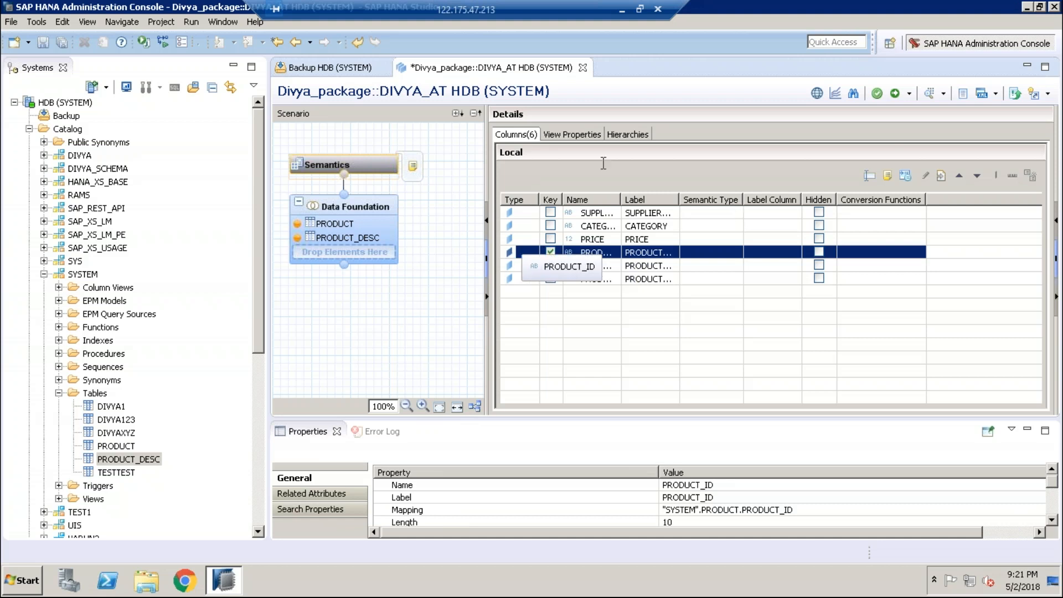
pyautogui.click(896, 95)
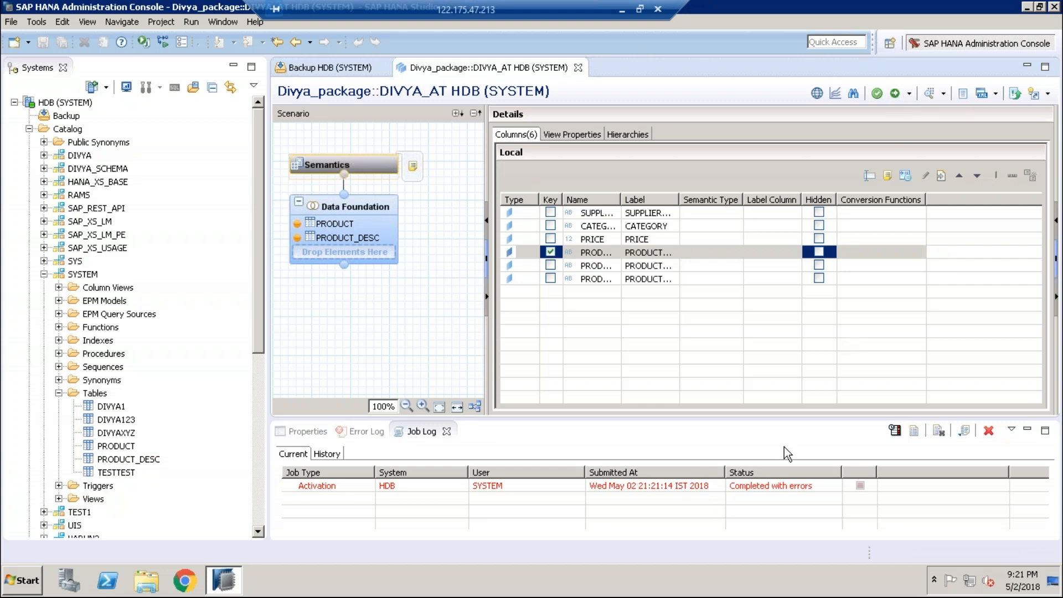
pyautogui.click(762, 483)
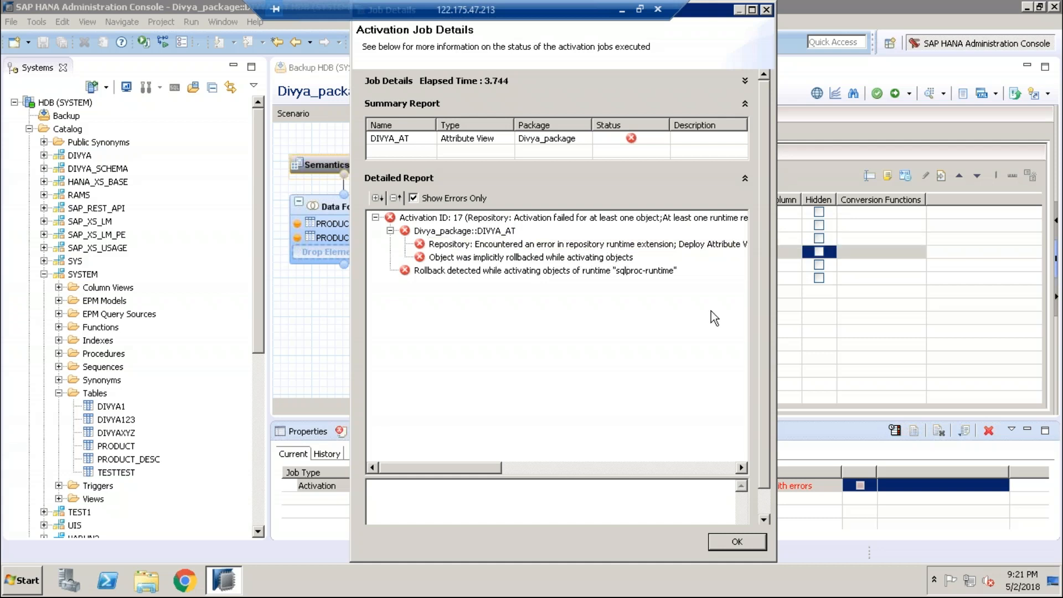
# Step: Scroll across the insufficient-privilege error in the Detailed Report, then close Activation Job Details
pyautogui.click(742, 468)
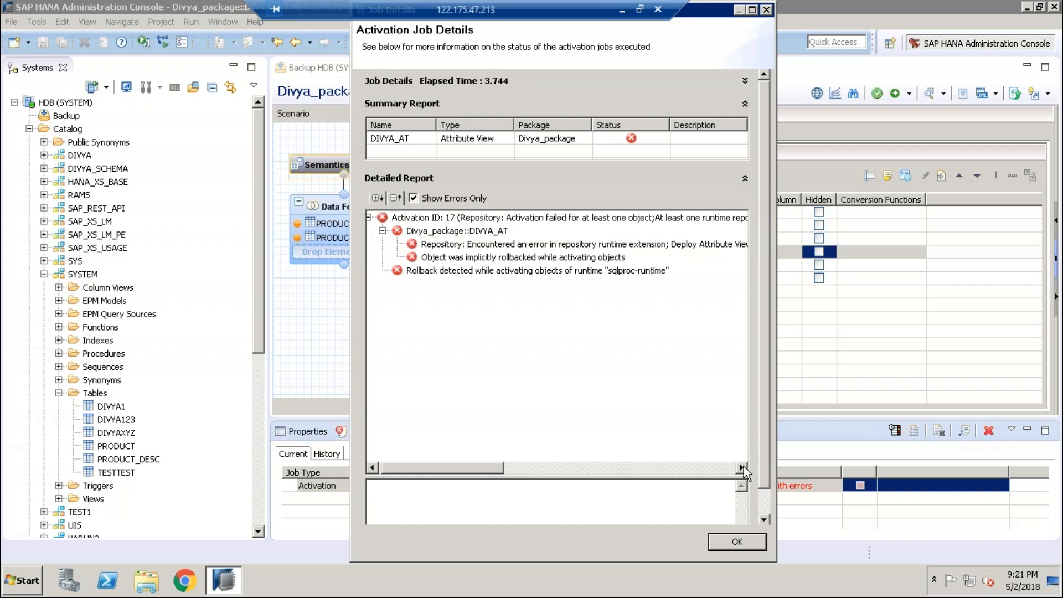
pyautogui.click(742, 468)
pyautogui.click(742, 468)
pyautogui.click(742, 468)
pyautogui.click(742, 468)
pyautogui.click(742, 468)
pyautogui.click(742, 468)
pyautogui.click(741, 468)
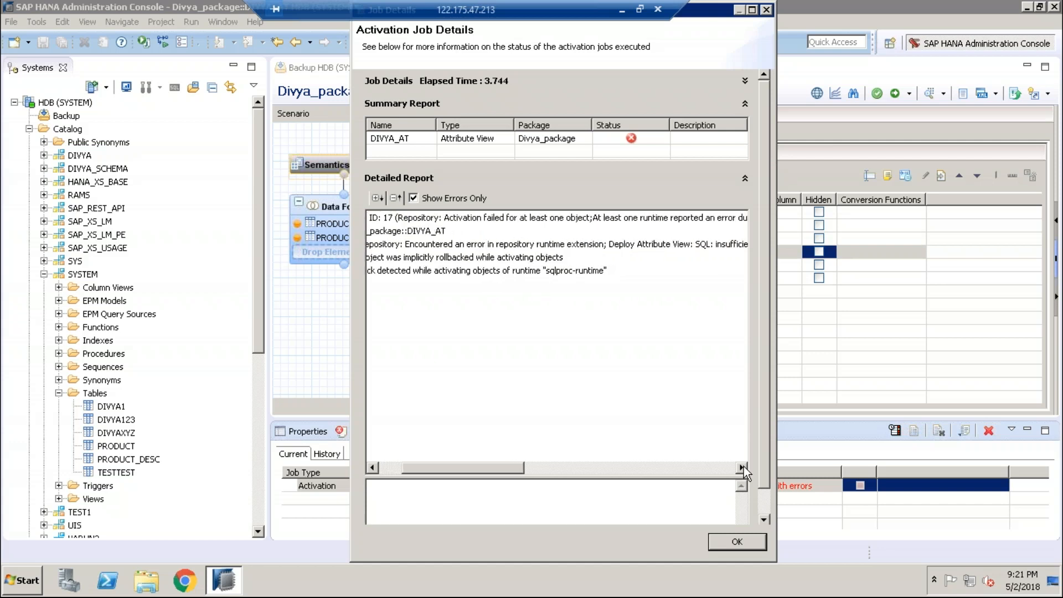
pyautogui.click(742, 468)
pyautogui.click(742, 467)
pyautogui.click(742, 468)
pyautogui.click(742, 468)
pyautogui.click(741, 468)
pyautogui.click(742, 468)
pyautogui.click(742, 468)
pyautogui.click(742, 468)
pyautogui.click(742, 468)
pyautogui.click(742, 468)
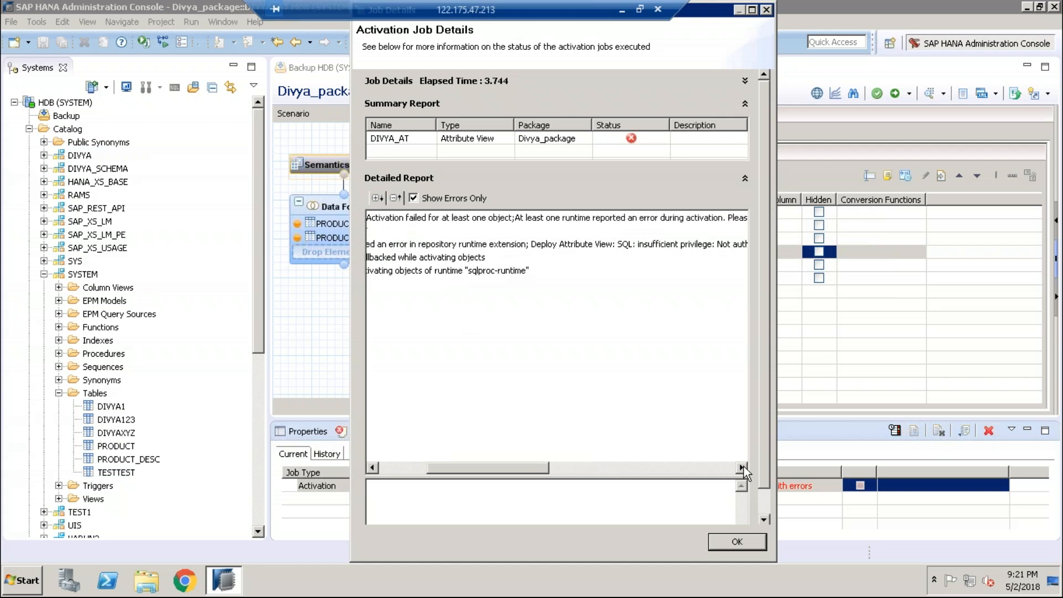
pyautogui.click(742, 467)
pyautogui.click(742, 468)
pyautogui.click(742, 467)
pyautogui.click(742, 468)
pyautogui.click(742, 468)
pyautogui.click(742, 468)
pyautogui.click(742, 468)
pyautogui.click(742, 468)
pyautogui.click(742, 468)
pyautogui.click(742, 468)
pyautogui.click(741, 468)
pyautogui.click(742, 468)
pyautogui.click(742, 468)
pyautogui.click(742, 468)
pyautogui.click(742, 468)
pyautogui.click(742, 468)
pyautogui.click(742, 468)
pyautogui.click(742, 468)
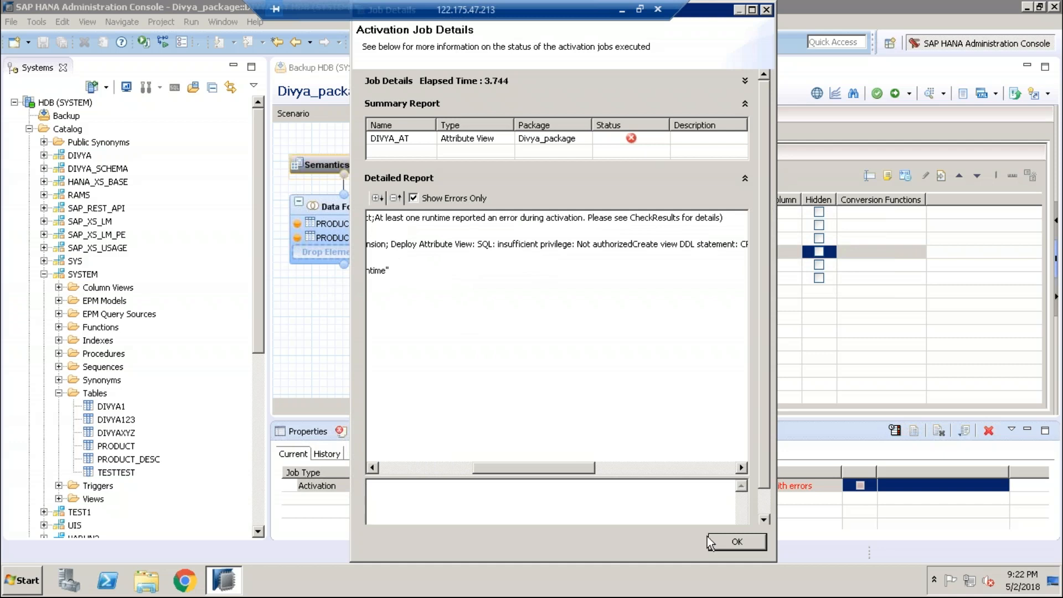
pyautogui.click(732, 543)
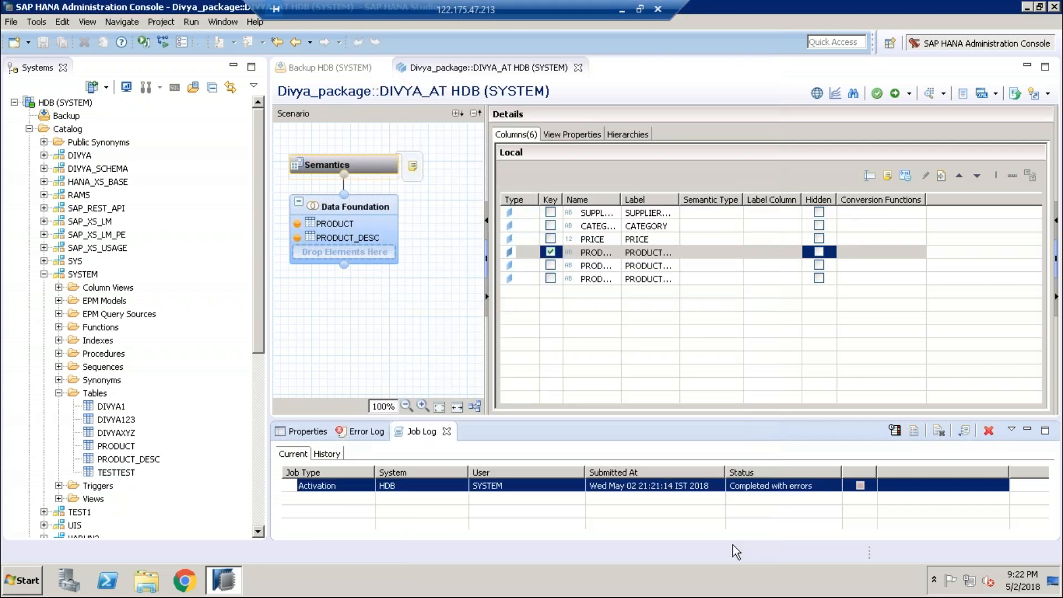
# Step: Show the Error Log, widen its Message column, and scroll down through the log entries
pyautogui.click(369, 433)
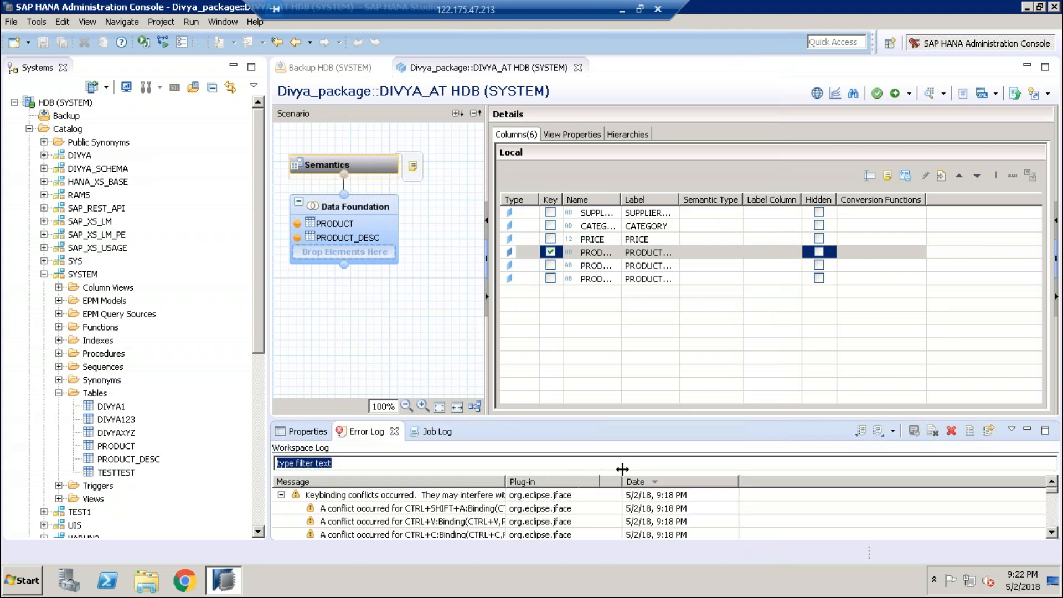
pyautogui.moveTo(506, 481); pyautogui.dragTo(643, 471)
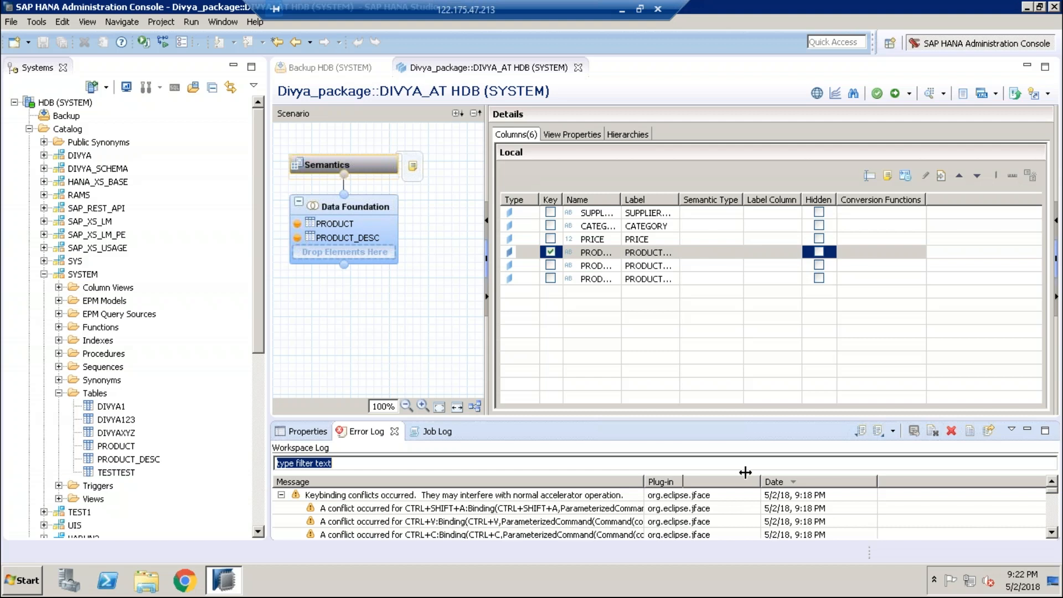
pyautogui.moveTo(753, 472); pyautogui.dragTo(755, 473)
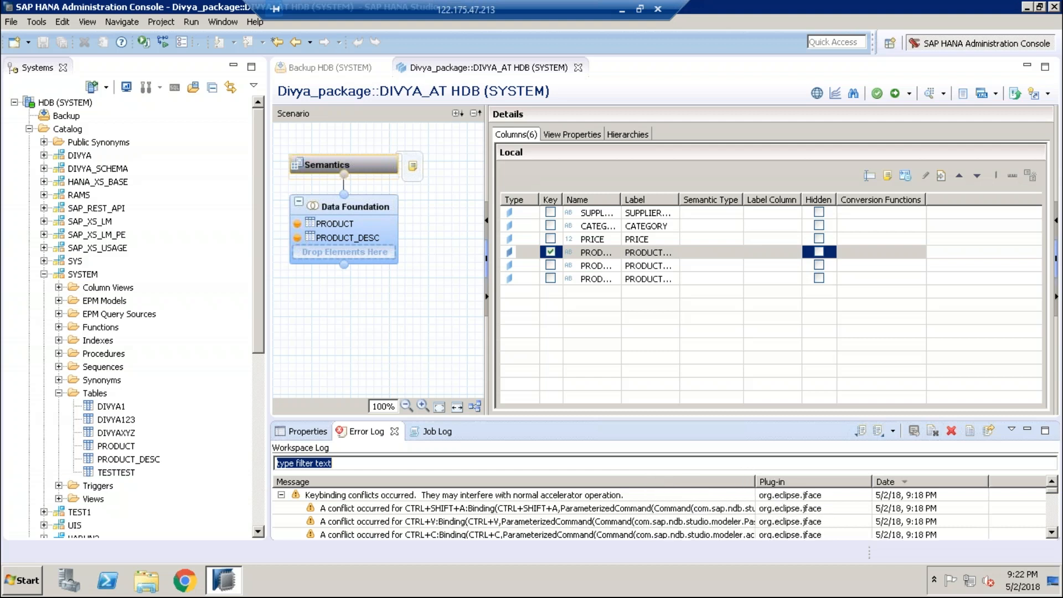
pyautogui.click(1051, 533)
pyautogui.click(1051, 532)
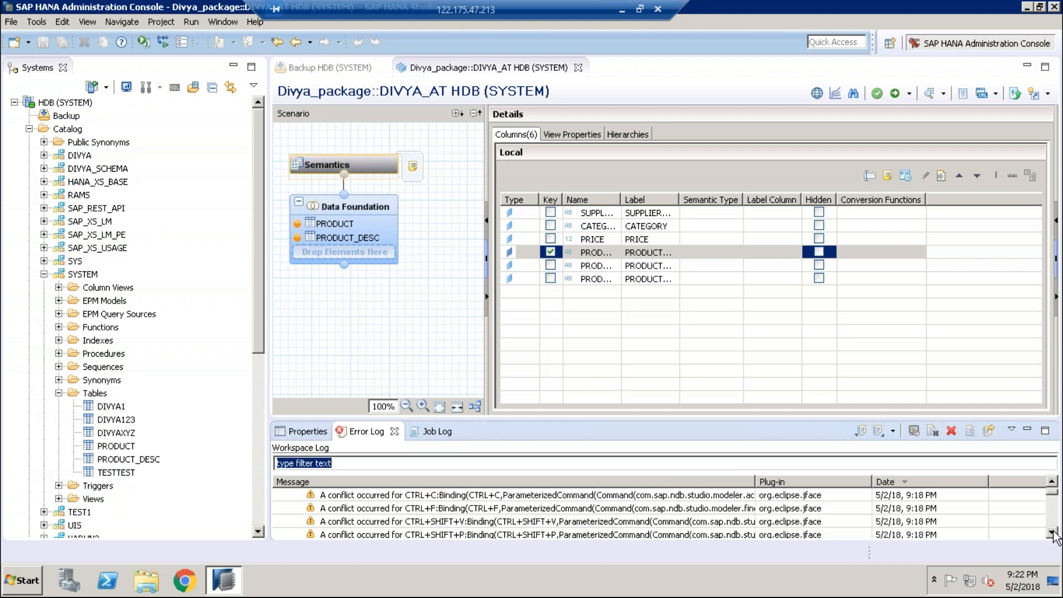
pyautogui.click(1052, 532)
pyautogui.click(1051, 532)
pyautogui.click(1052, 533)
pyautogui.click(1051, 532)
pyautogui.click(1052, 533)
pyautogui.click(1051, 533)
pyautogui.click(1051, 532)
pyautogui.click(1051, 532)
pyautogui.click(1052, 533)
pyautogui.click(1051, 532)
pyautogui.click(1051, 532)
pyautogui.click(1051, 533)
pyautogui.click(1052, 533)
pyautogui.click(1051, 533)
pyautogui.click(1052, 532)
pyautogui.click(1052, 533)
pyautogui.click(1052, 532)
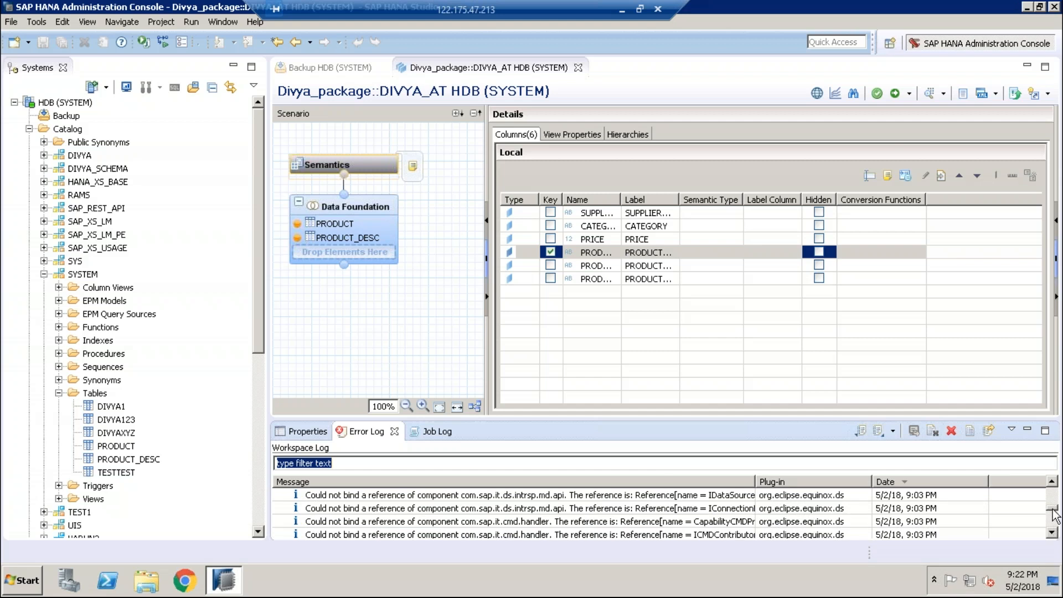
pyautogui.moveTo(1052, 510); pyautogui.dragTo(1055, 537)
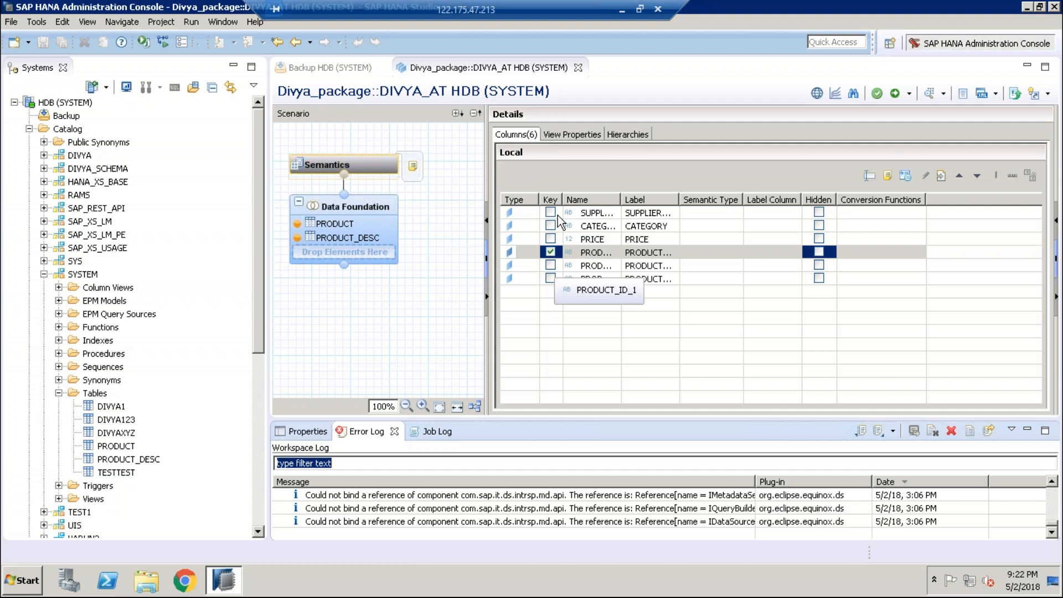
# Step: Toggle PRODUCT_ID_1's Key checkbox and mark the PRODUCT_ID_1 column as Hidden
pyautogui.click(550, 275)
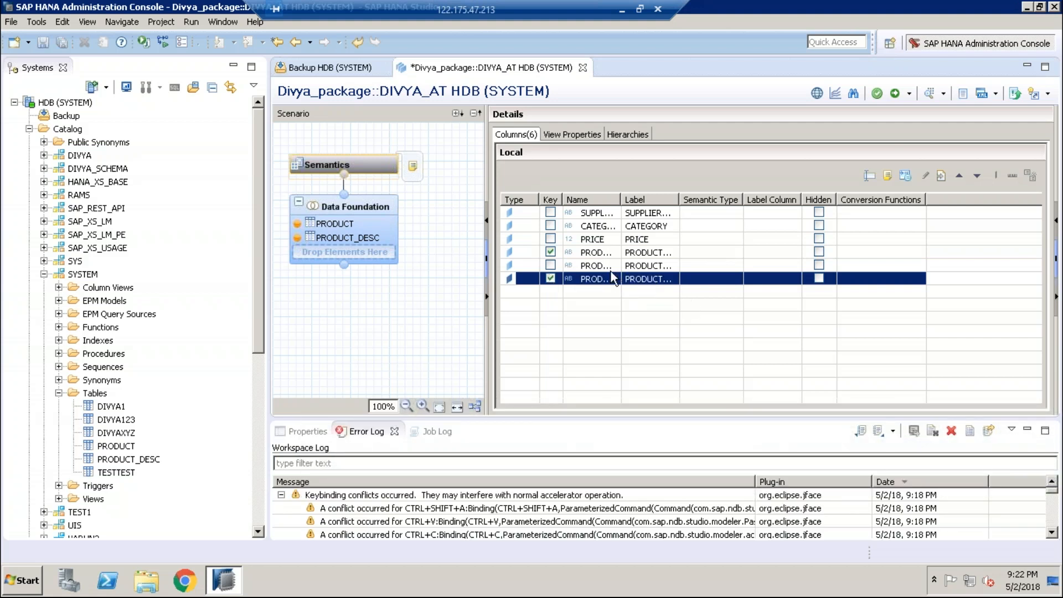
pyautogui.click(550, 278)
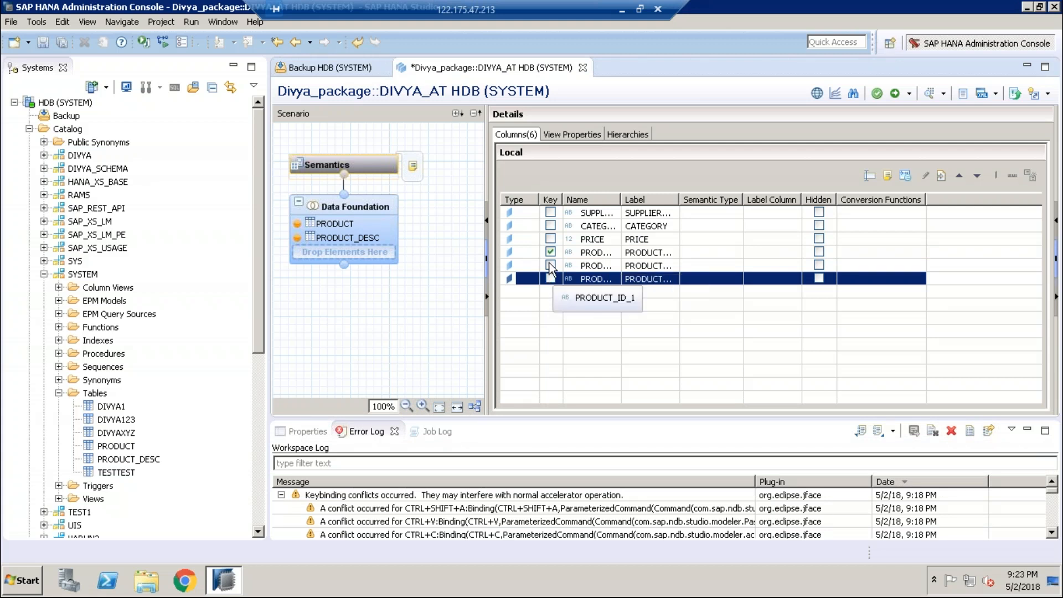
pyautogui.click(550, 266)
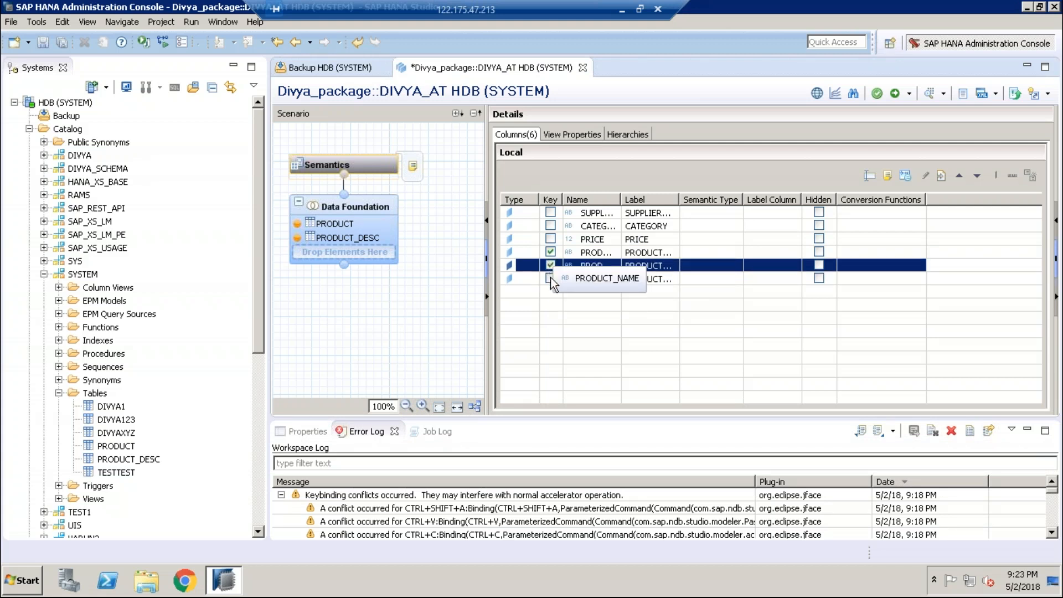
pyautogui.click(550, 280)
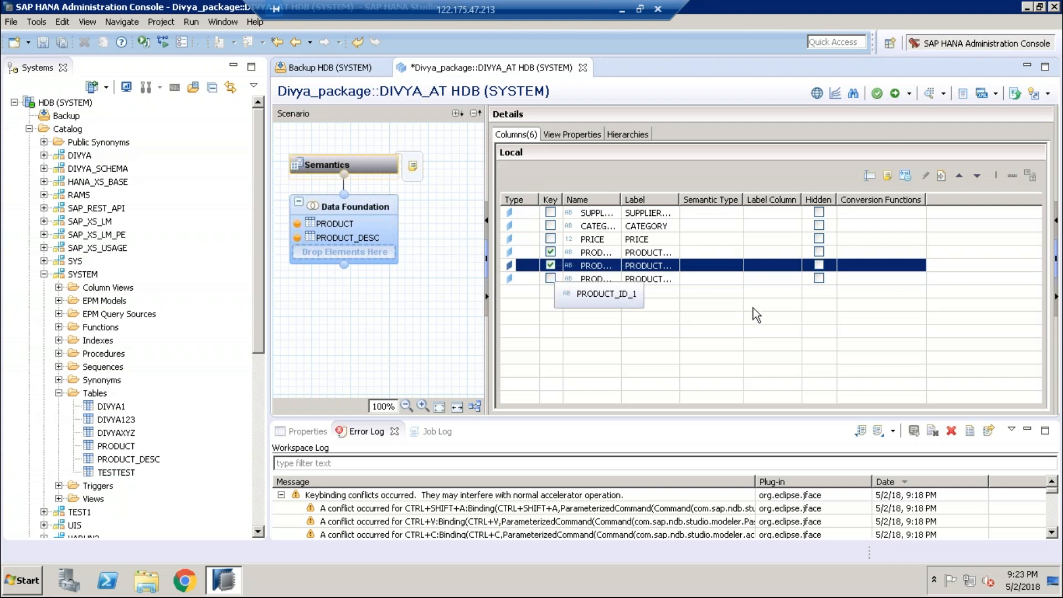
pyautogui.click(819, 278)
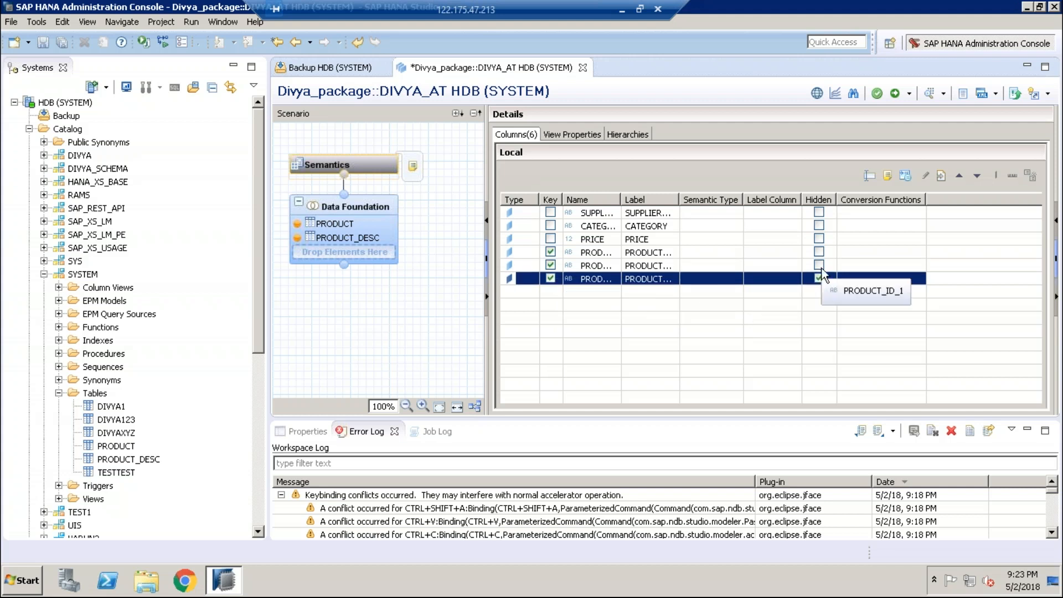
# Step: Make PRODUCT_ID the only key column and reactivate DIVYA_AT, which still completes with errors
pyautogui.click(550, 252)
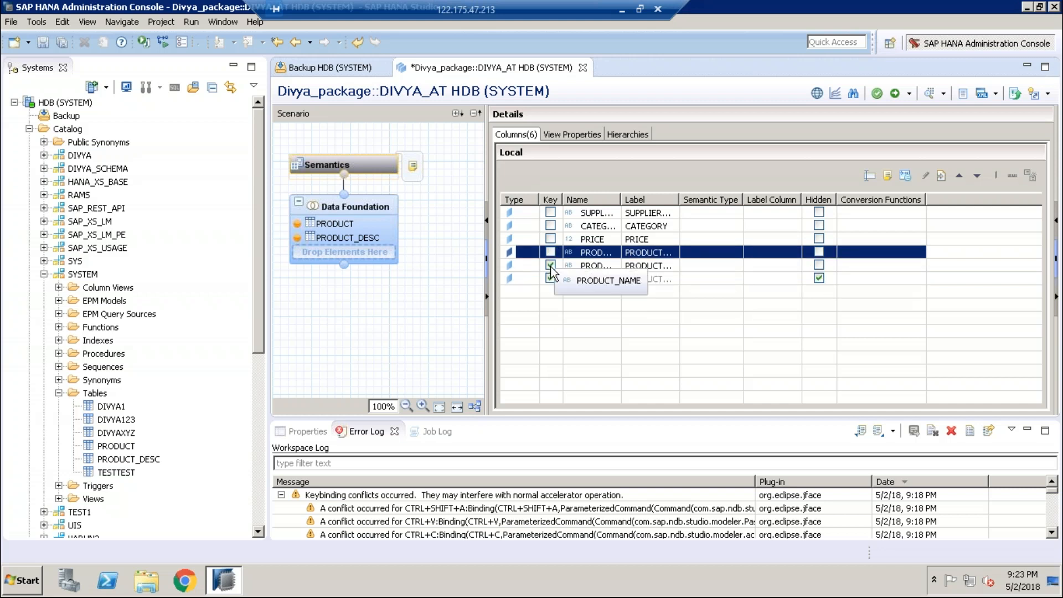
pyautogui.click(550, 266)
pyautogui.click(549, 277)
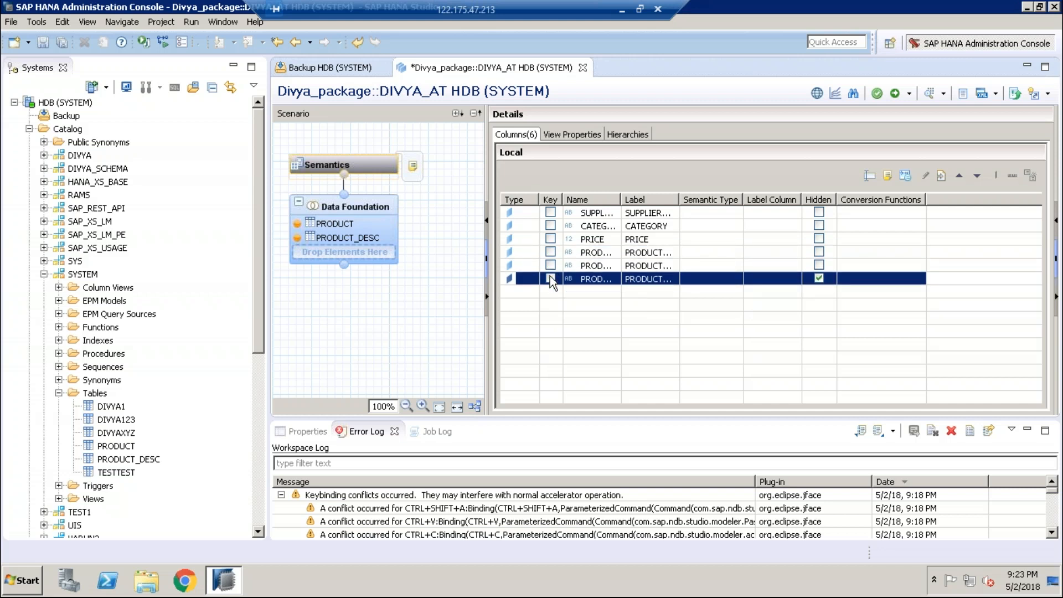
pyautogui.click(550, 252)
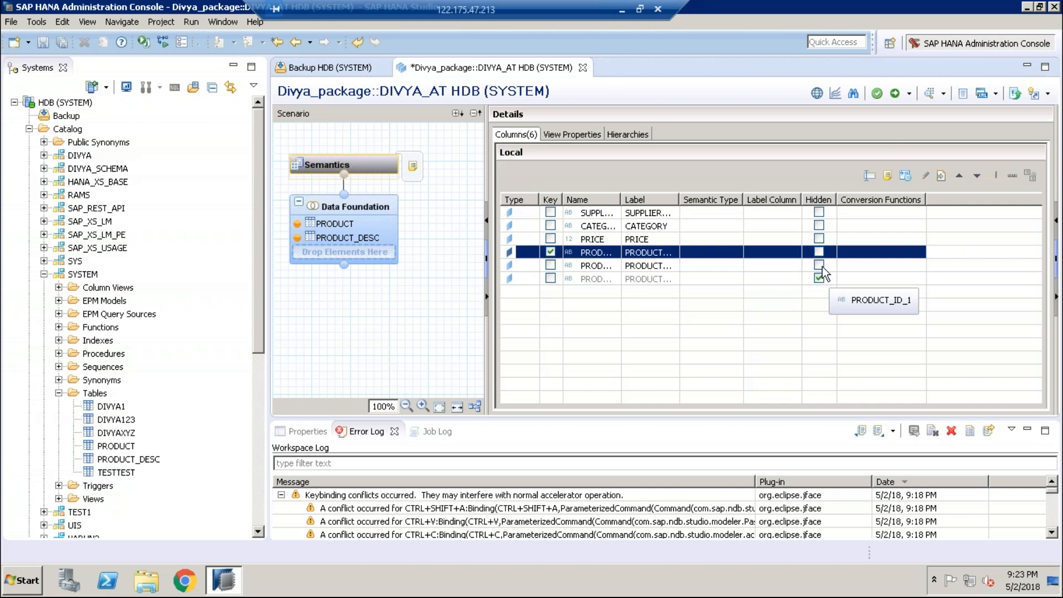
pyautogui.click(590, 265)
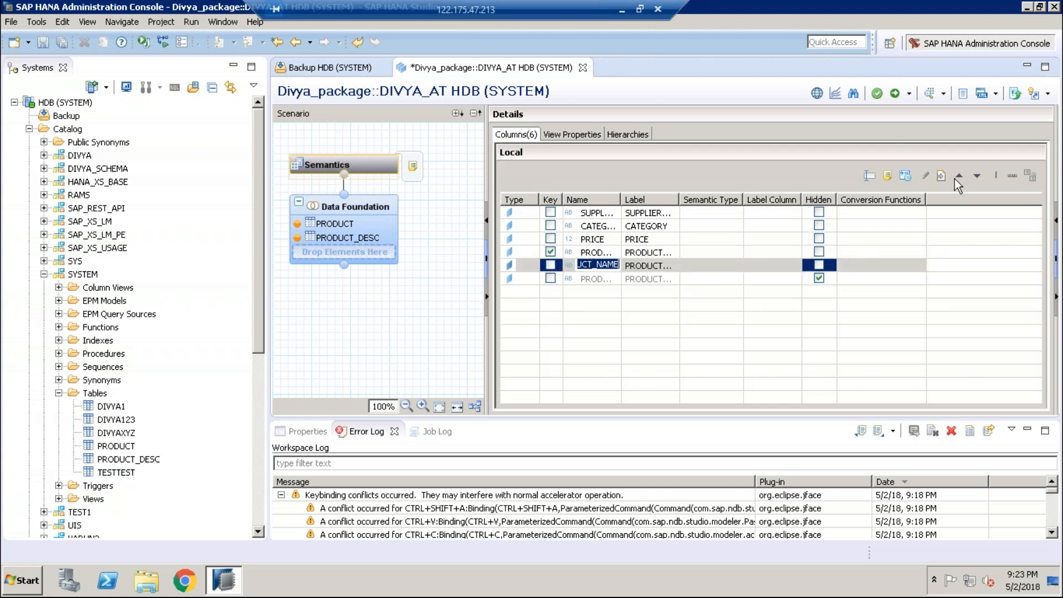
pyautogui.click(894, 90)
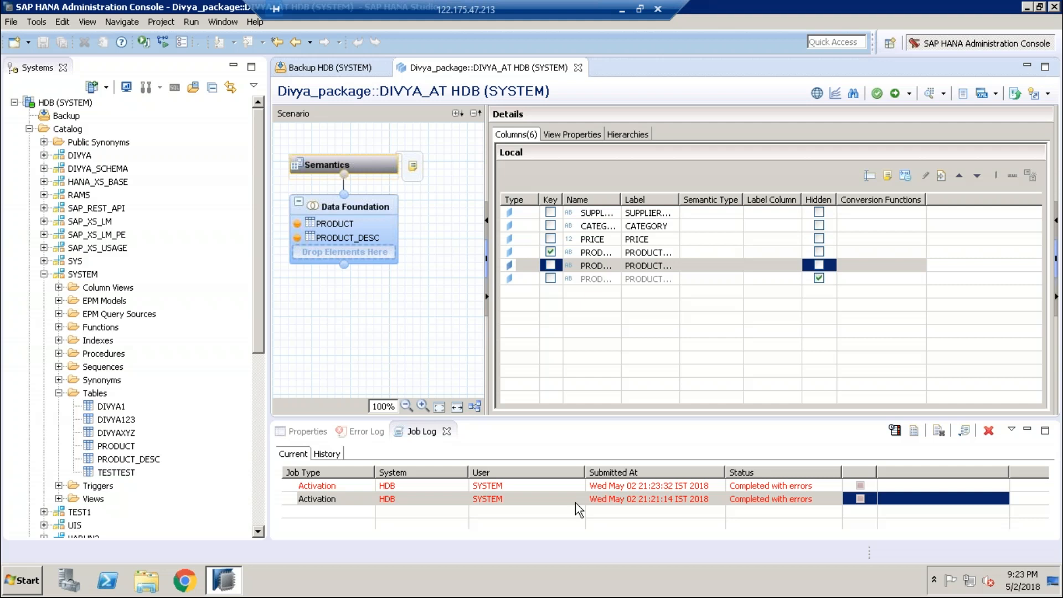
pyautogui.doubleClick(454, 499)
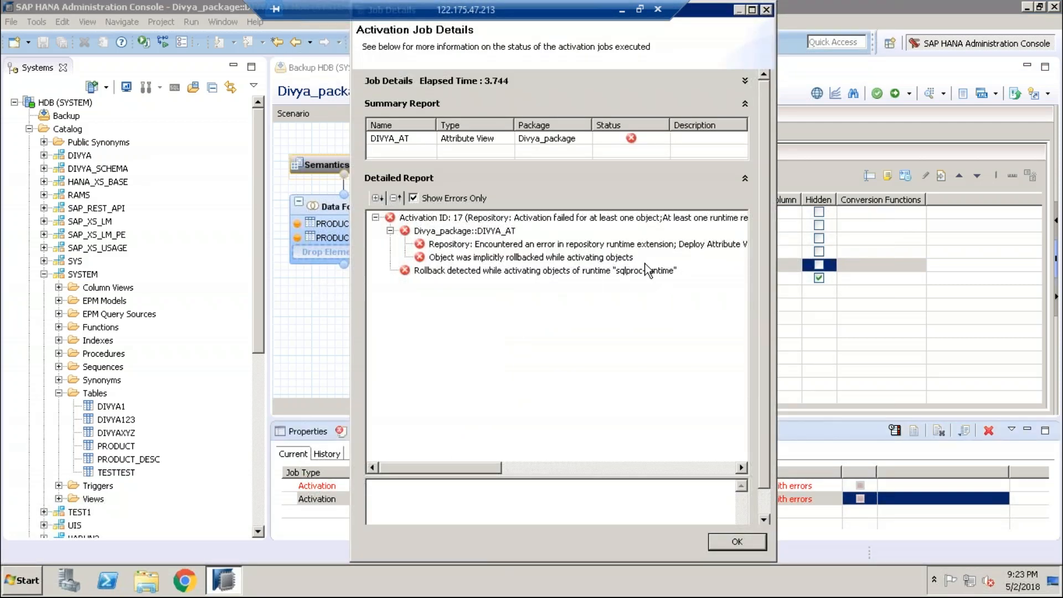
pyautogui.click(679, 271)
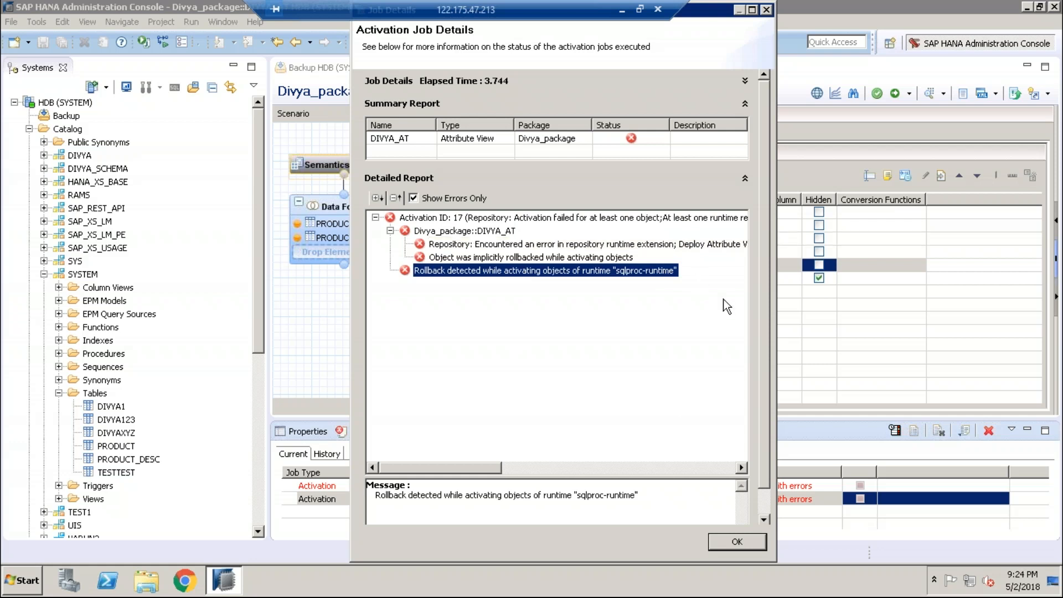
pyautogui.click(553, 468)
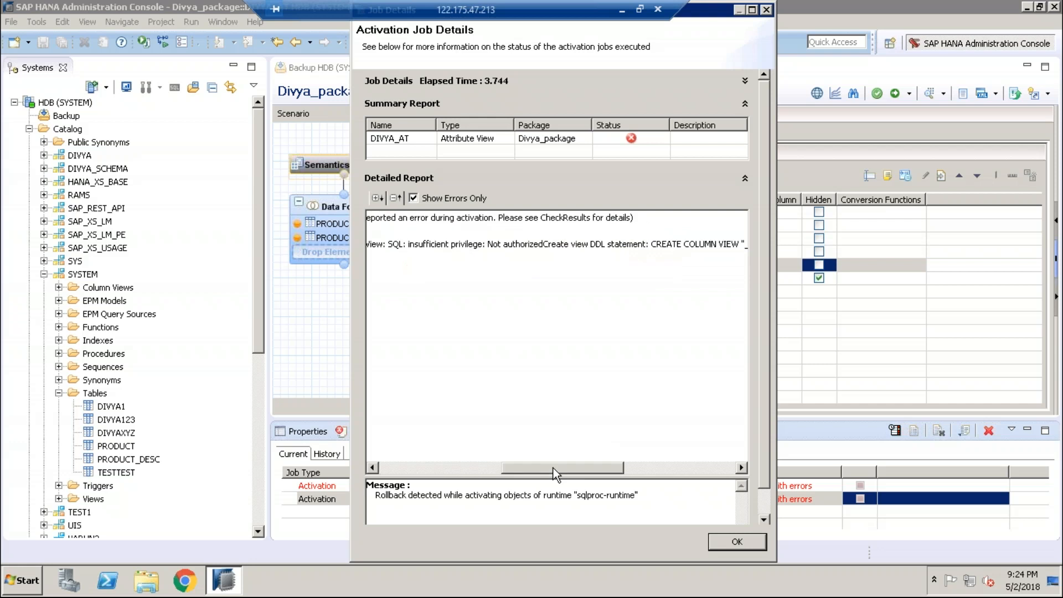
pyautogui.click(411, 244)
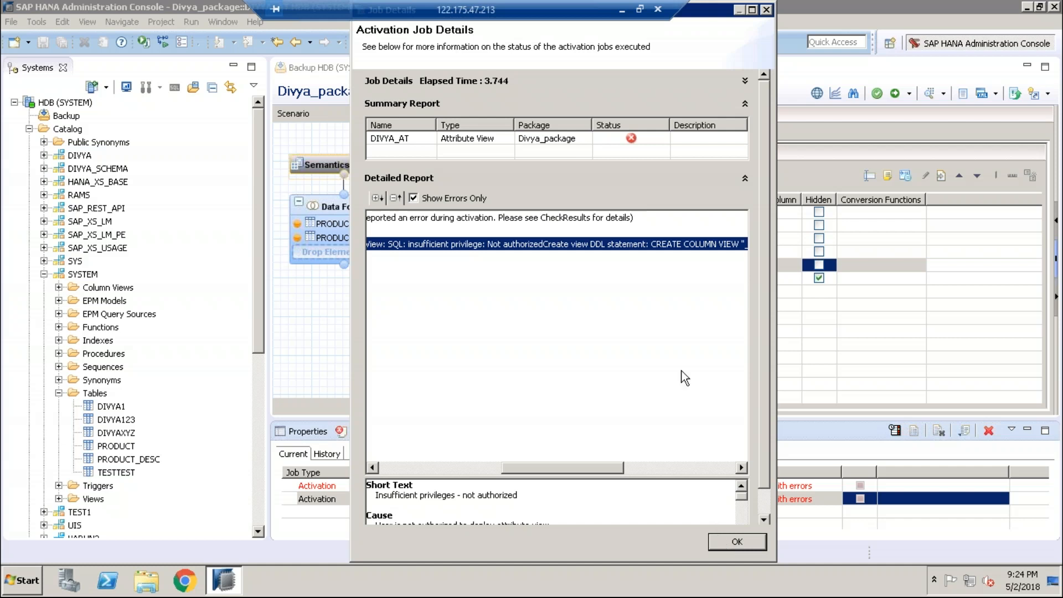
pyautogui.doubleClick(650, 244)
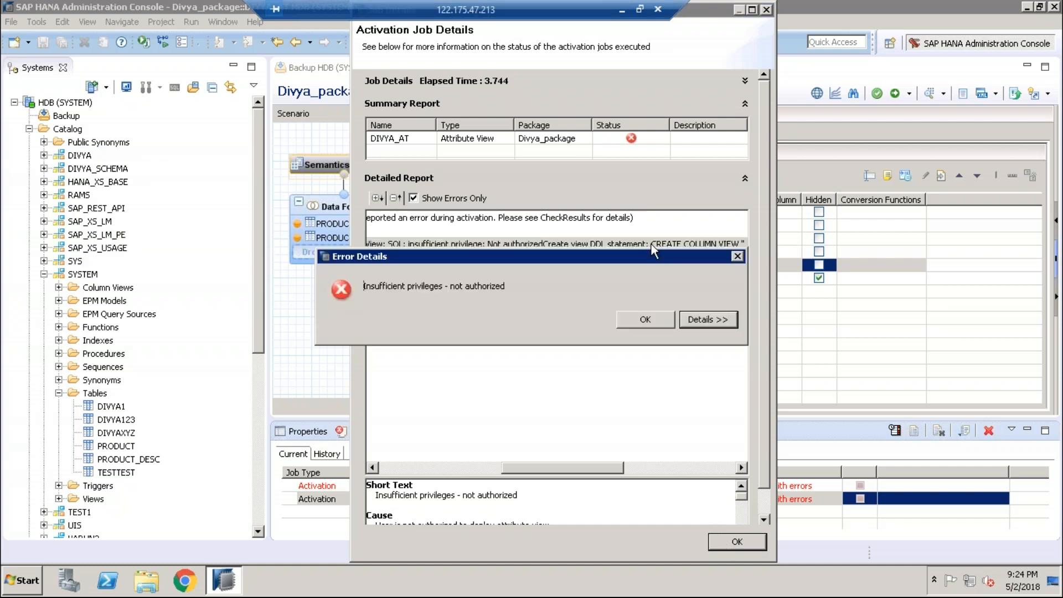
pyautogui.click(648, 321)
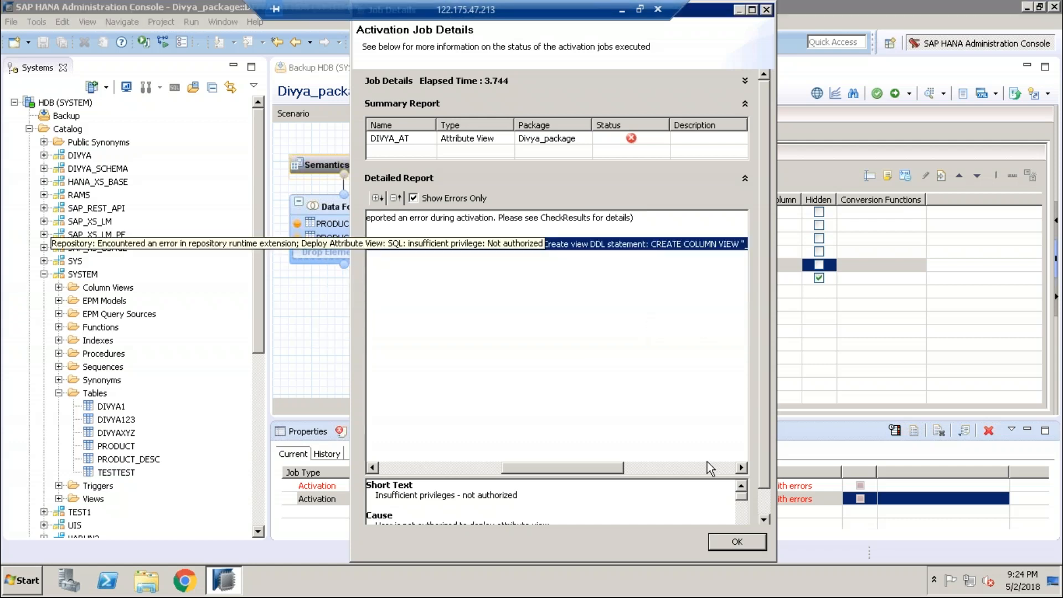
pyautogui.click(742, 467)
pyautogui.click(742, 467)
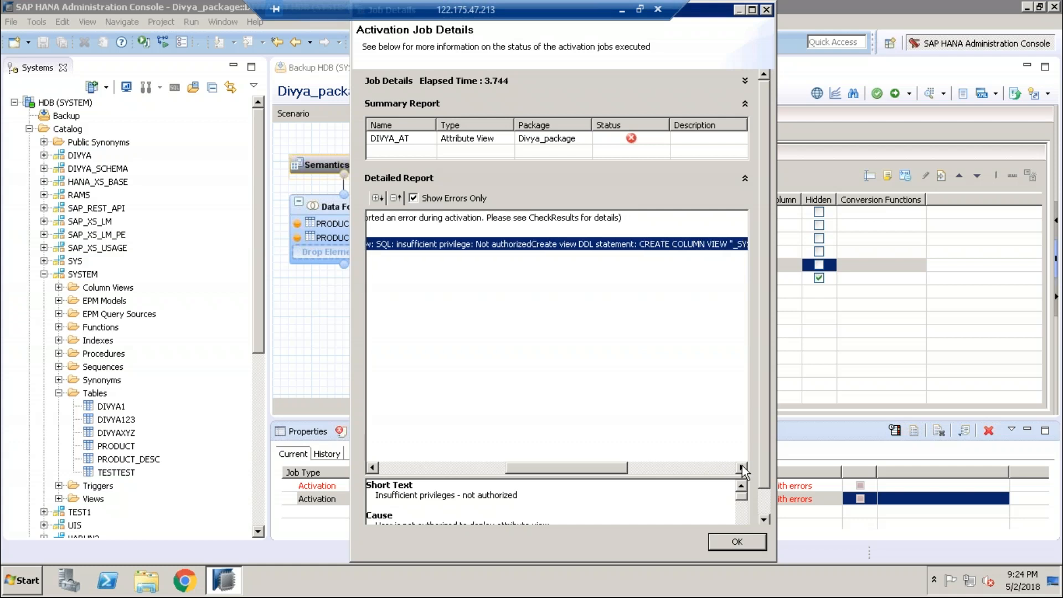
pyautogui.click(742, 466)
pyautogui.click(742, 467)
pyautogui.click(742, 467)
pyautogui.click(741, 467)
pyautogui.click(742, 467)
pyautogui.click(742, 466)
pyautogui.click(742, 466)
pyautogui.click(742, 466)
pyautogui.click(742, 466)
pyautogui.click(742, 466)
pyautogui.click(742, 467)
pyautogui.click(742, 467)
pyautogui.click(742, 467)
pyautogui.click(742, 467)
pyautogui.click(742, 466)
pyautogui.click(742, 467)
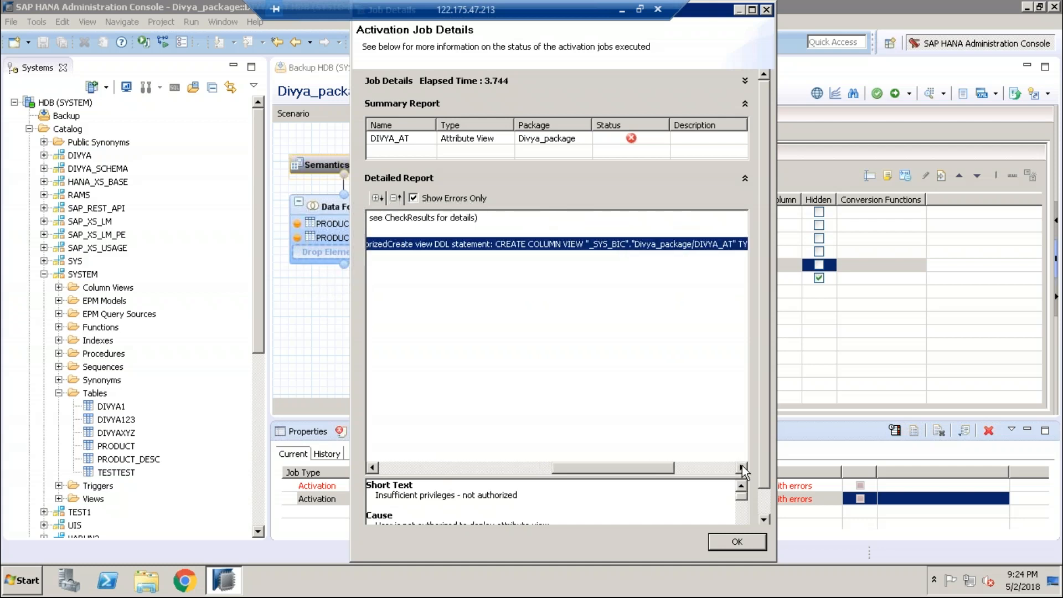
pyautogui.click(742, 467)
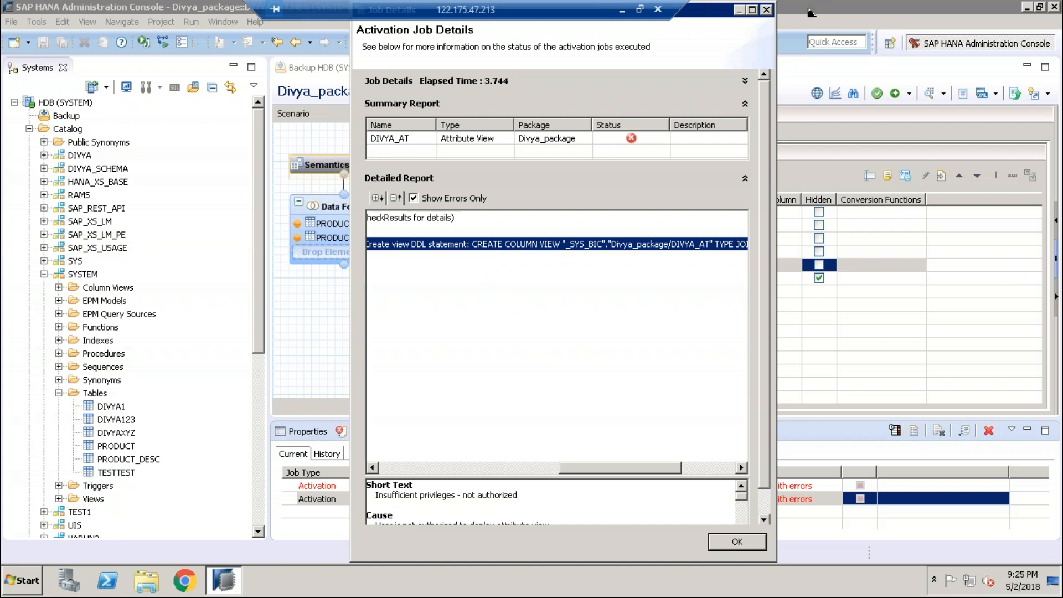
pyautogui.click(622, 13)
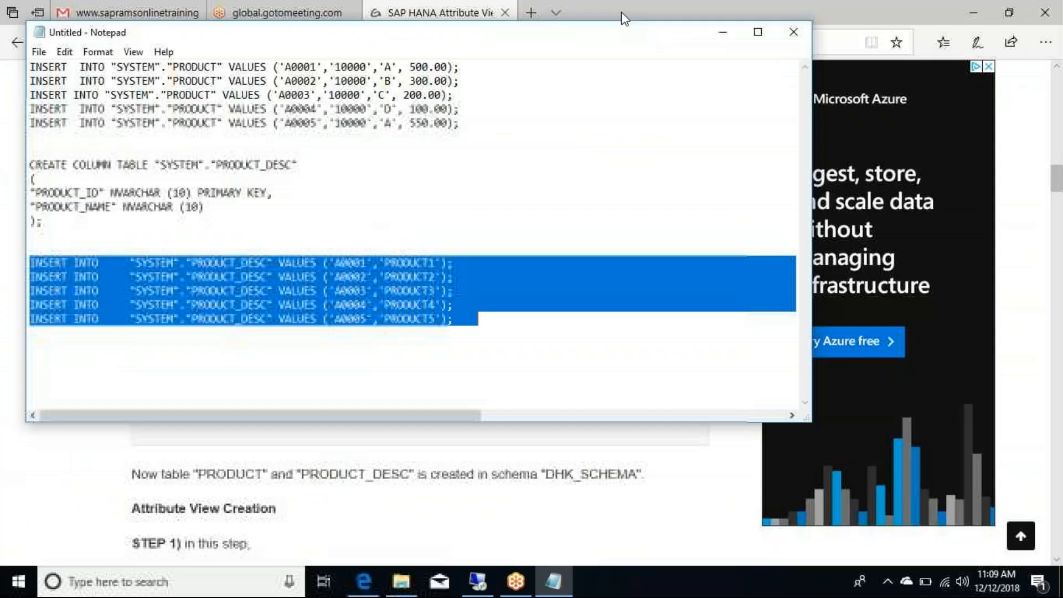
pyautogui.click(720, 37)
pyautogui.click(530, 12)
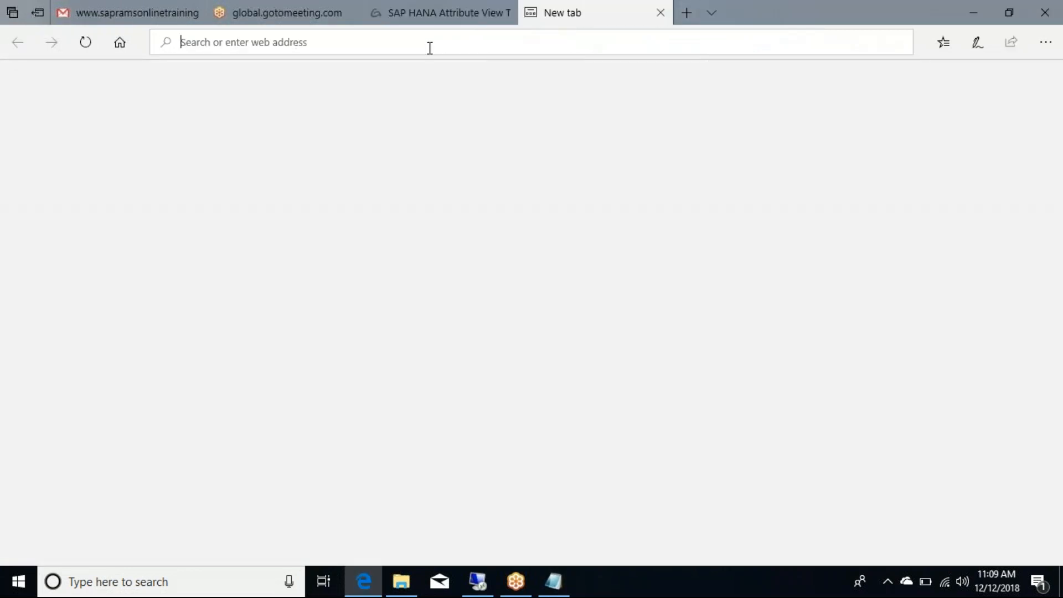
pyautogui.write('www.gmail.com/')
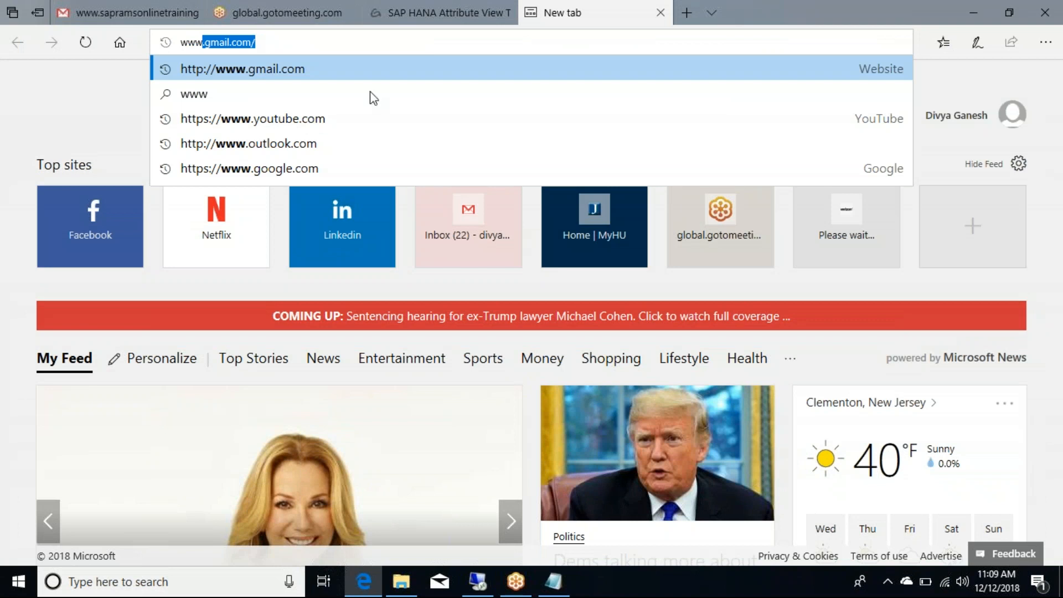
pyautogui.click(300, 169)
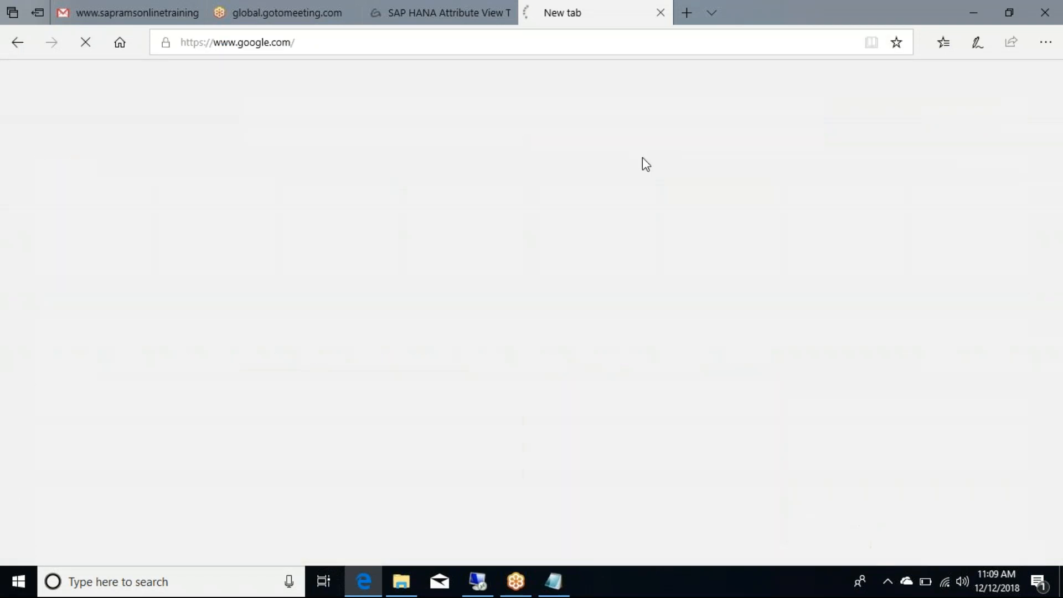
pyautogui.hotkey('ctrl', 'v')
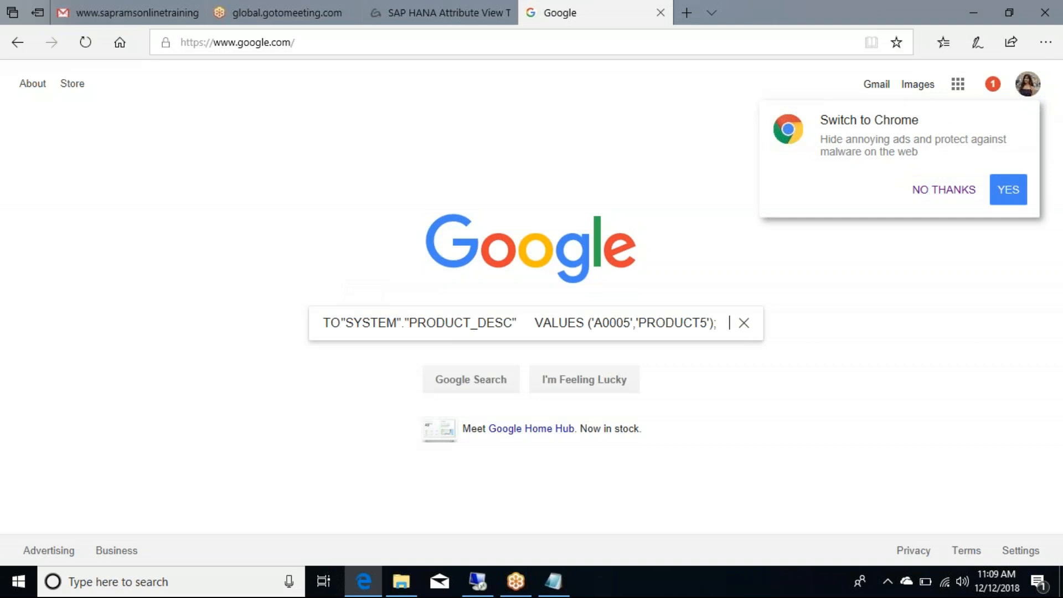
pyautogui.press('Return')
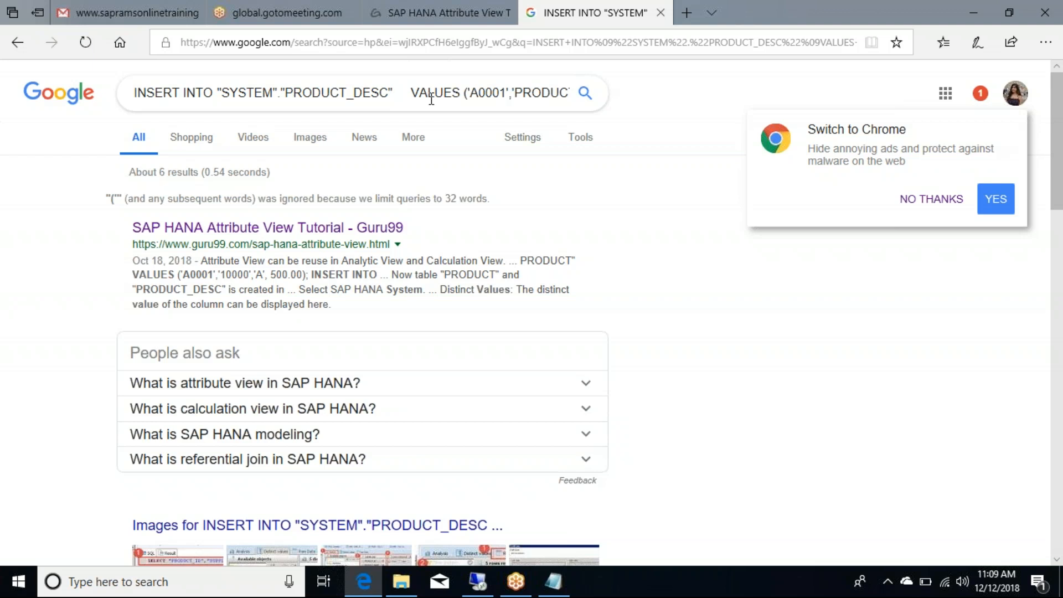
pyautogui.hotkey('ctrl', 'a')
pyautogui.click(561, 95)
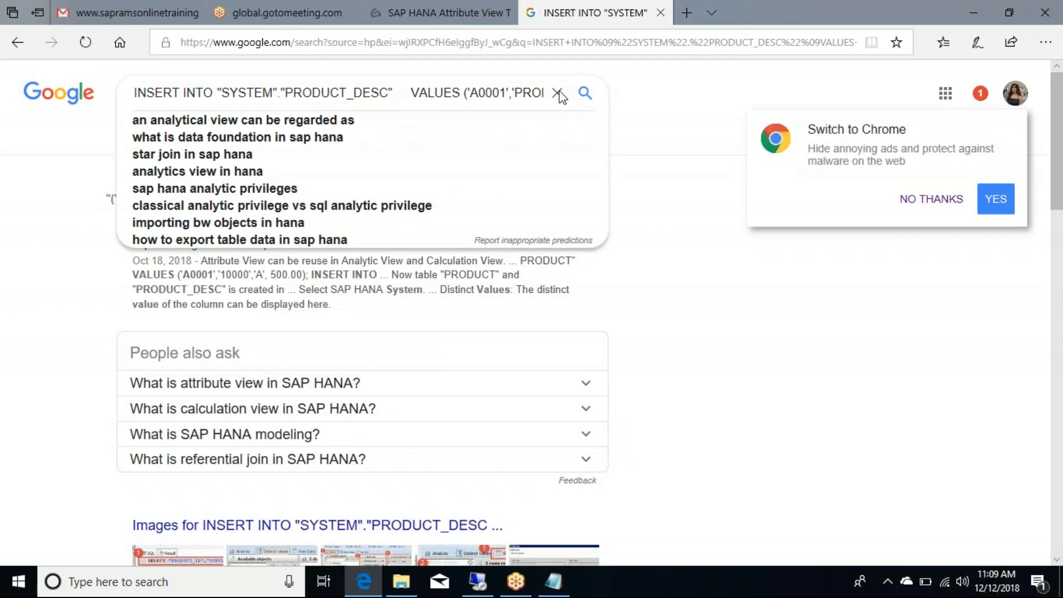
pyautogui.hotkey('ctrl', 'a')
pyautogui.press('BackSpace')
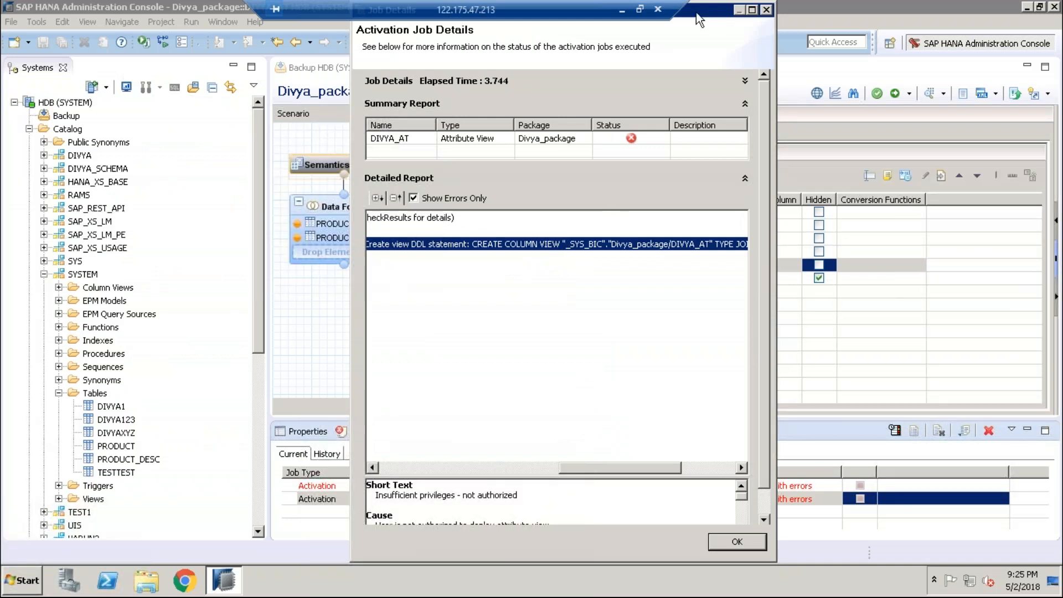
pyautogui.click(623, 10)
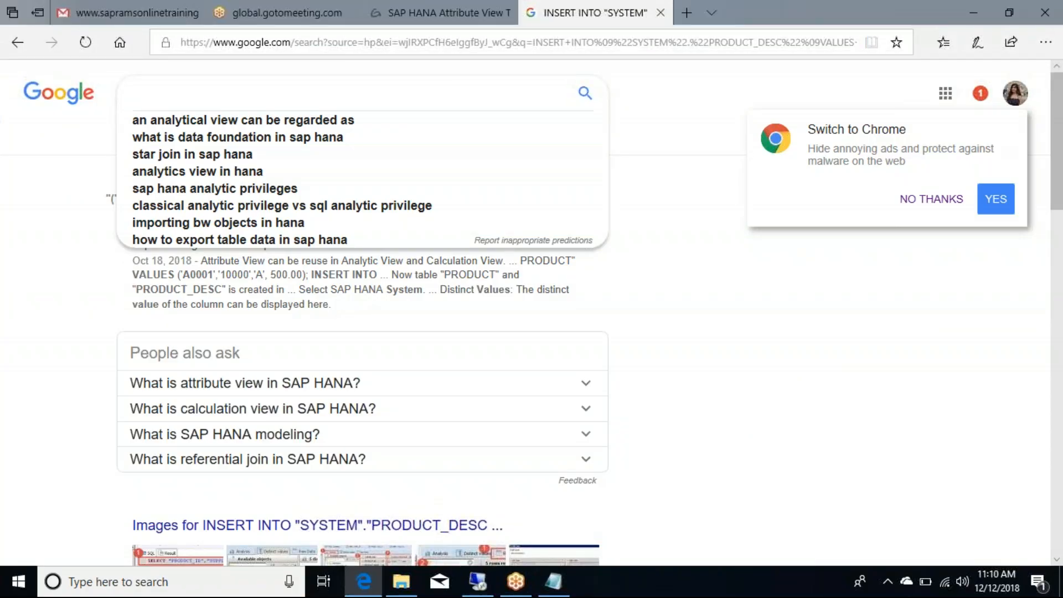
pyautogui.write('how')
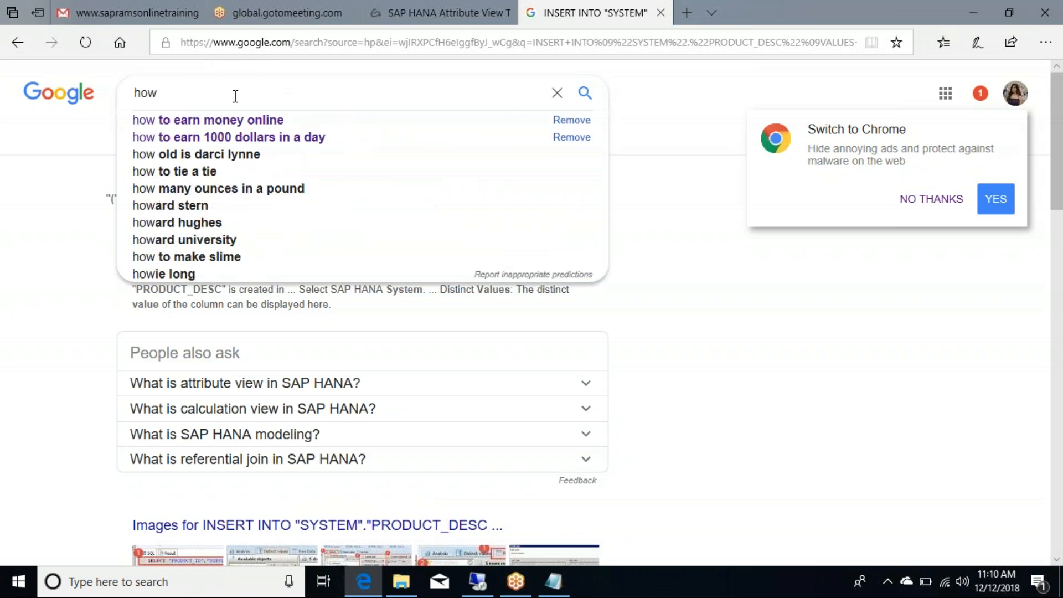
pyautogui.write(' to get access to create c')
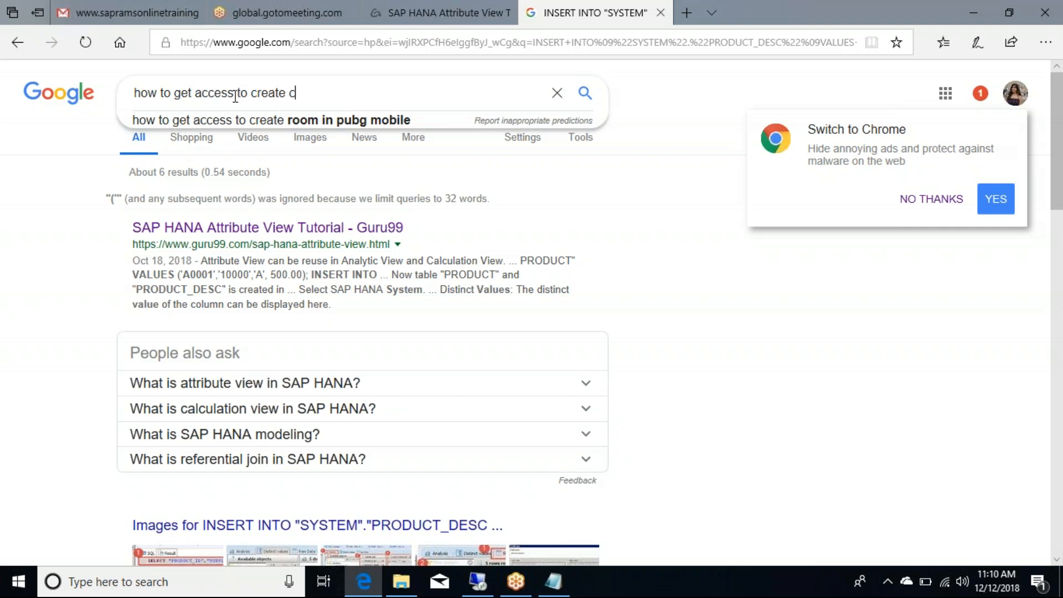
pyautogui.write('olum')
pyautogui.write('n viw')
pyautogui.write('=e')
pyautogui.press('BackSpace')
pyautogui.press('BackSpace')
pyautogui.press('BackSpace')
pyautogui.write('ew_')
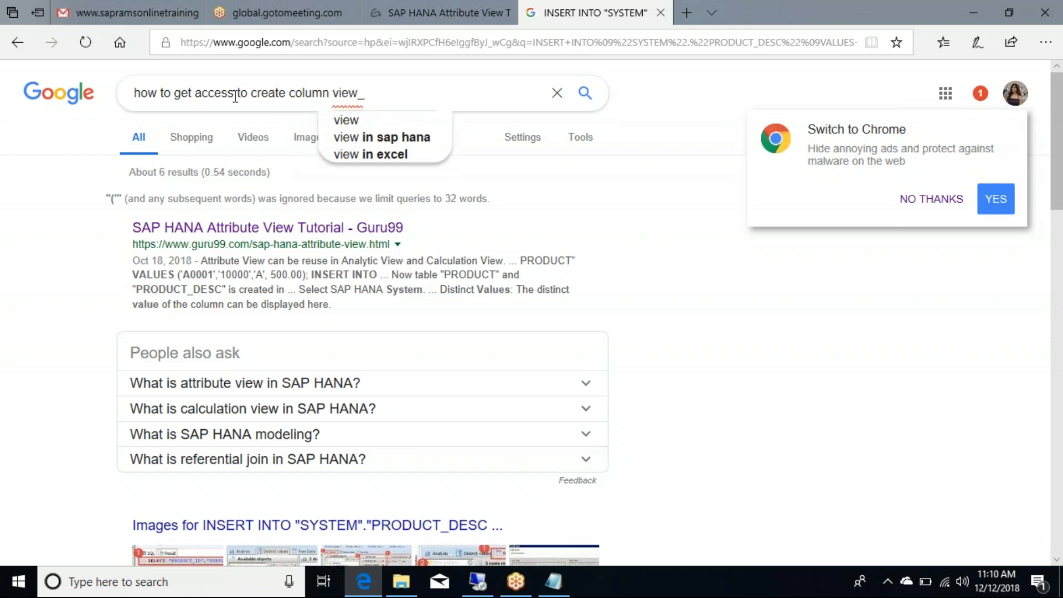
pyautogui.write('sys')
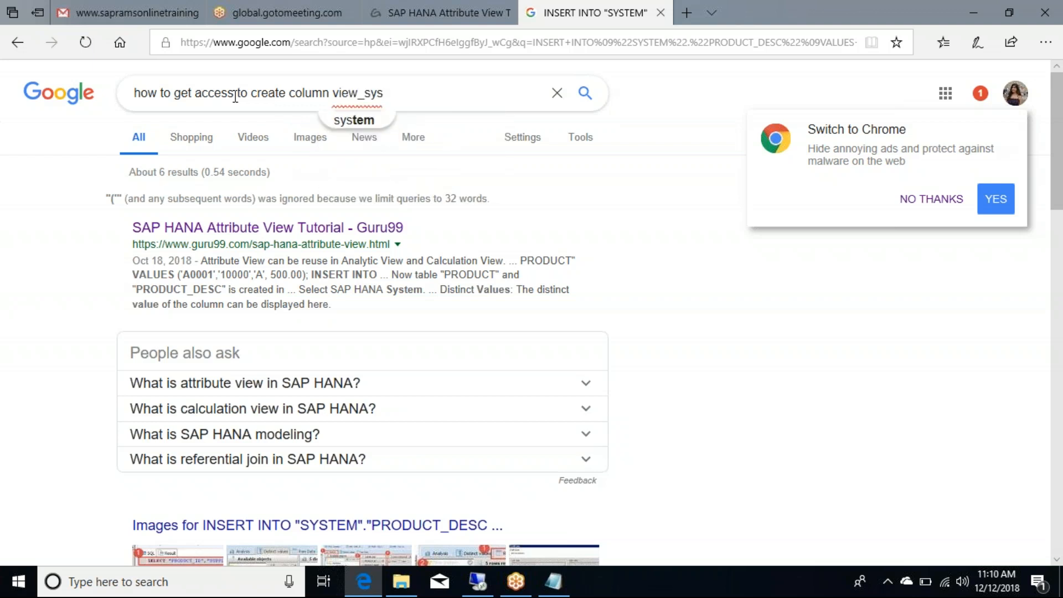
pyautogui.hotkey('alt', 'Tab')
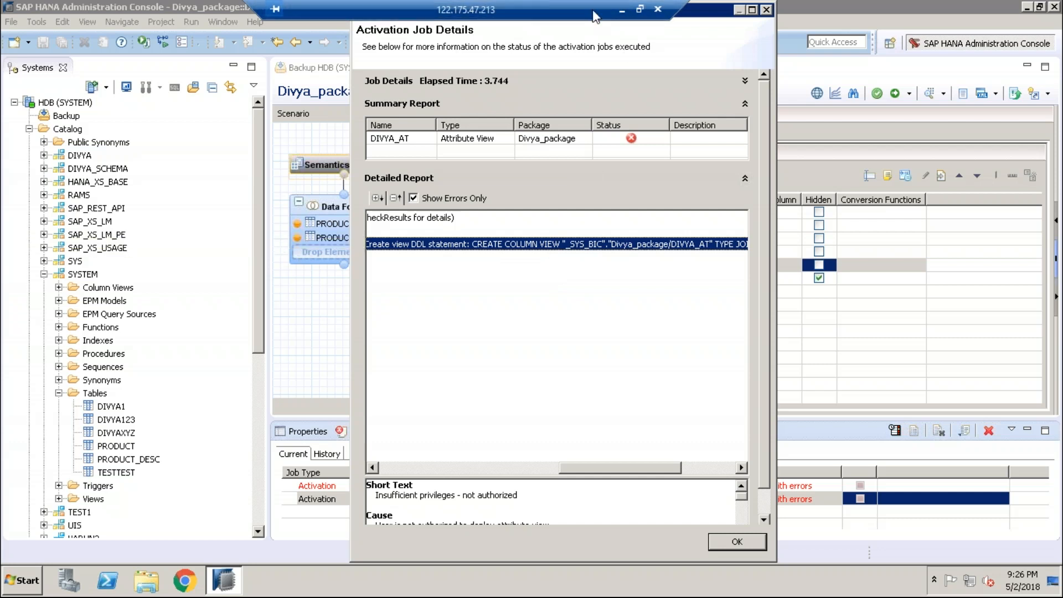
# Step: Step away from the remote session briefly, then close the Activation Job Details dialog
pyautogui.click(621, 10)
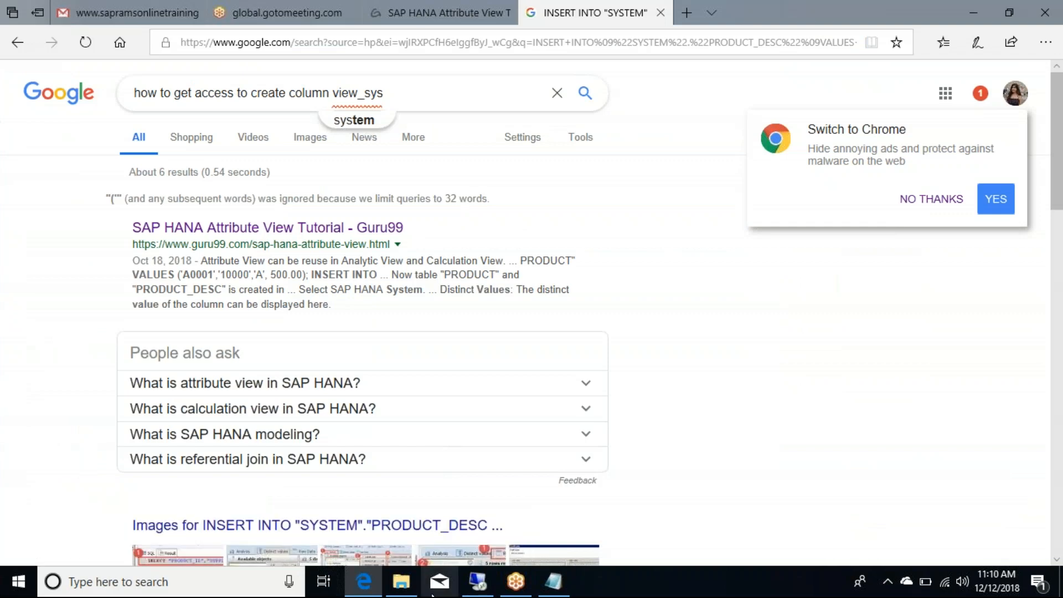
pyautogui.click(476, 590)
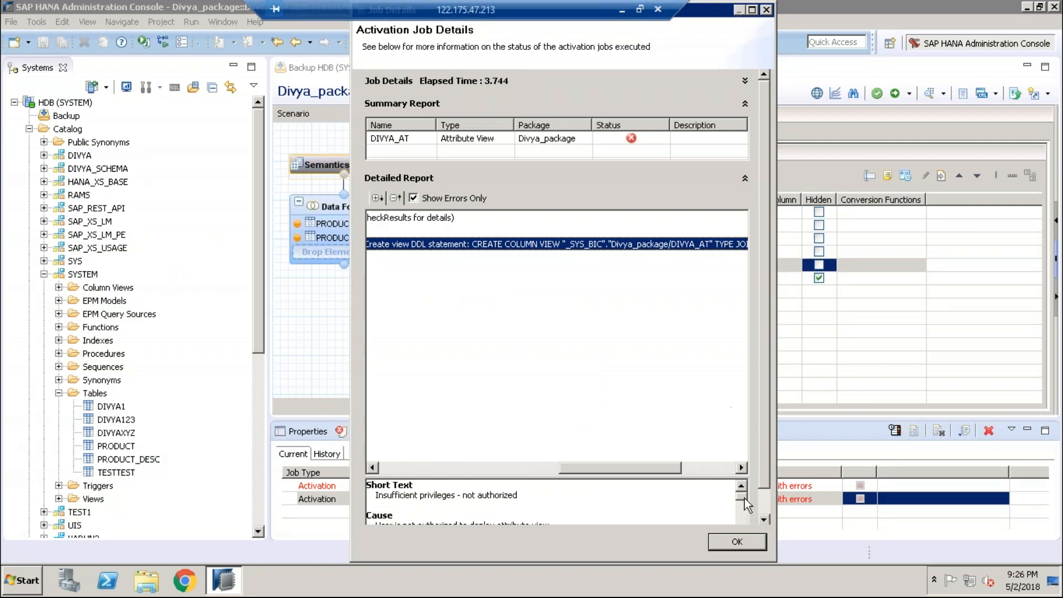
pyautogui.click(725, 539)
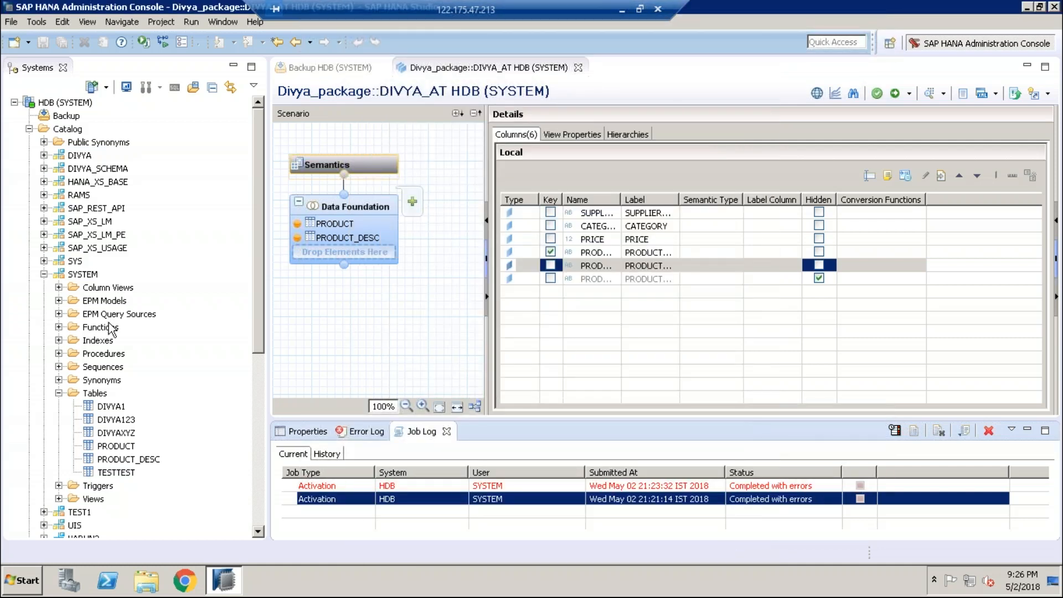
# Step: Bring up the context menu of the SYSTEM schema's Tables folder
pyautogui.click(95, 393)
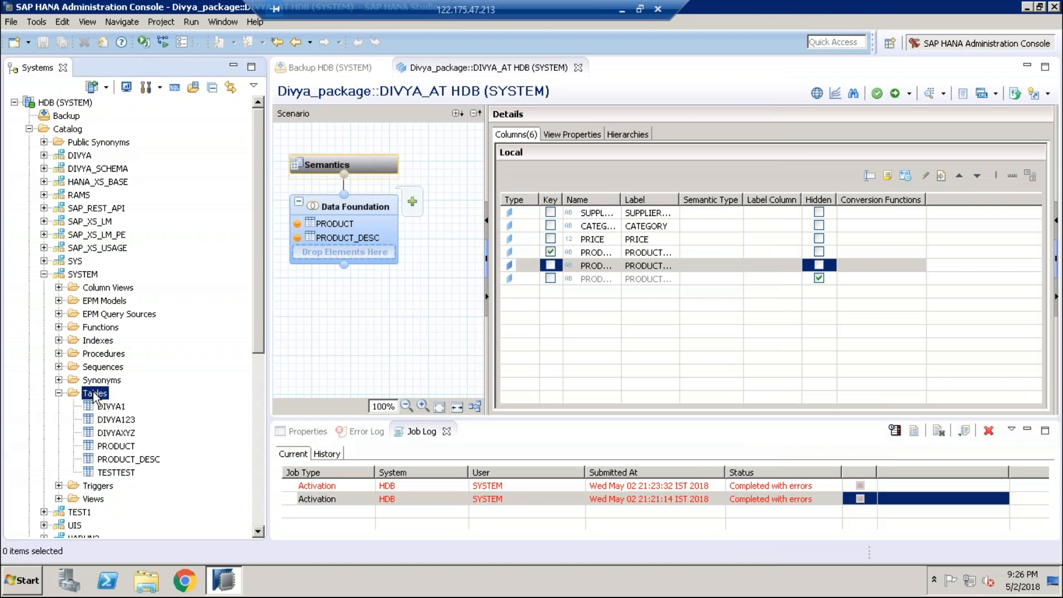
pyautogui.rightClick(94, 395)
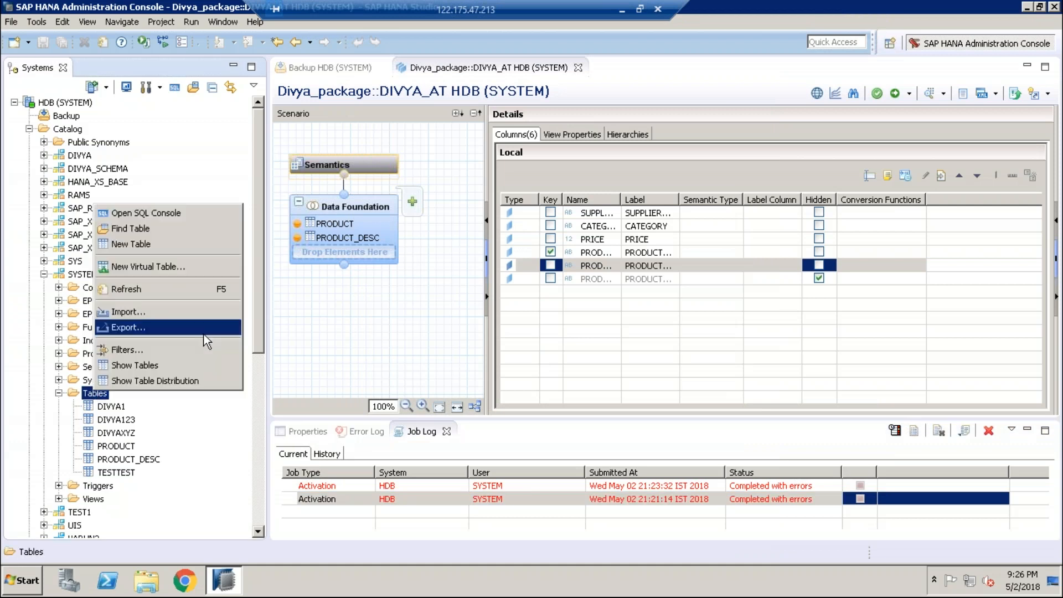
# Step: Open SQL Console 3 on HDB, start a statement with 'grant', and bring up the Start menu
pyautogui.click(168, 213)
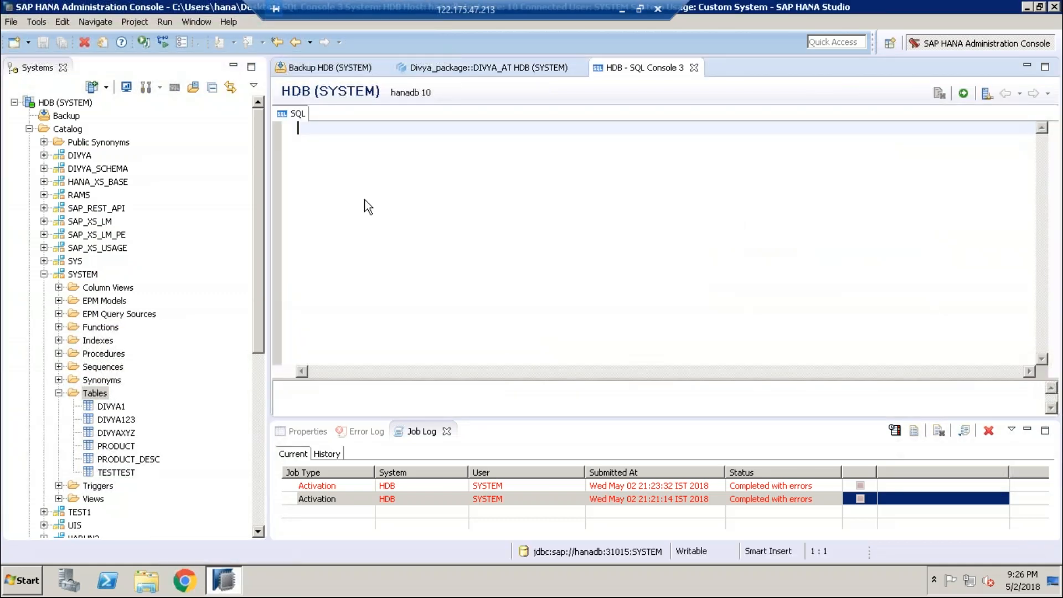
pyautogui.write('grant')
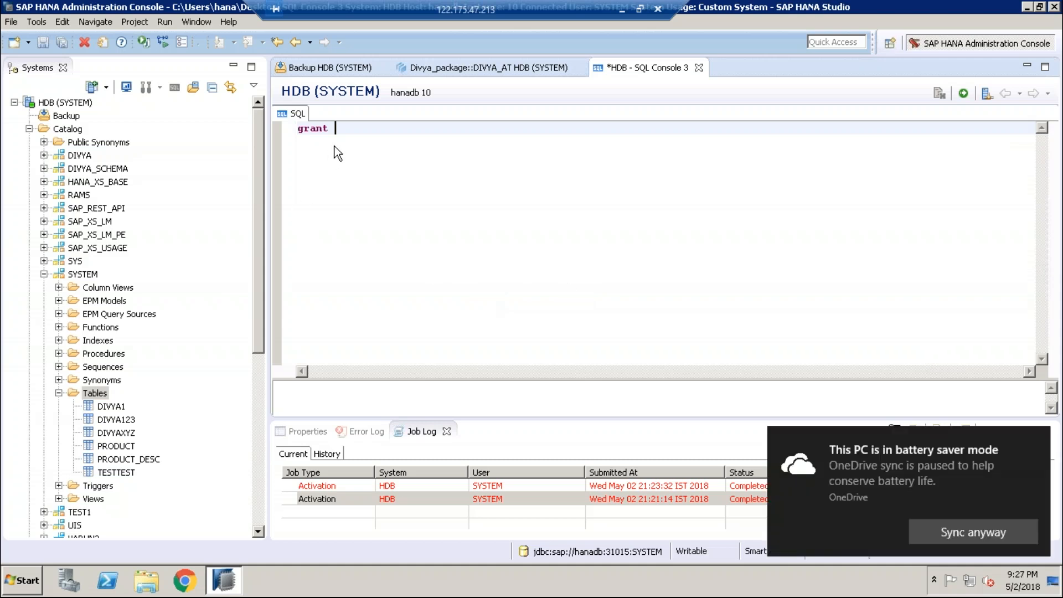
pyautogui.click(26, 585)
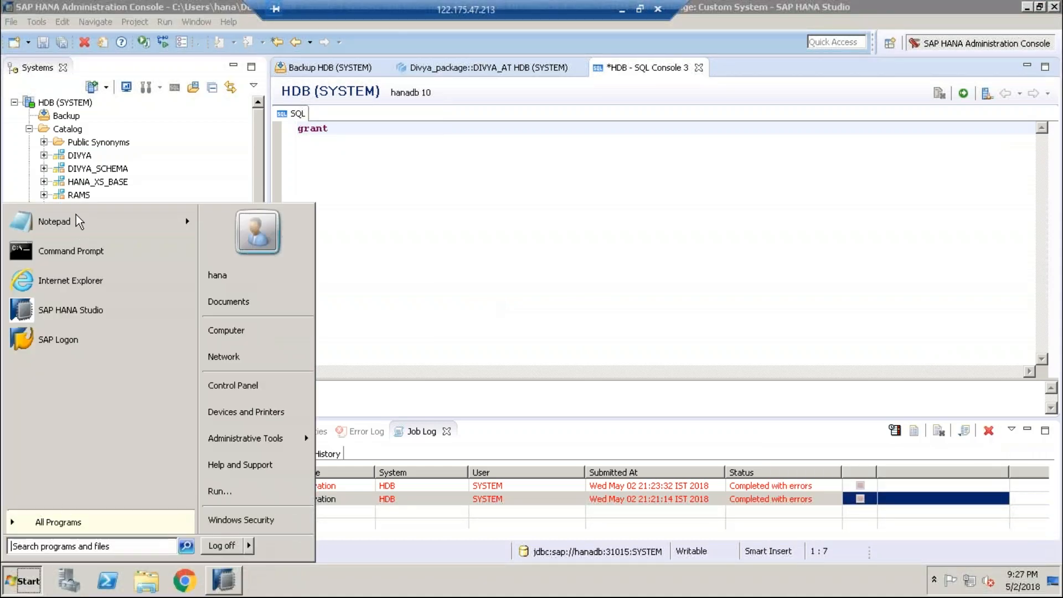
# Step: In a new Notepad, paste the GRANT statement, change schema FURNITURE to SYSTEM, and select the line
pyautogui.click(61, 225)
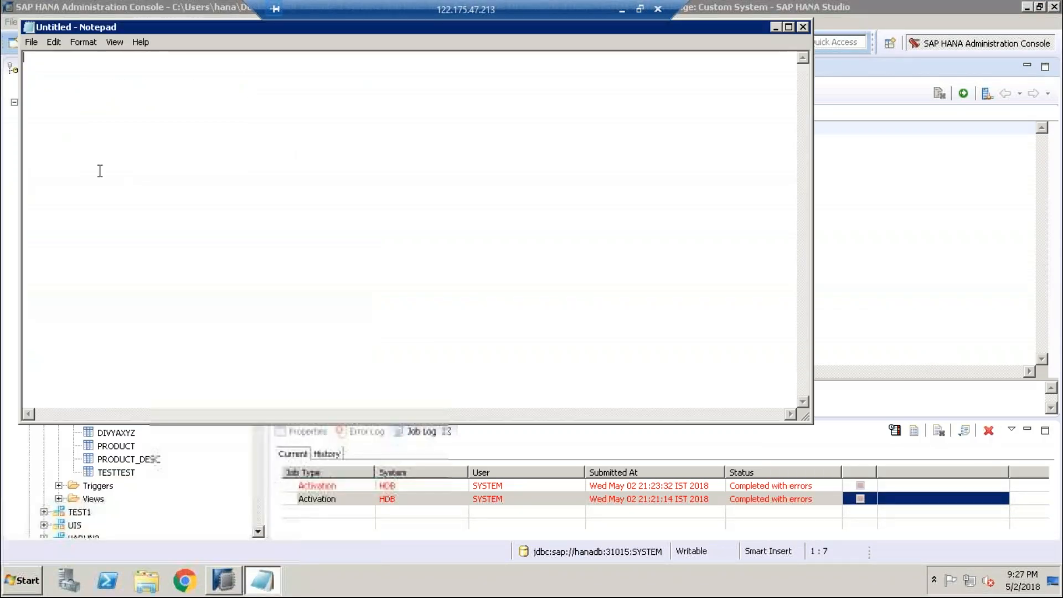
pyautogui.write('GRANT SELECT ON SCHEMA FURNITURE TO _SYS_REPO WITH GRANT OPTION;')
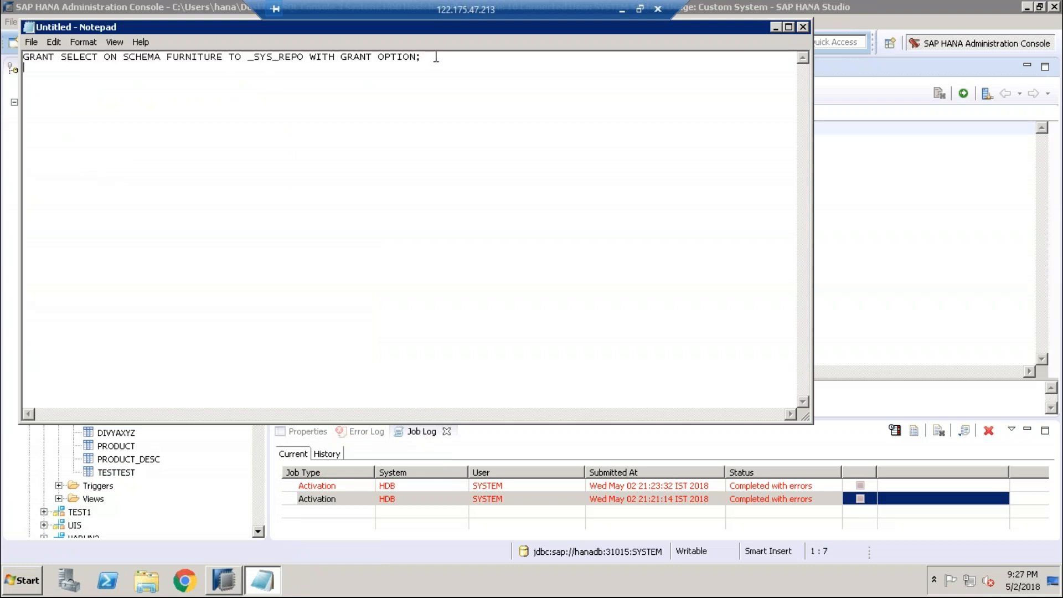
pyautogui.doubleClick(146, 58)
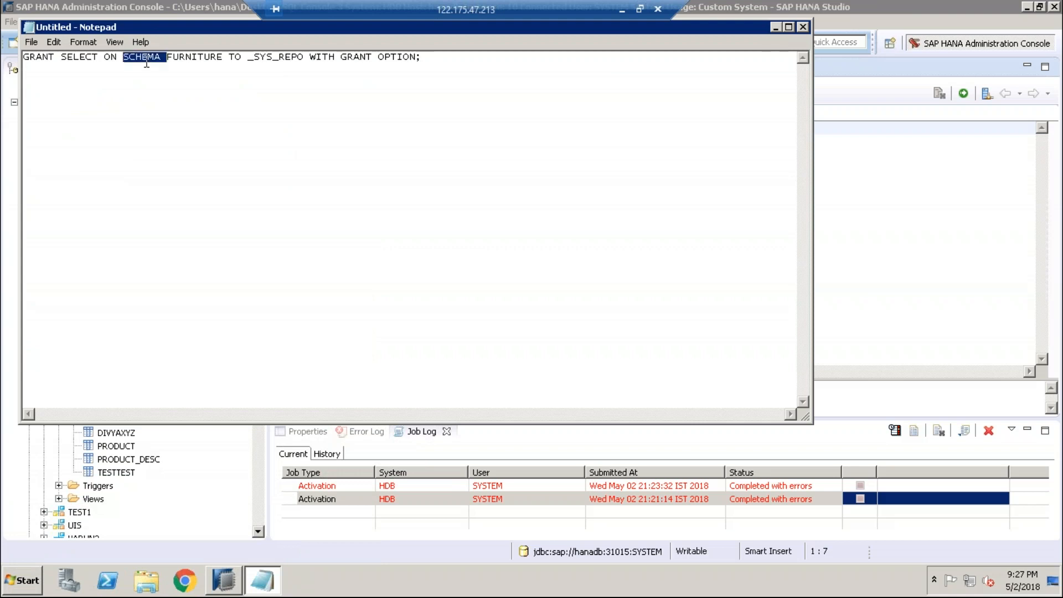
pyautogui.click(224, 58)
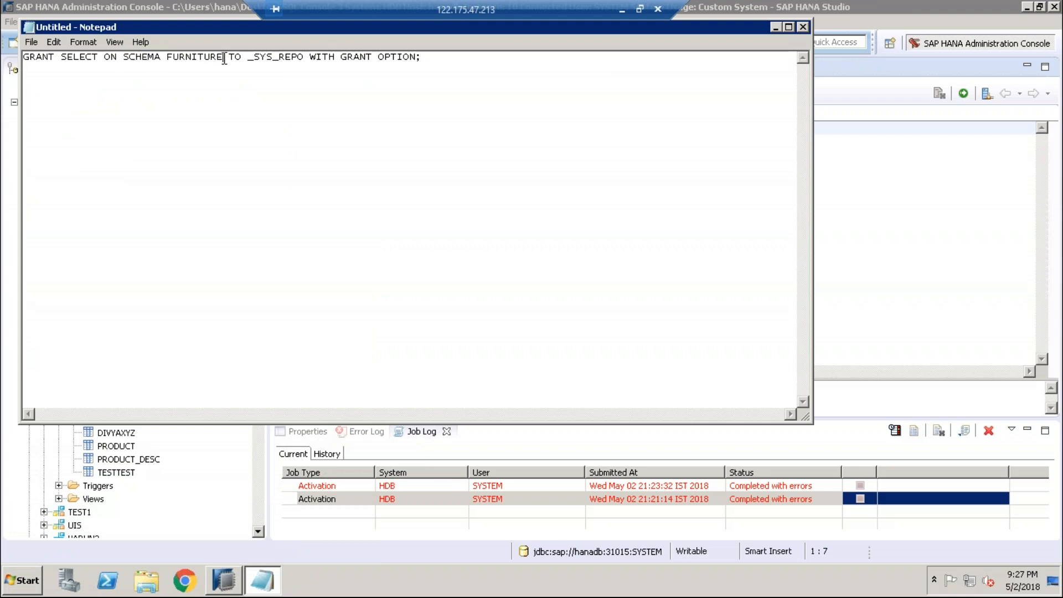
pyautogui.doubleClick(173, 57)
pyautogui.press('Delete')
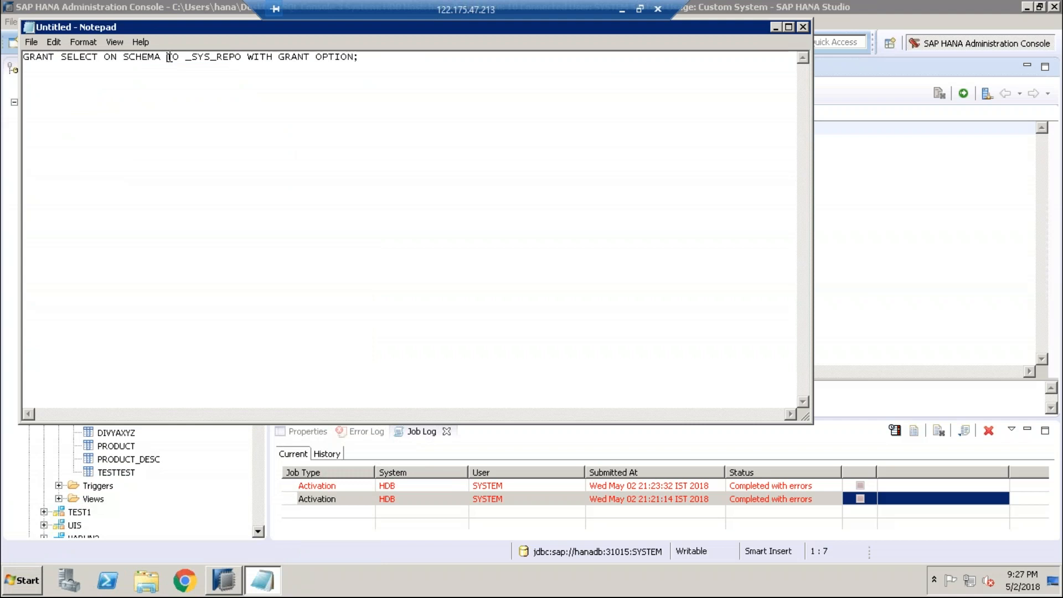
pyautogui.write('SYSTEM')
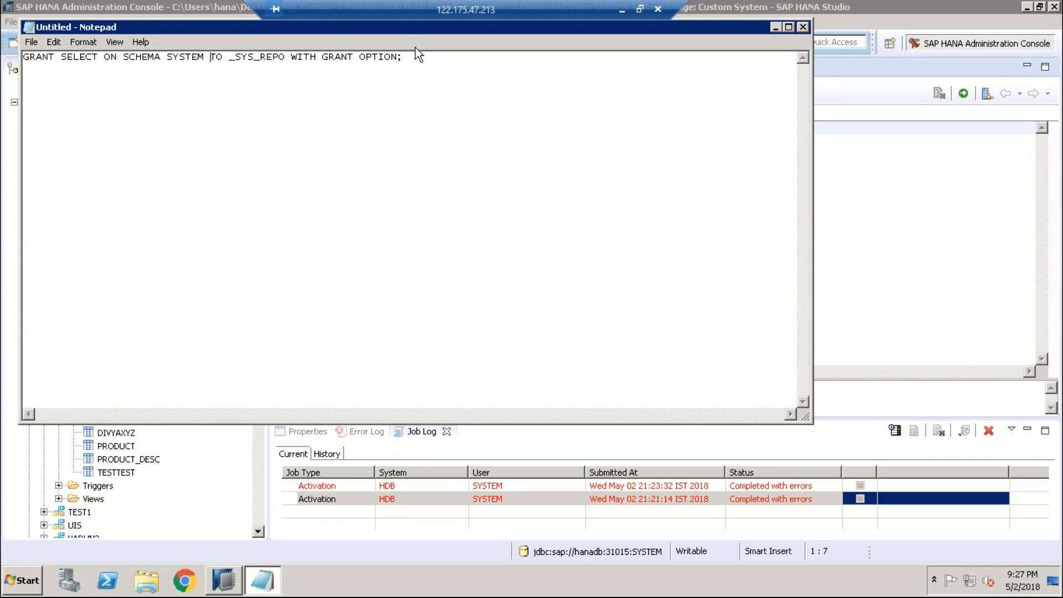
pyautogui.moveTo(406, 58); pyautogui.dragTo(19, 57)
pyautogui.hotkey('ctrl', 'c')
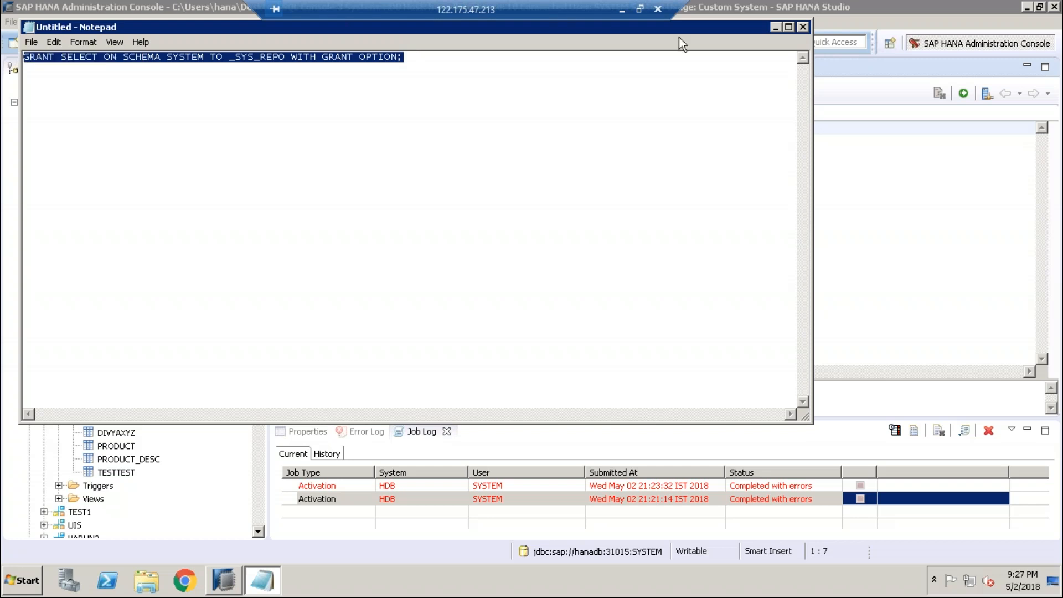
# Step: Replace 'grant' in SQL Console 3 with GRANT SELECT ON SCHEMA SYSTEM TO _SYS_REPO WITH GRANT OPTION; and execute
pyautogui.click(775, 28)
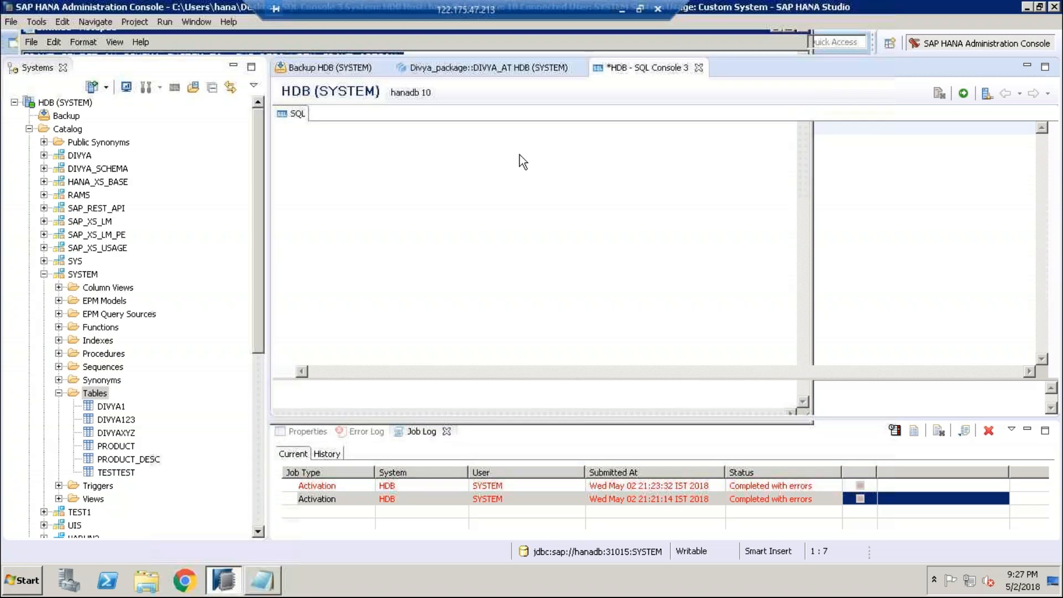
pyautogui.press('BackSpace')
pyautogui.press('BackSpace')
pyautogui.press('BackSpace')
pyautogui.press('BackSpace')
pyautogui.press('BackSpace')
pyautogui.press('BackSpace')
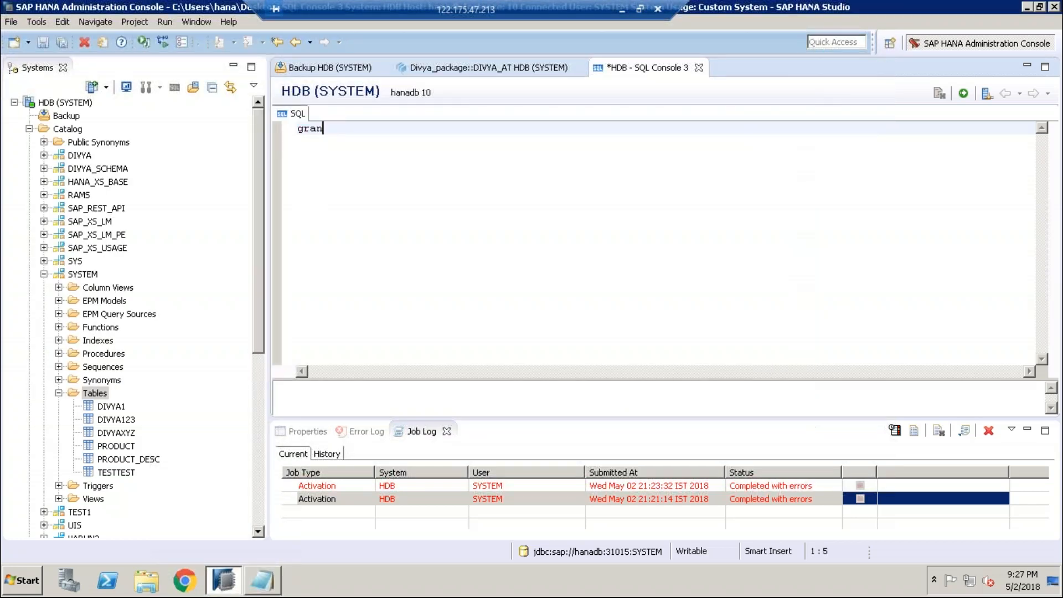
pyautogui.hotkey('ctrl', 's')
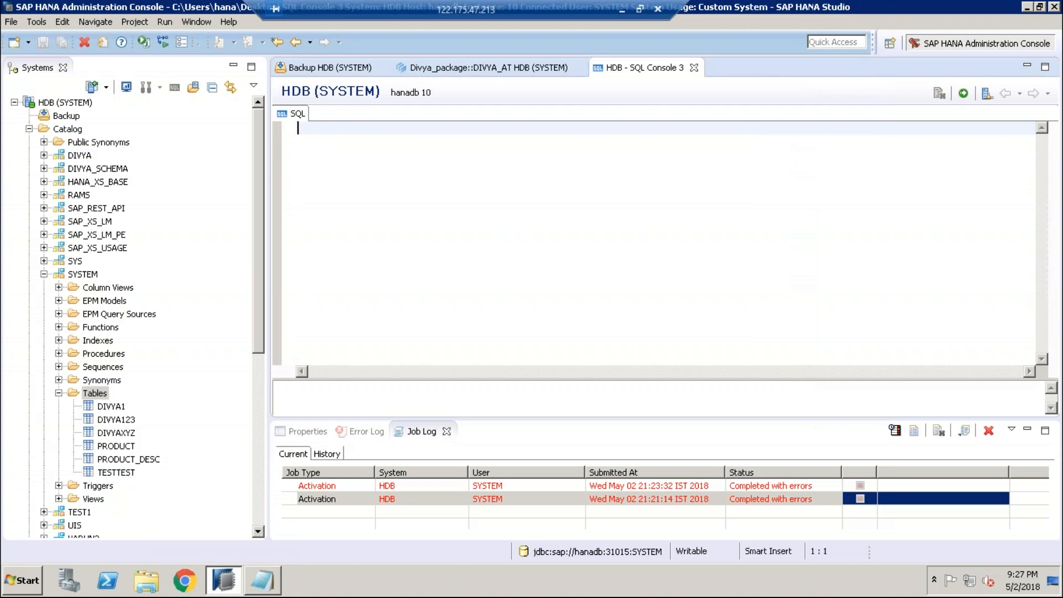
pyautogui.hotkey('ctrl', 'v')
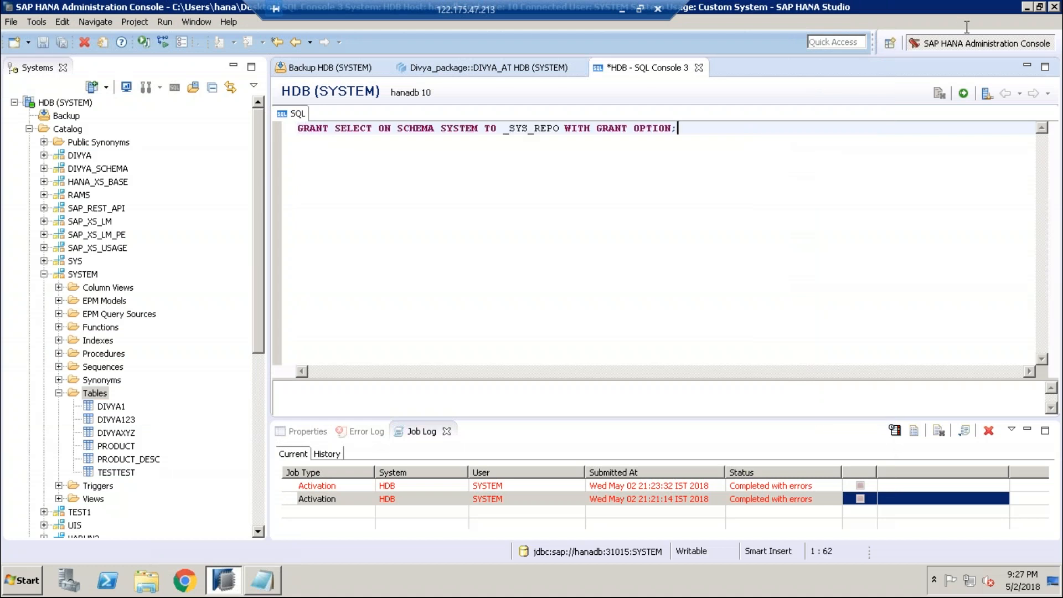
pyautogui.click(964, 95)
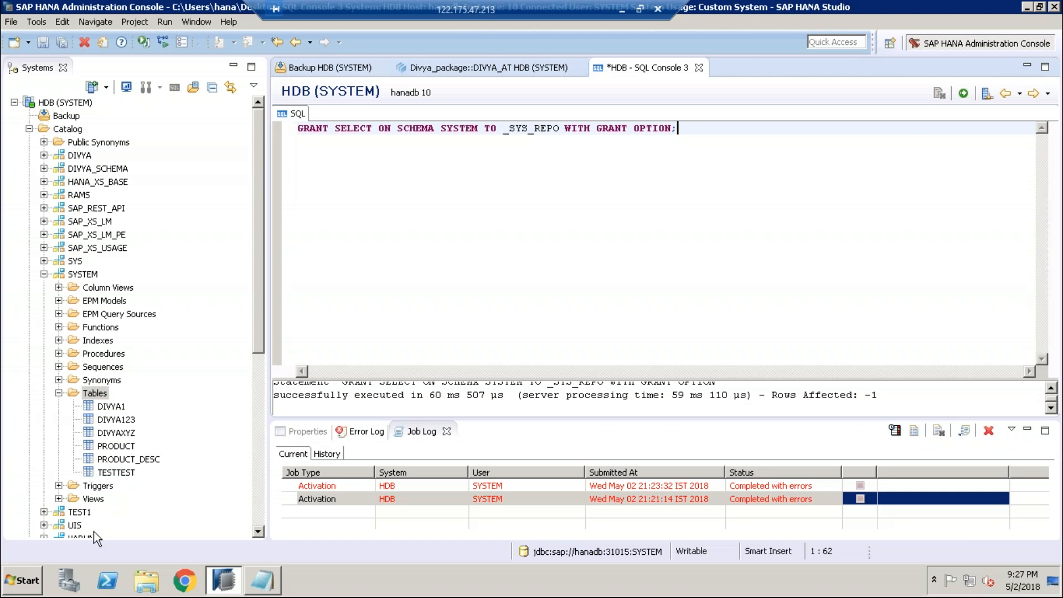
# Step: Save and activate DIVYA_AT from Divya_package's Attribute Views; the third activation completes successfully
pyautogui.click(29, 129)
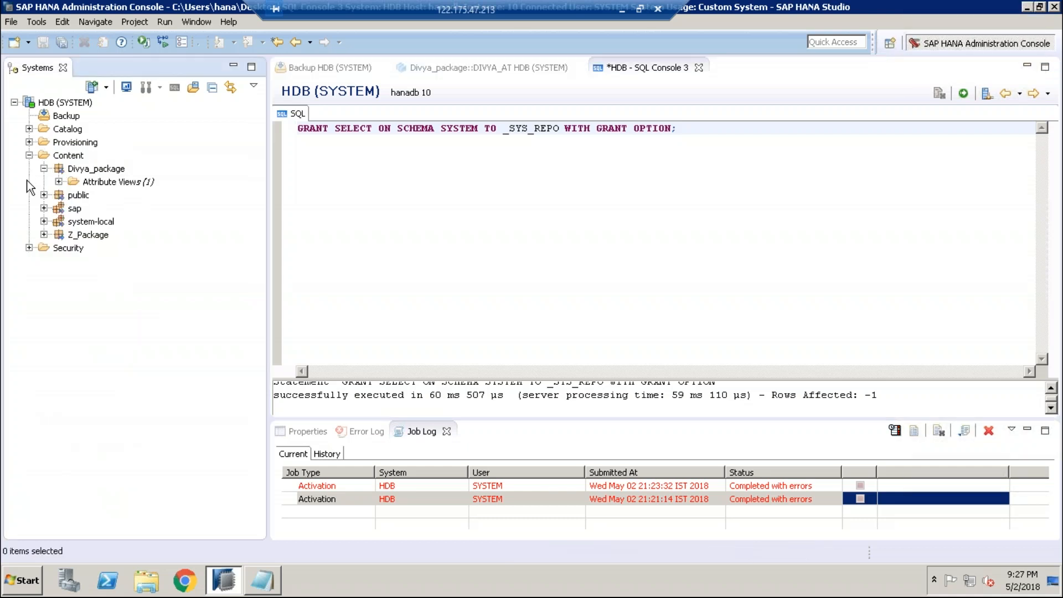
pyautogui.click(99, 182)
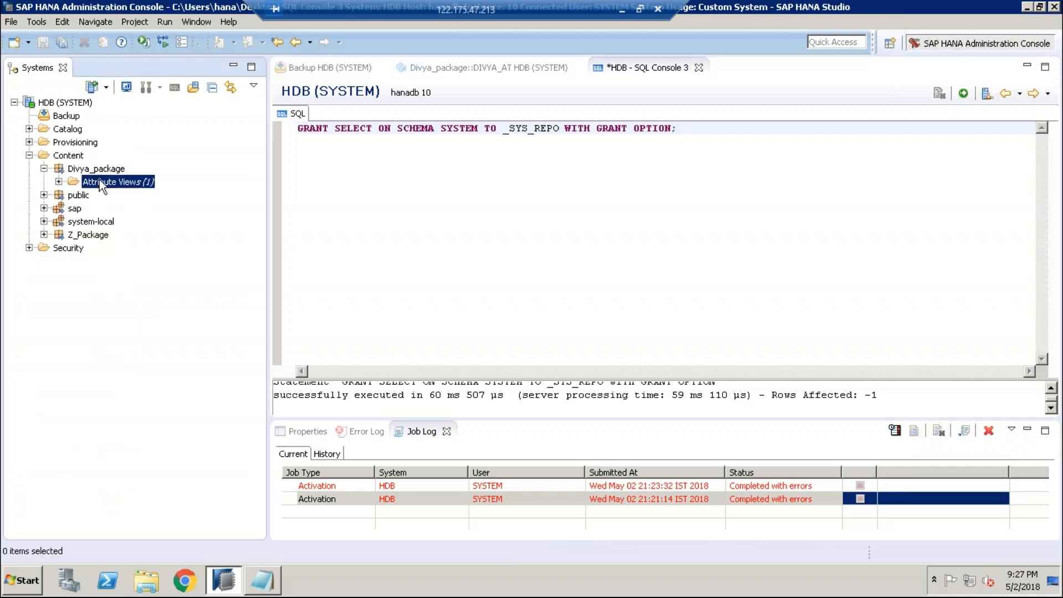
pyautogui.click(513, 60)
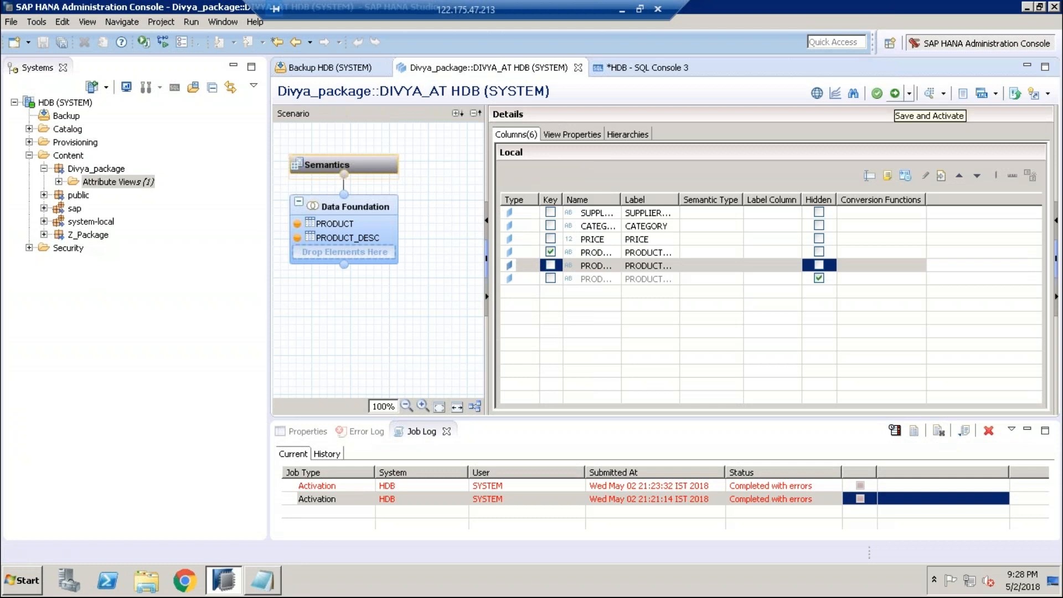
pyautogui.click(894, 95)
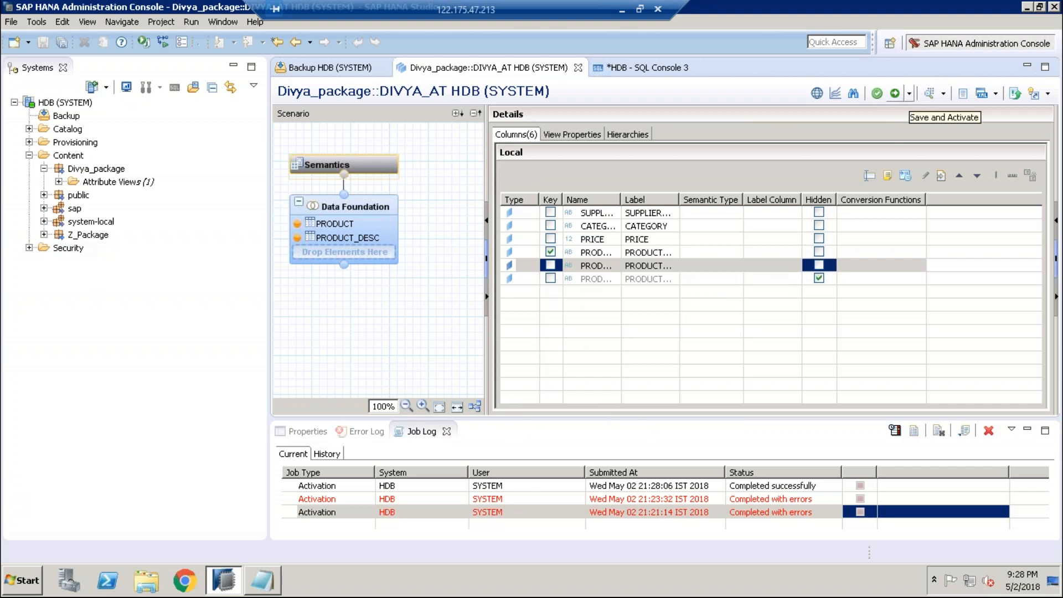
pyautogui.click(909, 93)
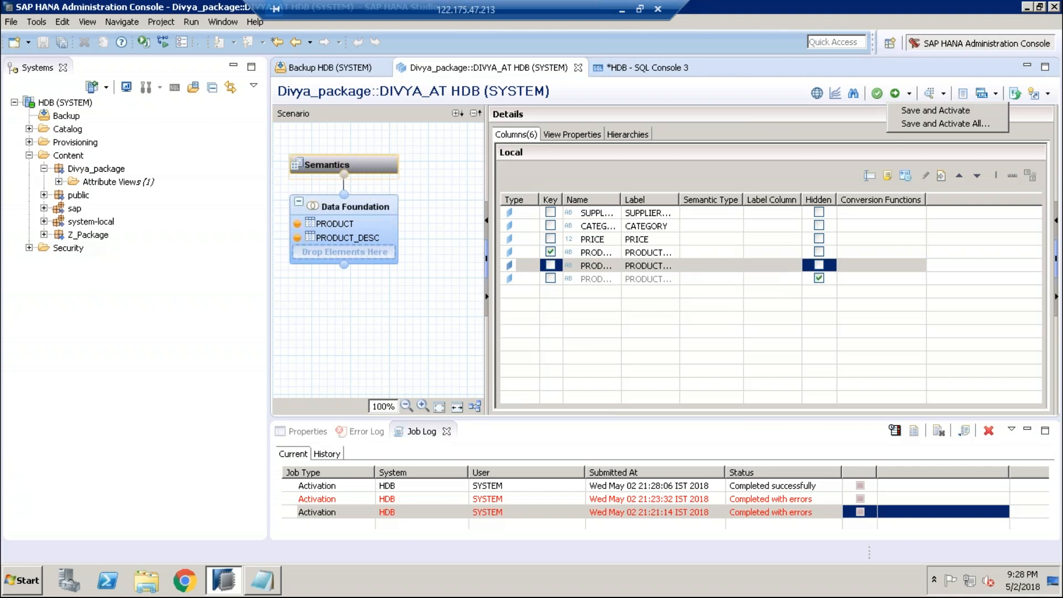
# Step: Open DIVYA_AT in the Data Preview Editor
pyautogui.click(943, 94)
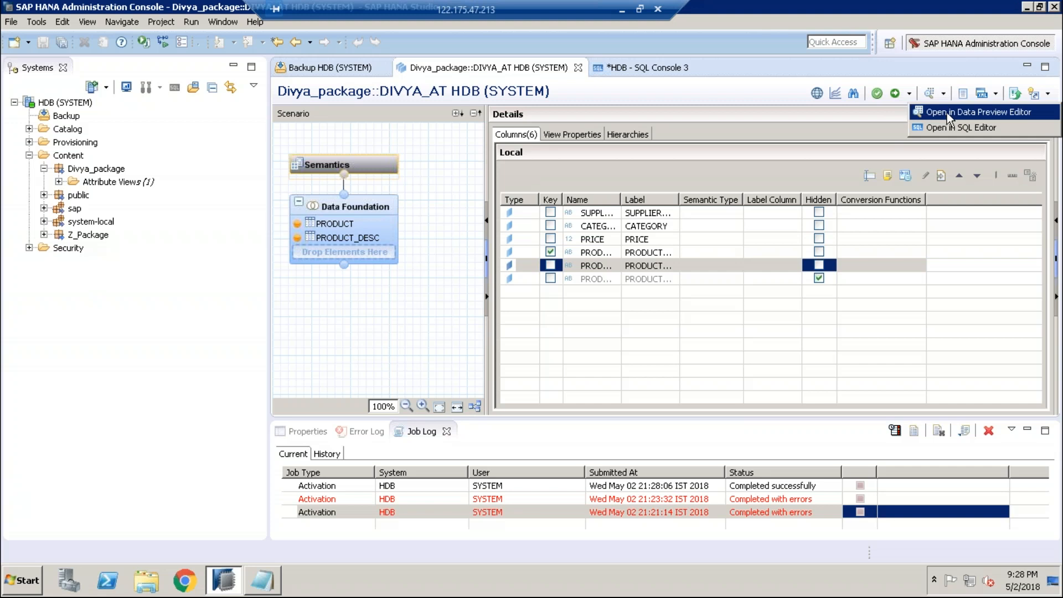
pyautogui.click(947, 112)
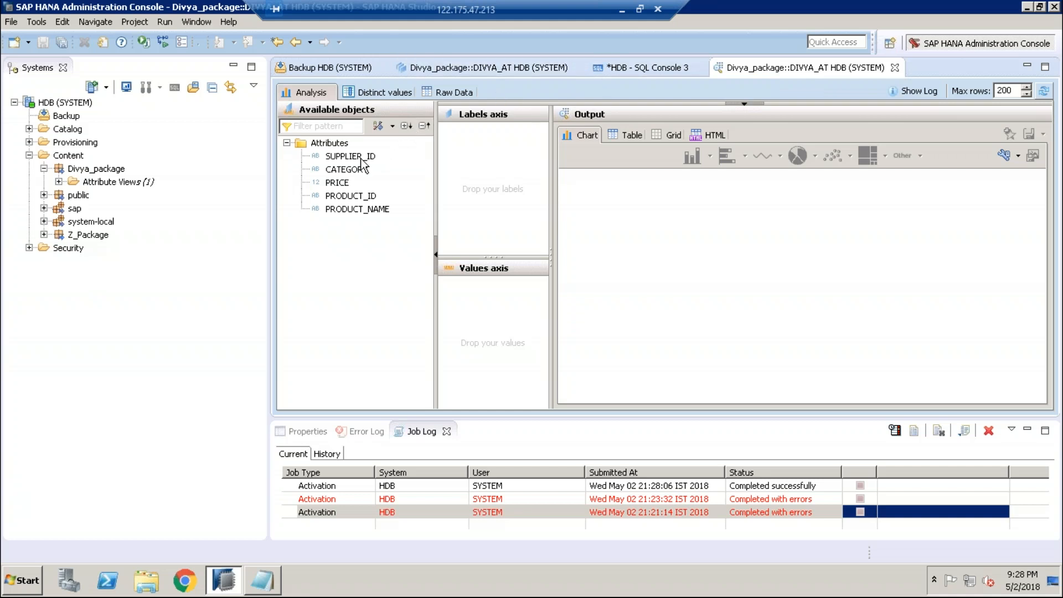
# Step: Put PRODUCT_ID and PRODUCT_NAME on the Labels axis of the analysis
pyautogui.moveTo(358, 158)
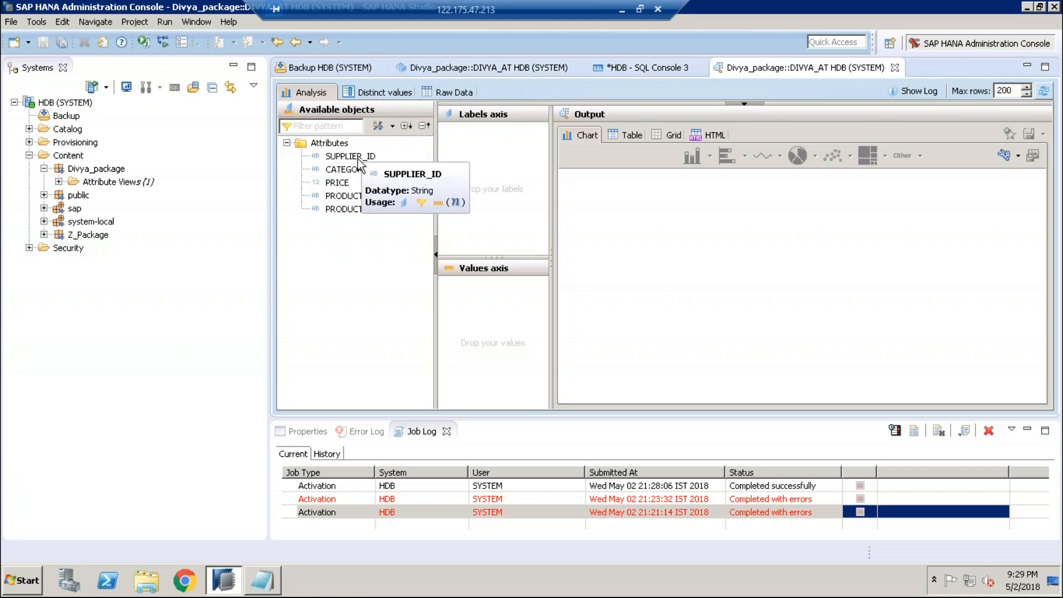
pyautogui.click(350, 198)
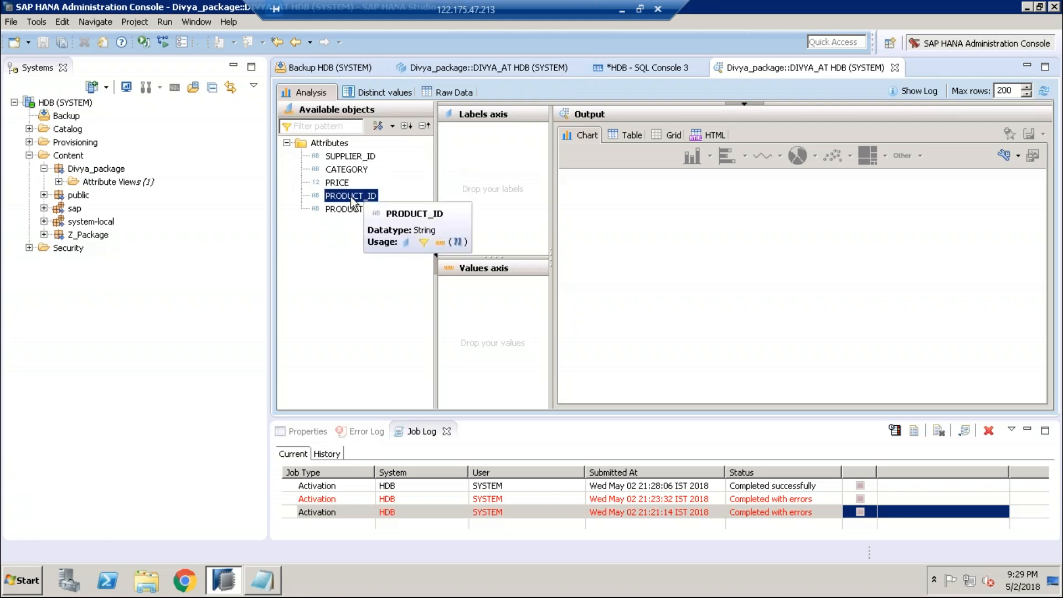
pyautogui.moveTo(350, 197); pyautogui.dragTo(483, 153)
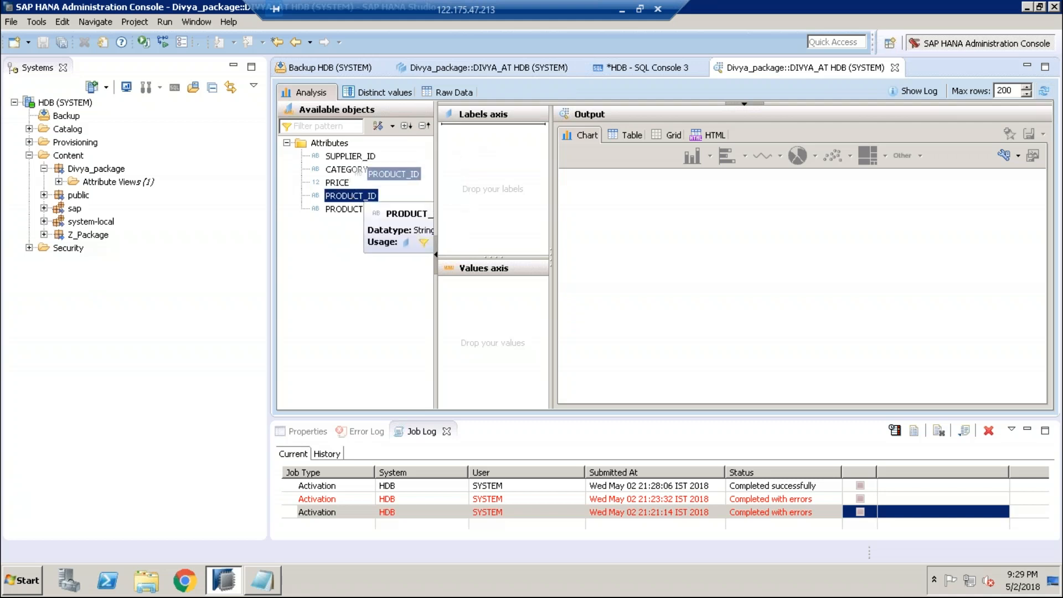
pyautogui.moveTo(484, 153); pyautogui.dragTo(487, 135)
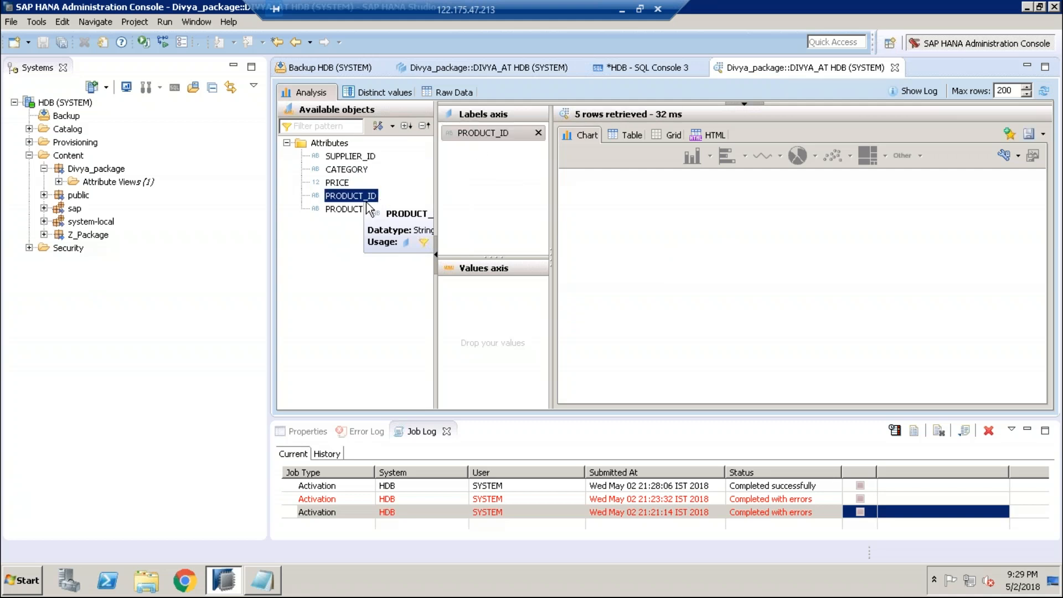
pyautogui.click(340, 157)
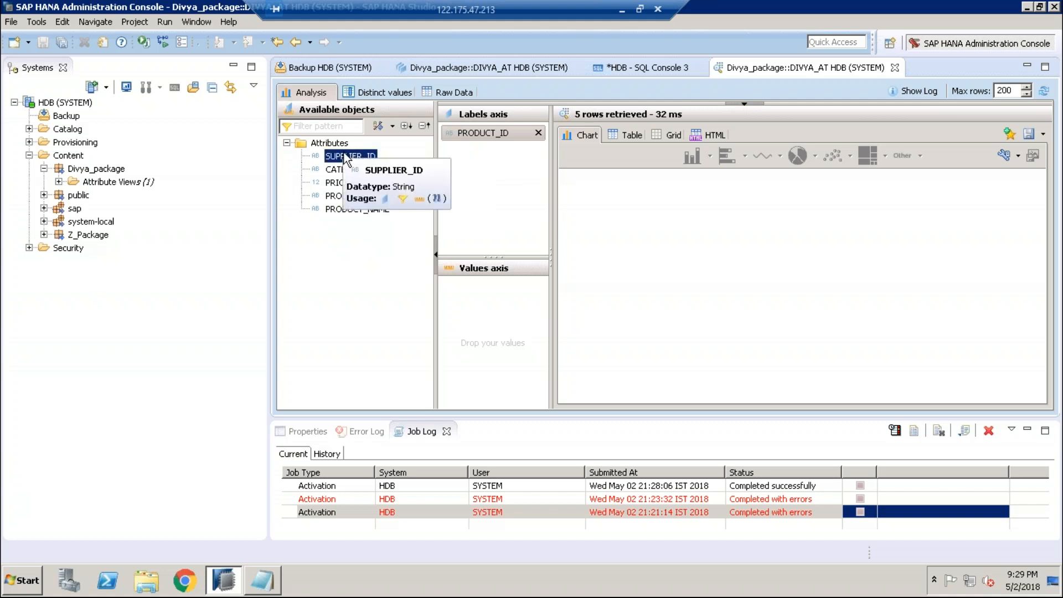
pyautogui.click(337, 184)
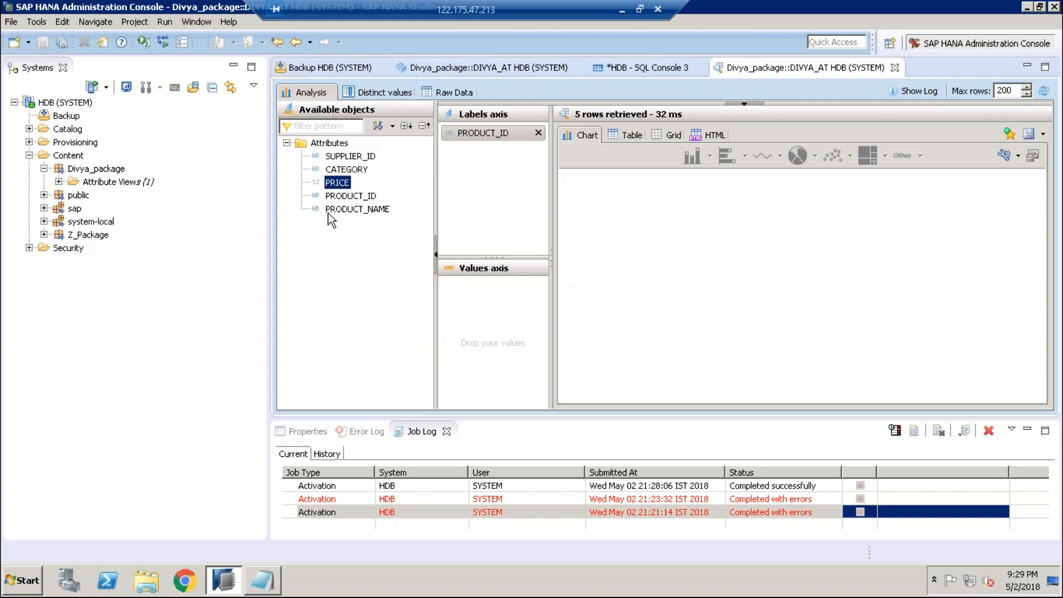
pyautogui.click(339, 211)
pyautogui.moveTo(358, 209); pyautogui.dragTo(481, 151)
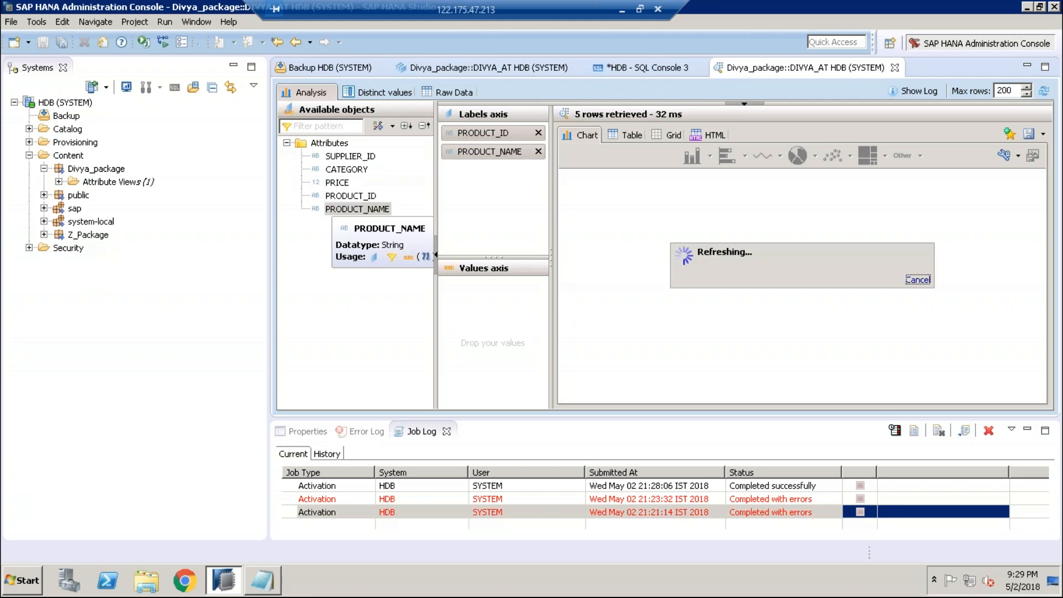
# Step: Add SUPPLIER_ID to Labels and a PRICE count to Values, then remove CATEGORY from Labels
pyautogui.click(351, 156)
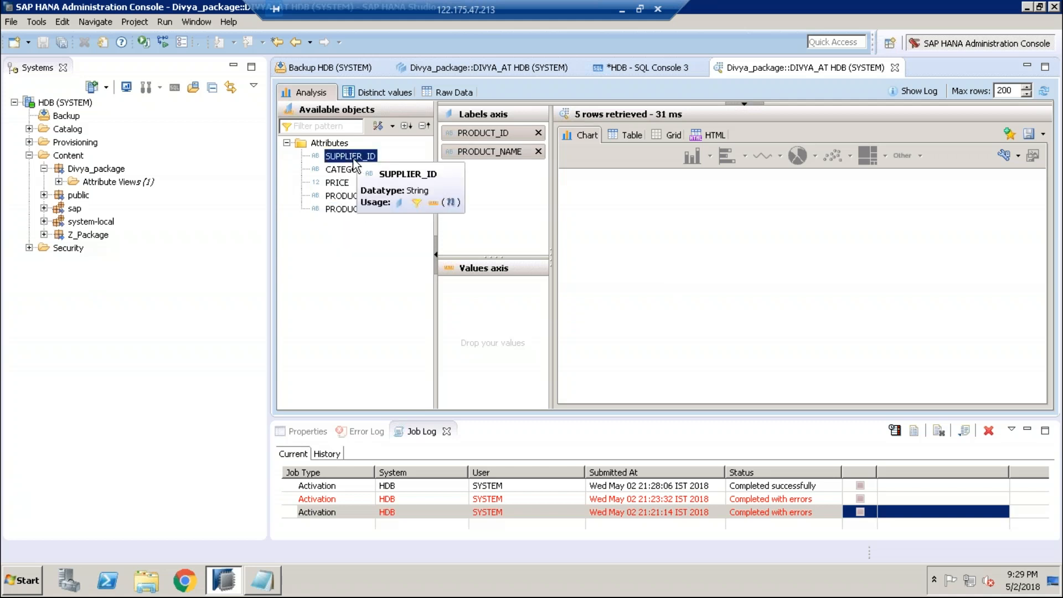
pyautogui.moveTo(351, 156); pyautogui.dragTo(490, 166)
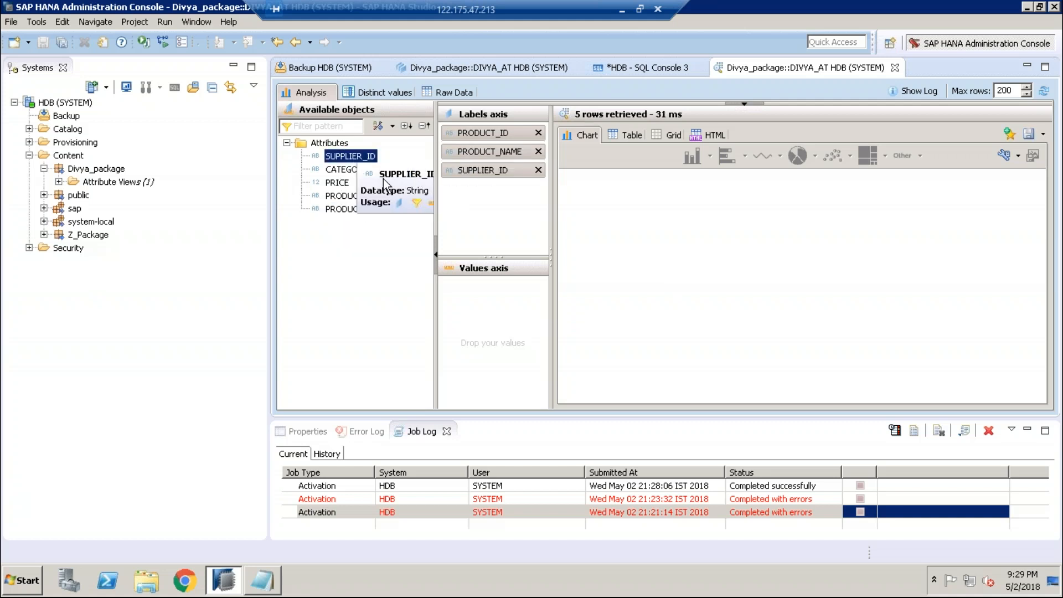
pyautogui.click(348, 170)
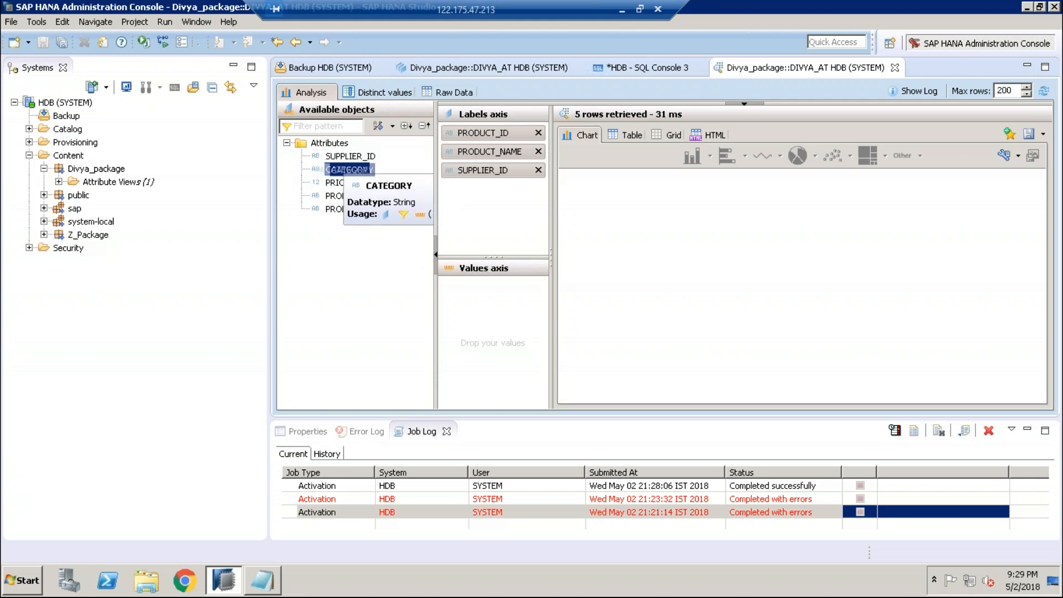
pyautogui.moveTo(348, 169); pyautogui.dragTo(490, 188)
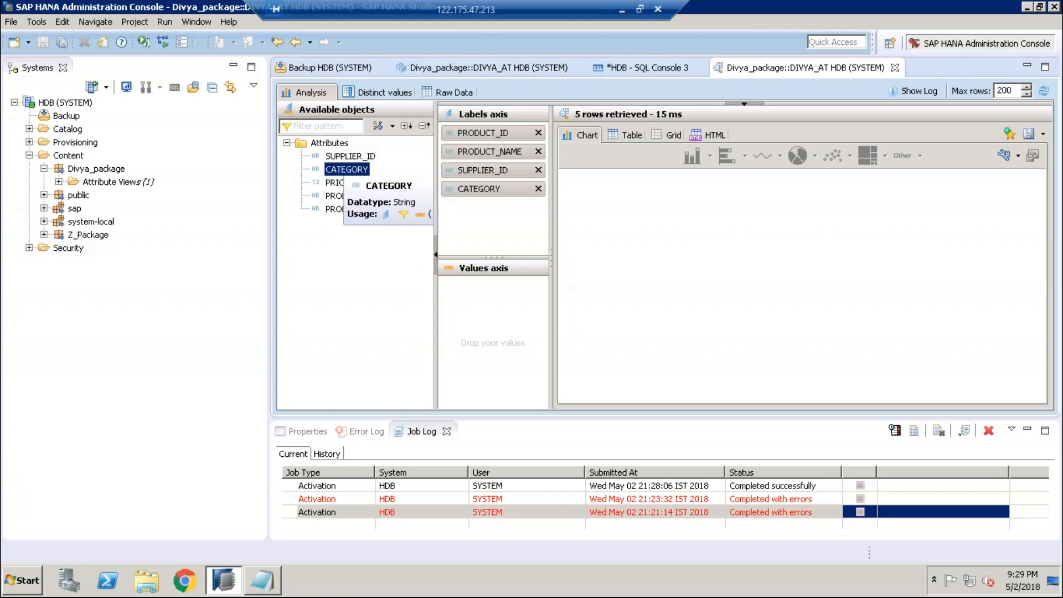
pyautogui.click(334, 185)
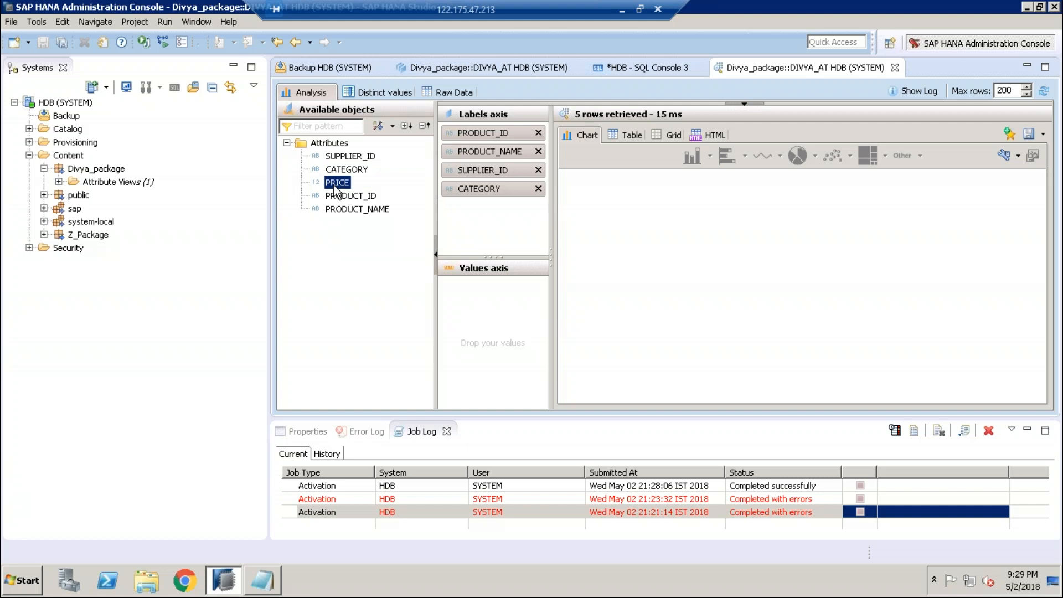
pyautogui.moveTo(485, 288); pyautogui.dragTo(487, 283)
pyautogui.click(539, 188)
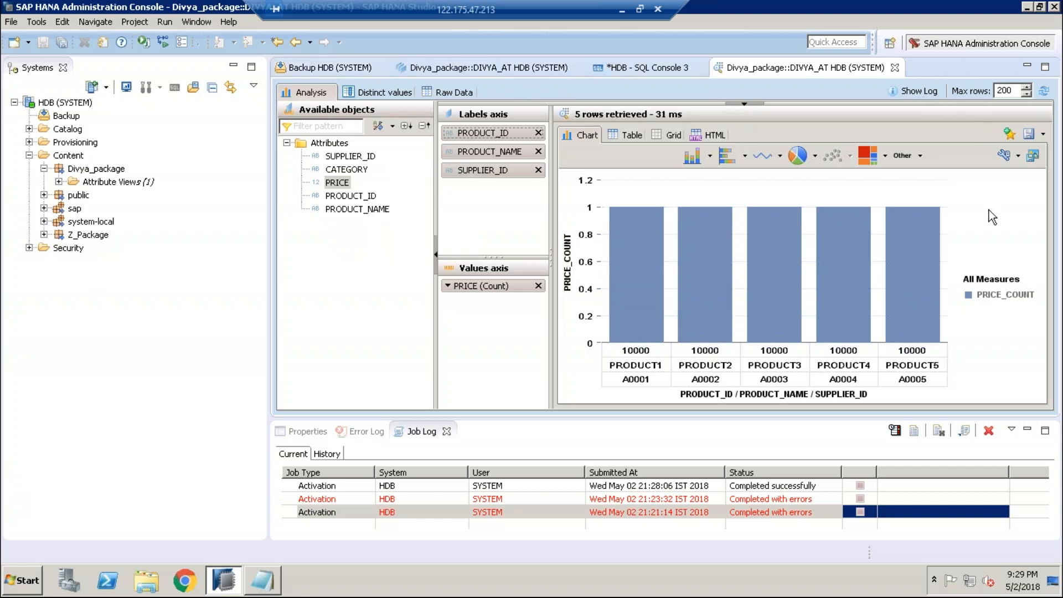
pyautogui.click(634, 135)
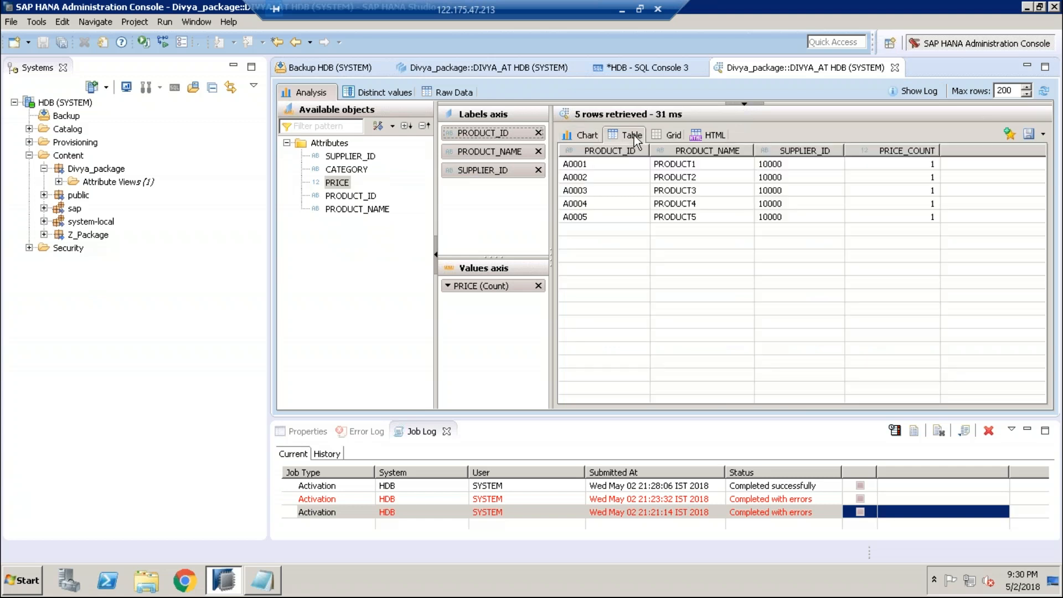
pyautogui.click(668, 134)
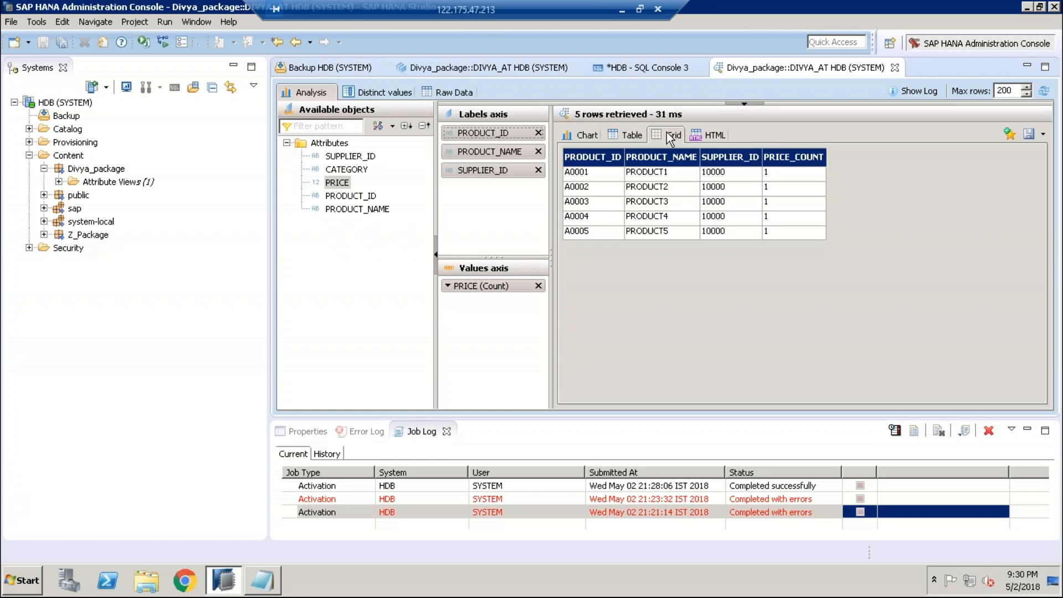
pyautogui.click(706, 136)
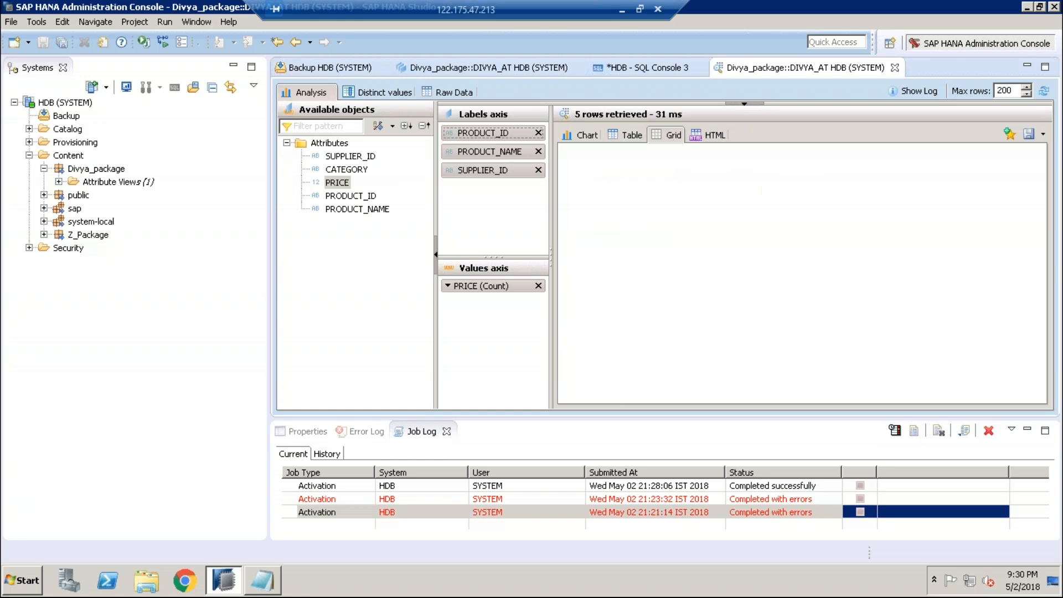
pyautogui.click(580, 135)
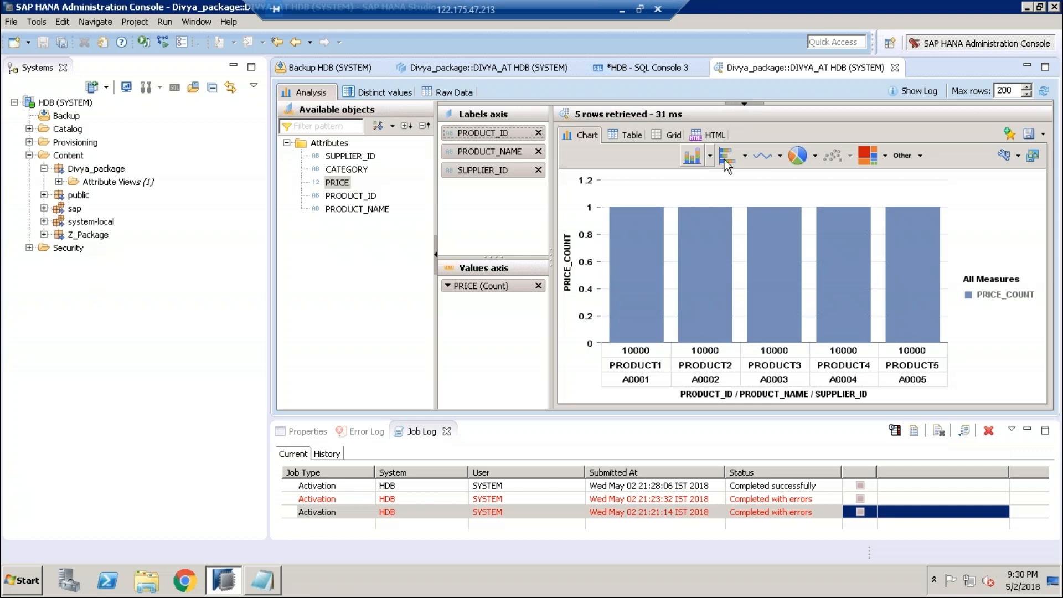
# Step: Cycle the chart through line and pie views to a treemap of PRICE_COUNT for PRODUCT1–PRODUCT5
pyautogui.click(766, 156)
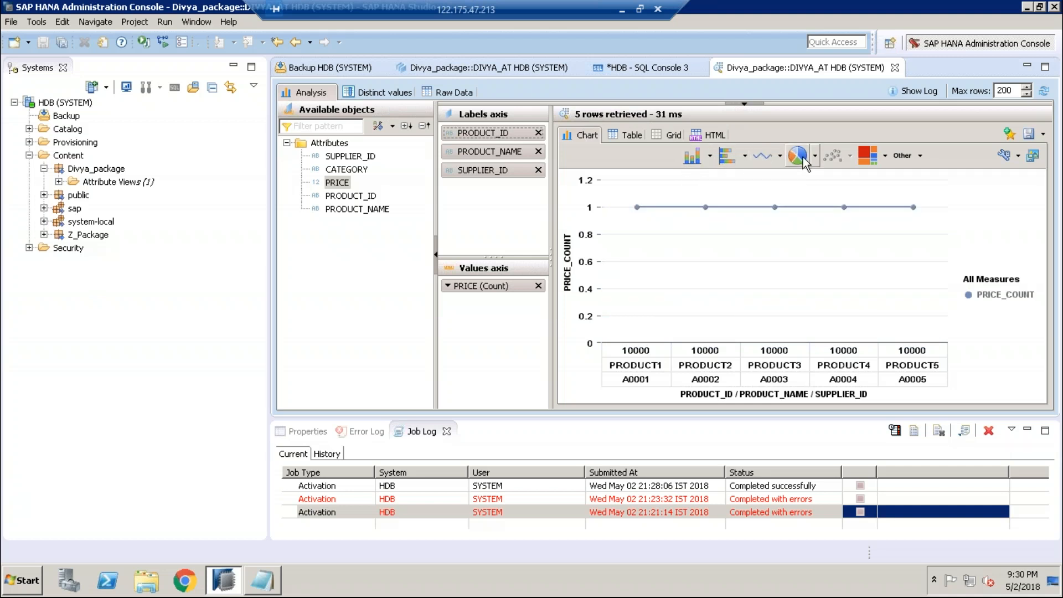
pyautogui.click(799, 156)
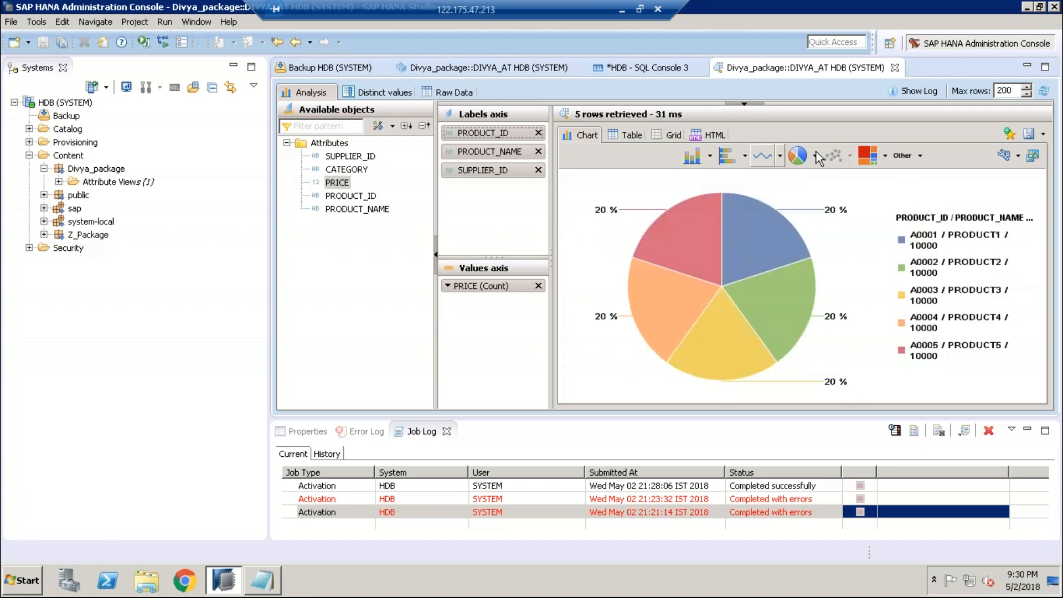
pyautogui.click(863, 157)
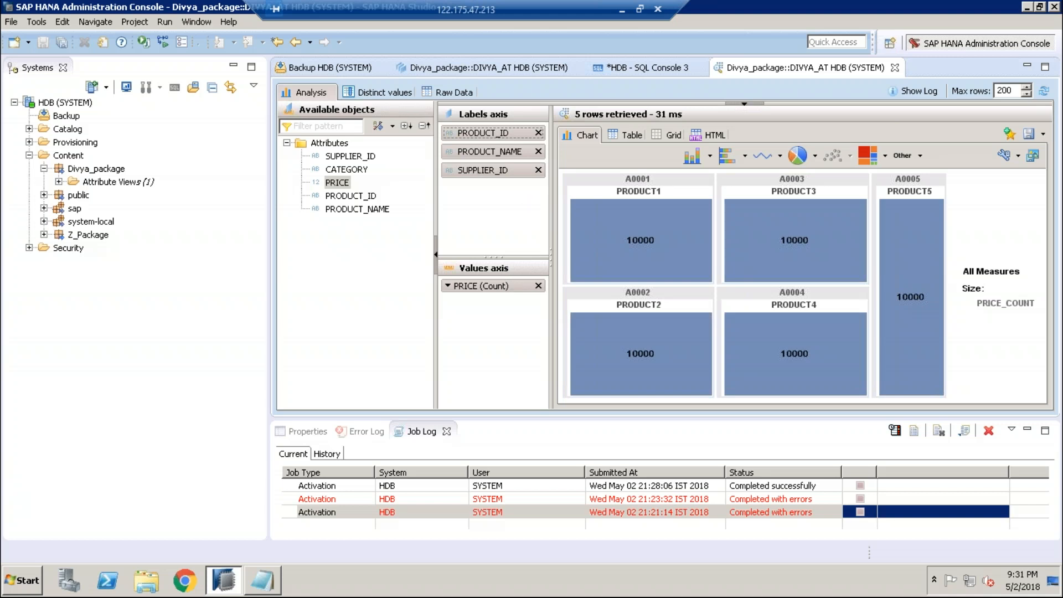
# Step: Switch the Divya_AT data preview from the chart to the Distinct values view
pyautogui.click(377, 92)
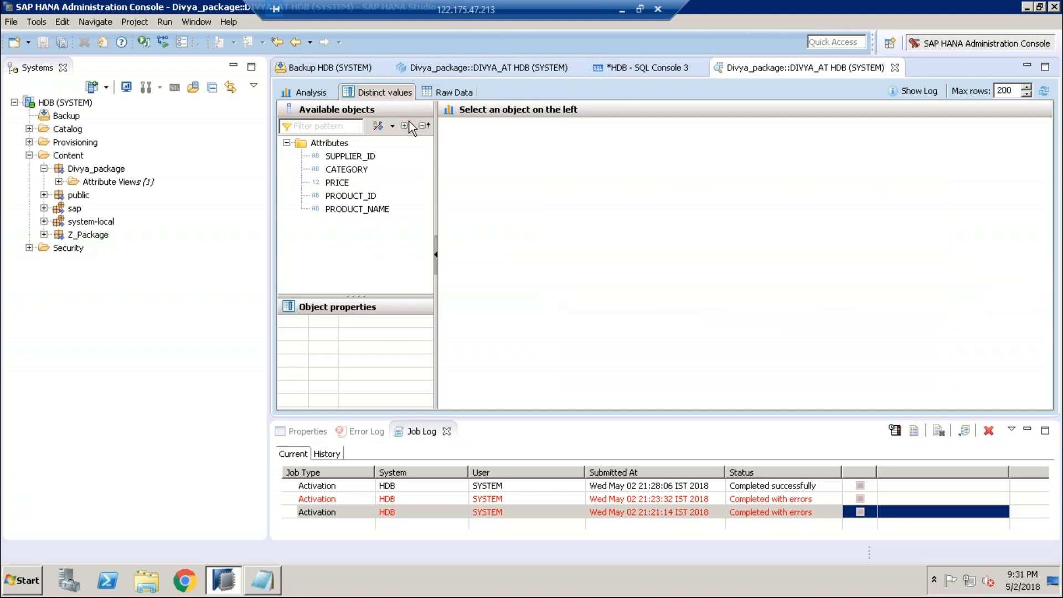
# Step: Display the Divya_AT raw data table listing its 5 product rows
pyautogui.click(450, 92)
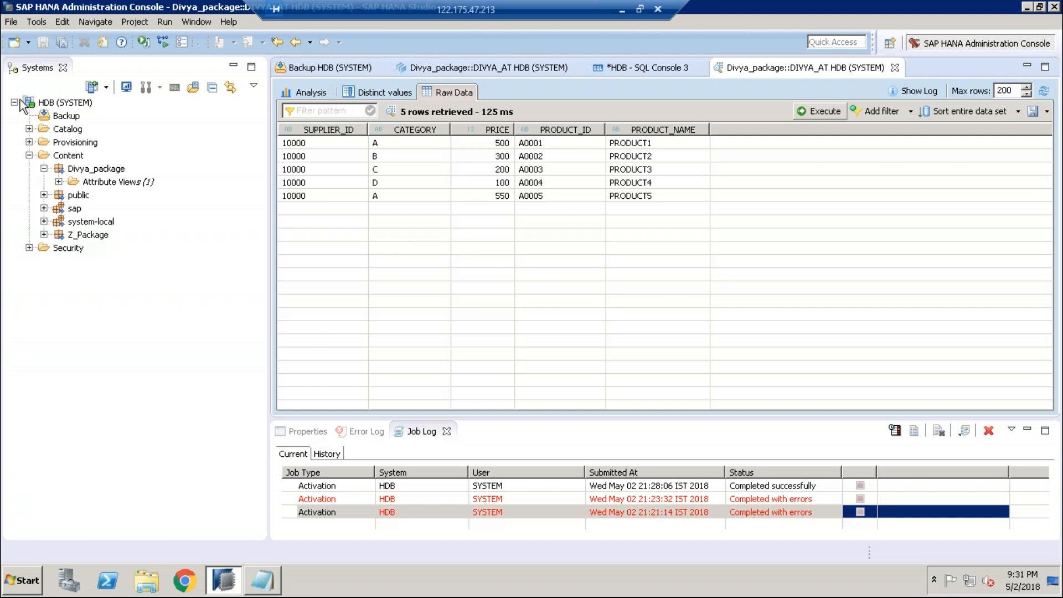
# Step: Expand Security > Users under the HDB (SYSTEM) connection and select HDB (SYSTEM)
pyautogui.click(29, 248)
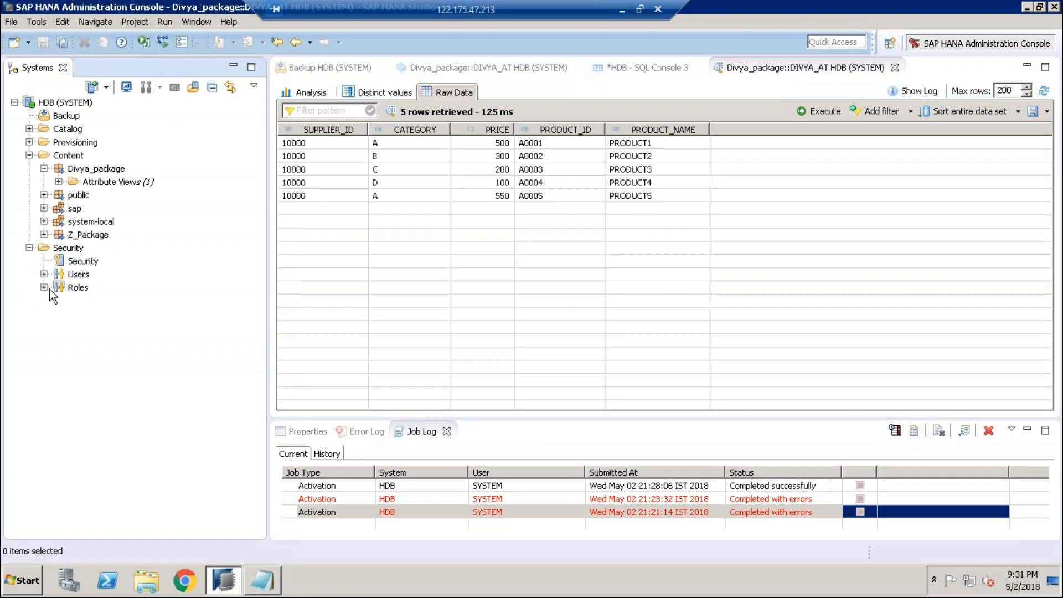
pyautogui.click(44, 274)
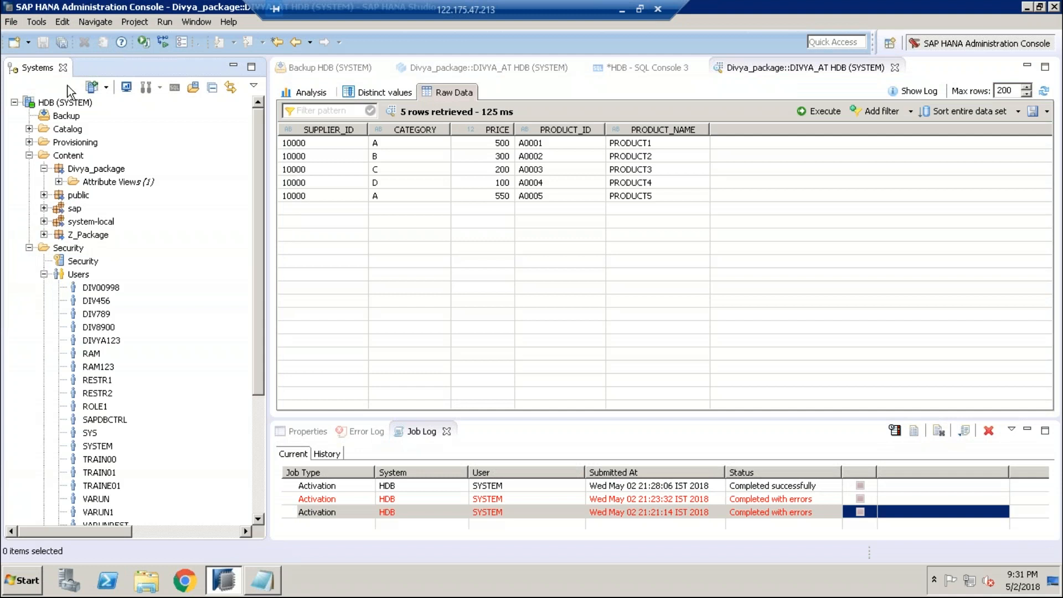
pyautogui.click(63, 106)
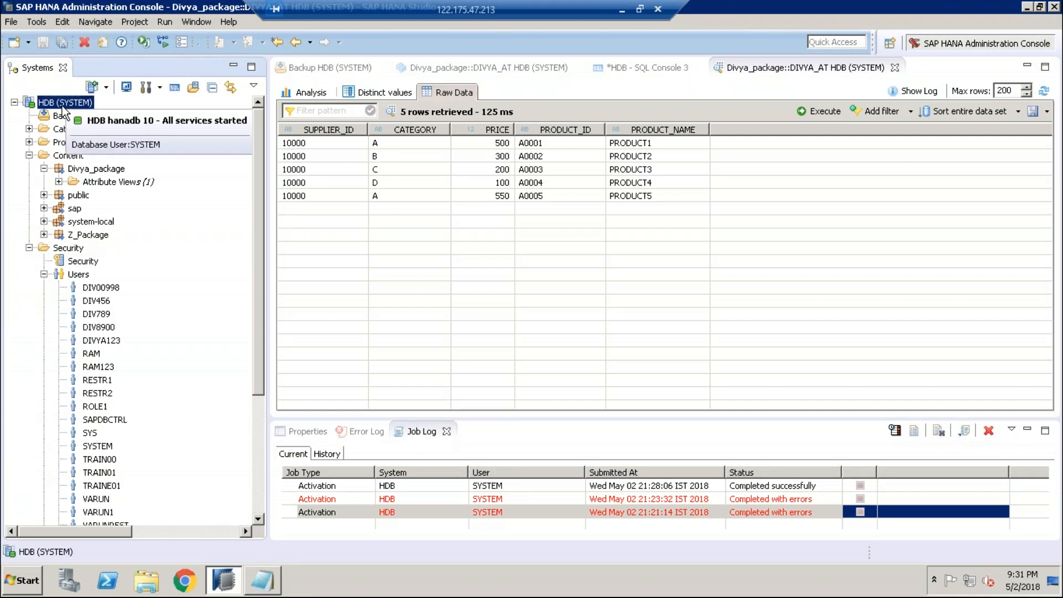
# Step: Start adding HDB with a different user, entering the database user's name and password
pyautogui.rightClick(63, 106)
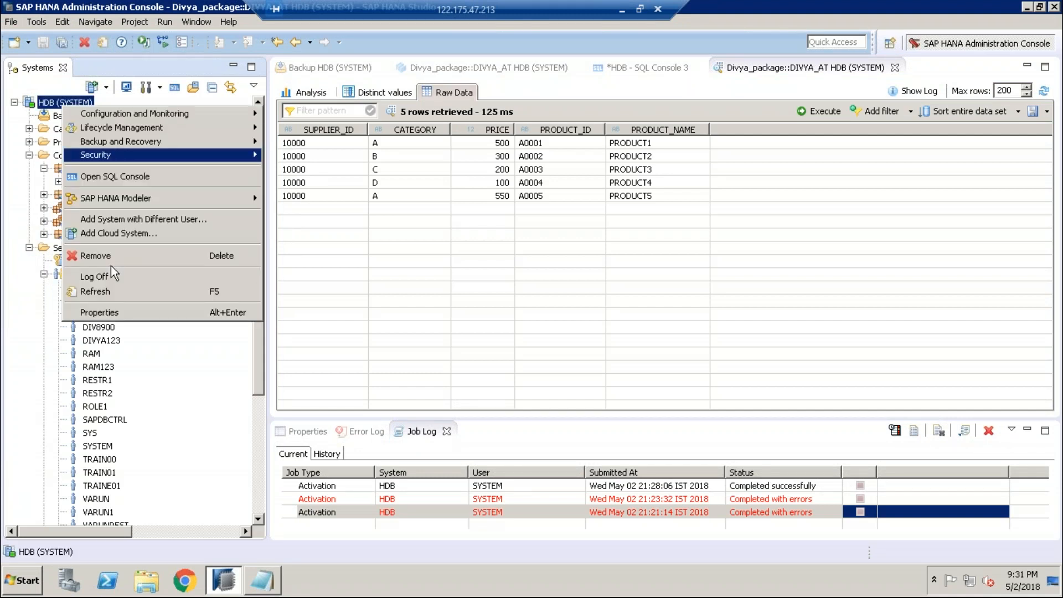
pyautogui.click(121, 220)
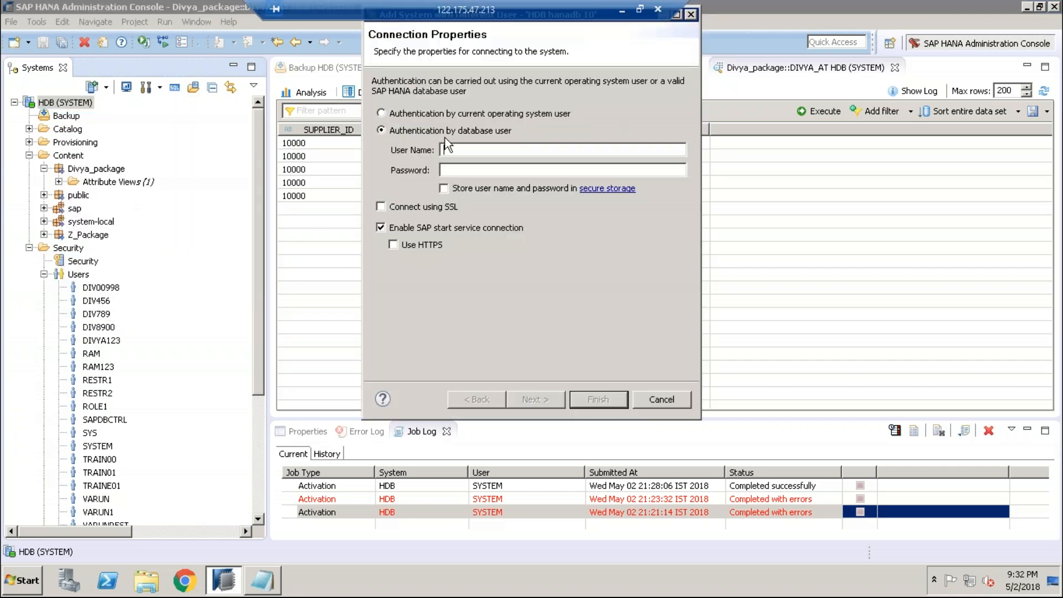
pyautogui.write('DIVYA456')
pyautogui.write('*********')
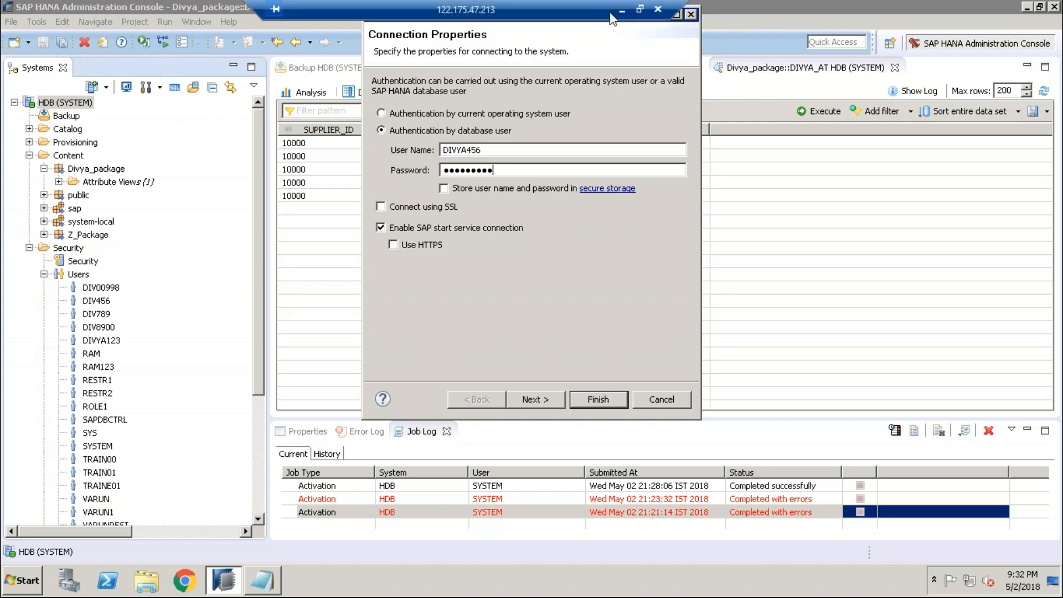
pyautogui.click(543, 396)
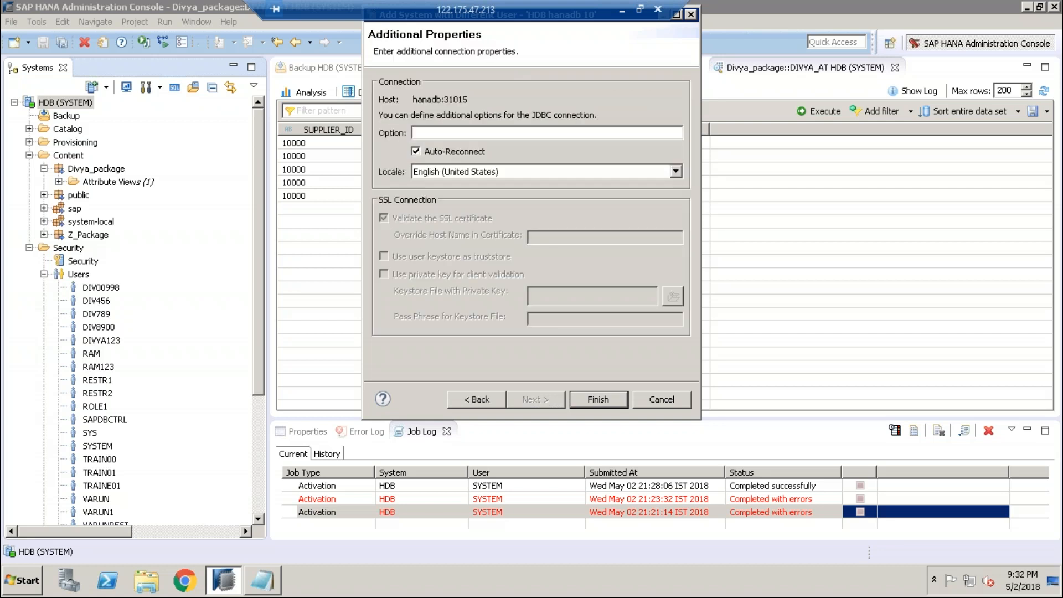
# Step: Dismiss the failed operating-system user logon and cancel the Add System wizard
pyautogui.click(593, 396)
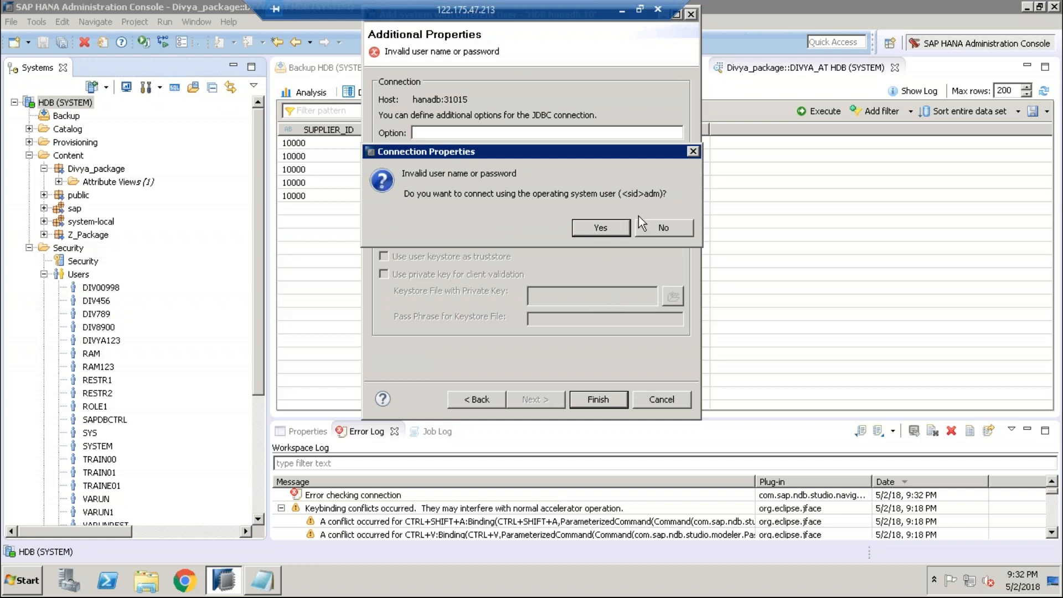
pyautogui.click(598, 226)
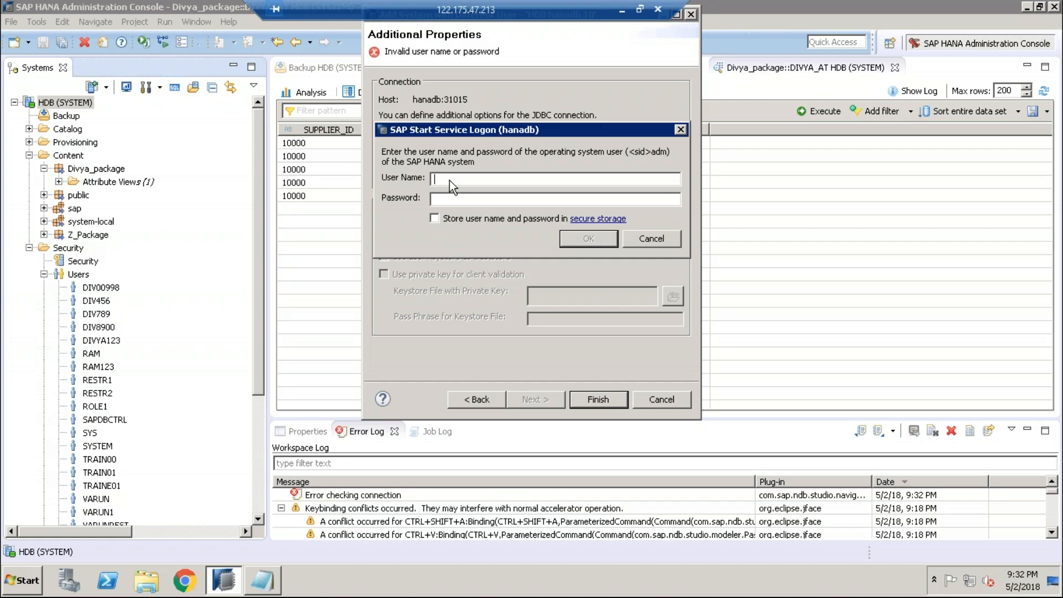
pyautogui.write('SYSTE+=')
pyautogui.press('BackSpace')
pyautogui.press('BackSpace')
pyautogui.press('BackSpace')
pyautogui.click(653, 238)
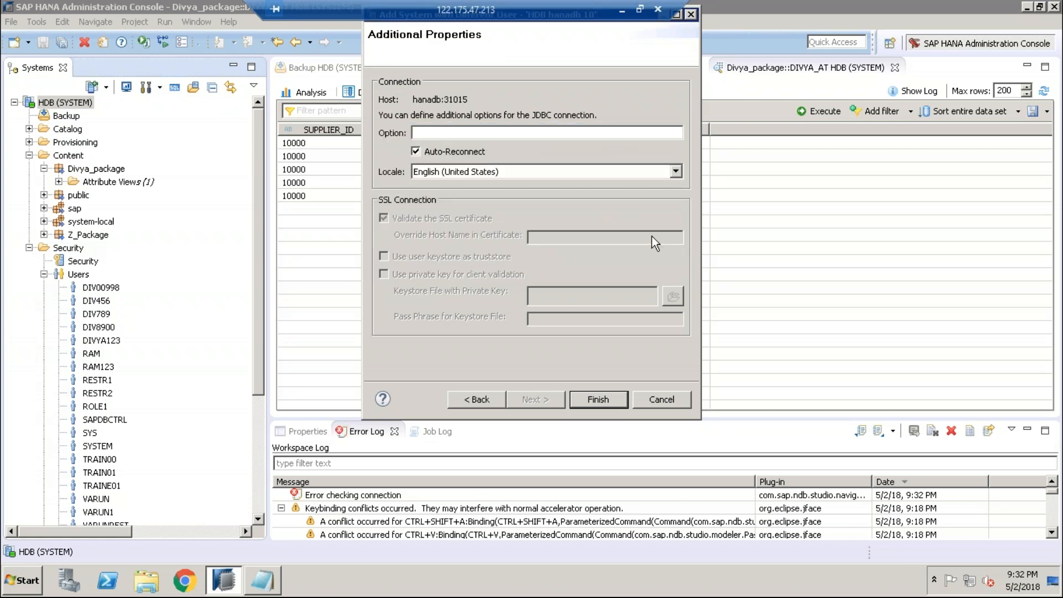
pyautogui.click(653, 406)
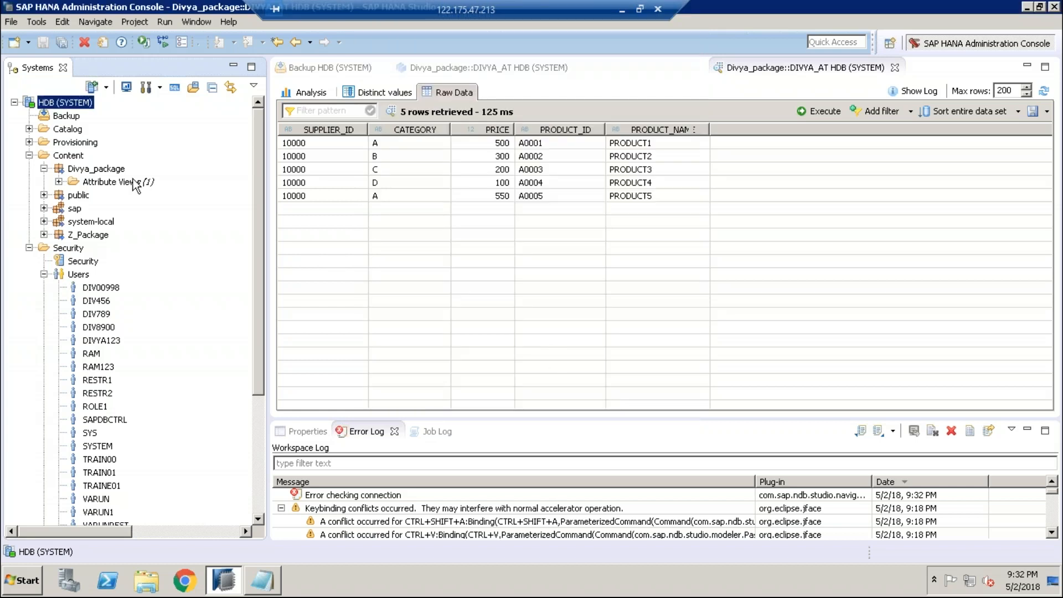
# Step: Add HDB under a different user, entering the database user's name and password, then finish
pyautogui.moveTo(65, 105)
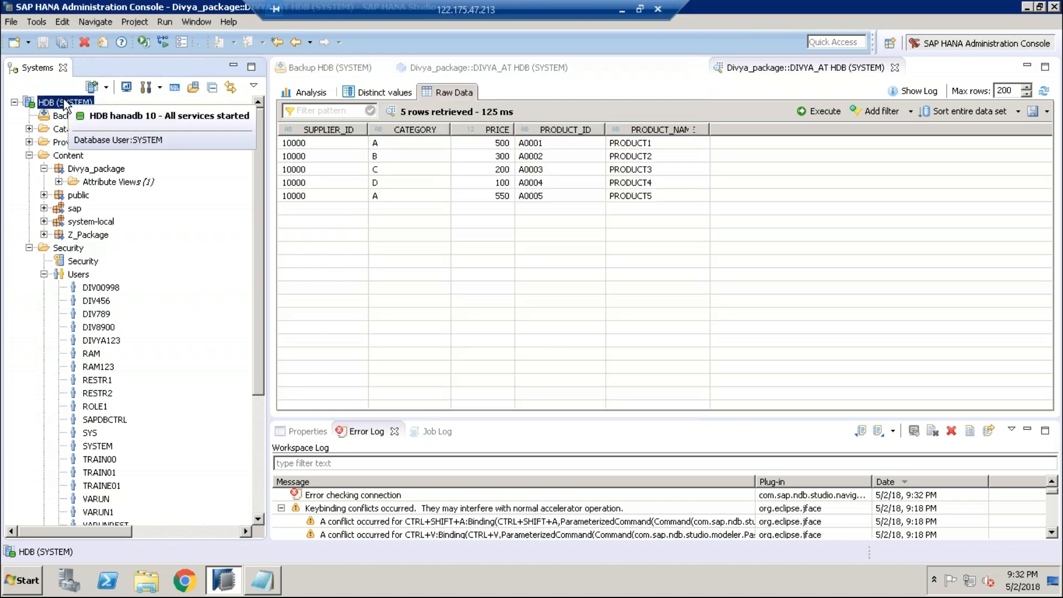
pyautogui.rightClick(65, 105)
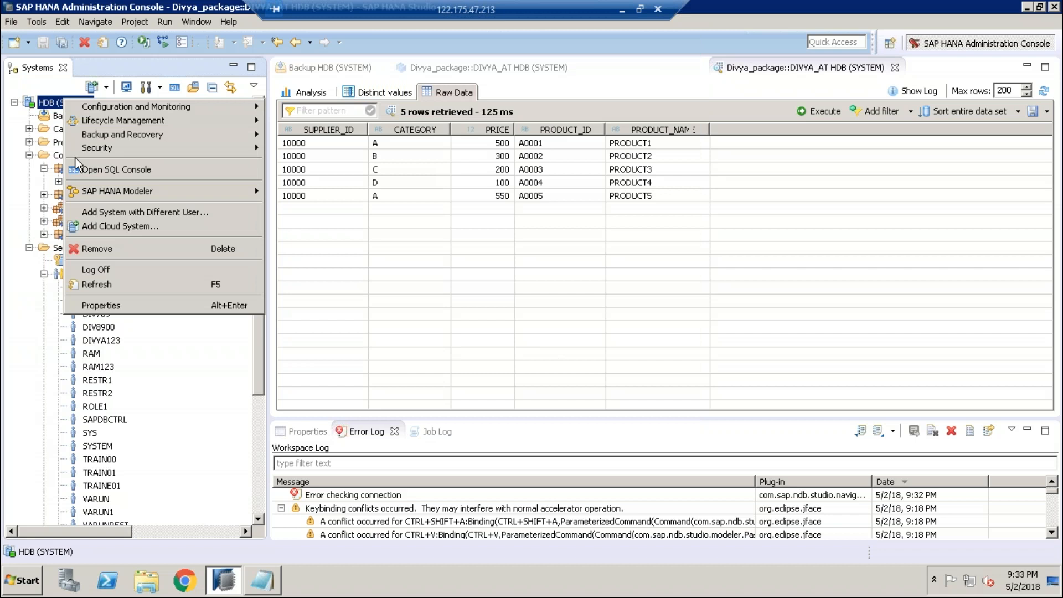
pyautogui.click(89, 213)
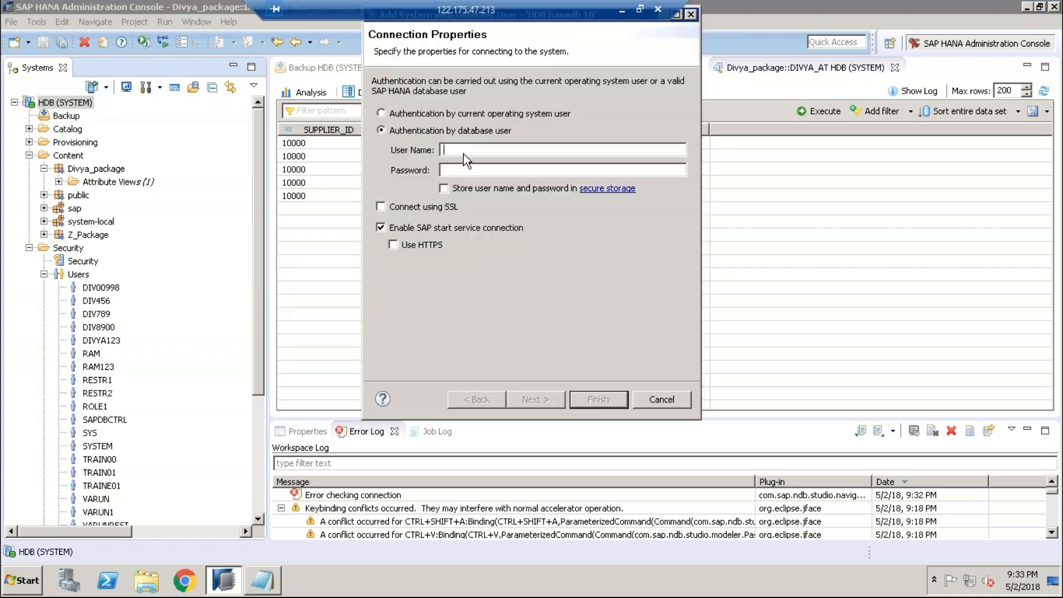
pyautogui.write('DIVYA456')
pyautogui.click(458, 172)
pyautogui.click(598, 402)
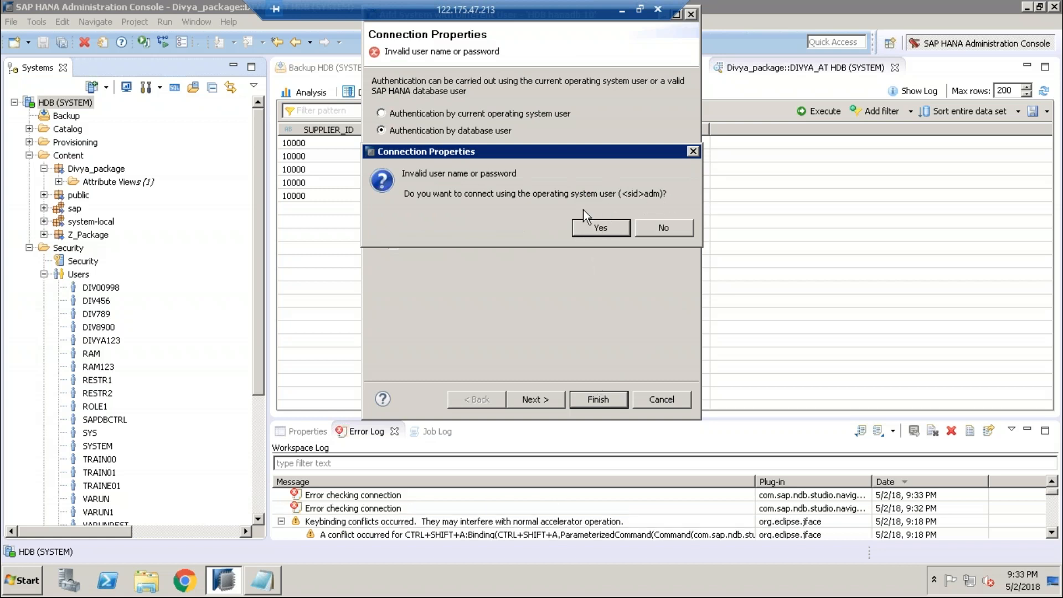
# Step: Decline the operating-system logon, correct the password, and finish adding the HDB (DIV456) connection
pyautogui.click(663, 228)
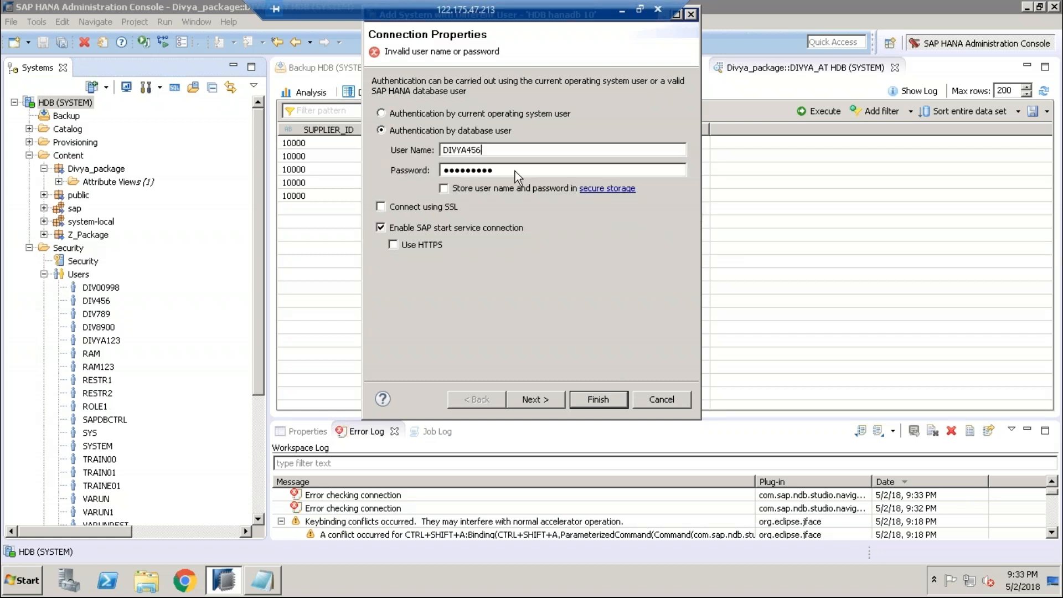
pyautogui.press('BackSpace')
pyautogui.press('BackSpace')
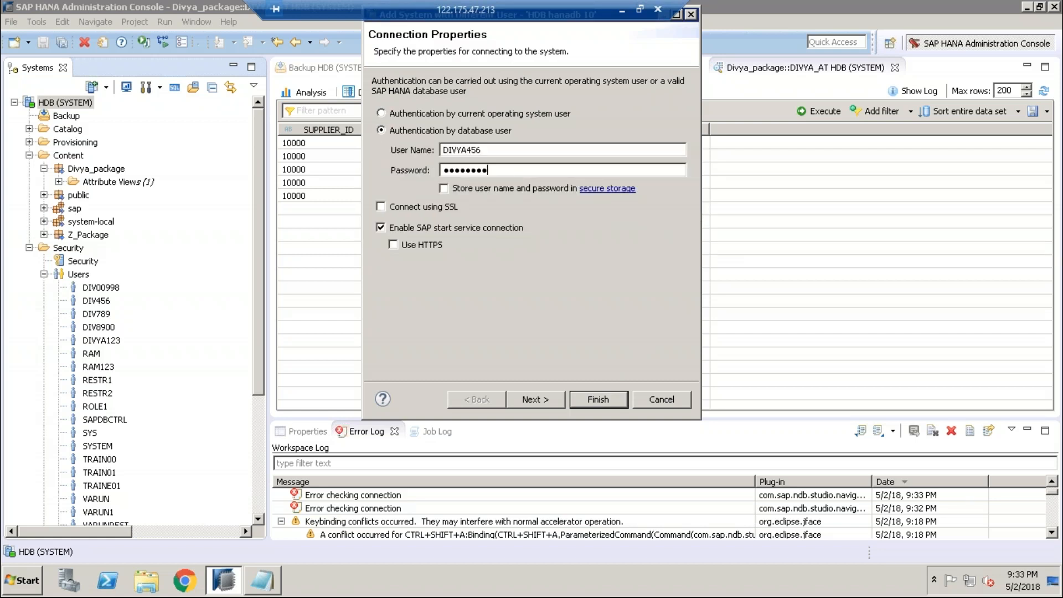
pyautogui.press('BackSpace')
pyautogui.press('BackSpace')
pyautogui.press('BackSpace')
pyautogui.press('BackSpace')
pyautogui.press('BackSpace')
pyautogui.press('BackSpace')
pyautogui.press('BackSpace')
pyautogui.press('BackSpace')
pyautogui.press('BackSpace')
pyautogui.write('**')
pyautogui.press('BackSpace')
pyautogui.press('BackSpace')
pyautogui.write('*********')
pyautogui.click(588, 400)
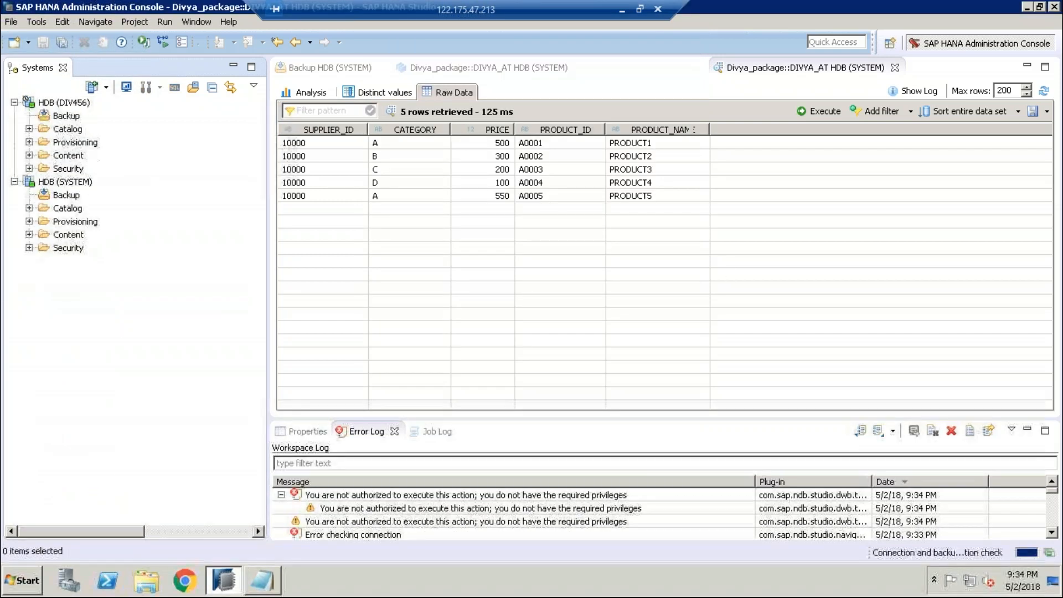
# Step: Expand Security > Users under both connections, ending on HDB (SYSTEM)'s list showing DIV456 and DIV789
pyautogui.click(29, 248)
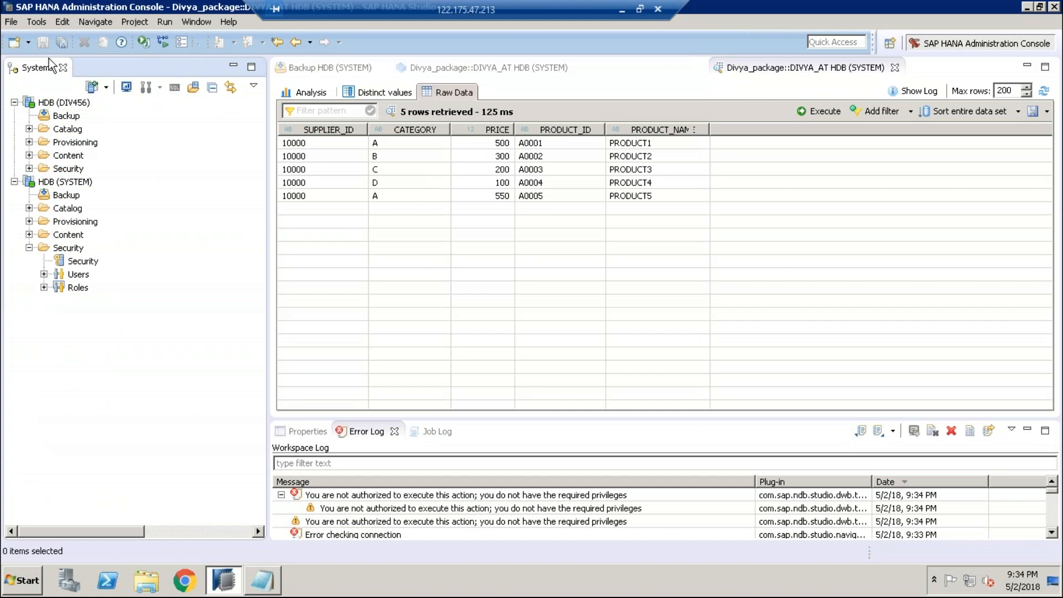
pyautogui.click(29, 168)
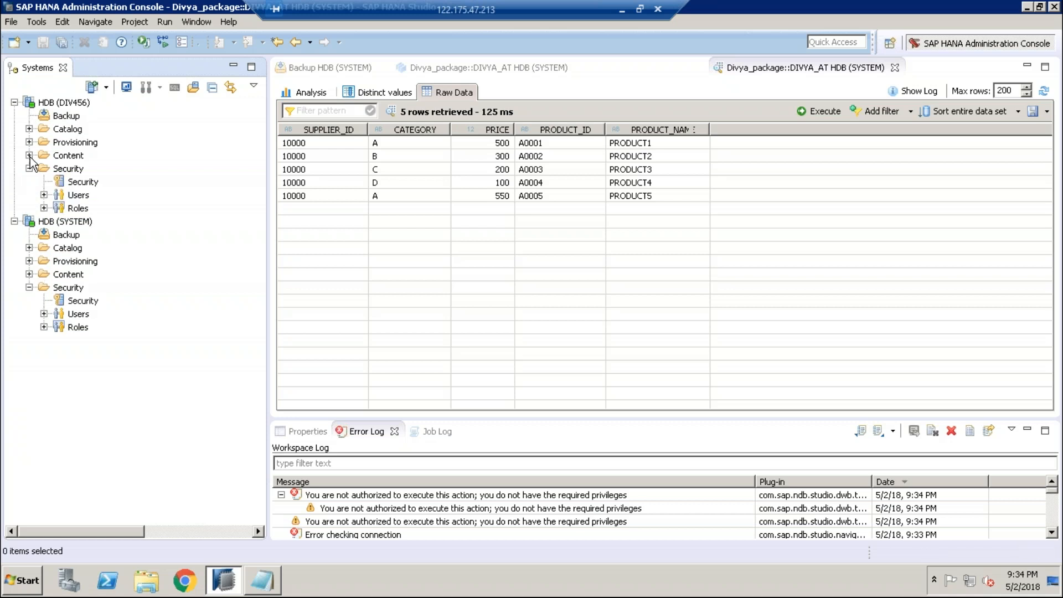
pyautogui.click(44, 195)
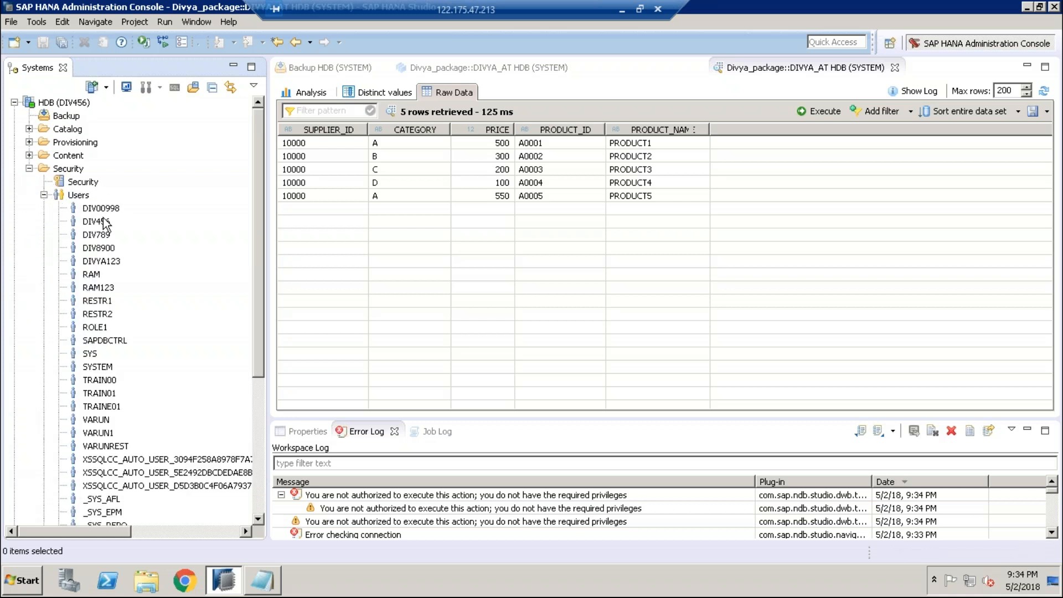
pyautogui.click(29, 168)
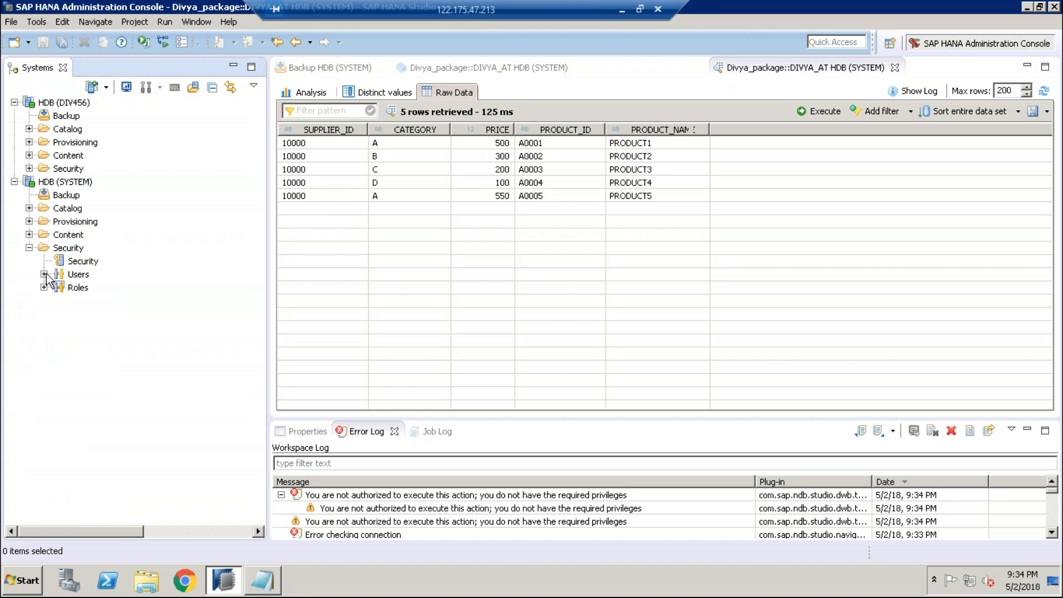
pyautogui.click(44, 274)
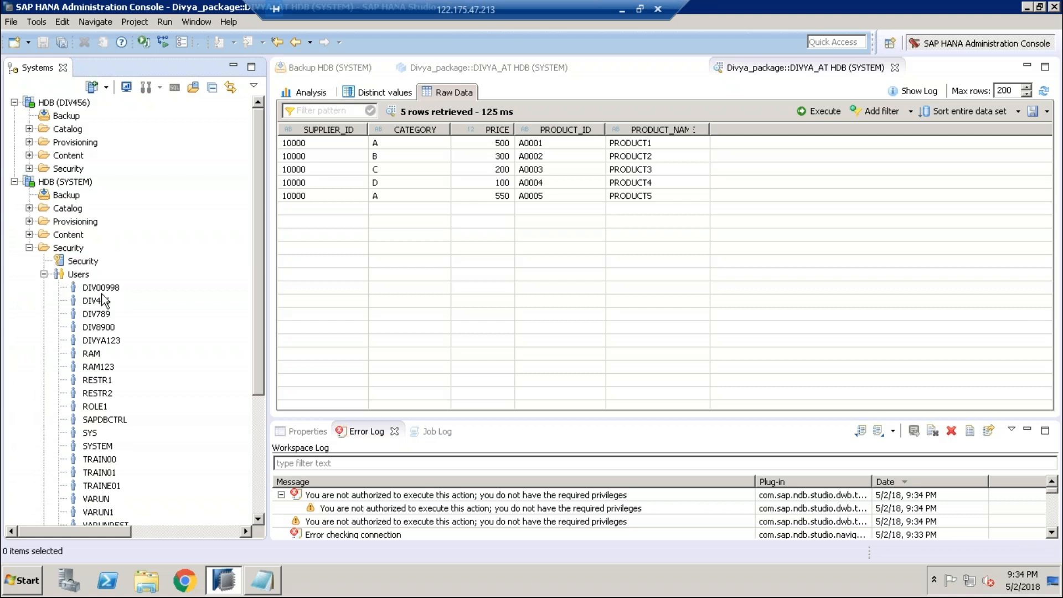
# Step: Open user DIV456's definition, review its system privileges, then show its empty package privileges
pyautogui.doubleClick(95, 303)
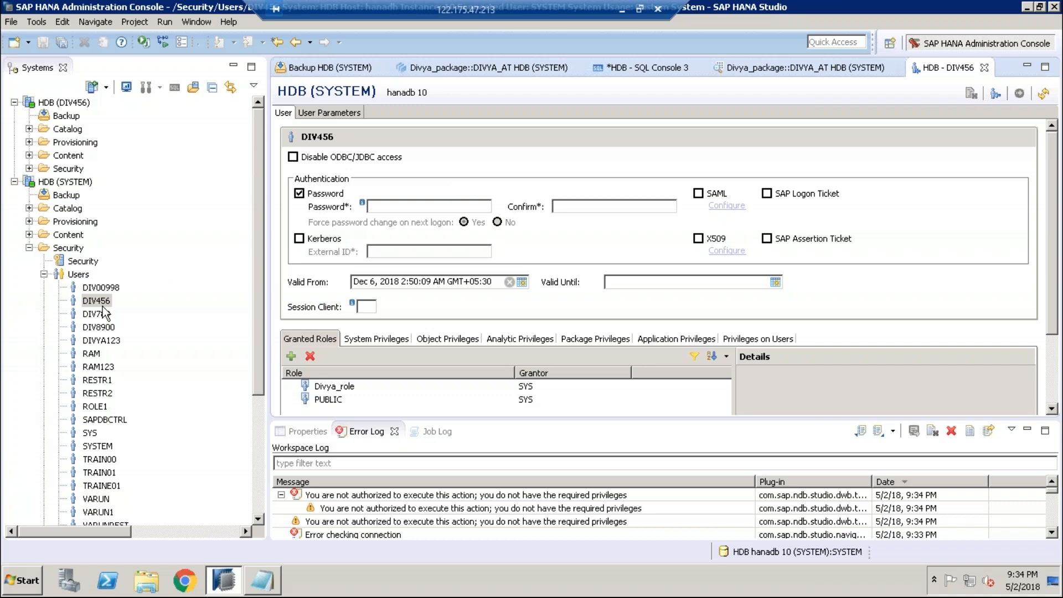
pyautogui.click(381, 339)
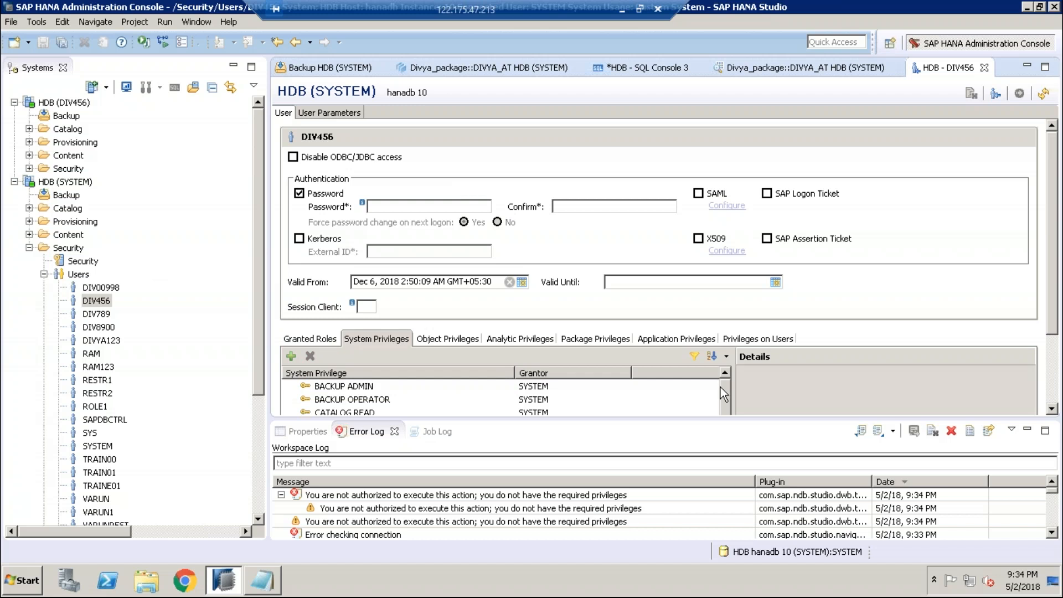
pyautogui.scroll(-5, 729, 427)
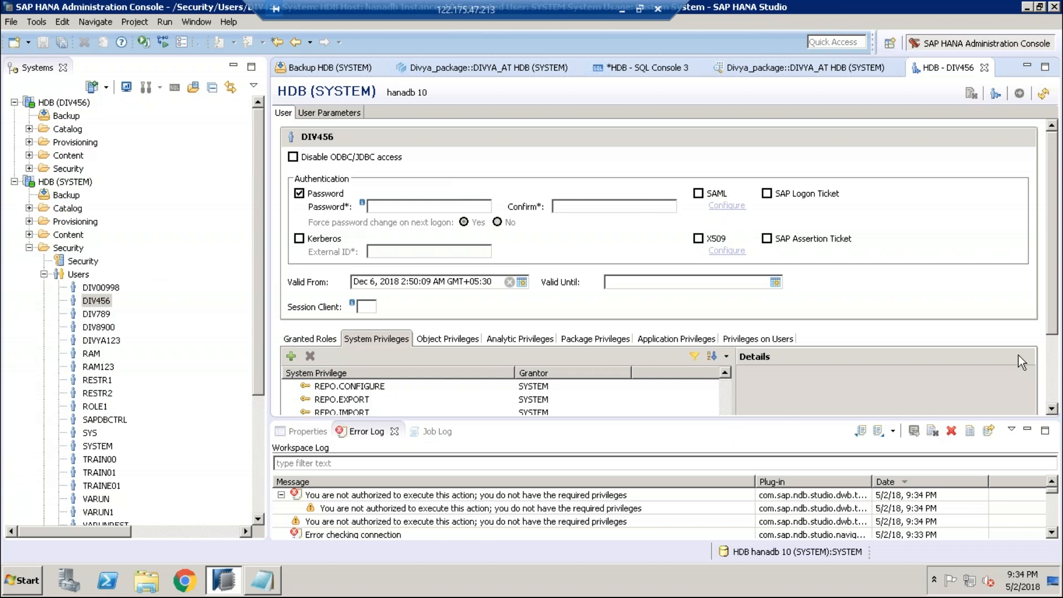
pyautogui.scroll(-3, 1058, 380)
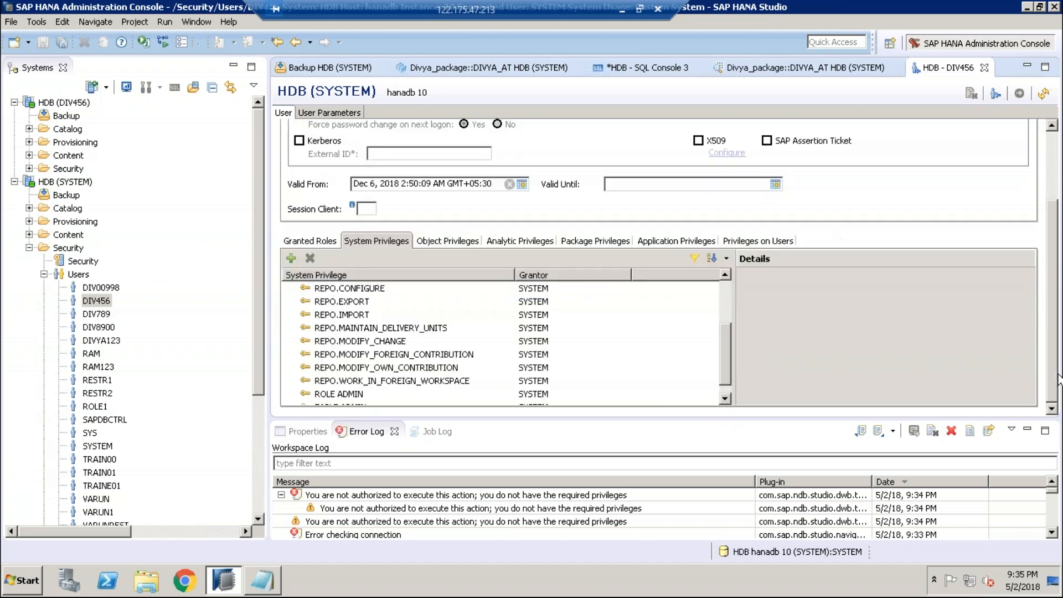
pyautogui.click(588, 242)
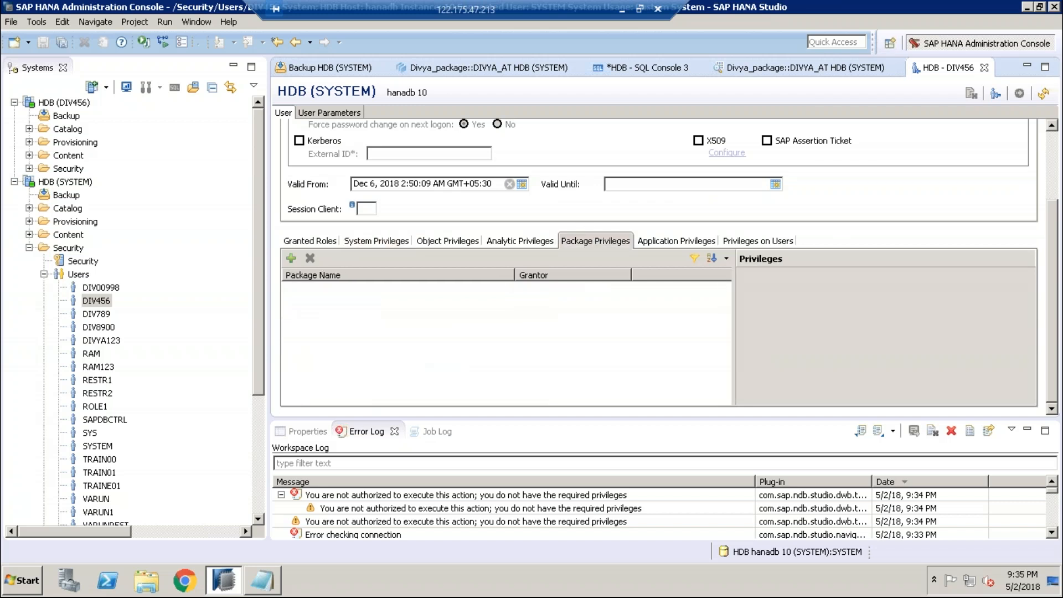
# Step: Add Divya_package to DIV456's package privileges by searching 'Divya_'
pyautogui.click(290, 262)
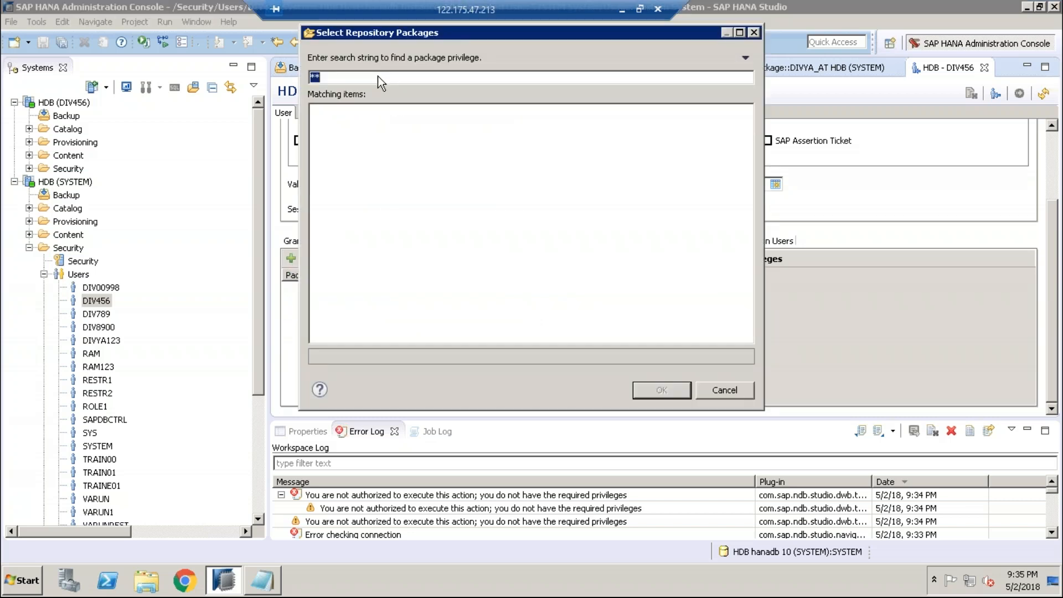
pyautogui.write('divya_')
pyautogui.press('BackSpace')
pyautogui.press('BackSpace')
pyautogui.press('BackSpace')
pyautogui.press('BackSpace')
pyautogui.press('BackSpace')
pyautogui.press('BackSpace')
pyautogui.write('Divya_')
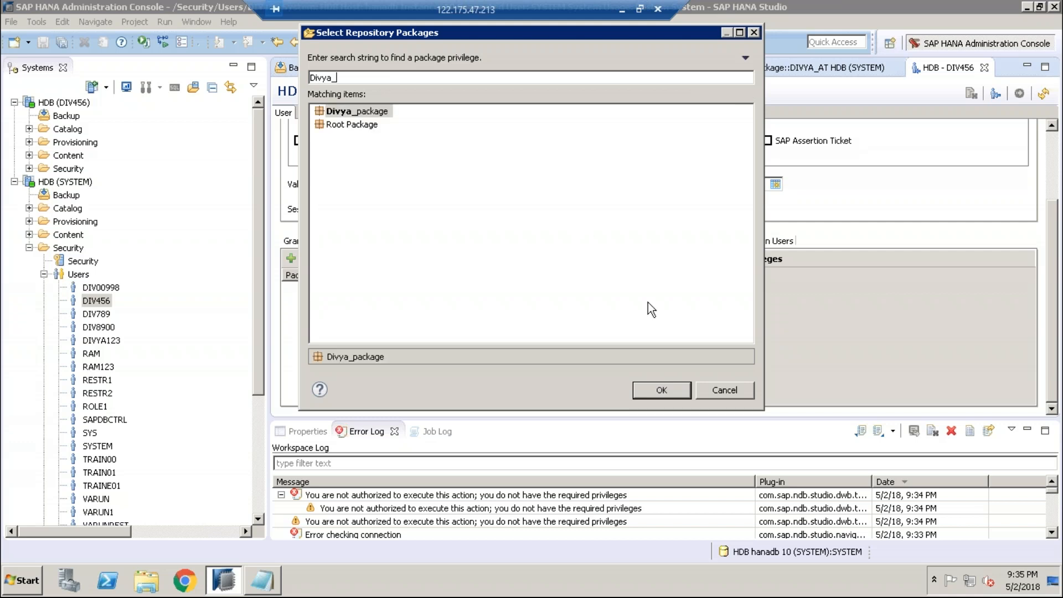
pyautogui.click(652, 387)
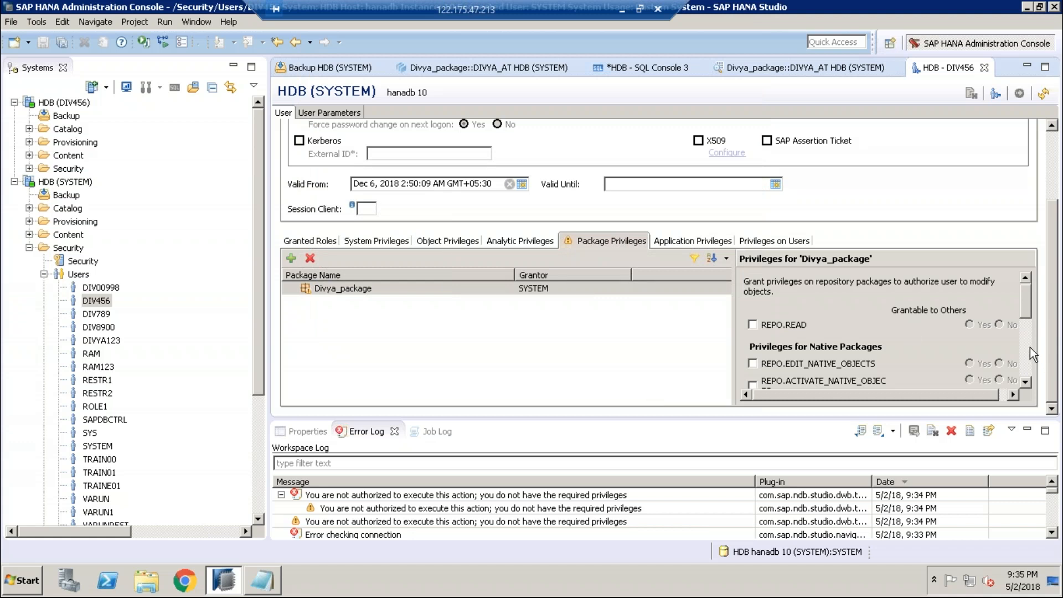
# Step: Tick REPO.READ for Divya_package and deploy the user change
pyautogui.scroll(-3, 1030, 347)
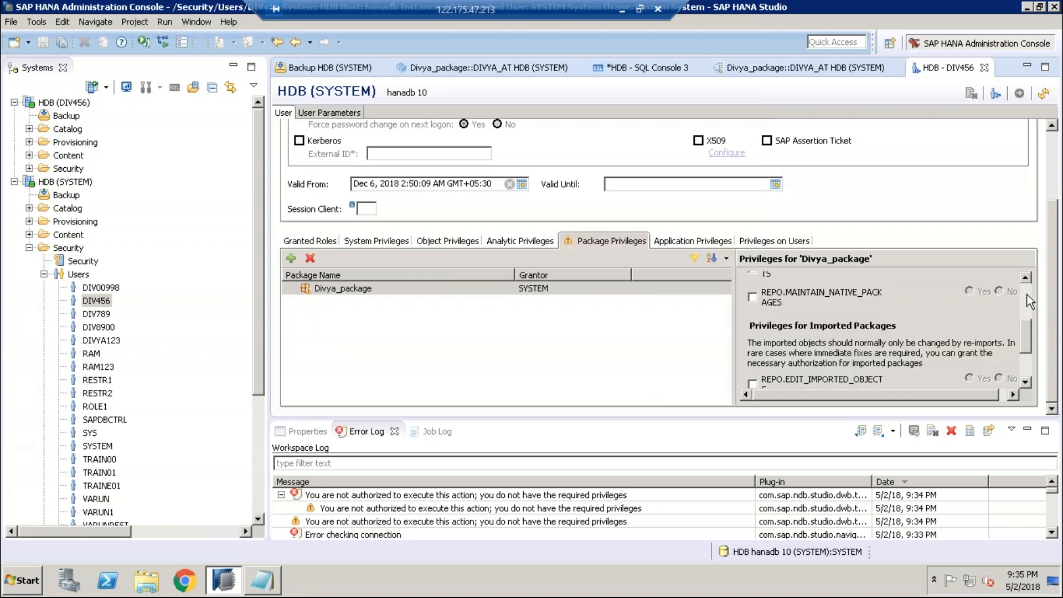
pyautogui.scroll(3, 1027, 294)
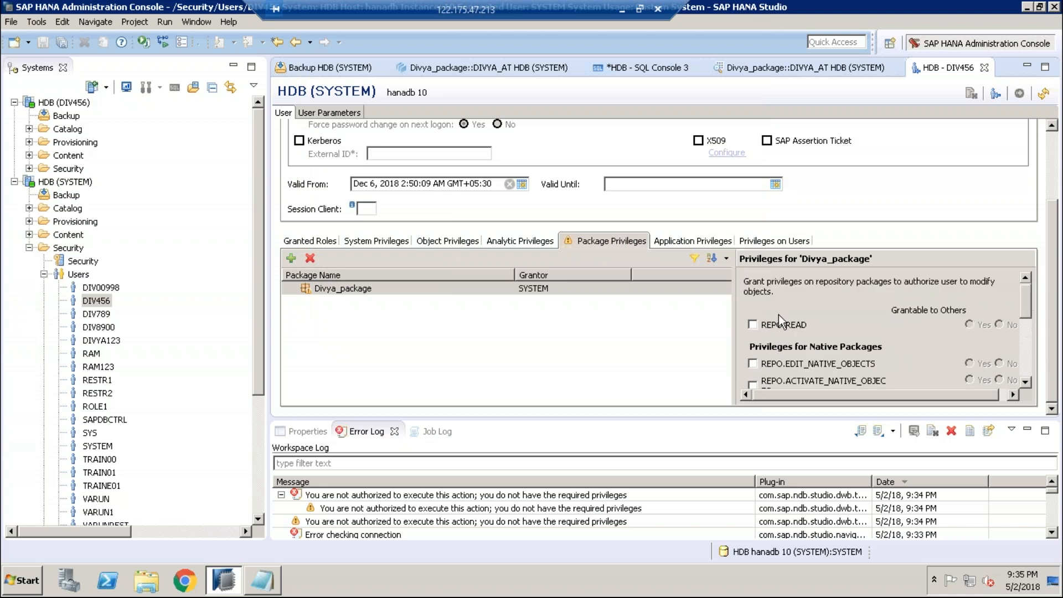
pyautogui.click(752, 324)
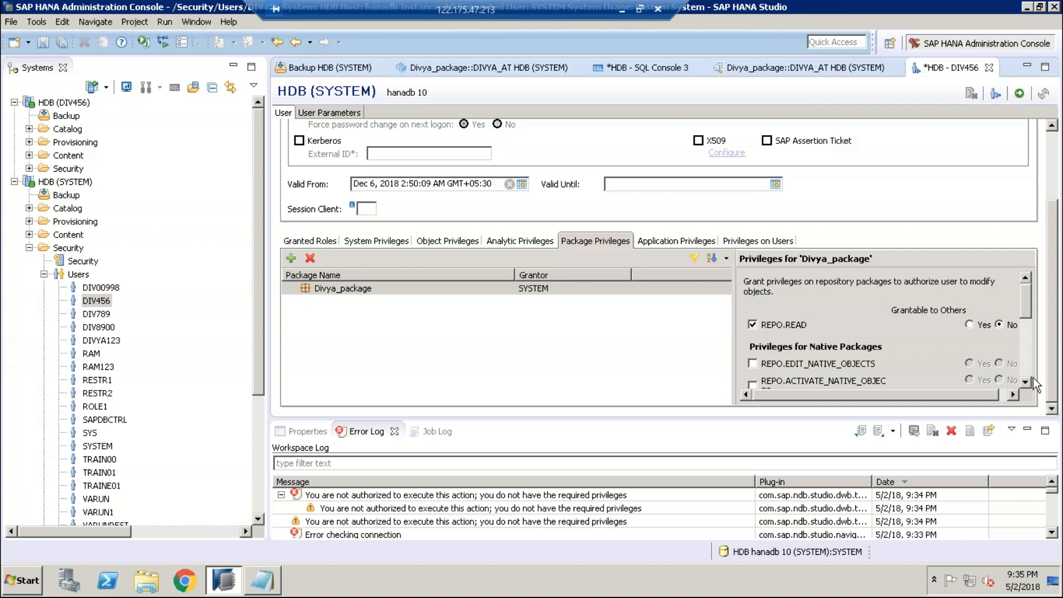
pyautogui.click(1020, 93)
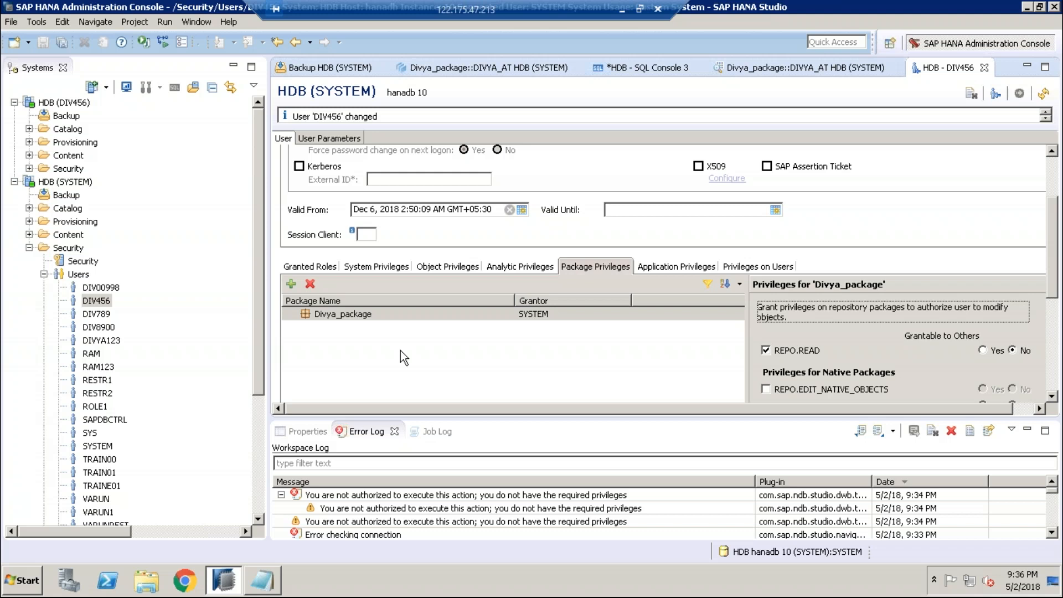
# Step: Expand HDB (DIV456) Content to read its insufficient privilege error, then show DIV456's analytic privileges
pyautogui.click(28, 247)
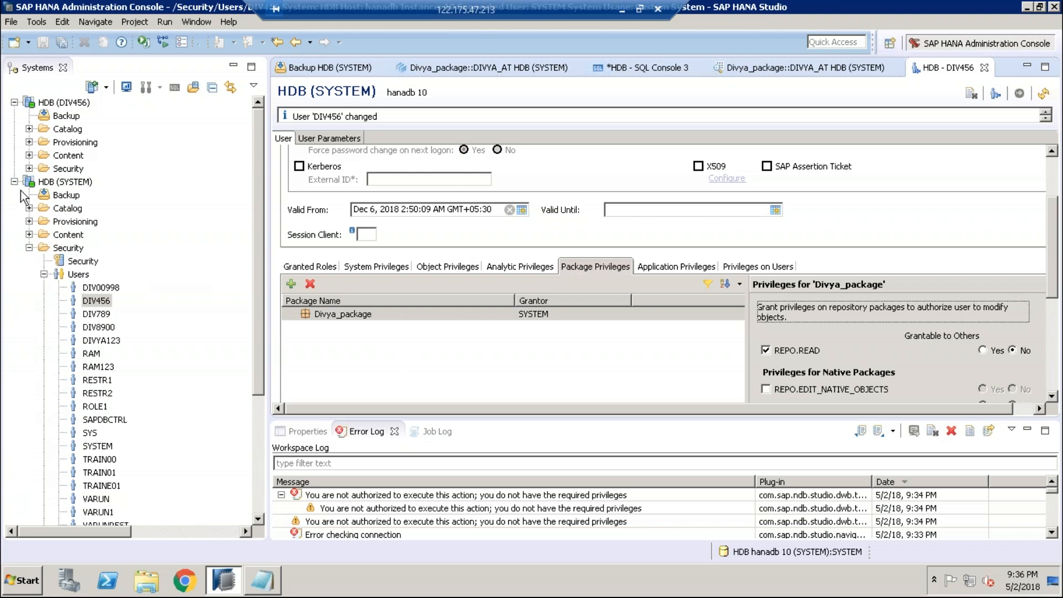
pyautogui.click(28, 155)
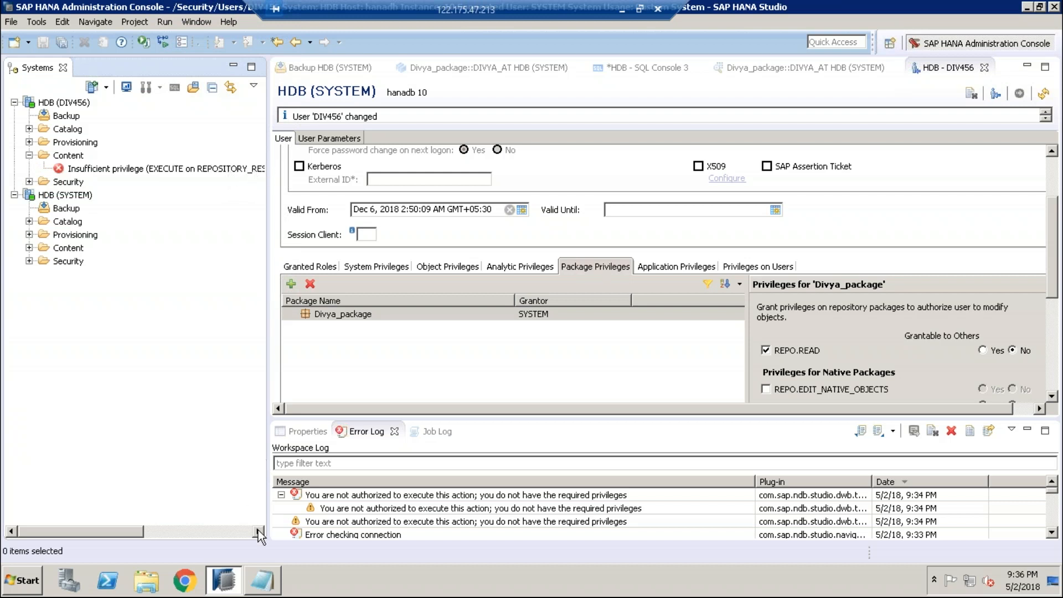
pyautogui.click(258, 531)
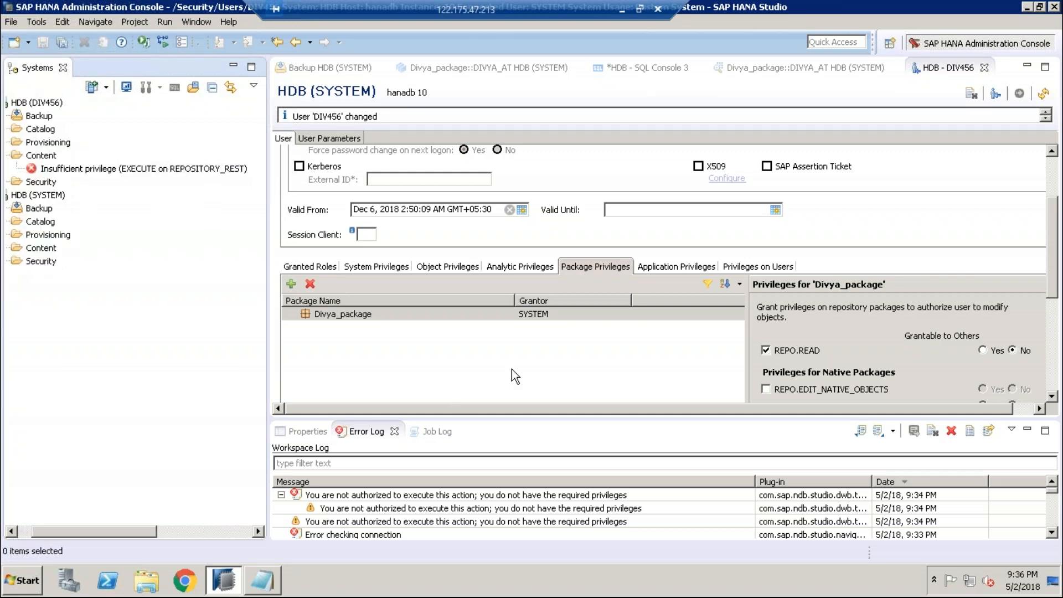
pyautogui.click(23, 532)
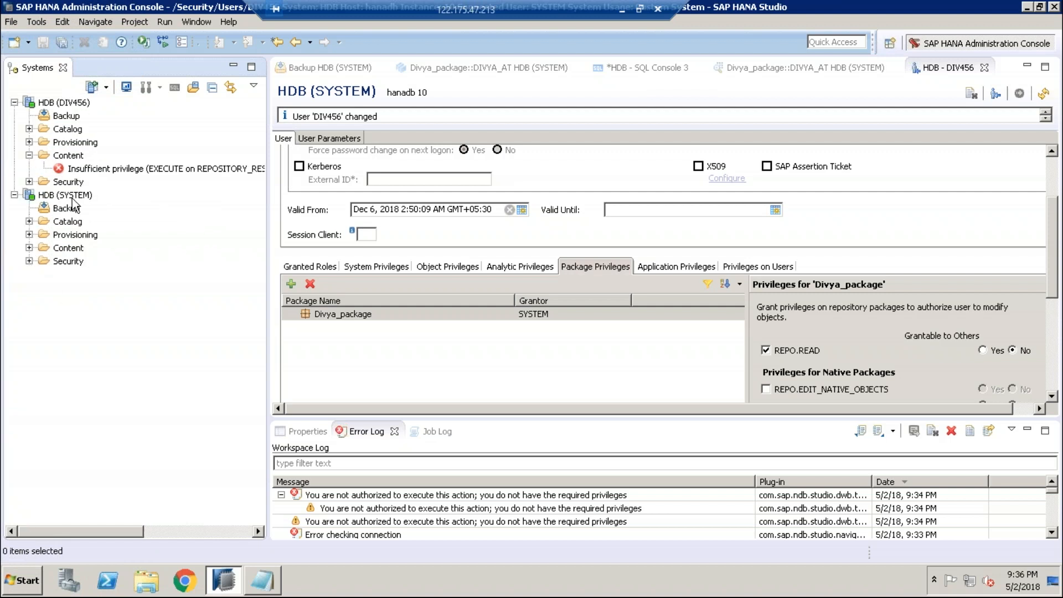
pyautogui.click(518, 267)
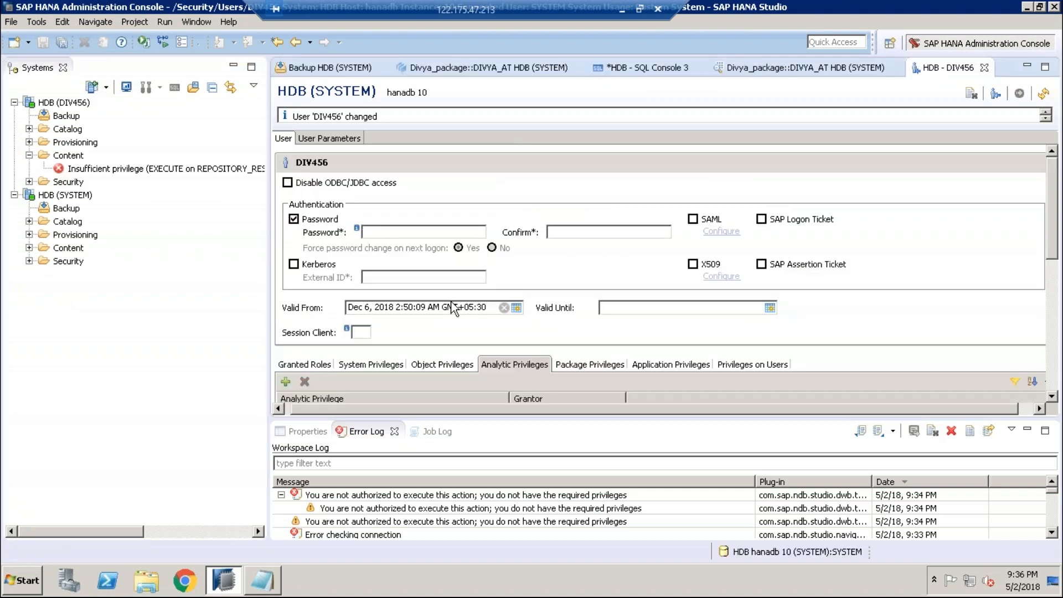
# Step: Cancel the analytic privilege search for 'divya' and bring up Notepad's GRANT SELECT statement
pyautogui.click(285, 382)
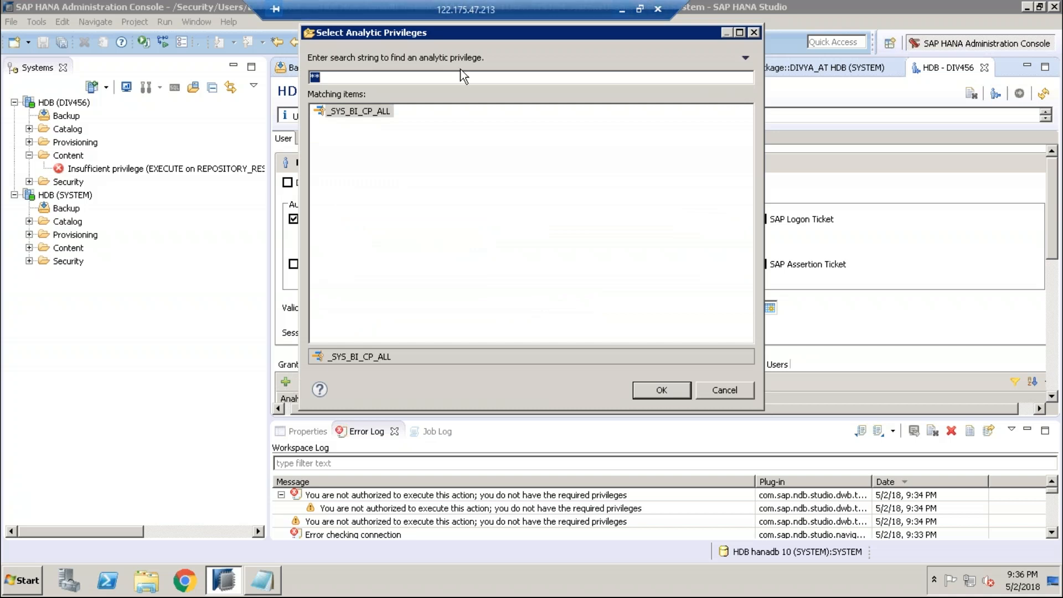
pyautogui.write('divya')
pyautogui.press('BackSpace')
pyautogui.press('BackSpace')
pyautogui.press('BackSpace')
pyautogui.press('BackSpace')
pyautogui.press('BackSpace')
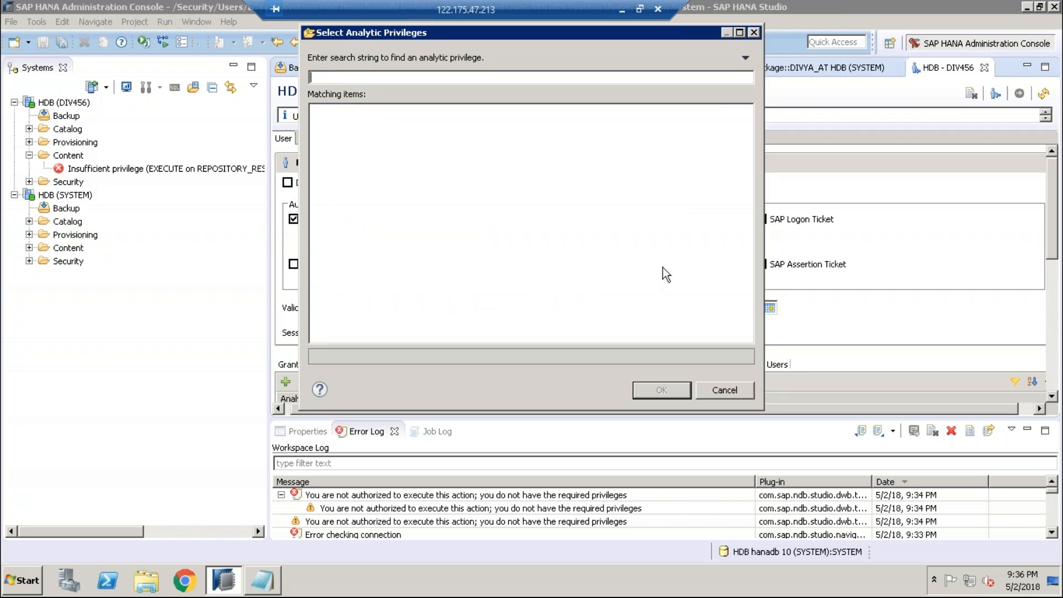
pyautogui.click(711, 385)
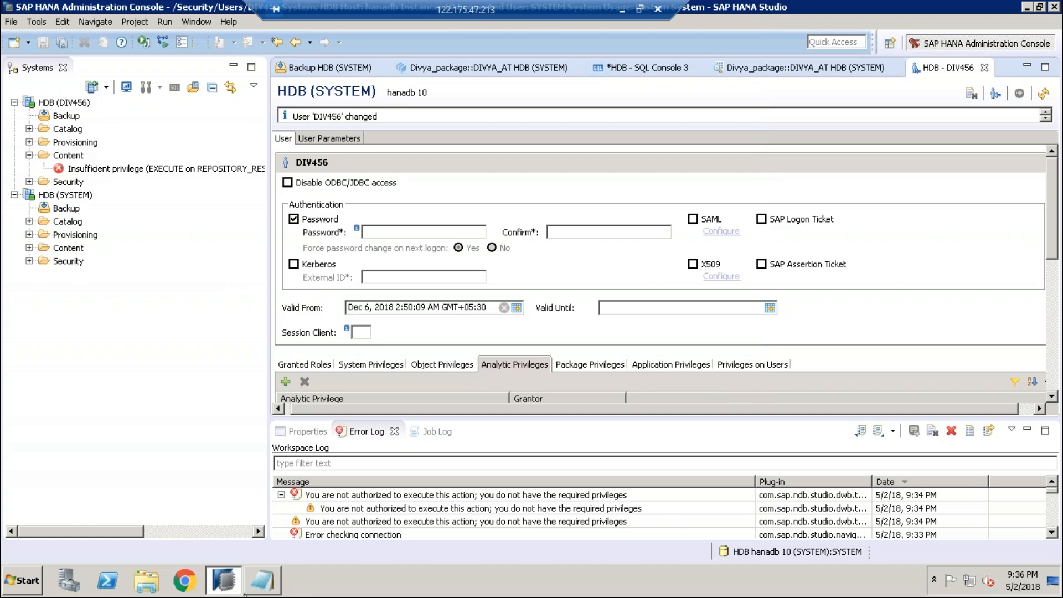
pyautogui.click(262, 580)
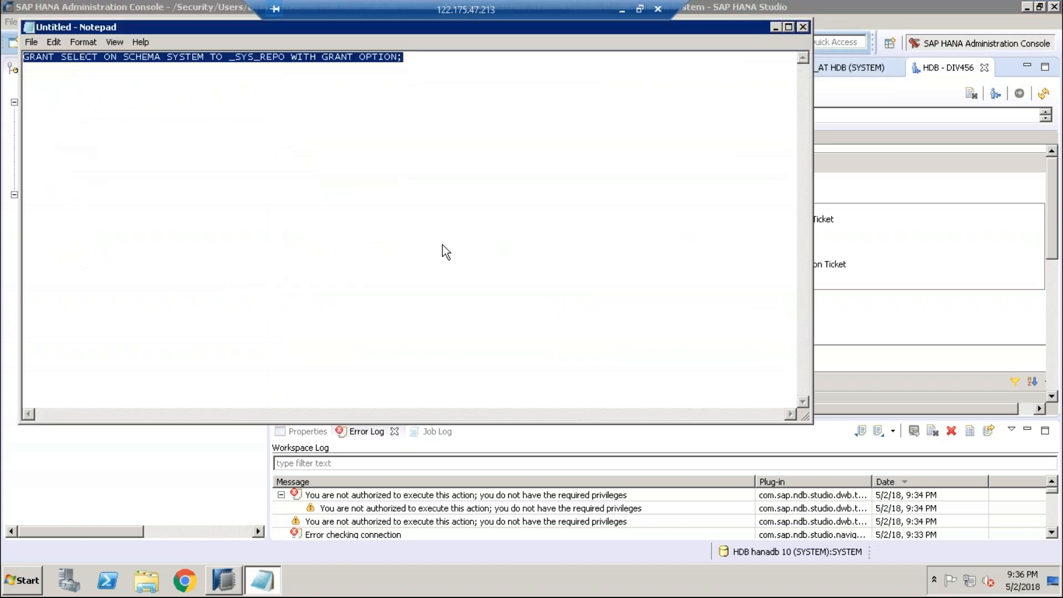
# Step: Put away the Notepad note and leave the remote session for the local desktop
pyautogui.click(775, 27)
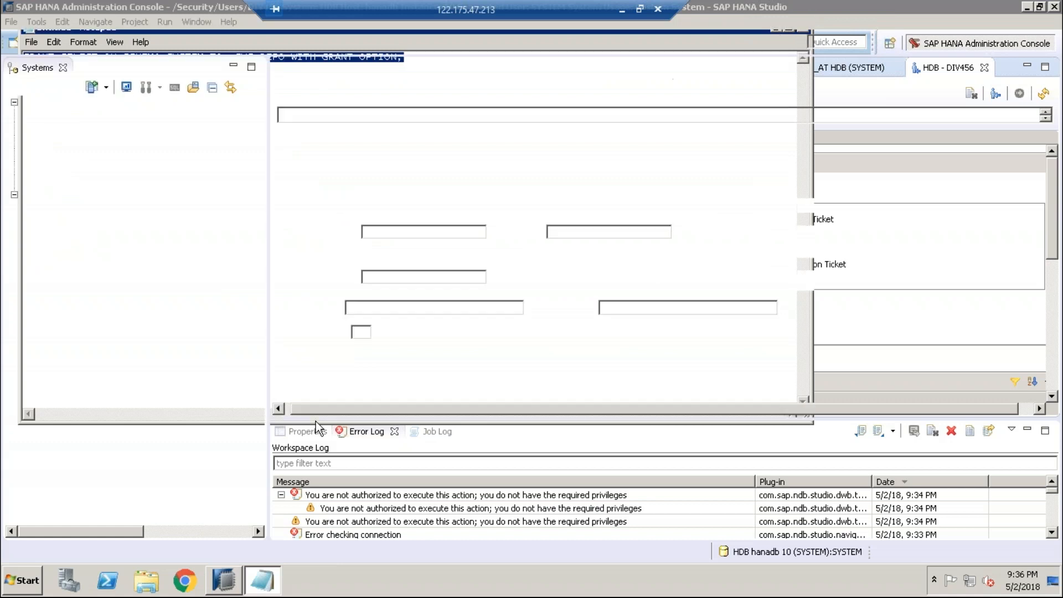
pyautogui.click(619, 9)
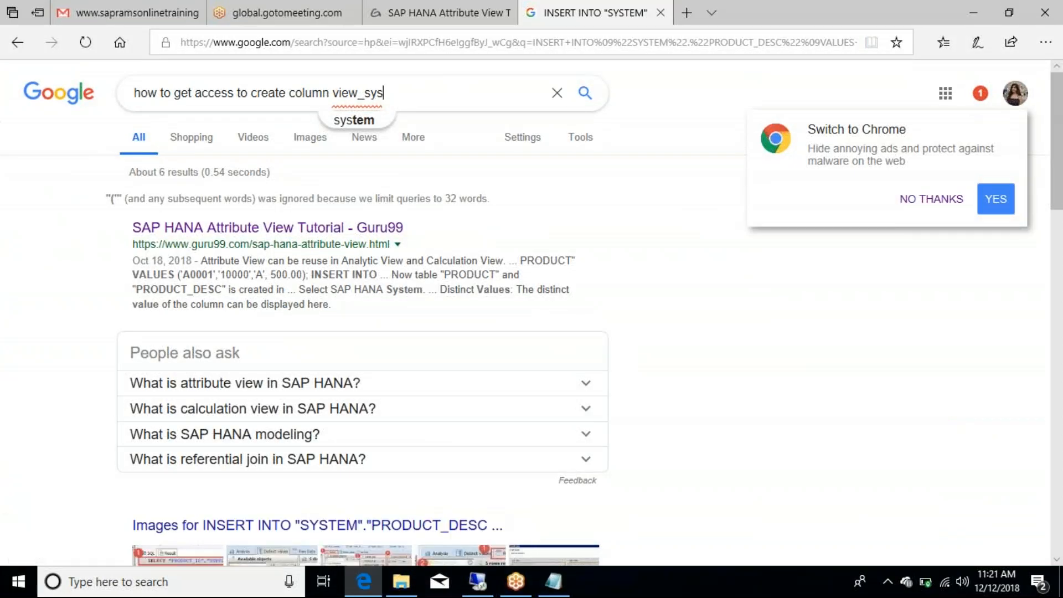
# Step: Bring back Edge's SAP HANA Attribute View tutorial at the PRODUCT_DESC table script
pyautogui.moveTo(523, 586)
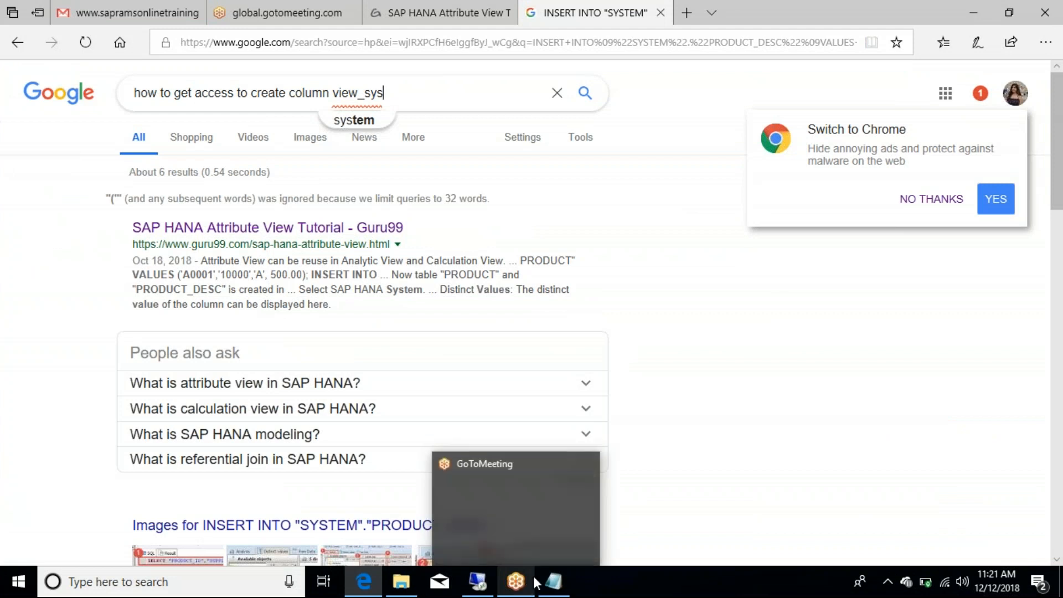
pyautogui.moveTo(676, 503); pyautogui.dragTo(1048, 261)
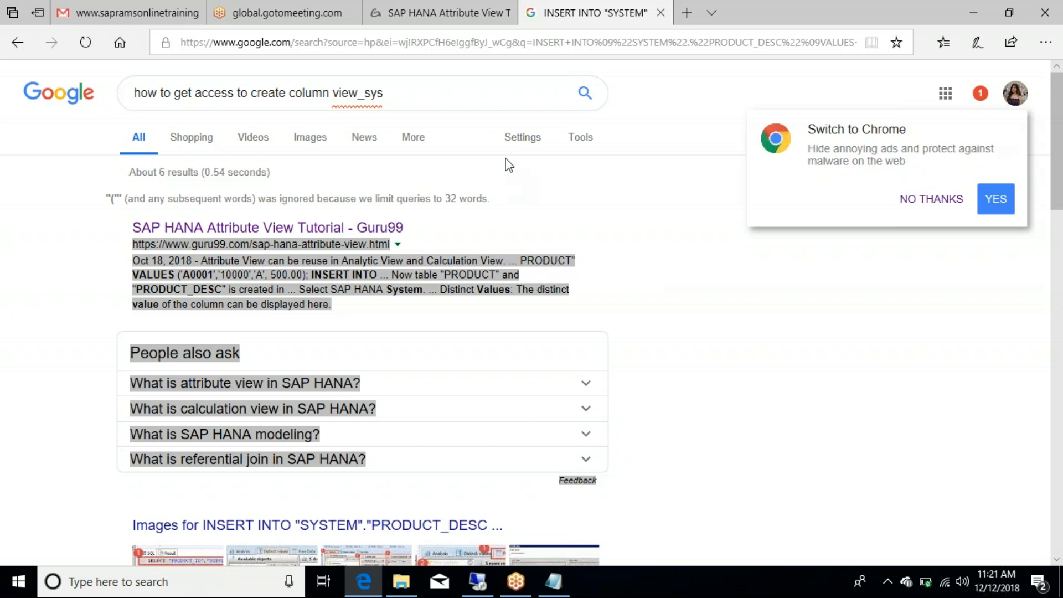
pyautogui.click(487, 13)
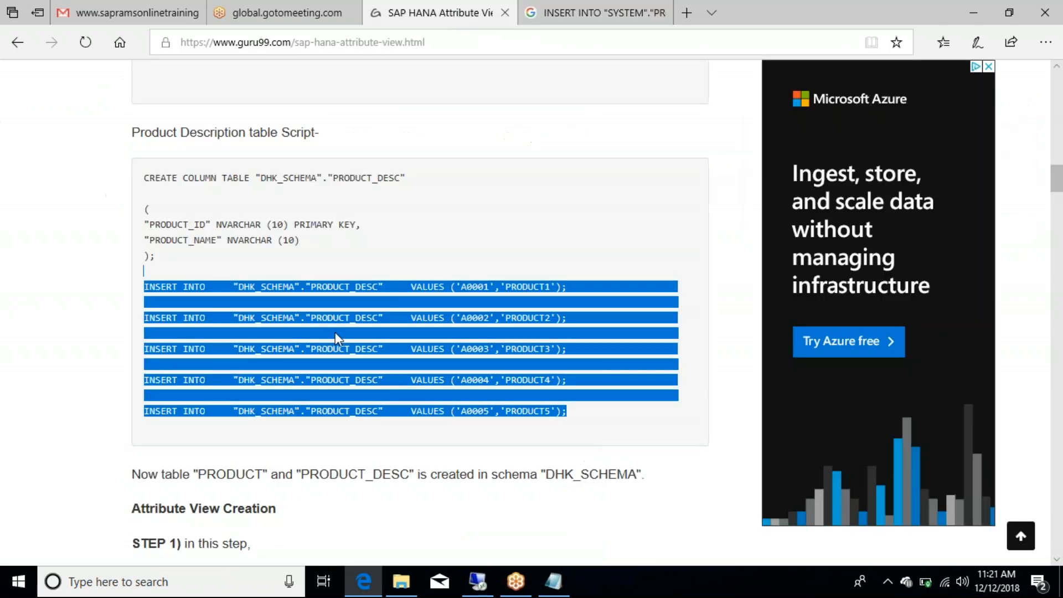
# Step: Read the attribute view steps down to the _SYS_BIC column view, then continue to the Analytic View tutorial
pyautogui.click(296, 442)
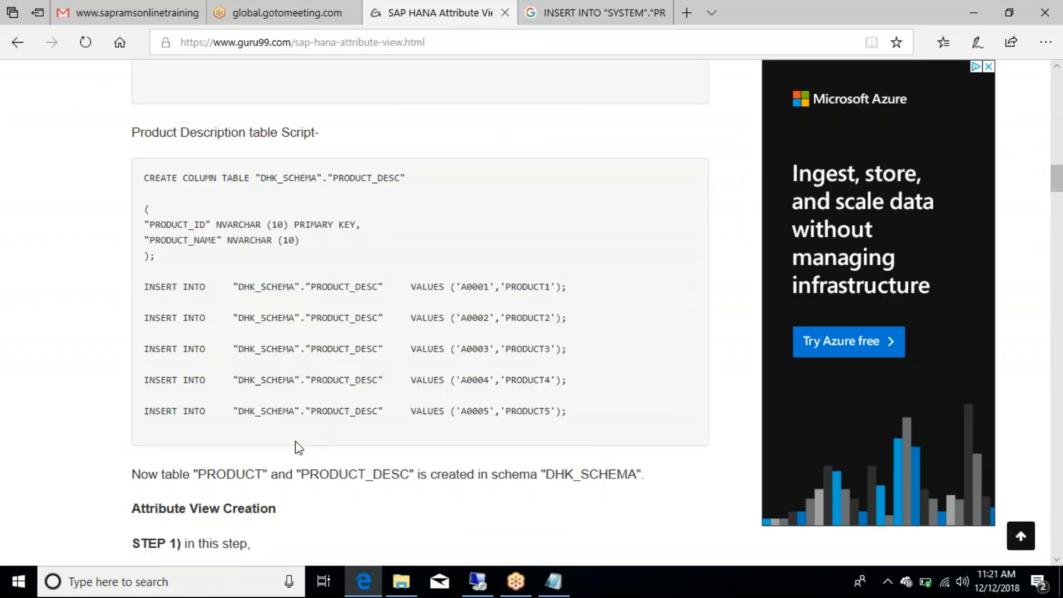
pyautogui.scroll(-8, 297, 442)
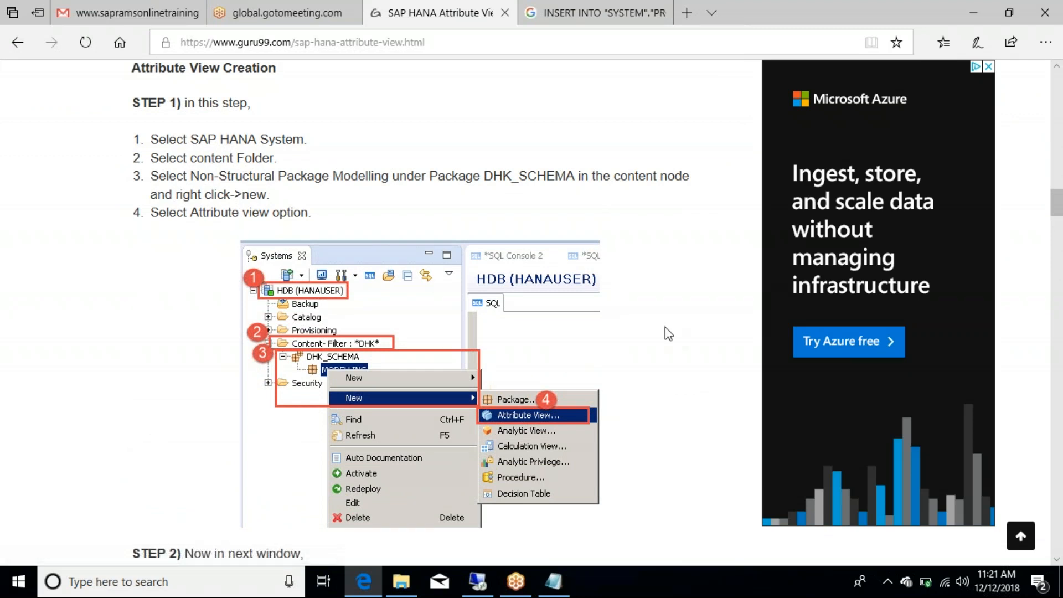
pyautogui.scroll(-7, 665, 328)
pyautogui.scroll(-5, 668, 334)
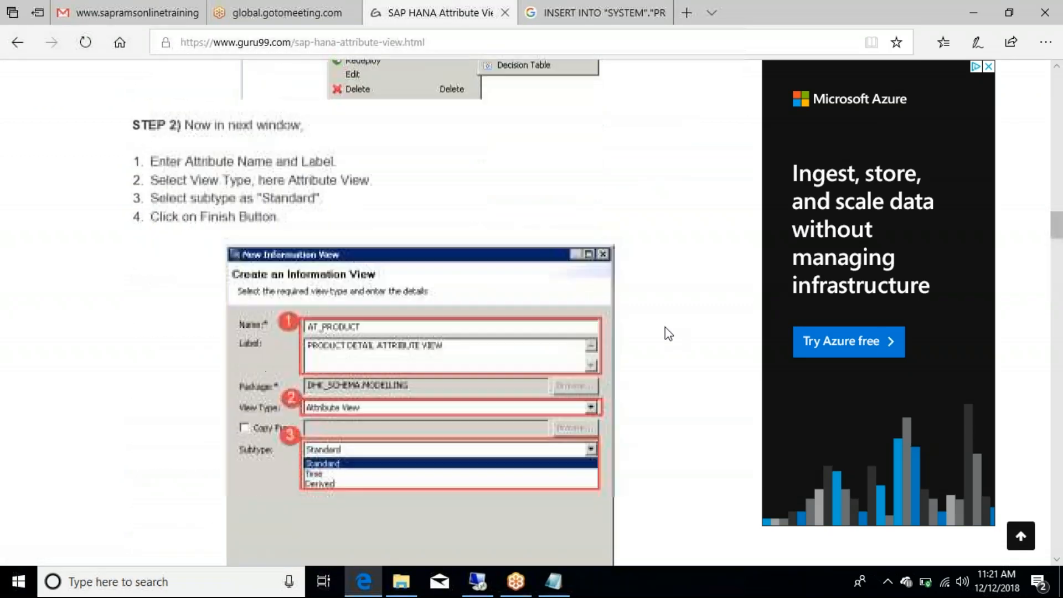
pyautogui.scroll(-18, 668, 333)
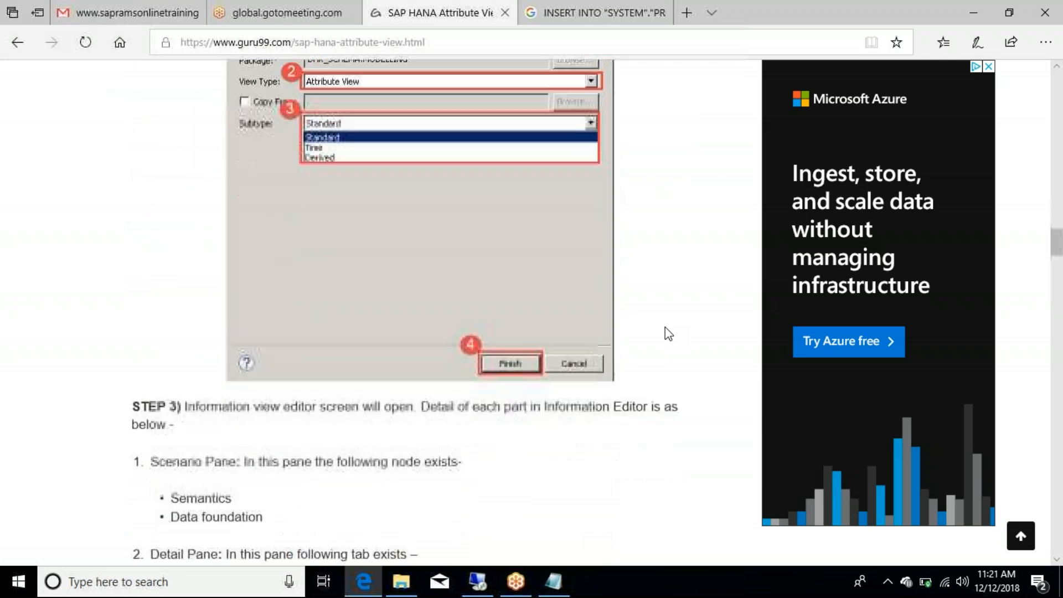
pyautogui.scroll(6, 667, 333)
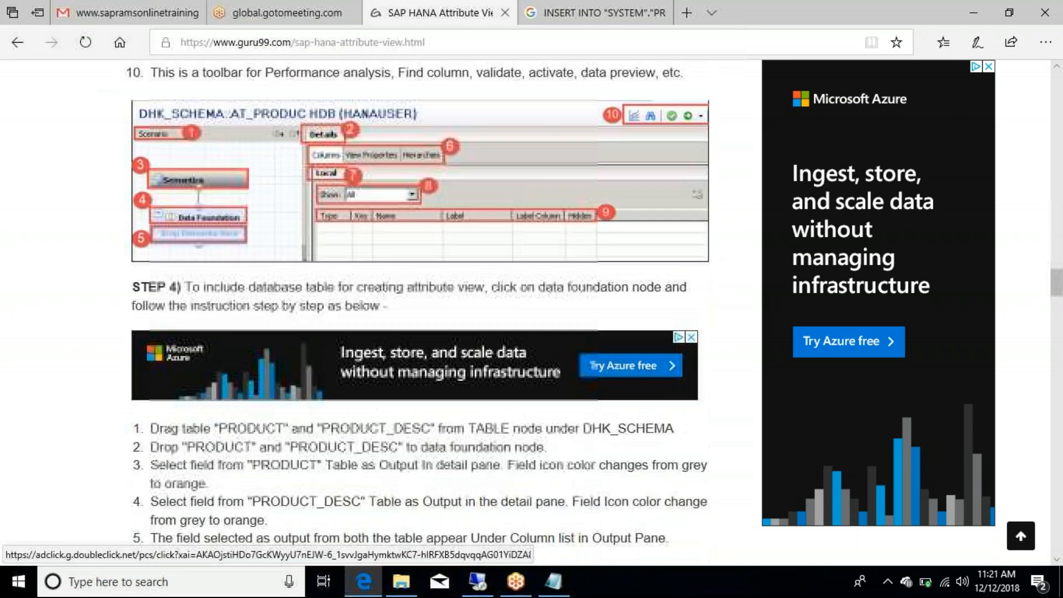
pyautogui.scroll(1, 667, 333)
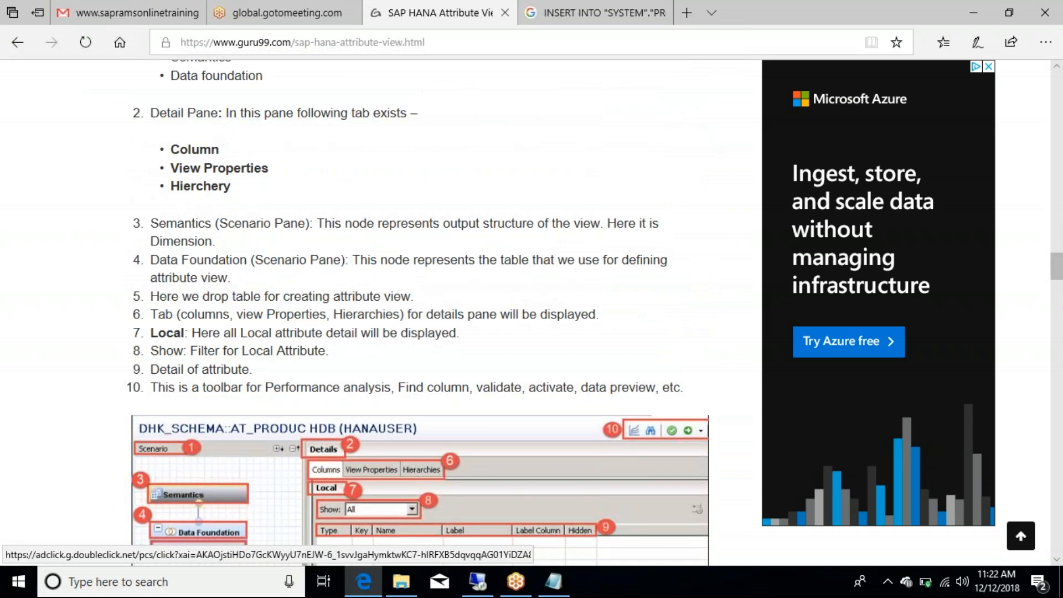
pyautogui.scroll(-11, 667, 333)
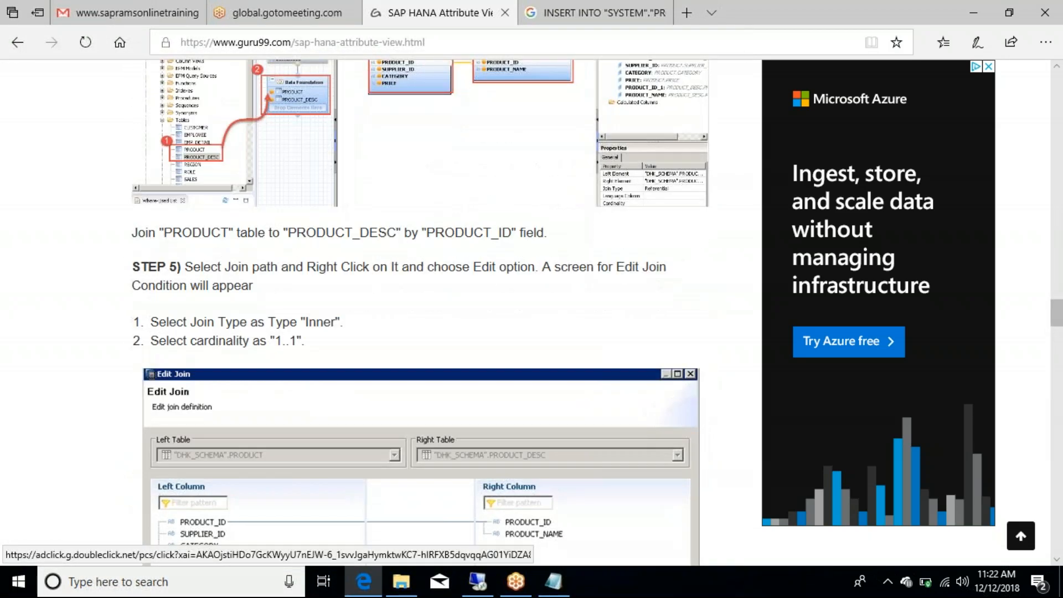
pyautogui.scroll(-10, 667, 333)
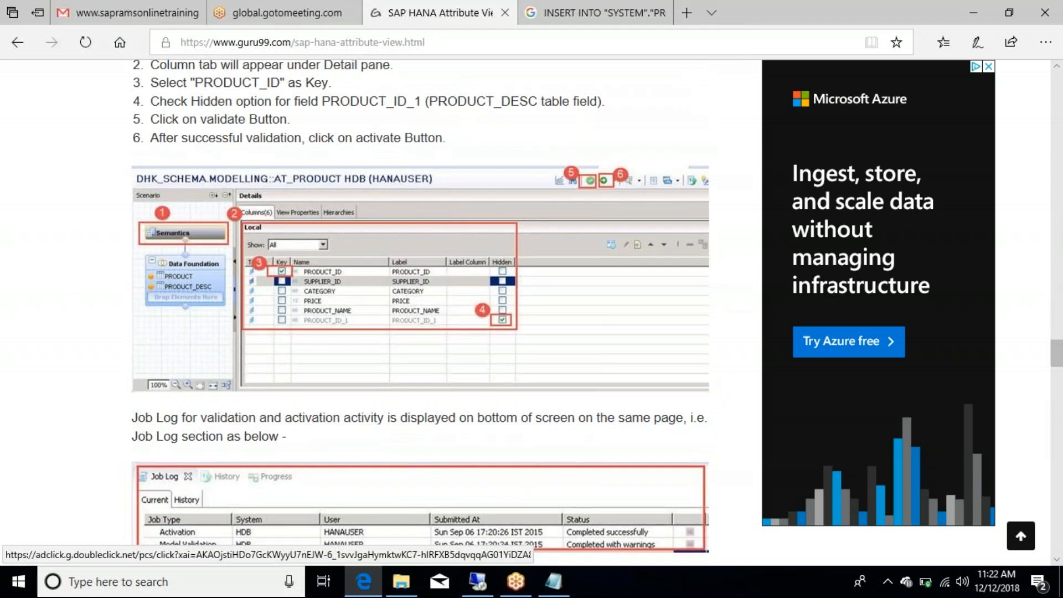
pyautogui.scroll(-9, 667, 333)
pyautogui.scroll(-7, 360, 302)
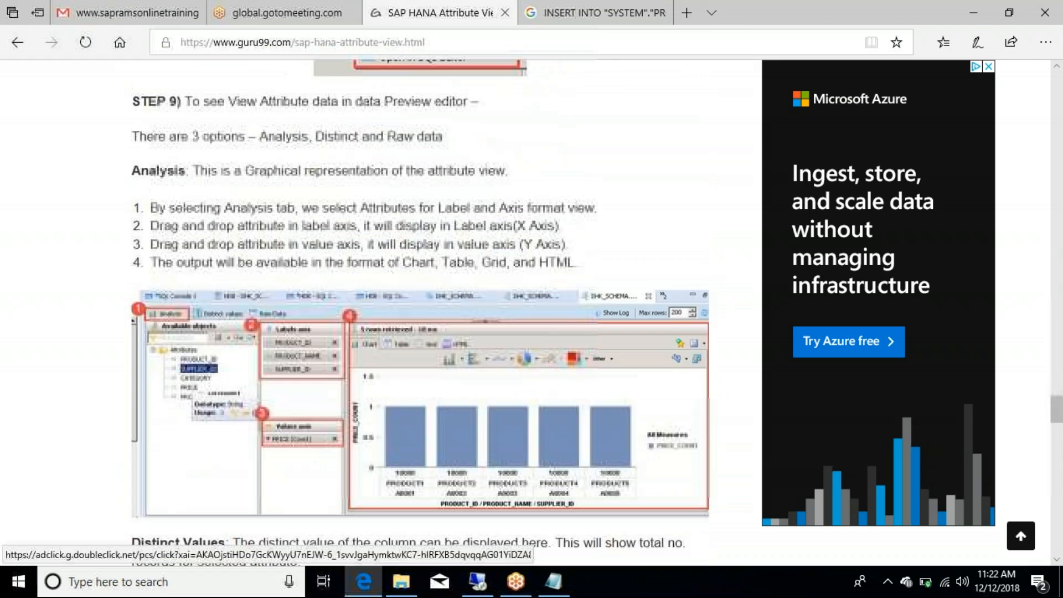
pyautogui.scroll(-10, 421, 312)
pyautogui.scroll(-12, 421, 312)
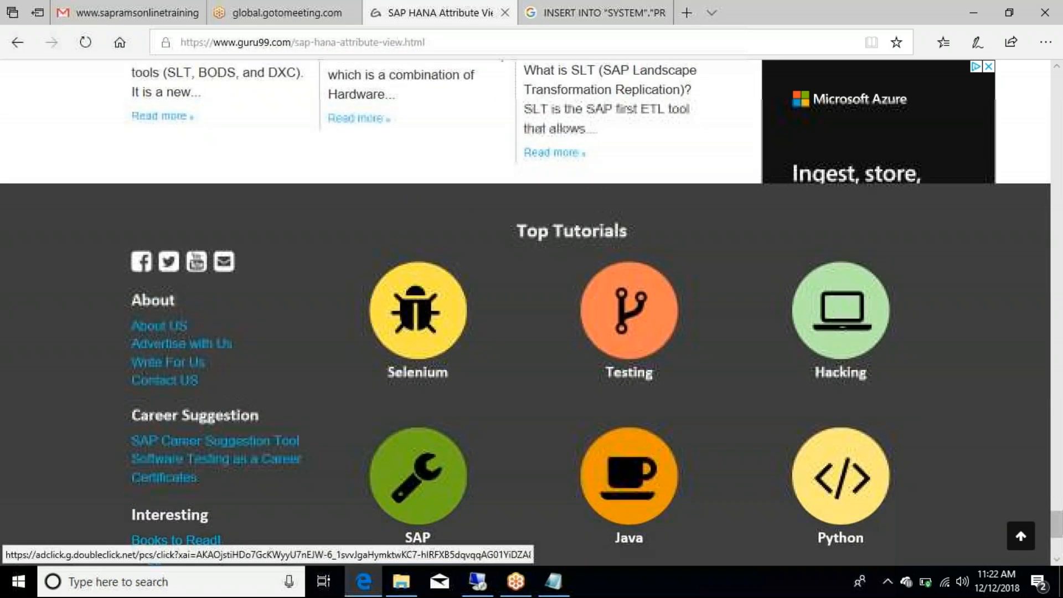
pyautogui.scroll(12, 420, 312)
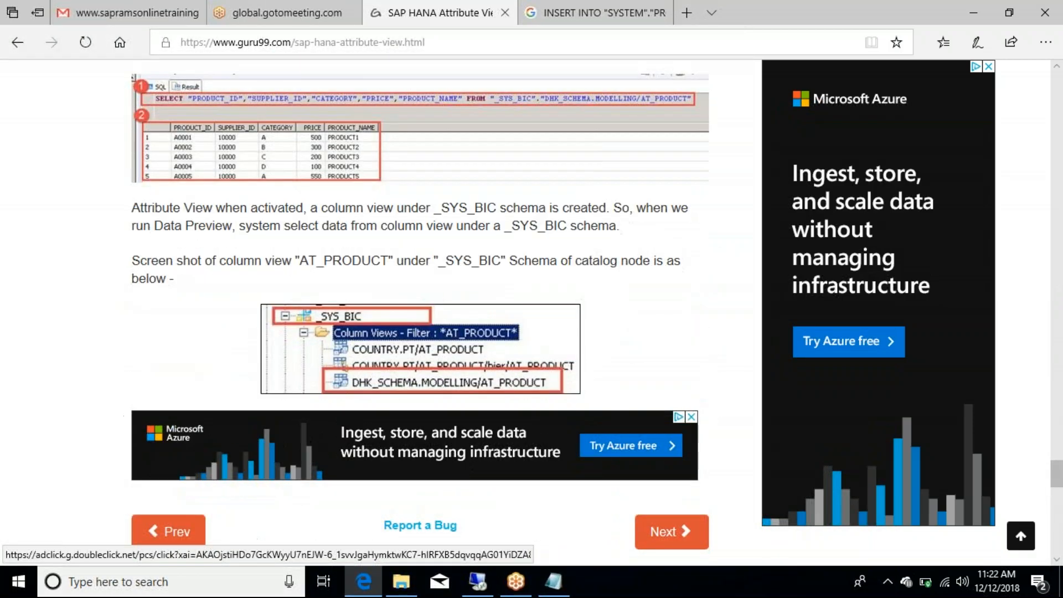
pyautogui.click(680, 532)
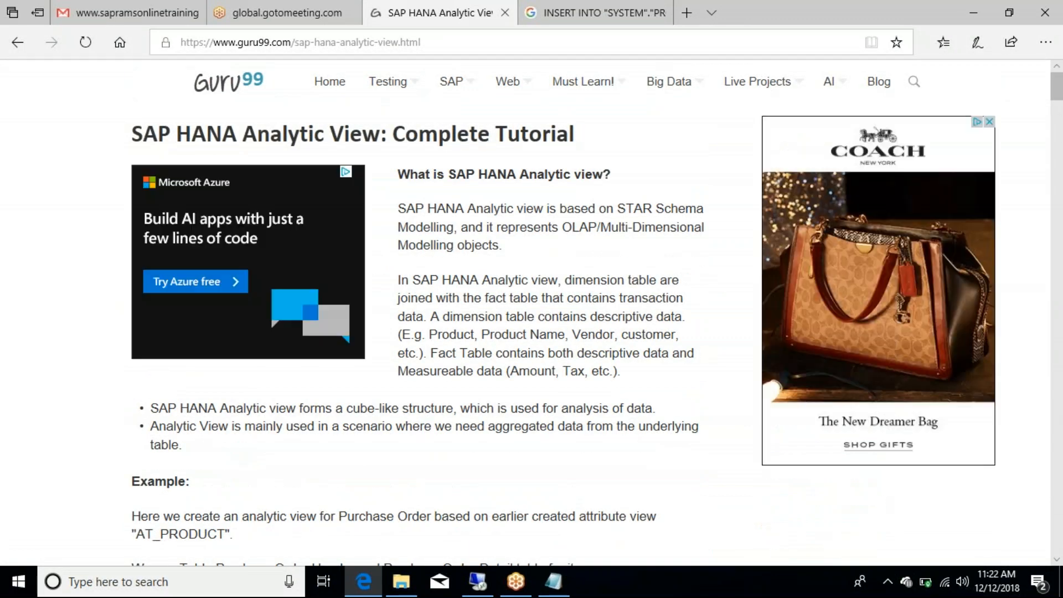
# Step: Read the analytic view introduction and the PURCHASE_ORDER CREATE TABLE script
pyautogui.moveTo(632, 376); pyautogui.dragTo(433, 192)
pyautogui.click(520, 249)
pyautogui.scroll(-6, 519, 248)
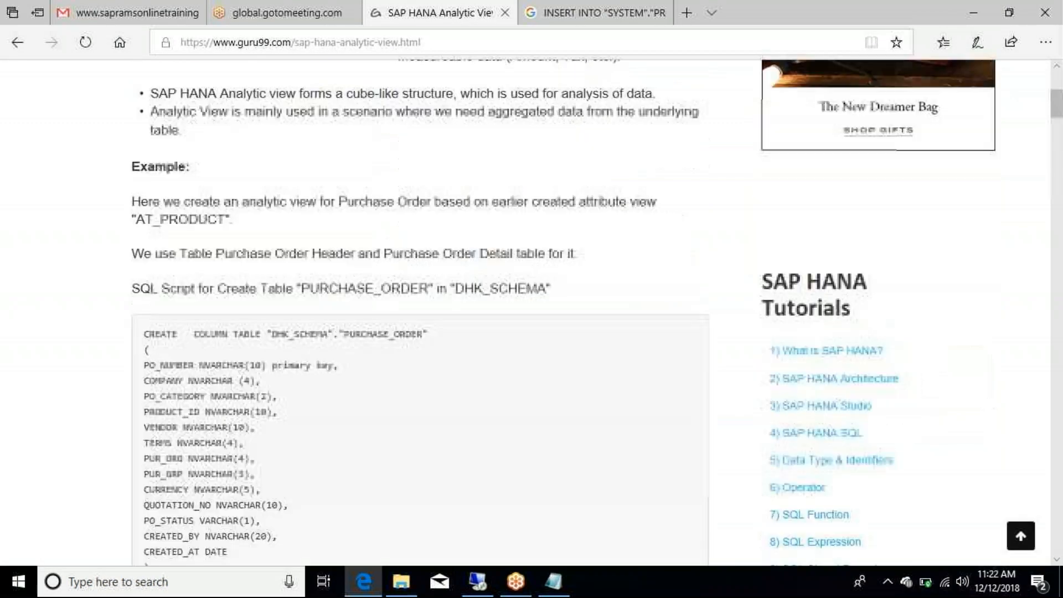
pyautogui.scroll(-3, 597, 311)
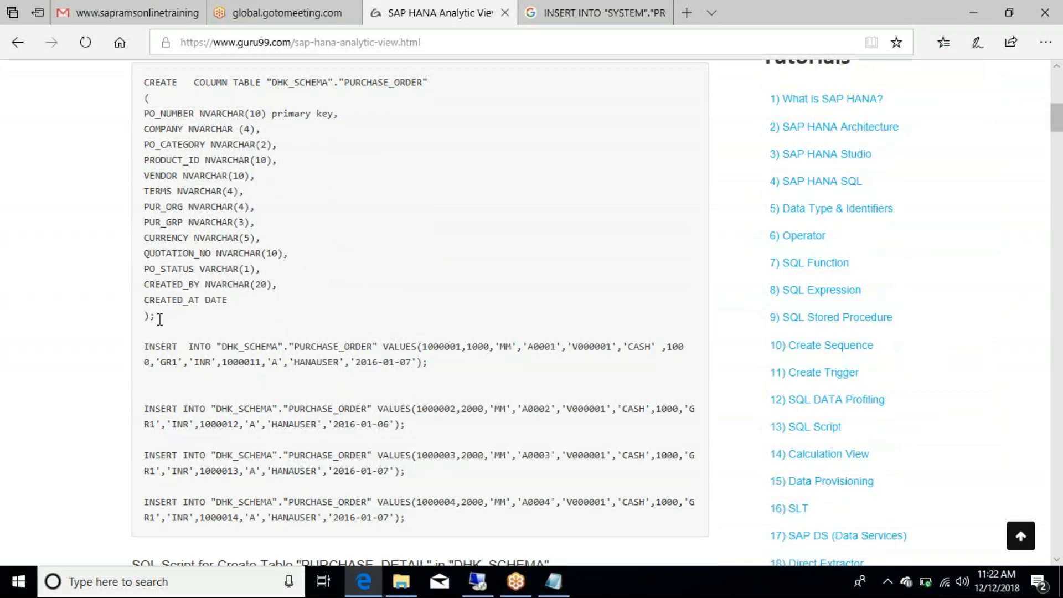
pyautogui.moveTo(156, 316); pyautogui.dragTo(137, 84)
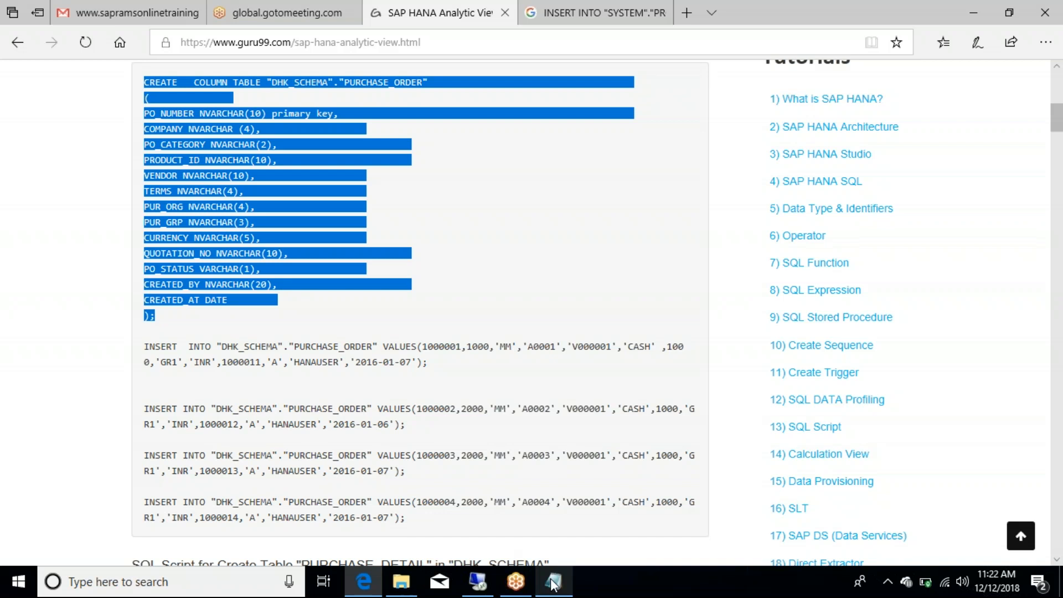
pyautogui.click(465, 407)
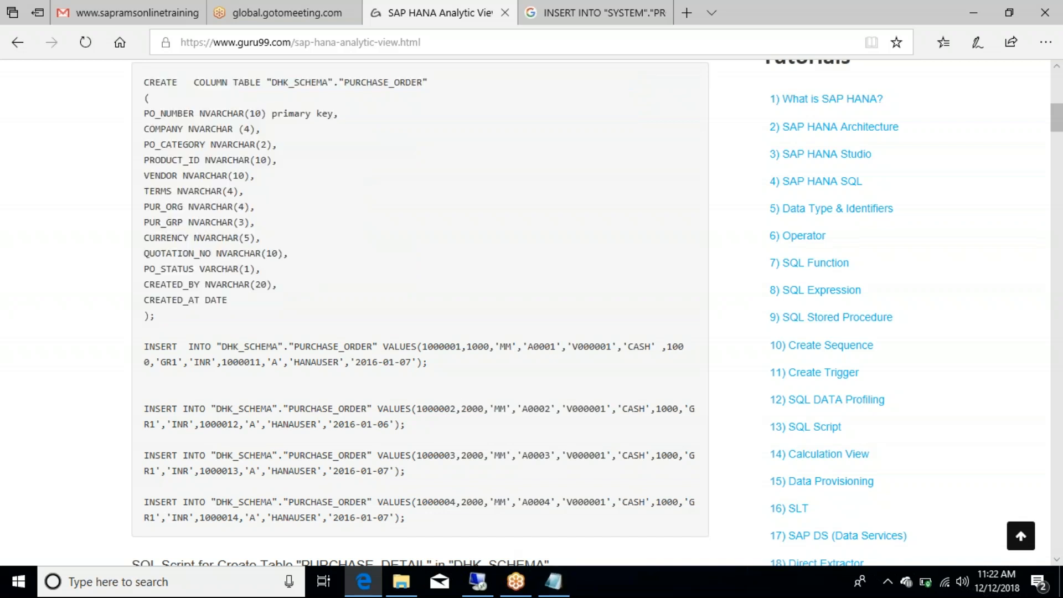
# Step: Read on to the Raw Data section, then continue to the Analytic Privileges tutorial
pyautogui.scroll(-10, 539, 284)
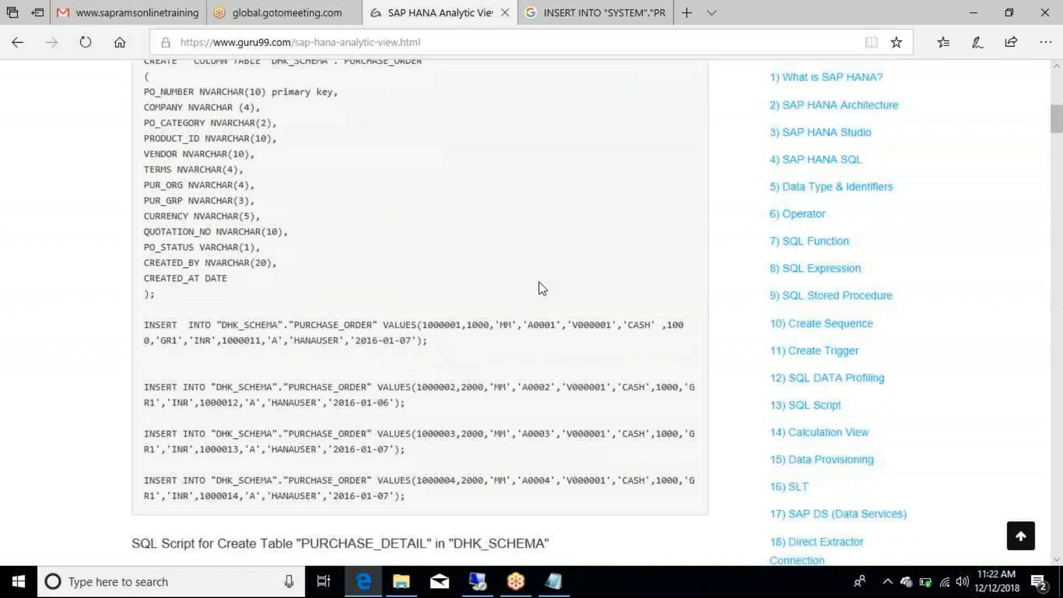
pyautogui.scroll(-10, 540, 286)
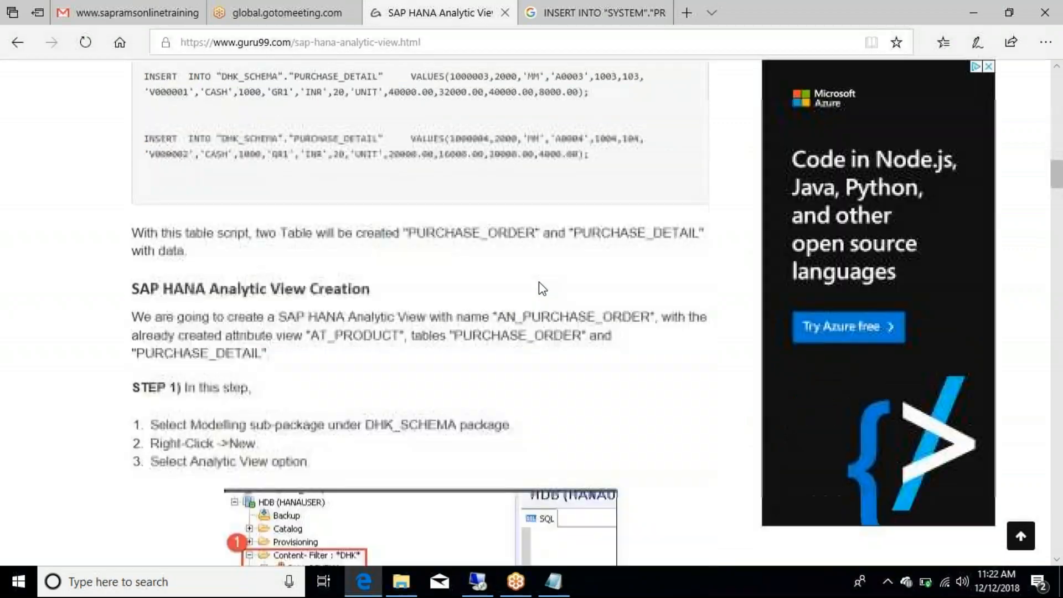
pyautogui.scroll(6, 540, 285)
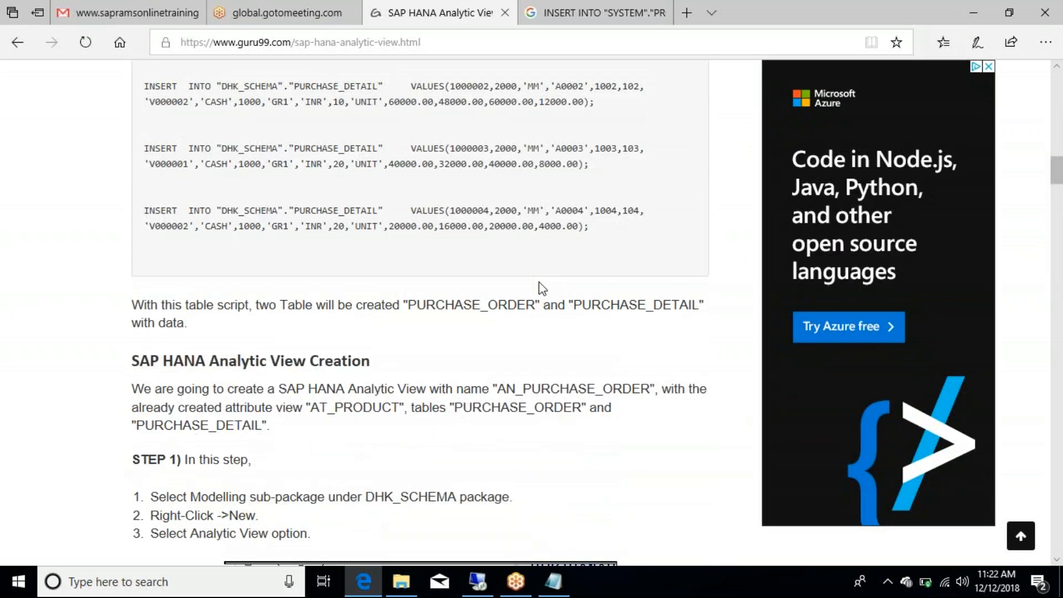
pyautogui.scroll(-6, 543, 288)
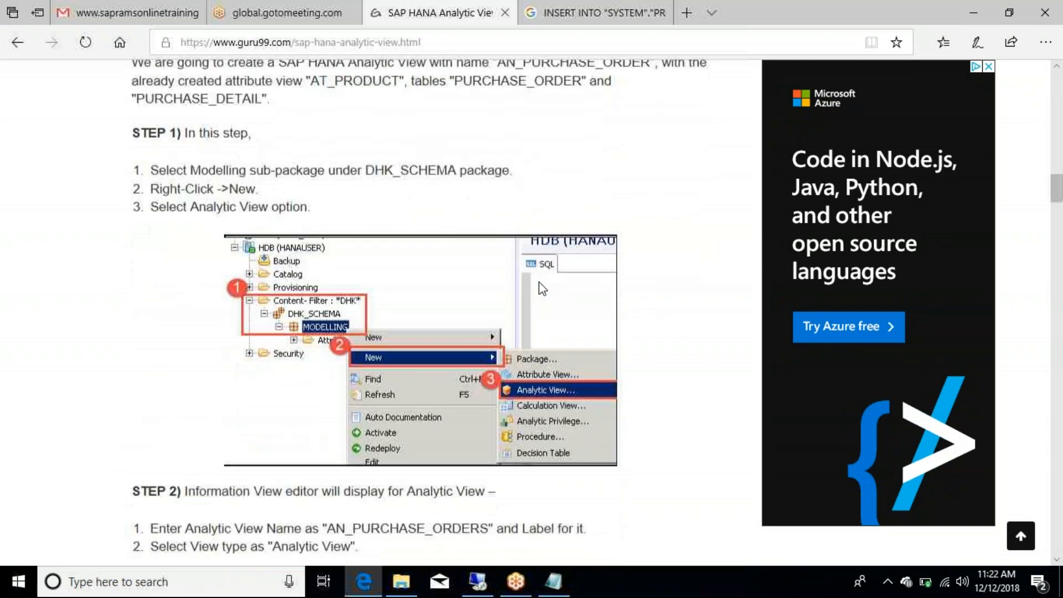
pyautogui.scroll(-1, 543, 288)
pyautogui.scroll(-7, 542, 288)
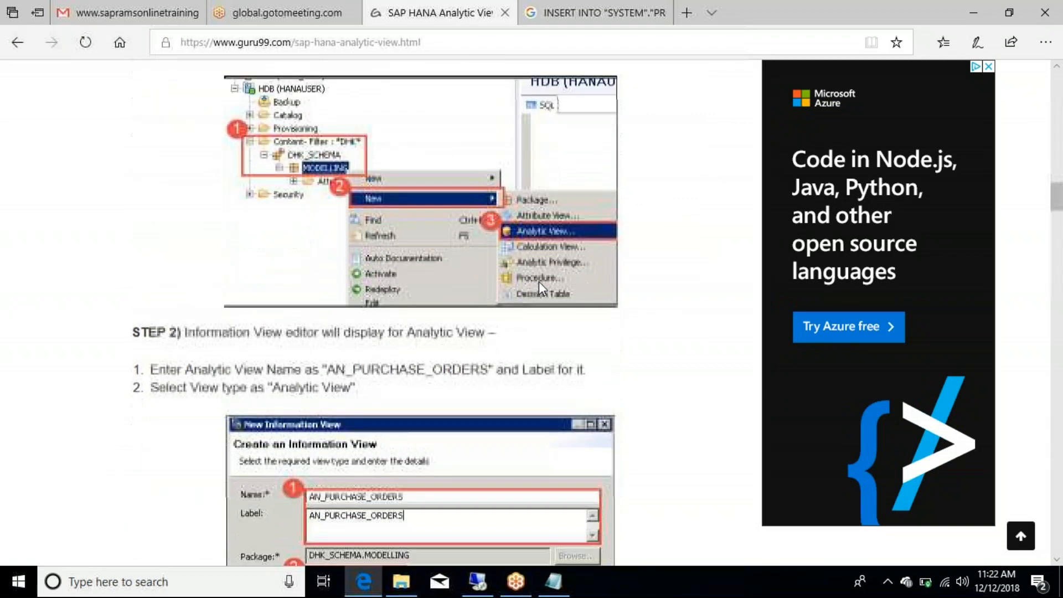
pyautogui.scroll(-5, 540, 284)
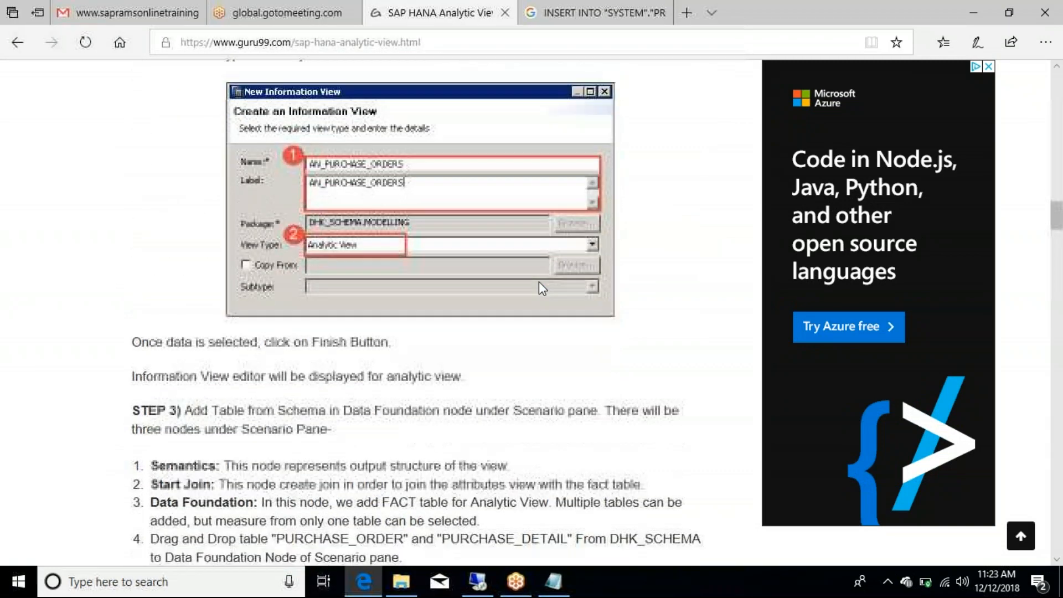
pyautogui.scroll(-20, 539, 281)
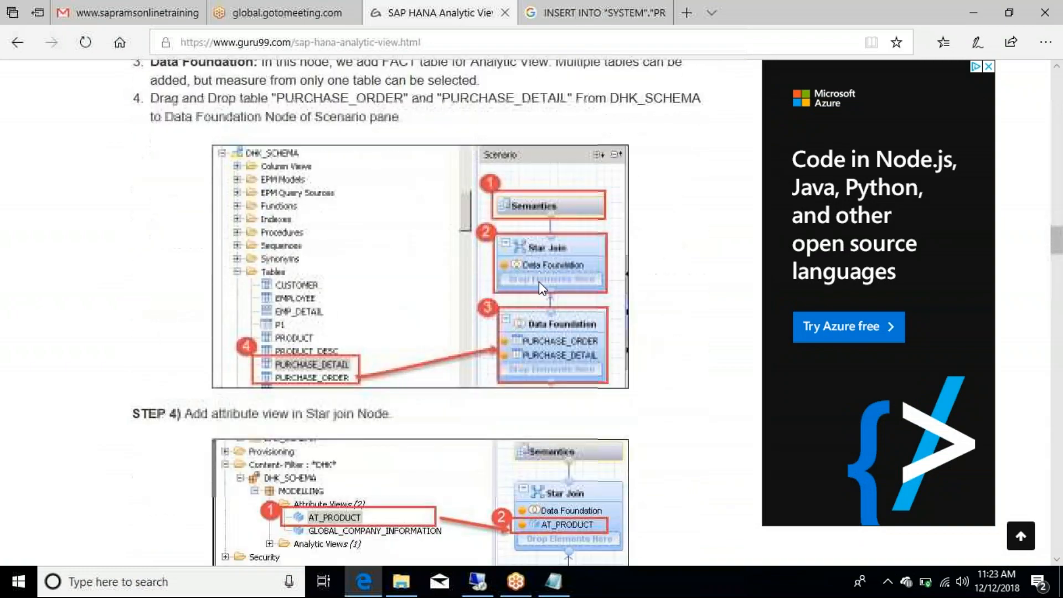
pyautogui.scroll(-20, 539, 281)
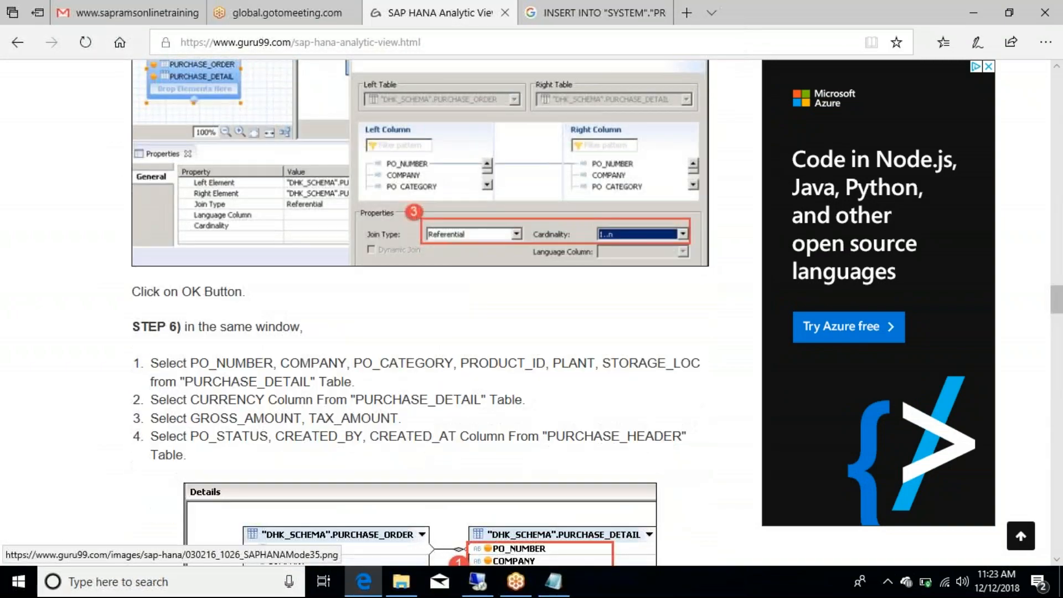
pyautogui.scroll(-20, 539, 282)
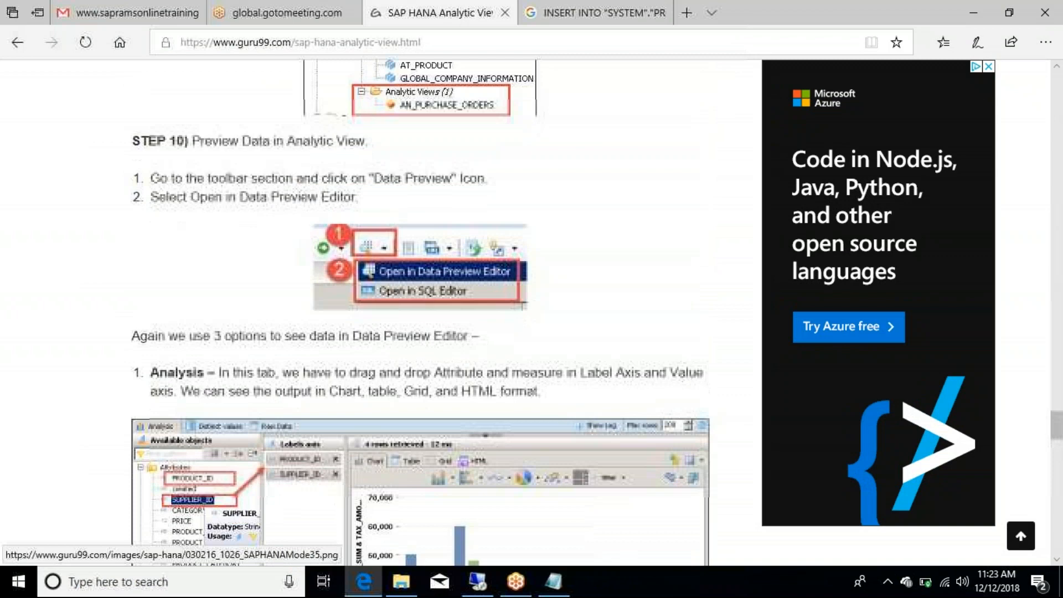
pyautogui.scroll(-5, 420, 310)
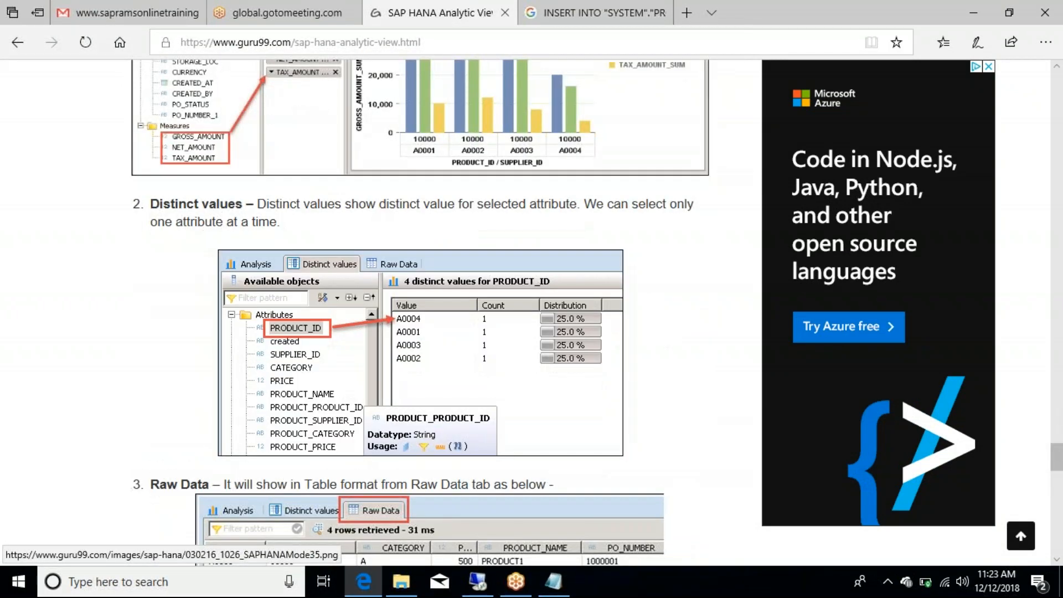
pyautogui.scroll(-15, 421, 310)
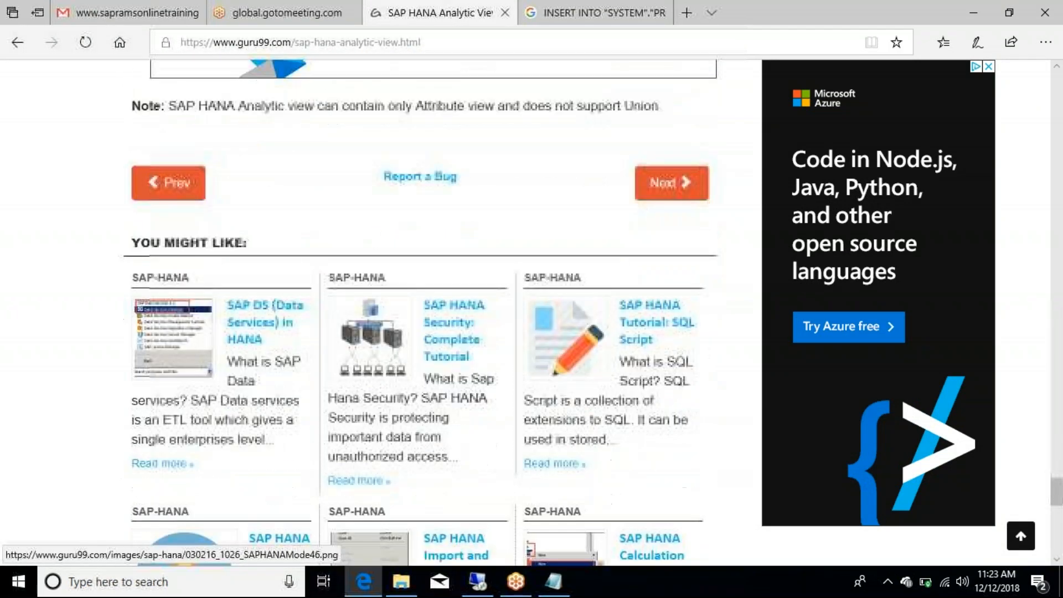
pyautogui.scroll(-10, 420, 310)
pyautogui.scroll(14, 420, 310)
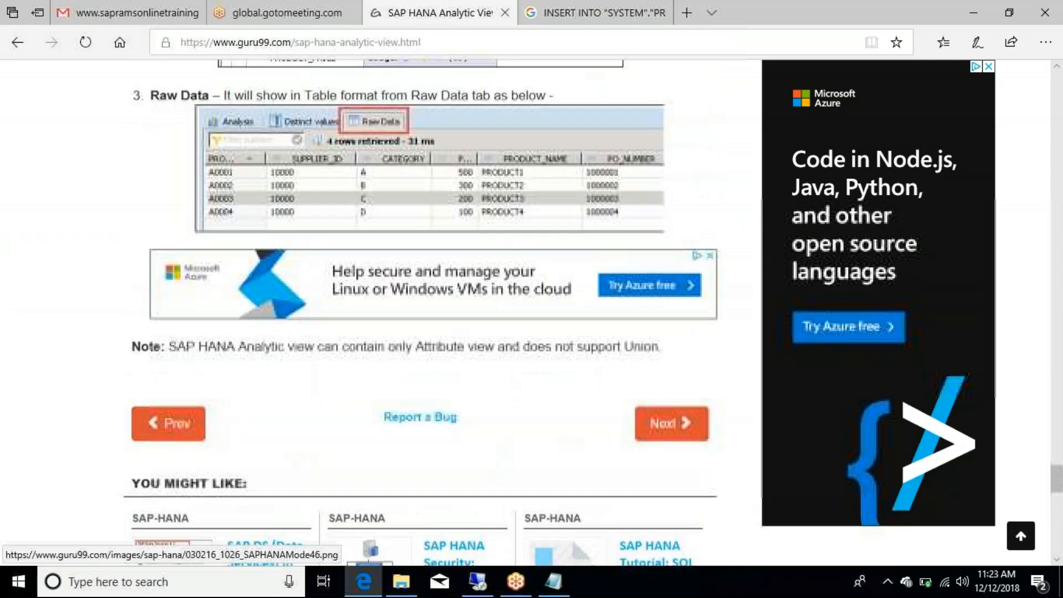
pyautogui.click(679, 449)
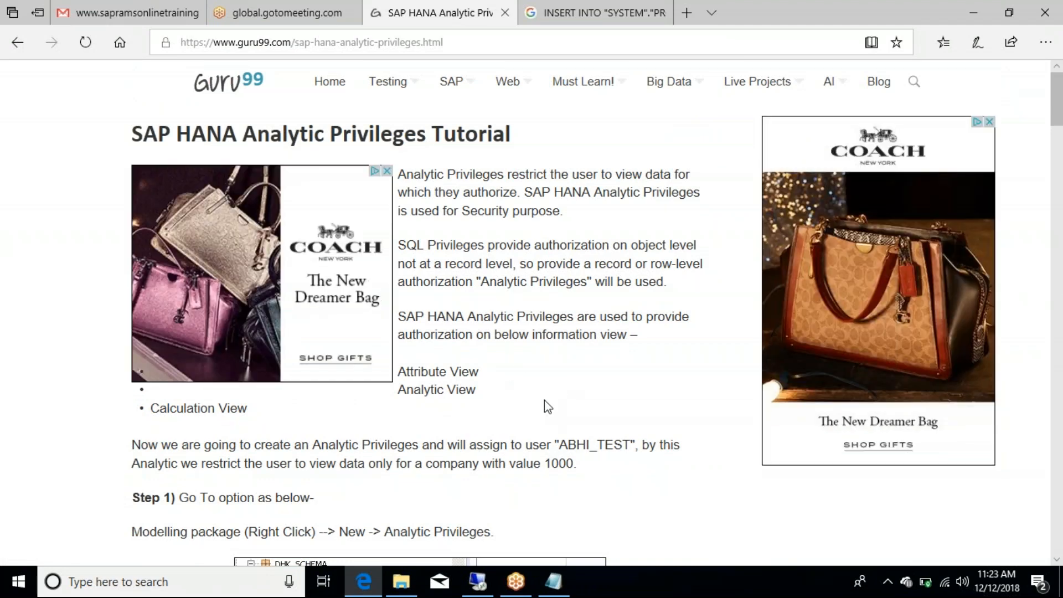
# Step: Skim the opening section of the Analytic Privileges tutorial
pyautogui.scroll(-1, 543, 400)
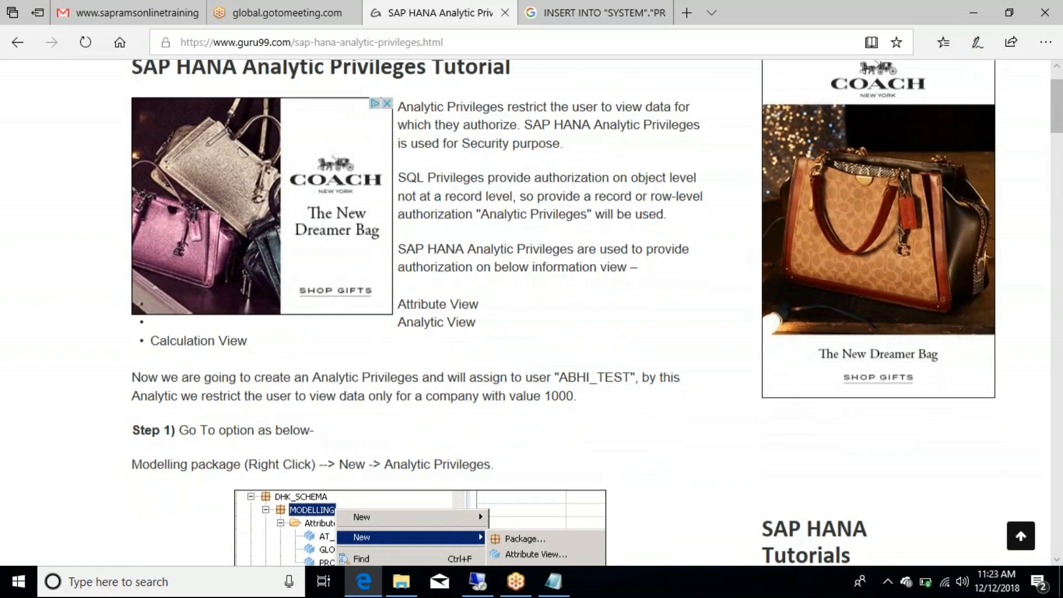
pyautogui.scroll(-2, 544, 400)
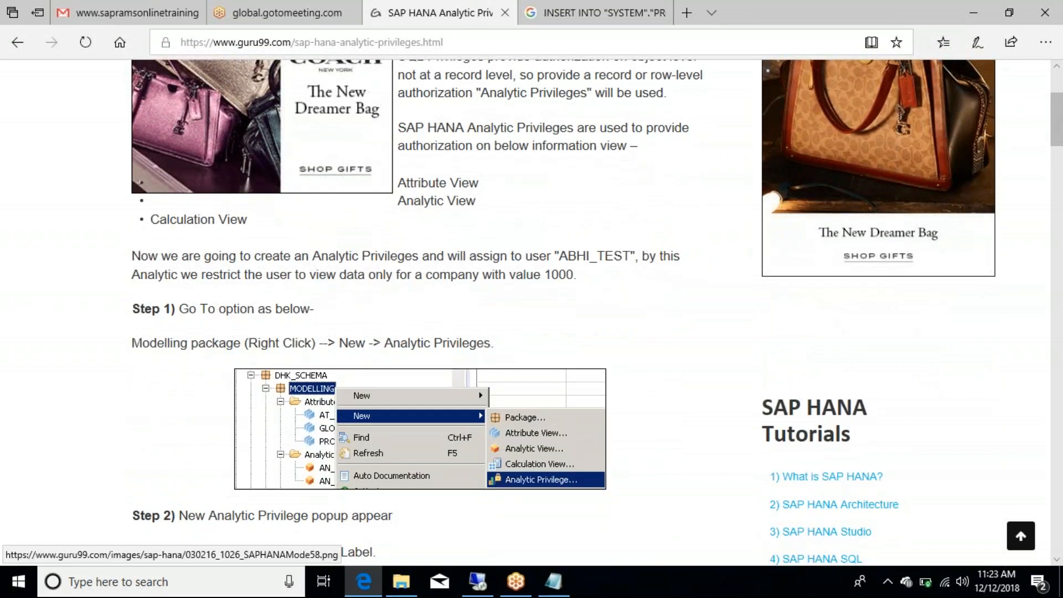
pyautogui.scroll(3, 544, 400)
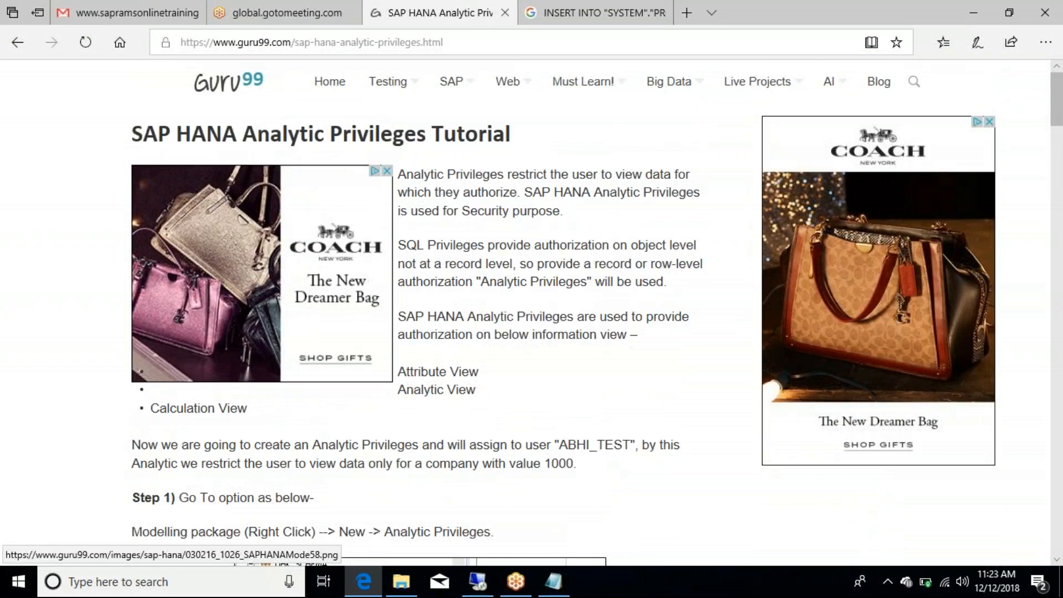
pyautogui.scroll(-5, 544, 400)
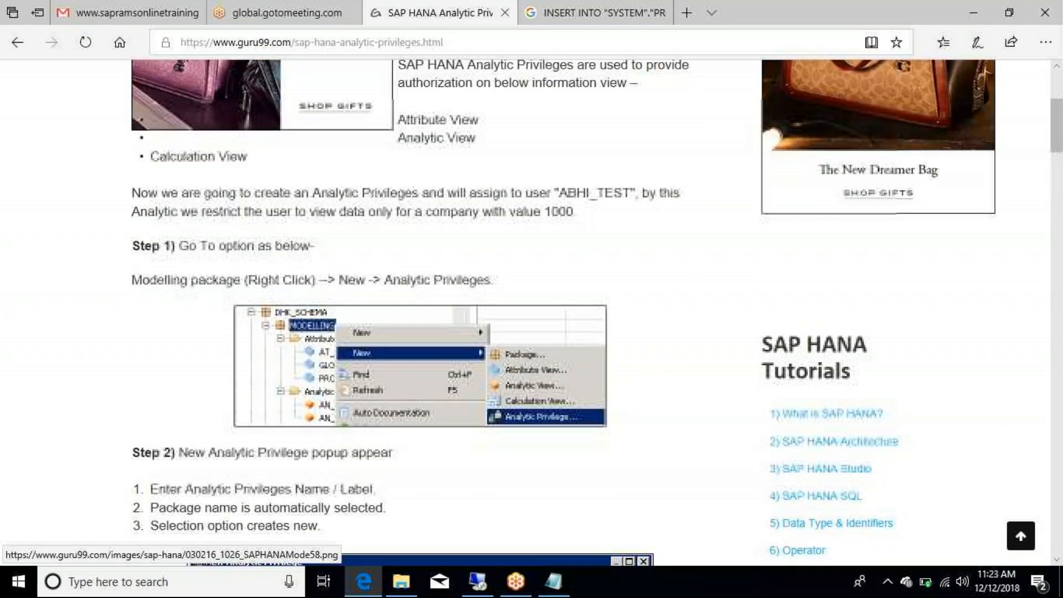
pyautogui.scroll(2, 421, 311)
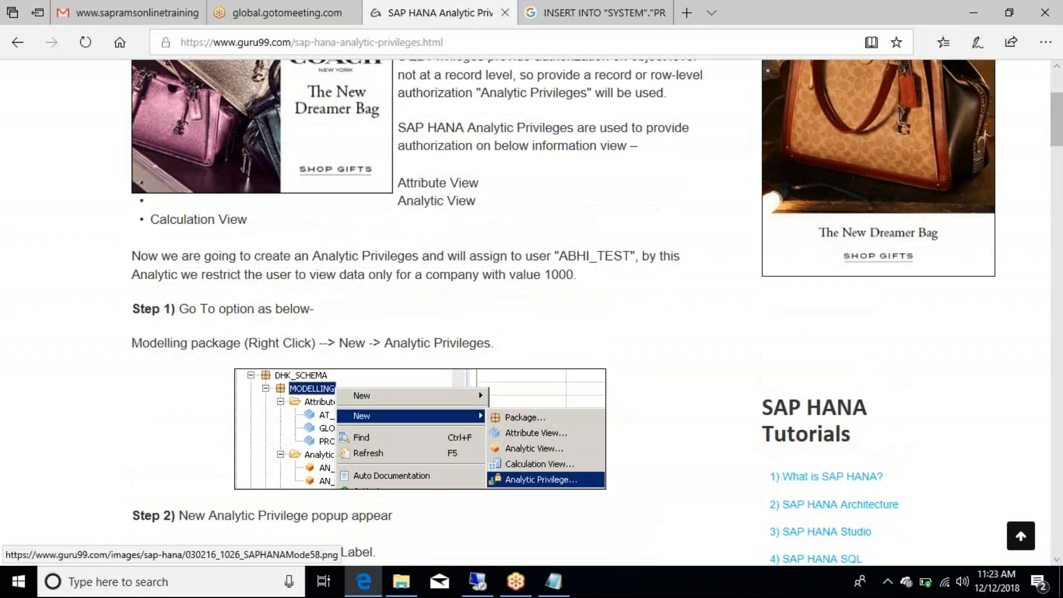
pyautogui.scroll(-1, 421, 310)
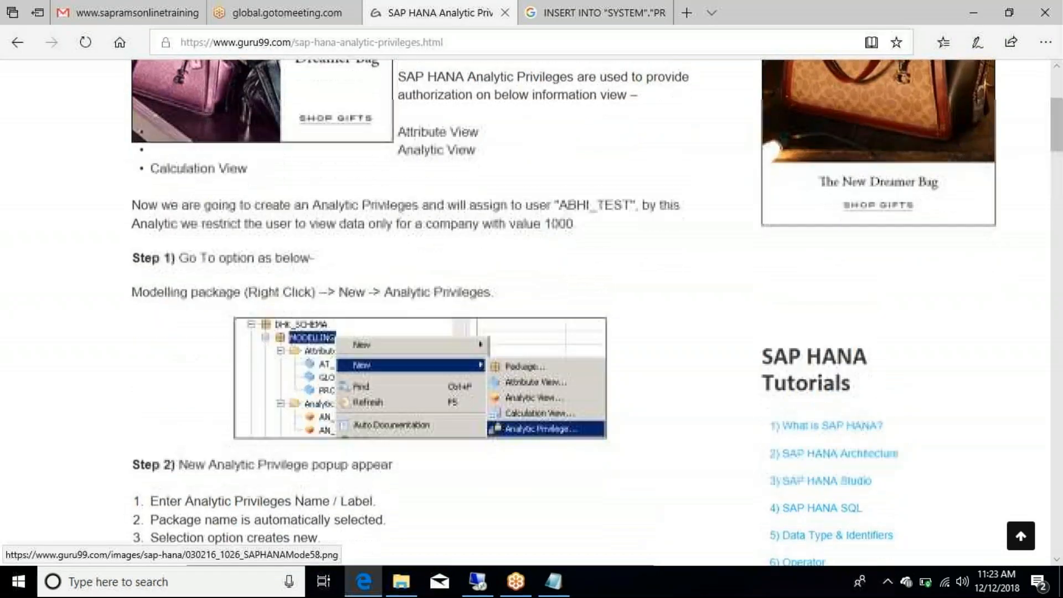
pyautogui.scroll(4, 421, 310)
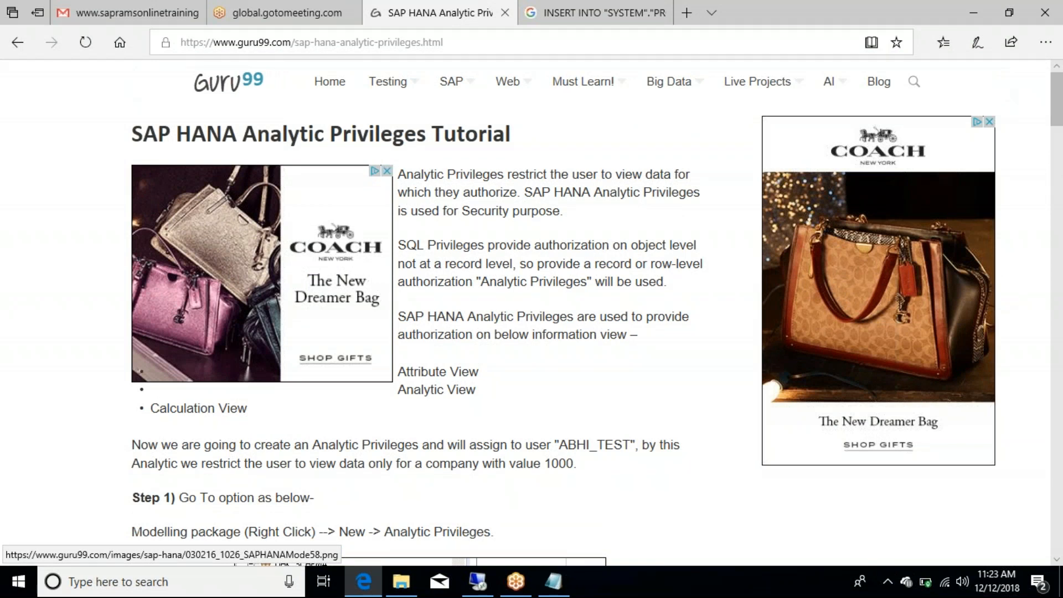
# Step: Review Steps 1–4, ending at the AP_FI_LEDGER definition restricting COMPANY to 1000
pyautogui.scroll(-5, 421, 310)
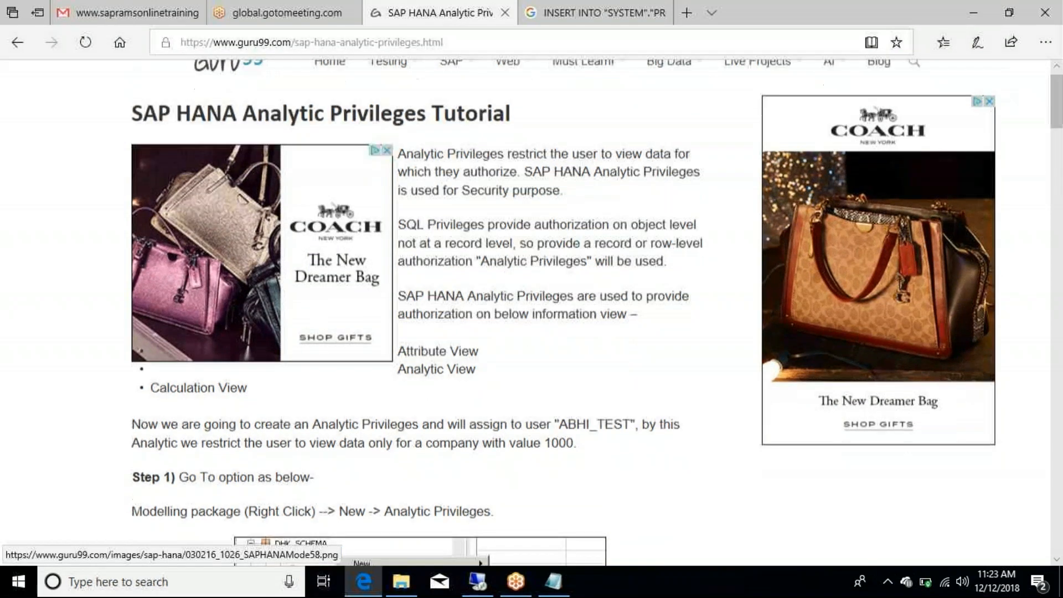
pyautogui.scroll(-7, 421, 310)
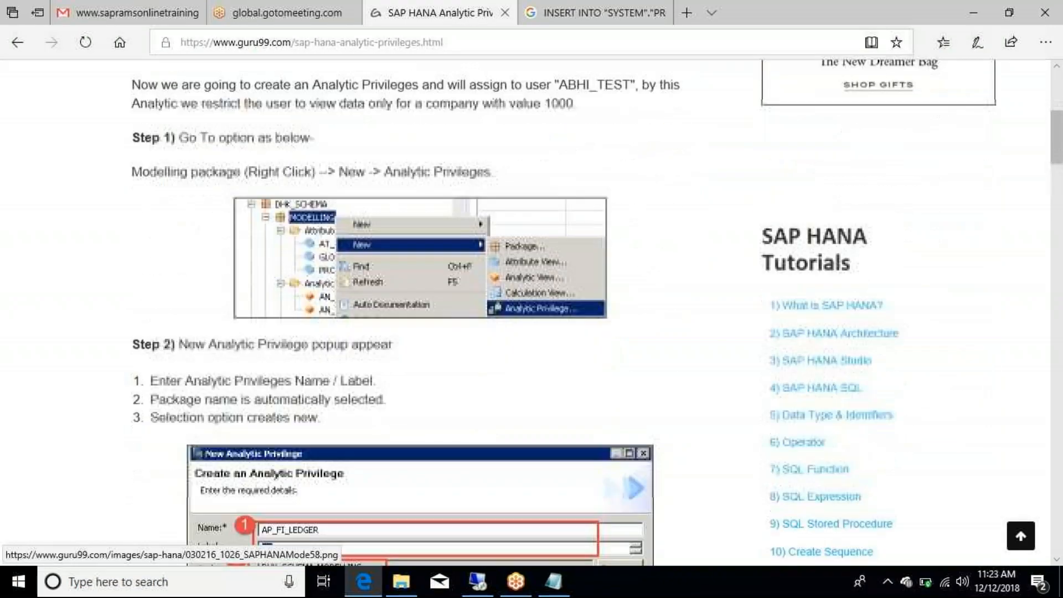
pyautogui.scroll(-1, 421, 310)
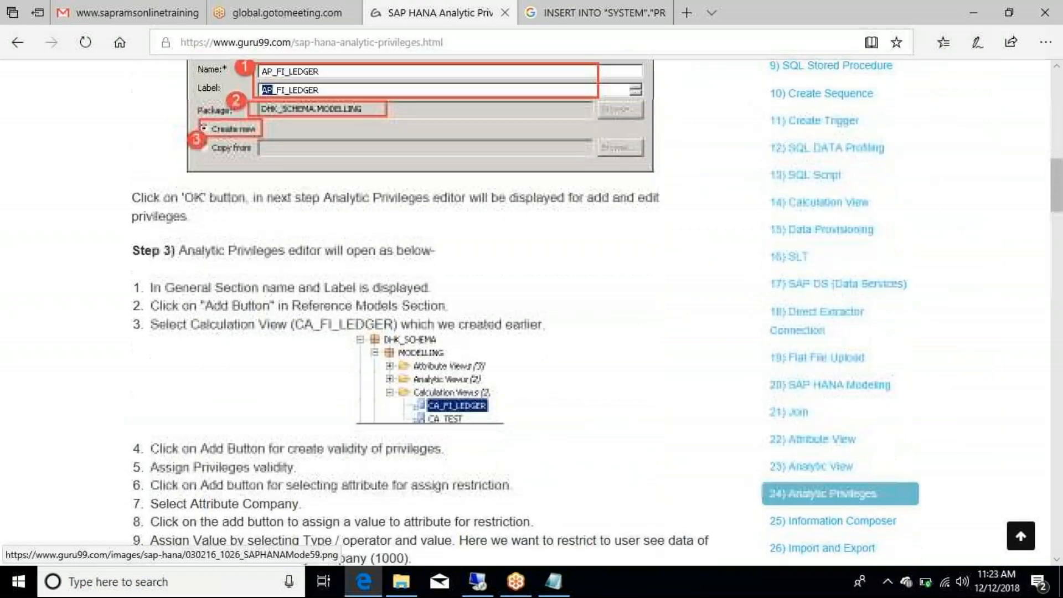
pyautogui.scroll(-4, 421, 310)
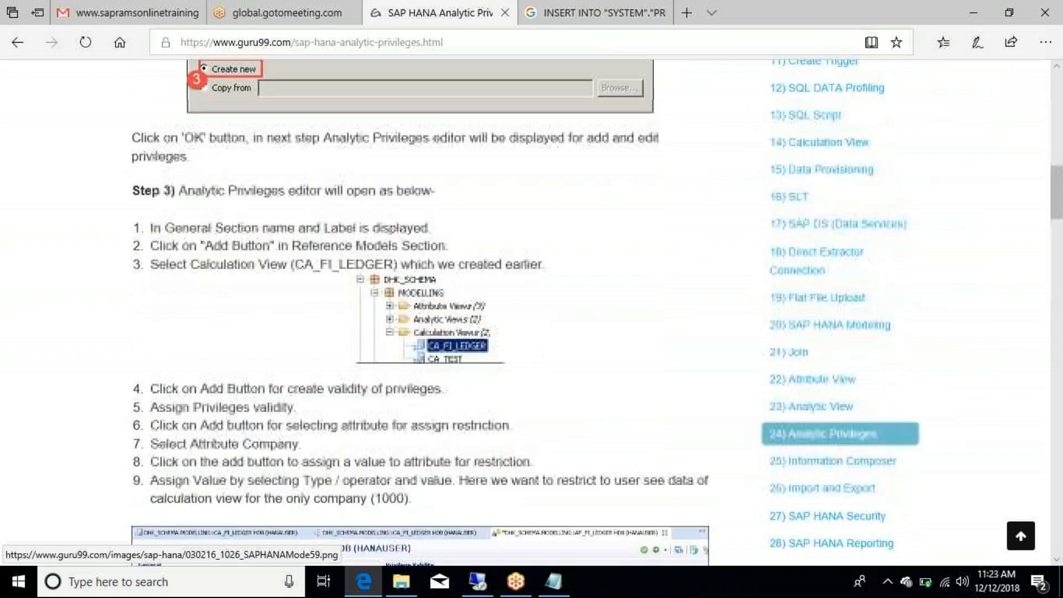
pyautogui.scroll(-5, 421, 310)
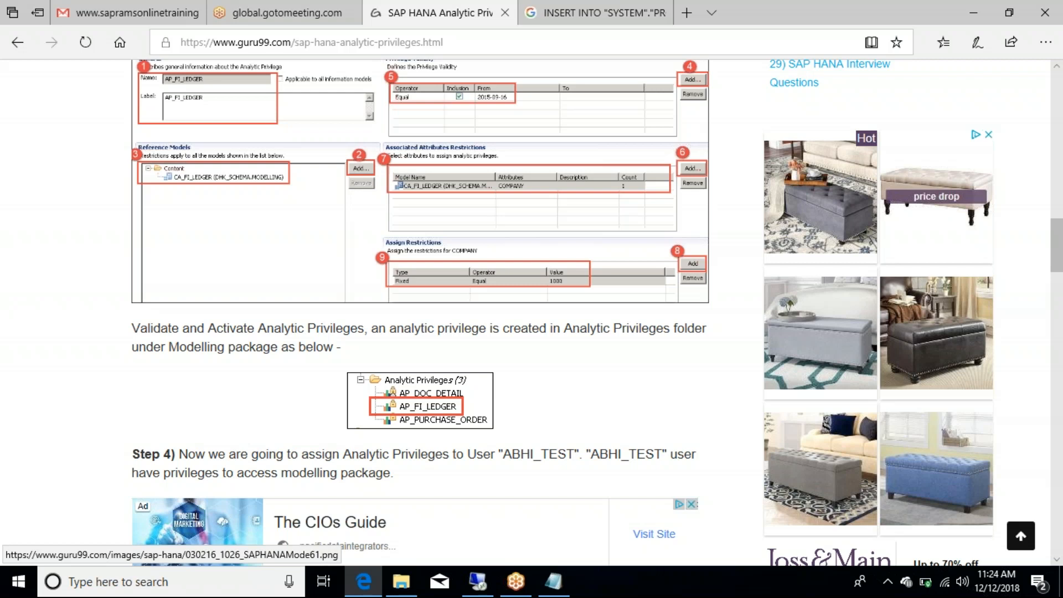
pyautogui.scroll(-1, 421, 310)
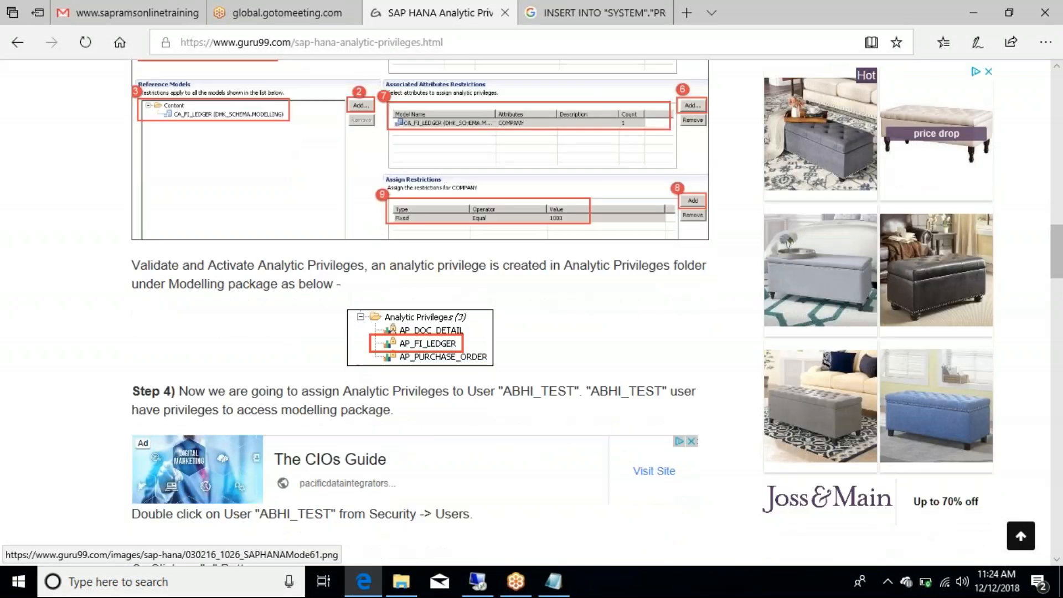
pyautogui.scroll(-2, 421, 310)
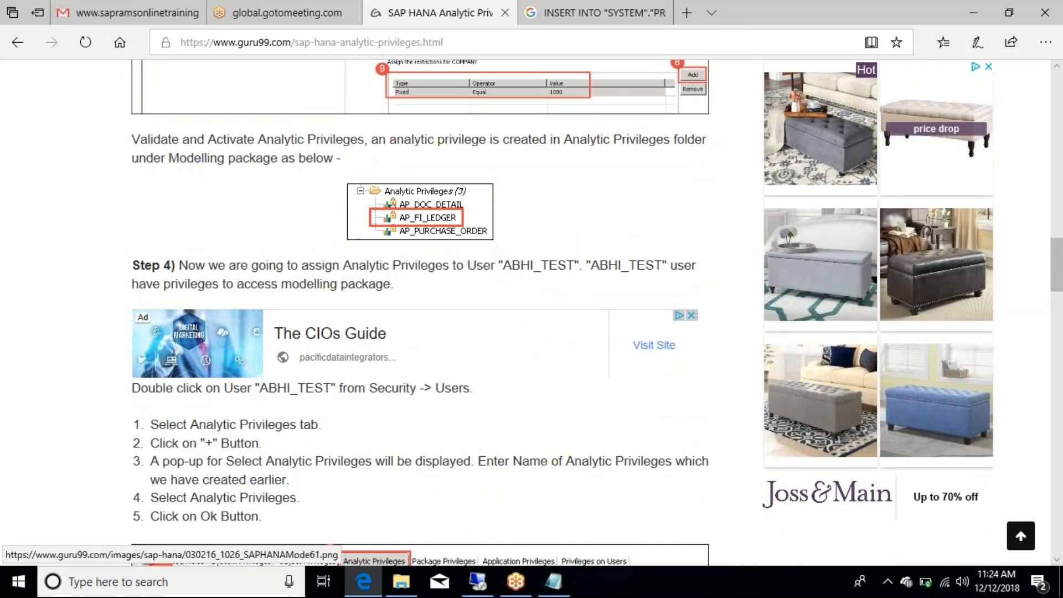
pyautogui.scroll(6, 421, 310)
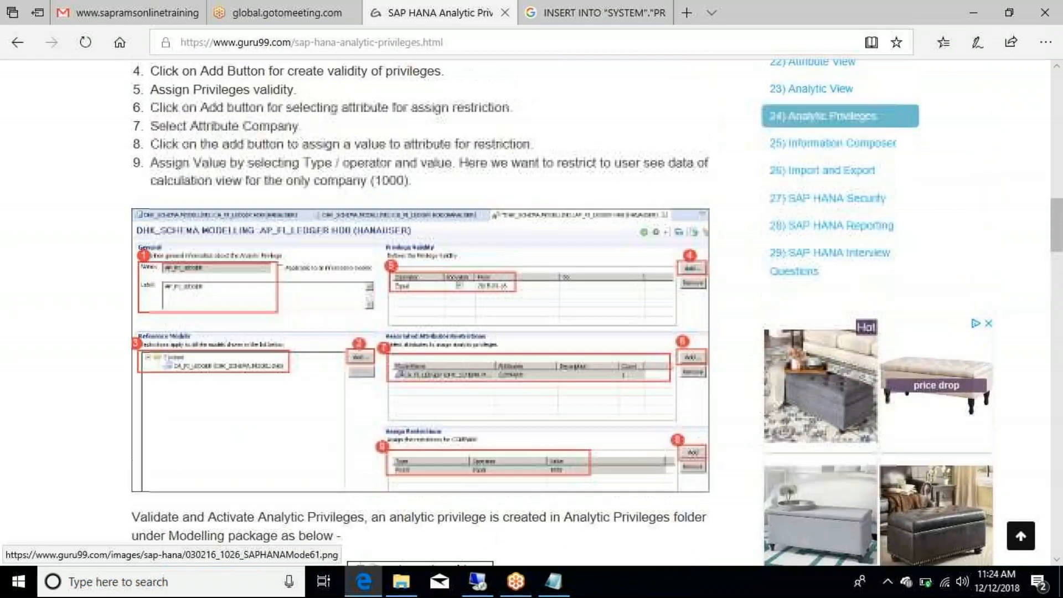
pyautogui.scroll(10, 421, 310)
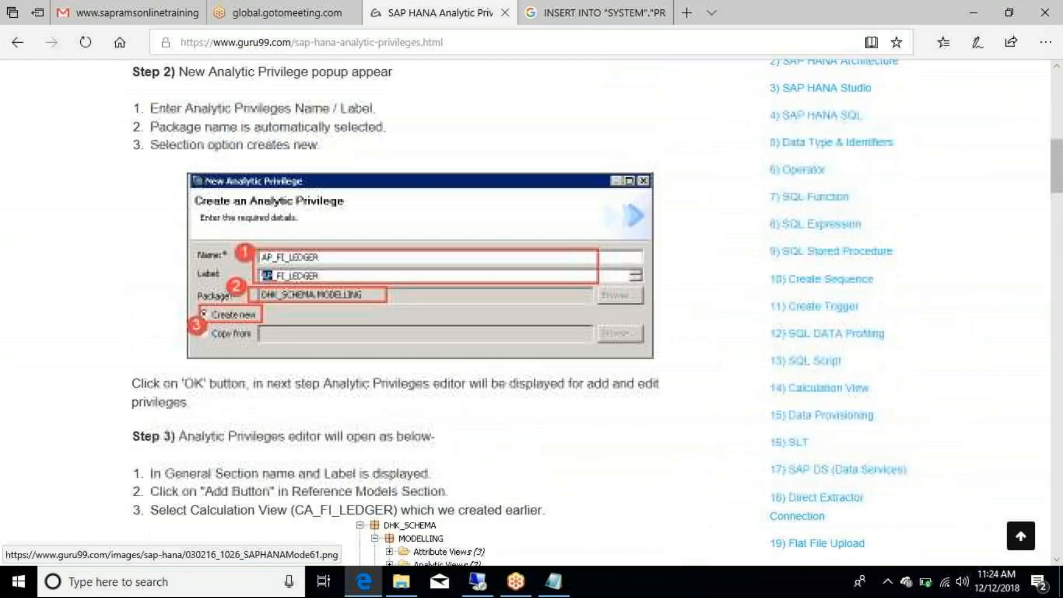